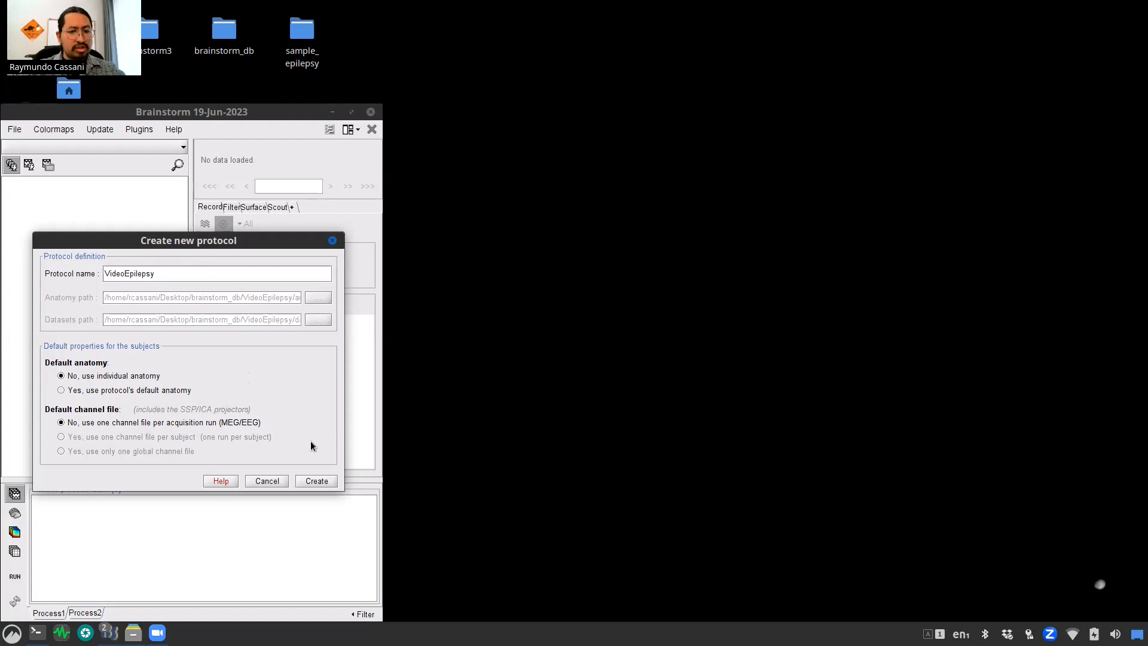
Step: Create the VideoEpilepsy protocol with individual anatomy and one channel file per run, and add Subject01 with the same defaults
click(317, 481)
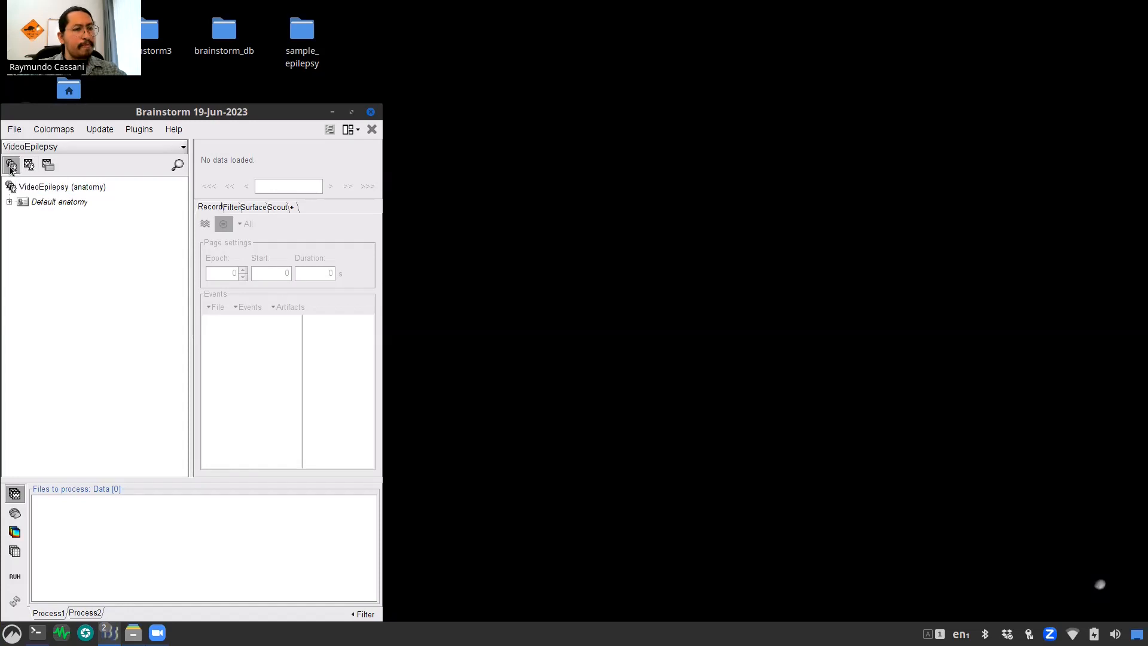
right_click(74, 187)
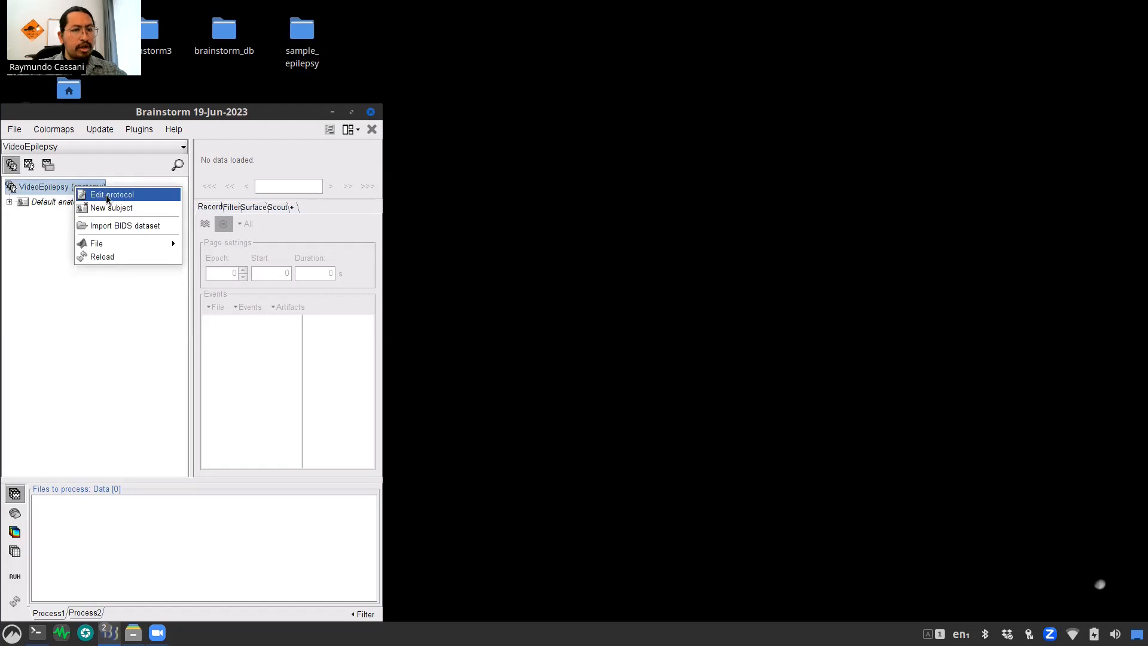
click(116, 208)
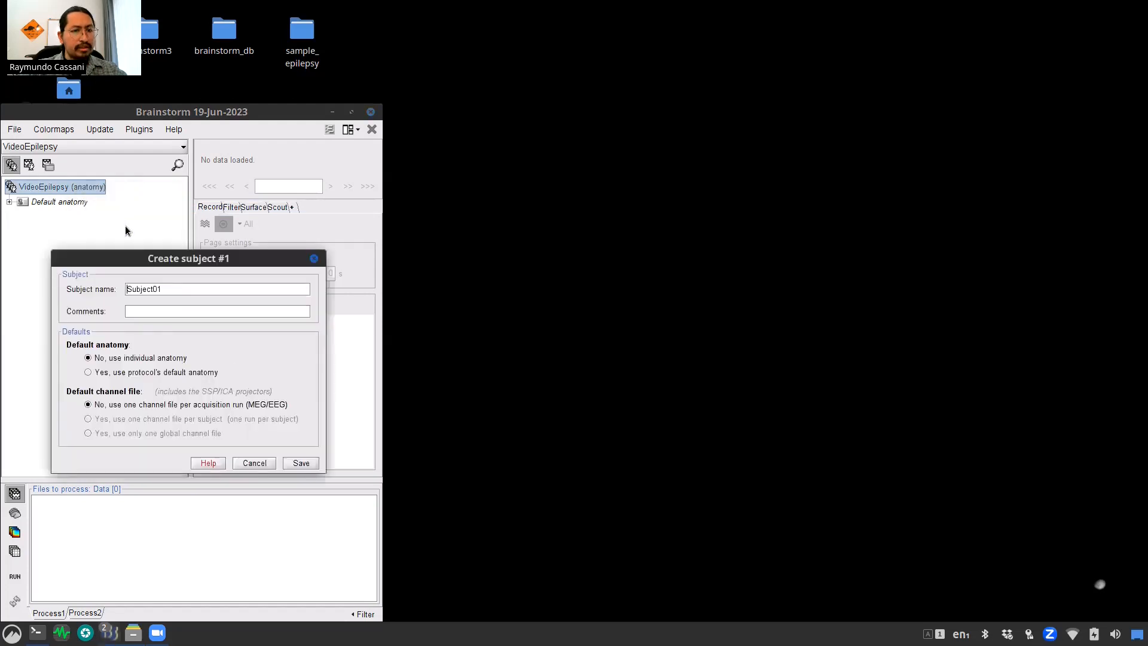
click(297, 463)
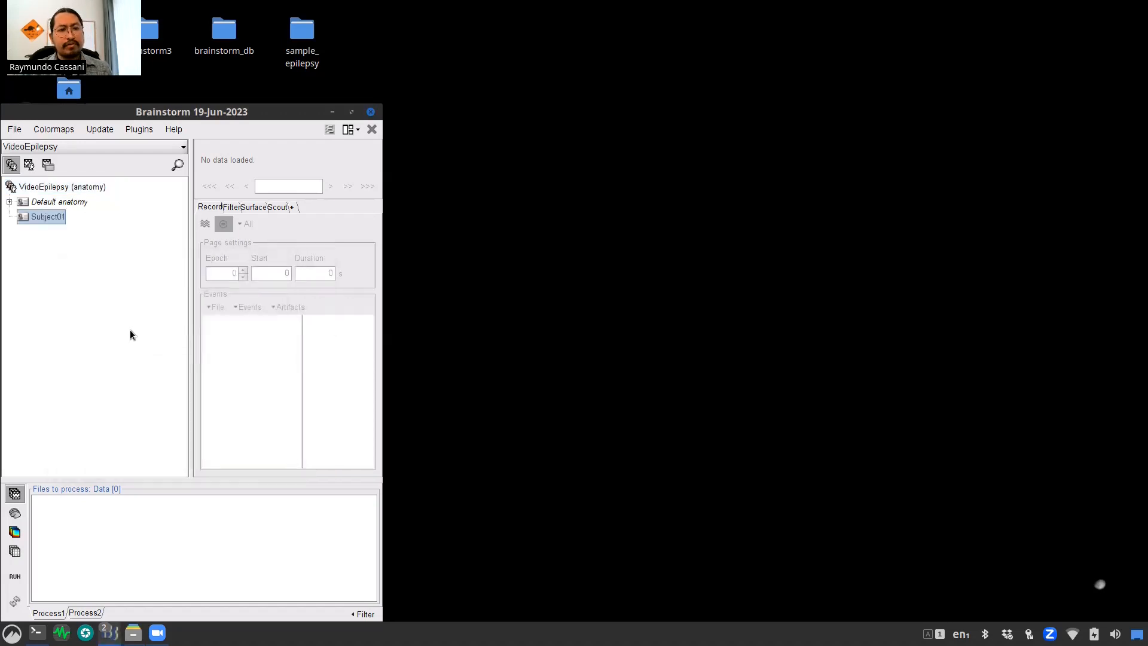
Step: Import the FreeSurfer anatomy folder sample_epilepsy/anatomy into Subject01 using the automatic import
right_click(49, 218)
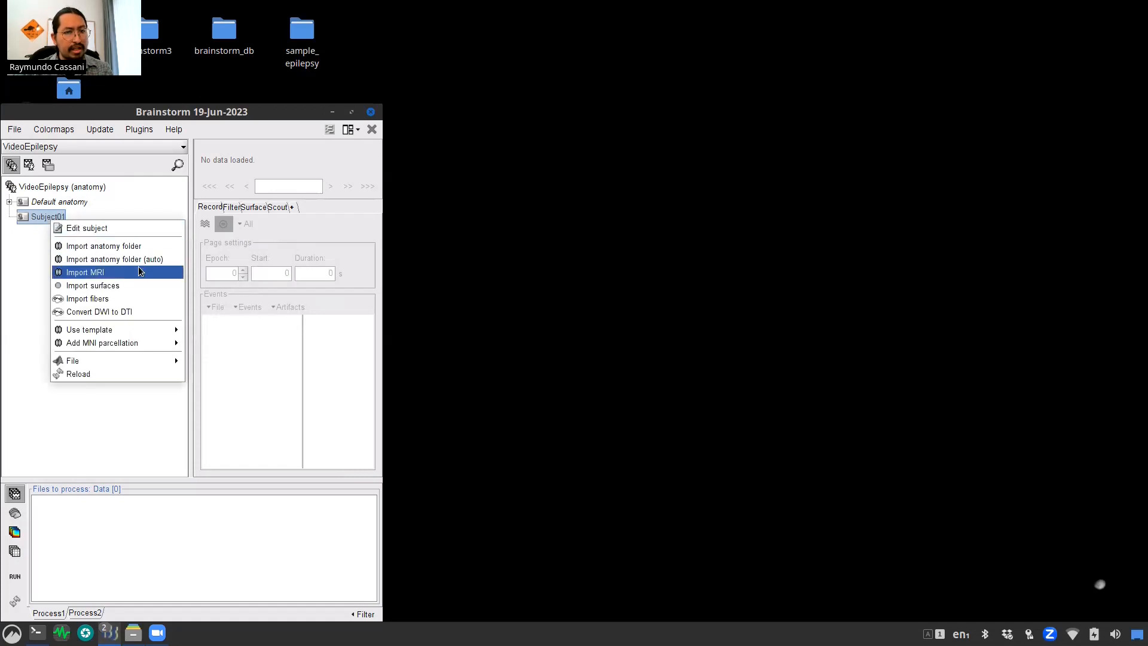
click(173, 261)
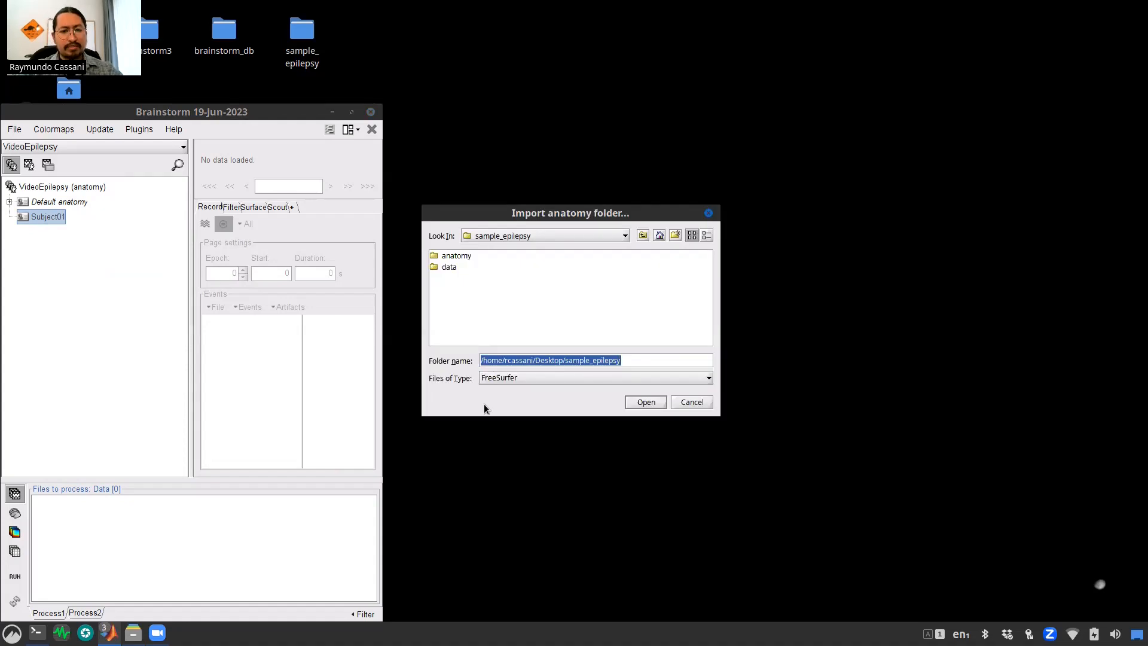
double_click(457, 256)
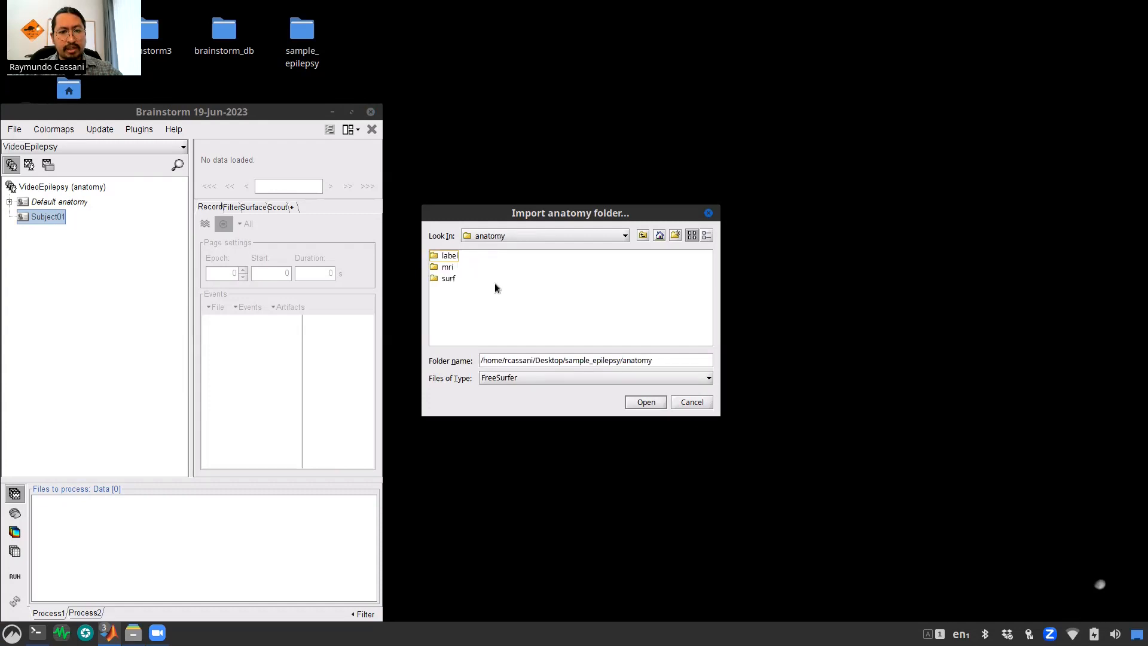
click(649, 402)
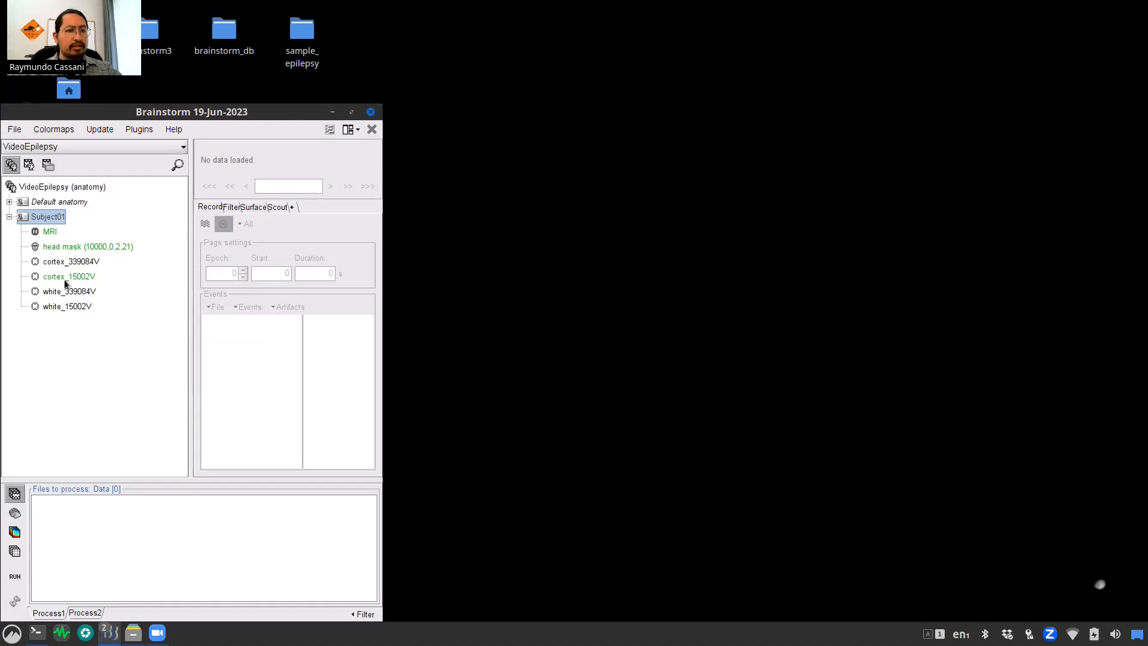
Step: Display the head mask and the cortex_15002V surface together in 3D, inspect them from an angle, and close the figure
right_click(67, 245)
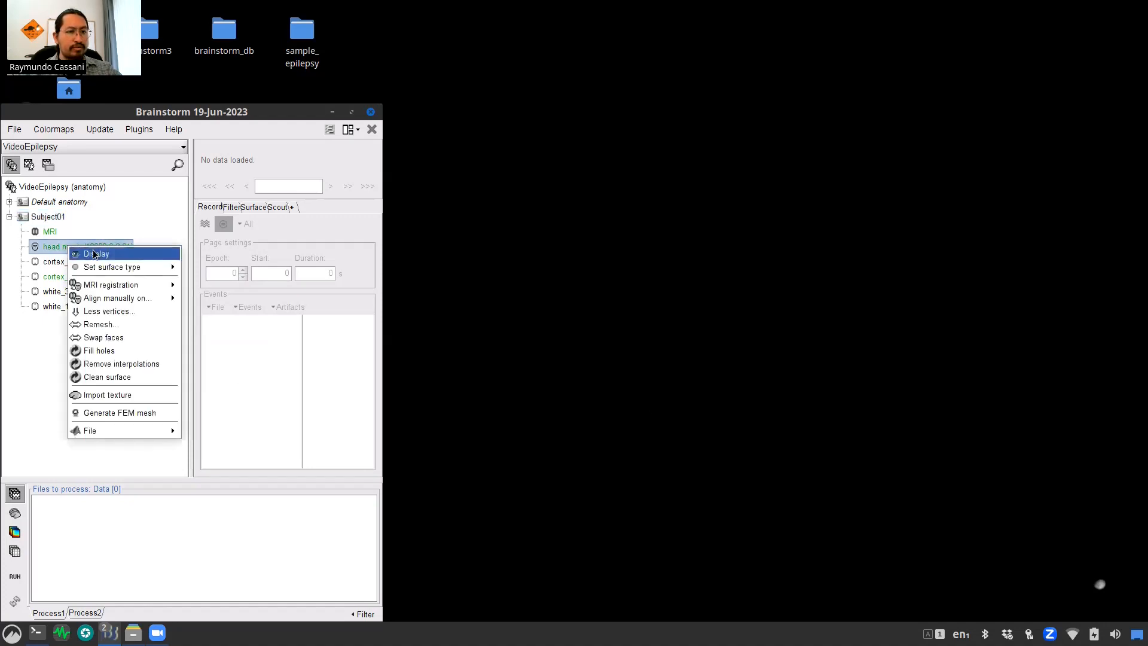
click(150, 259)
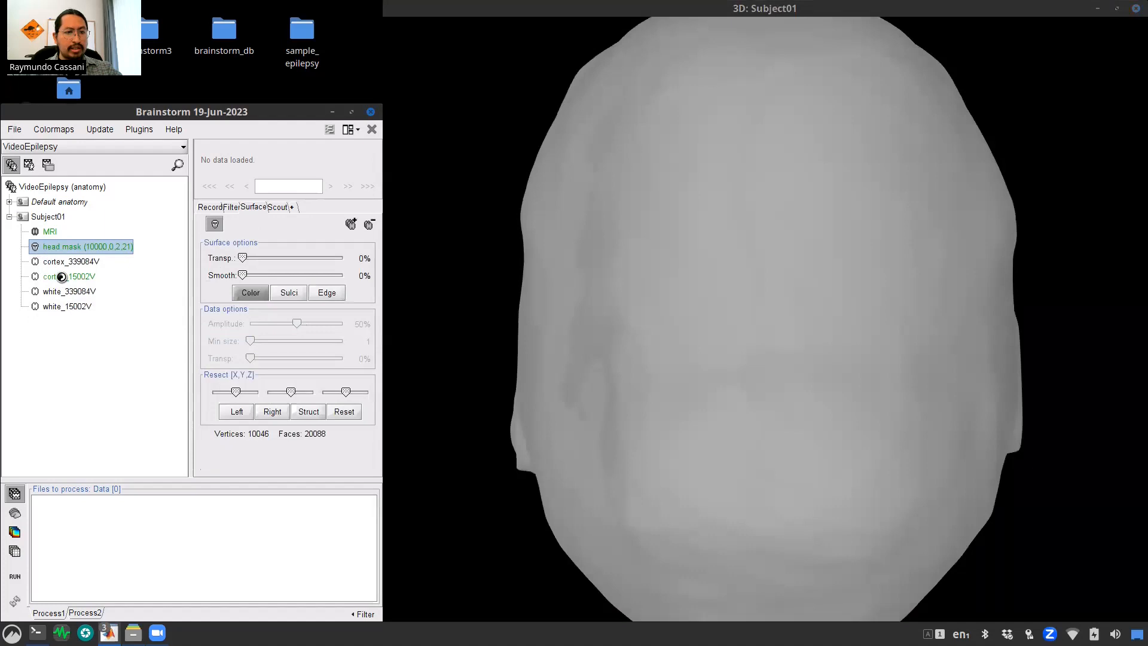
right_click(64, 276)
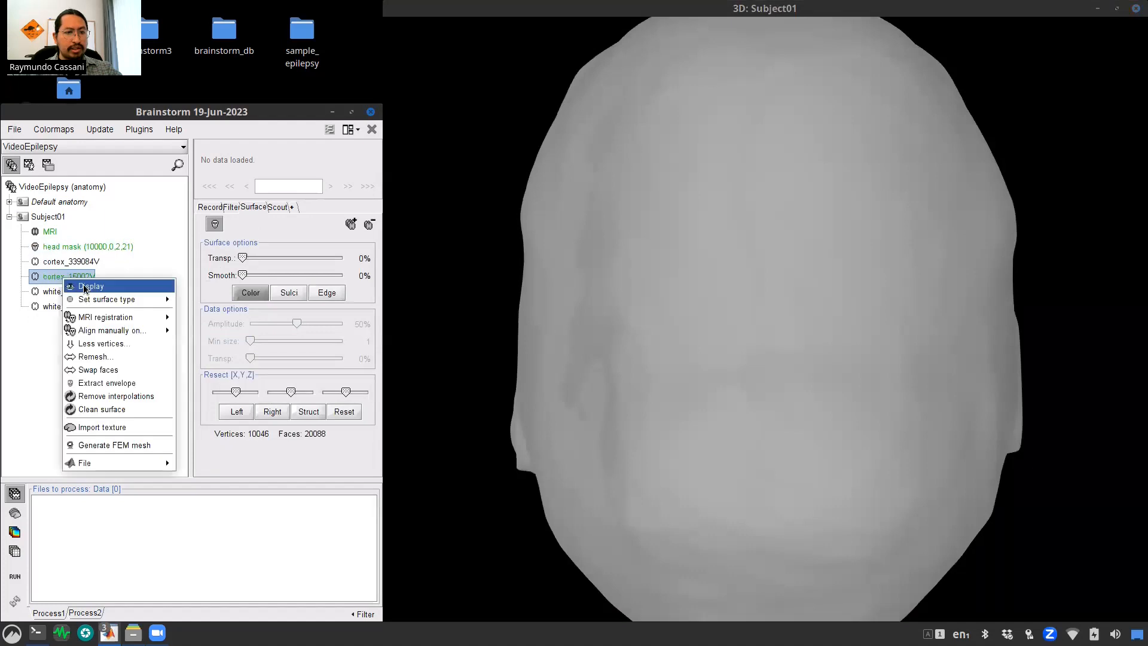
click(123, 288)
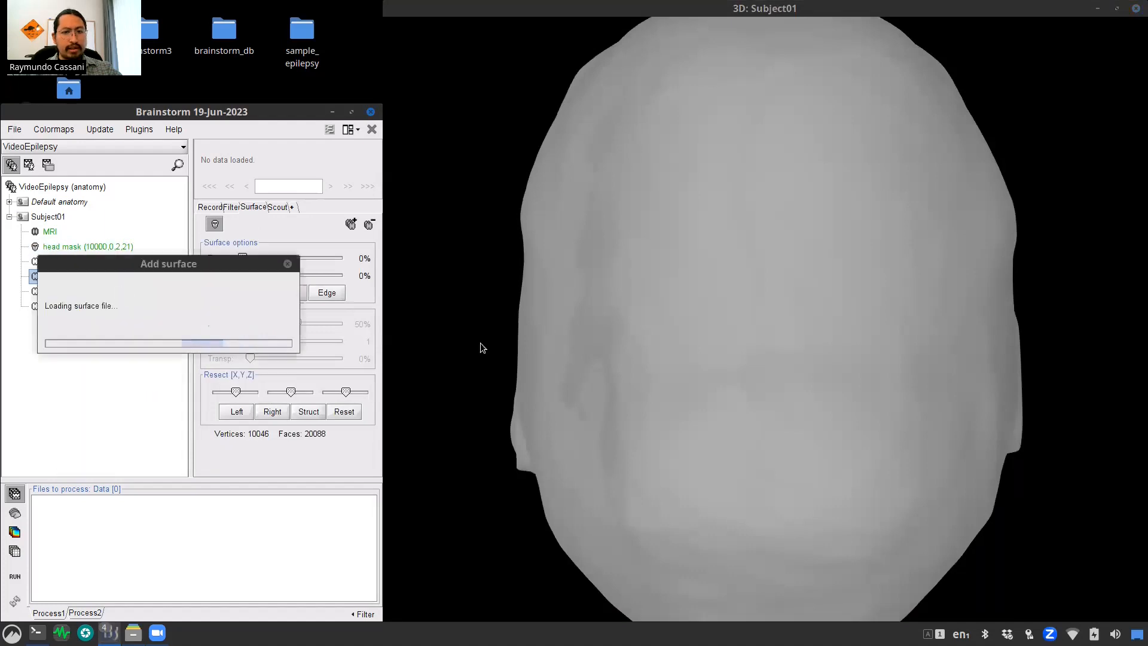
drag(726, 360, 556, 293)
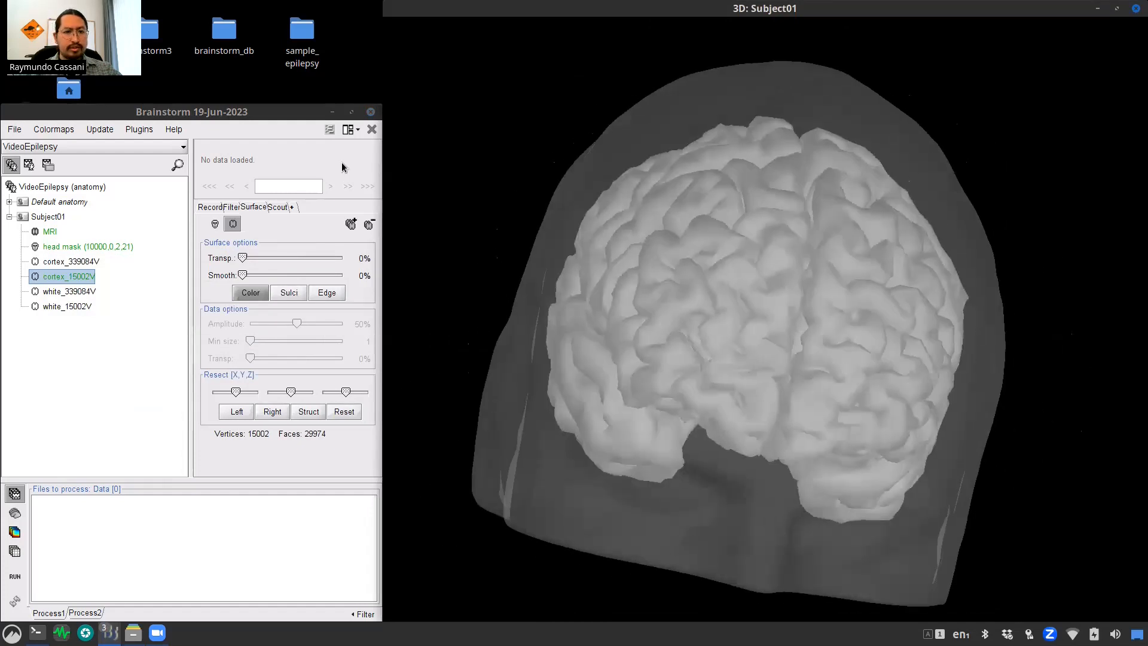
click(372, 129)
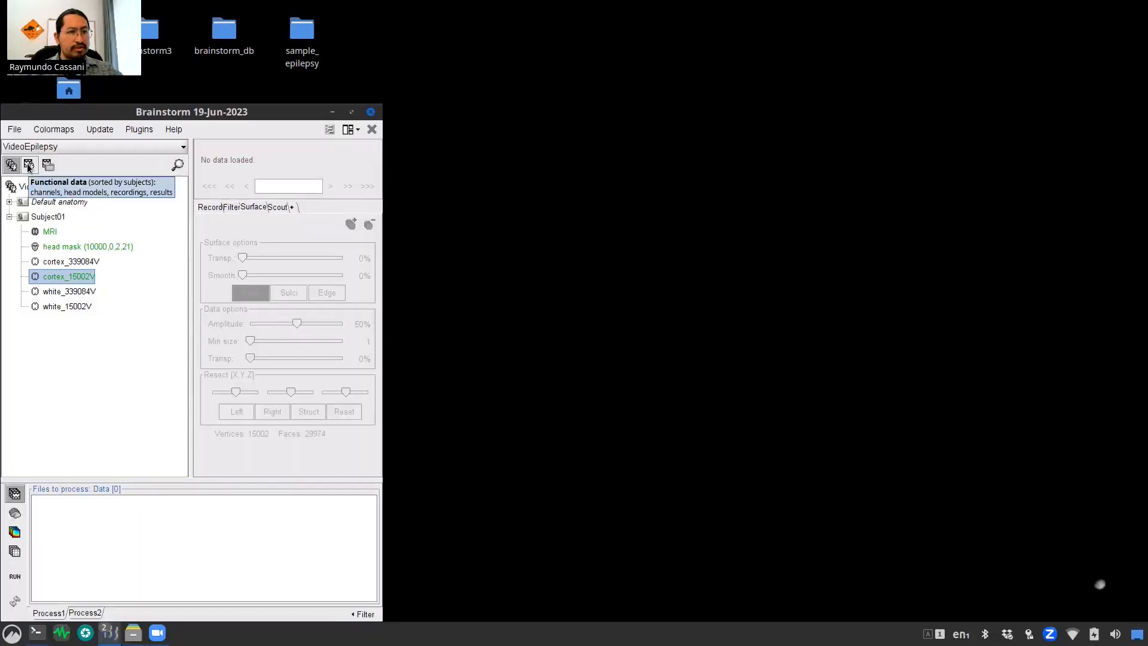
Step: In the functional data view, link the raw Deltamed recording tutorial_eeg.bin from sample_epilepsy/data to Subject01
click(28, 167)
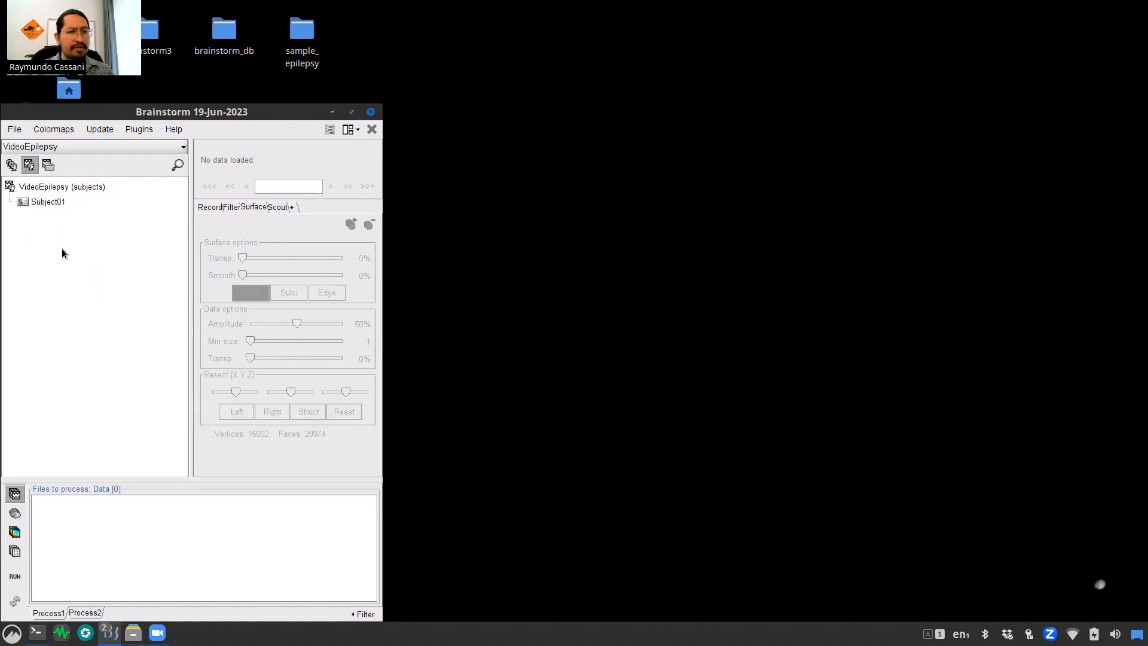
right_click(54, 204)
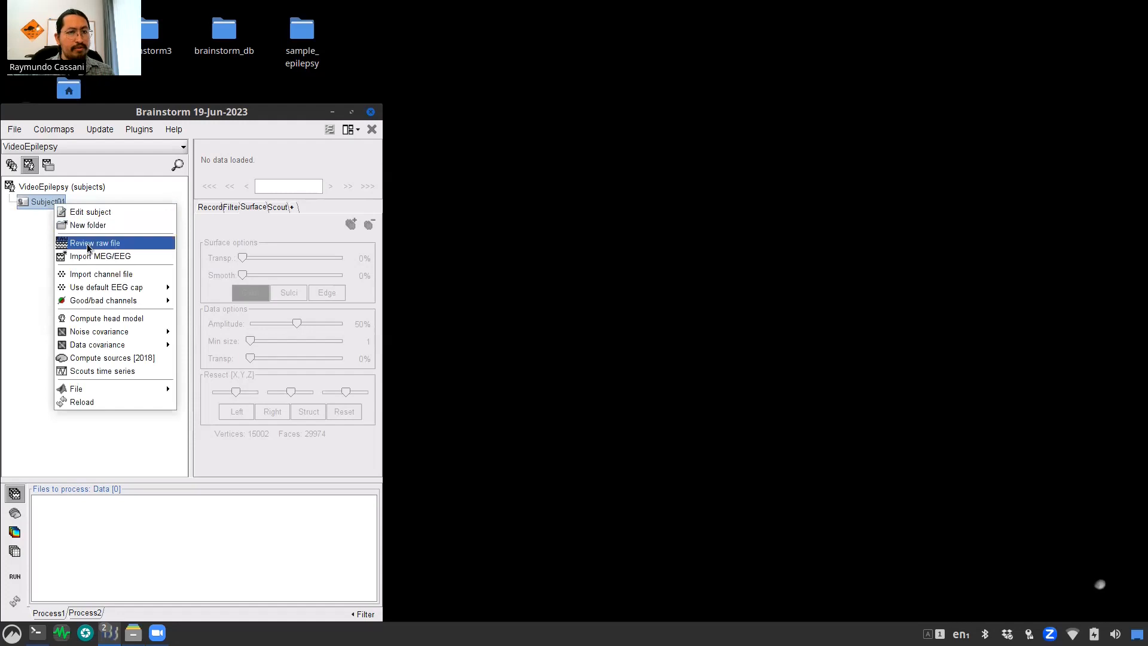
click(88, 243)
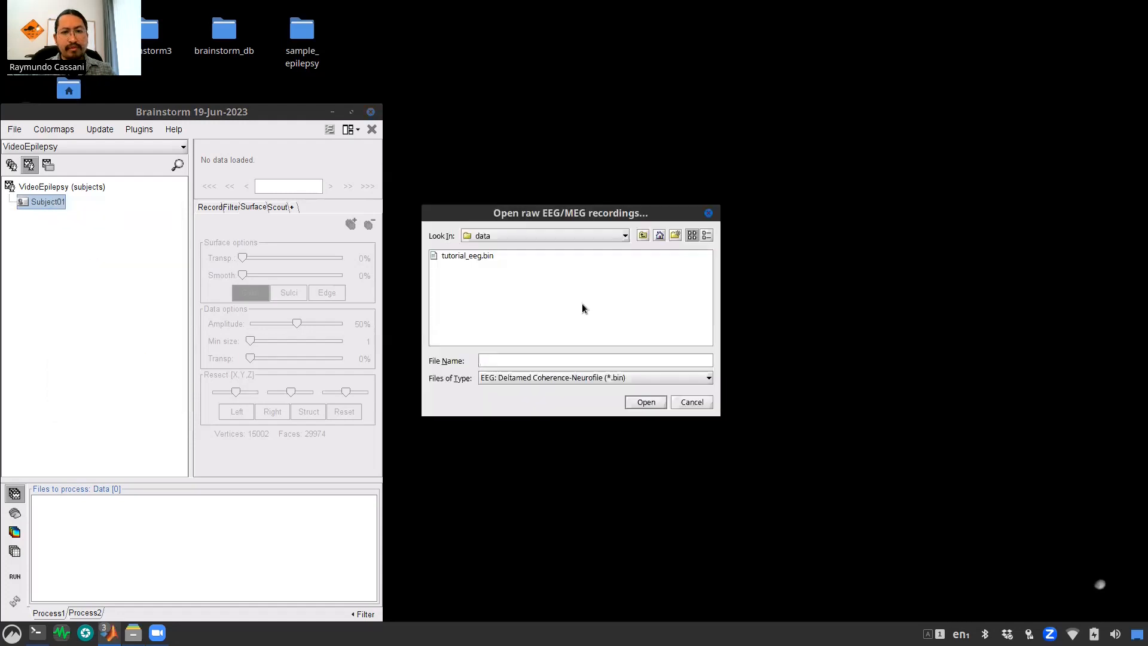
click(643, 236)
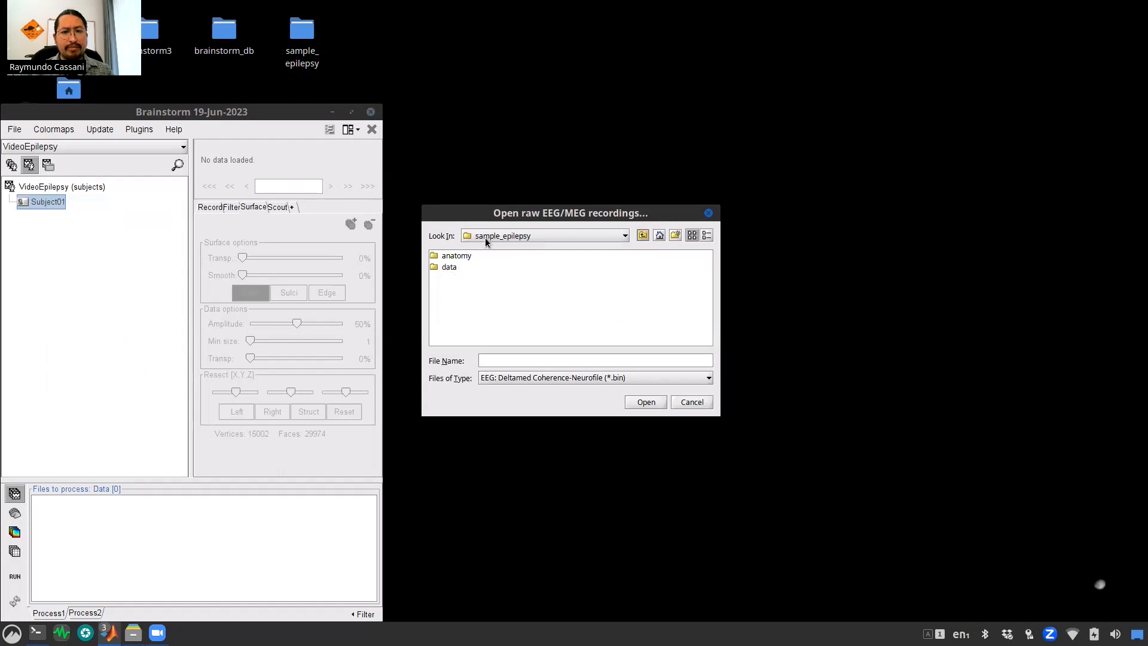
double_click(448, 267)
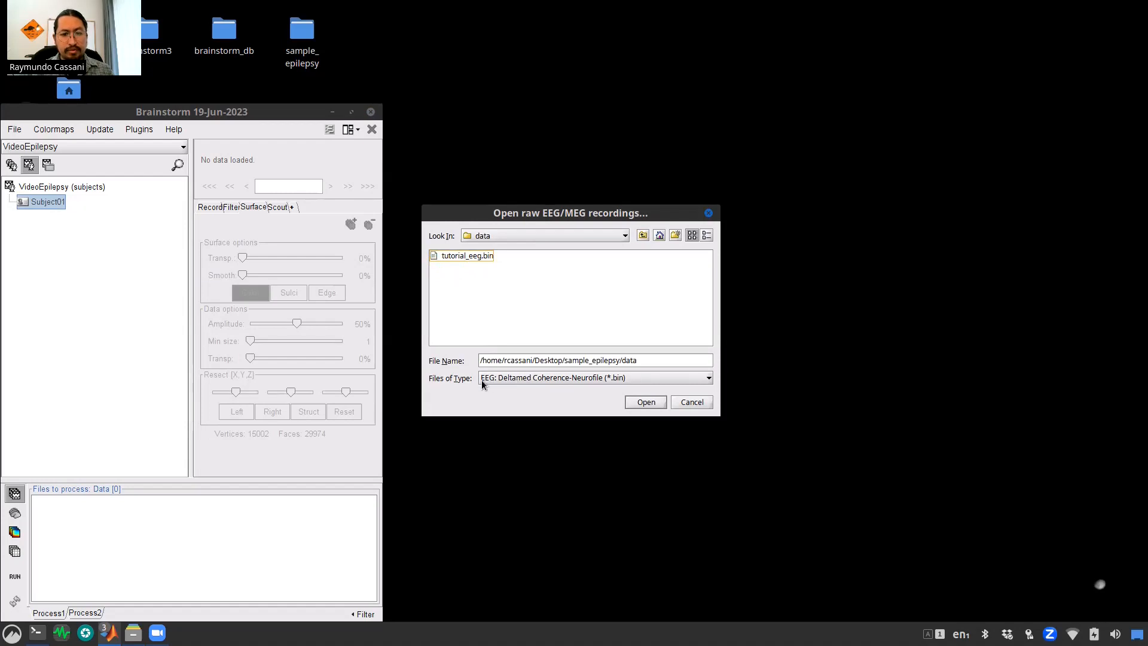
click(462, 259)
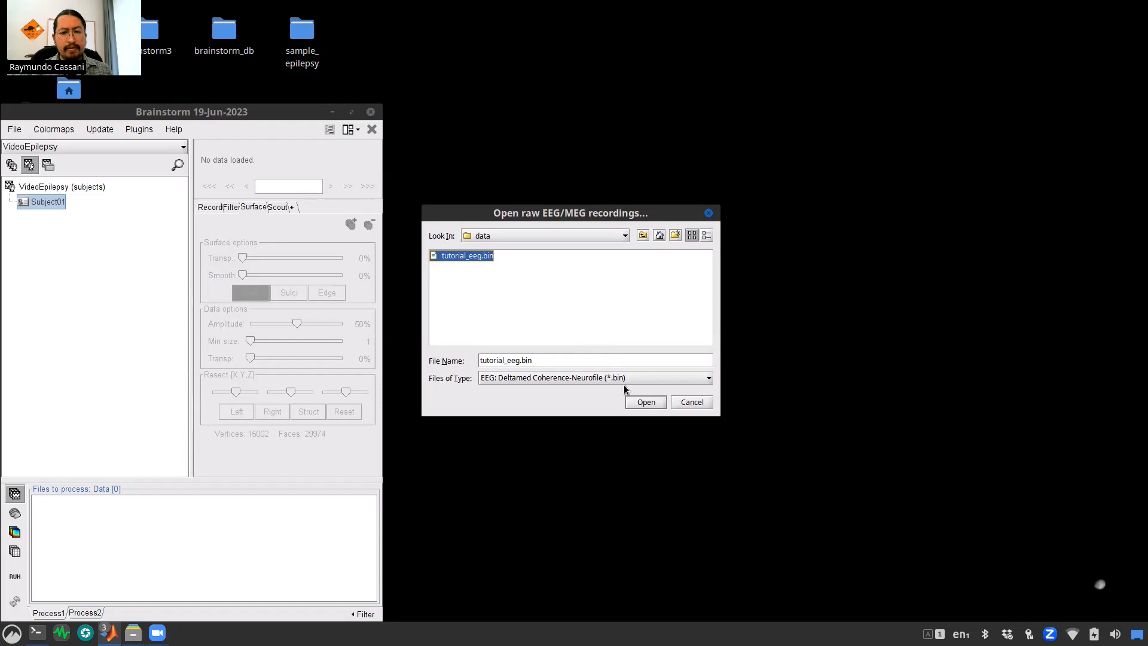
click(645, 403)
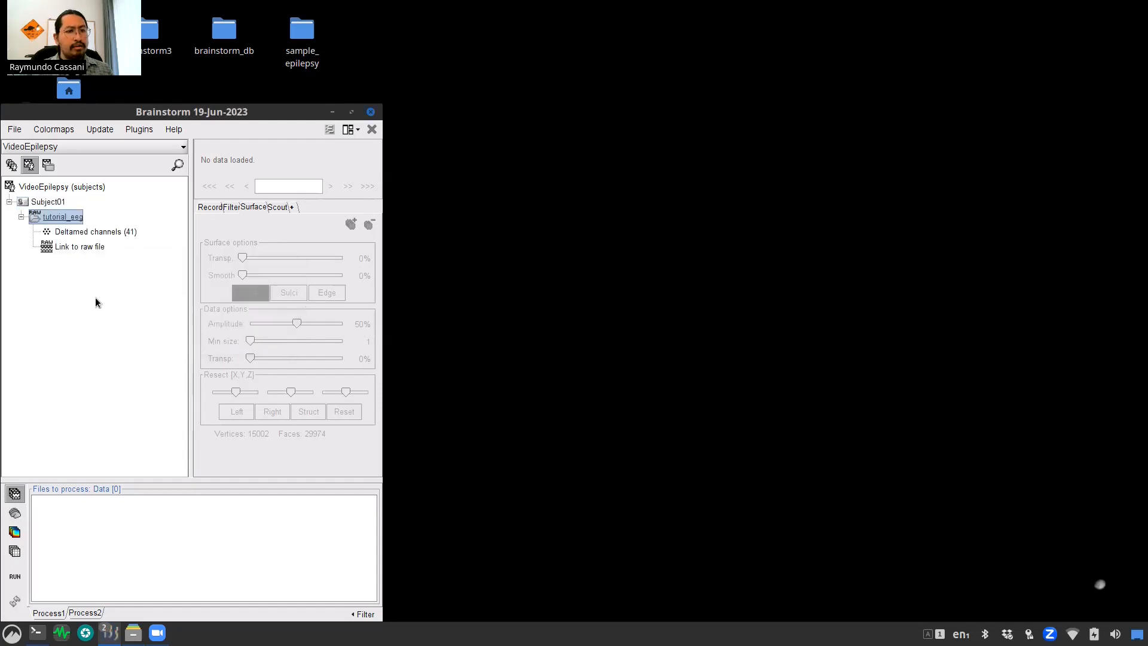
click(75, 247)
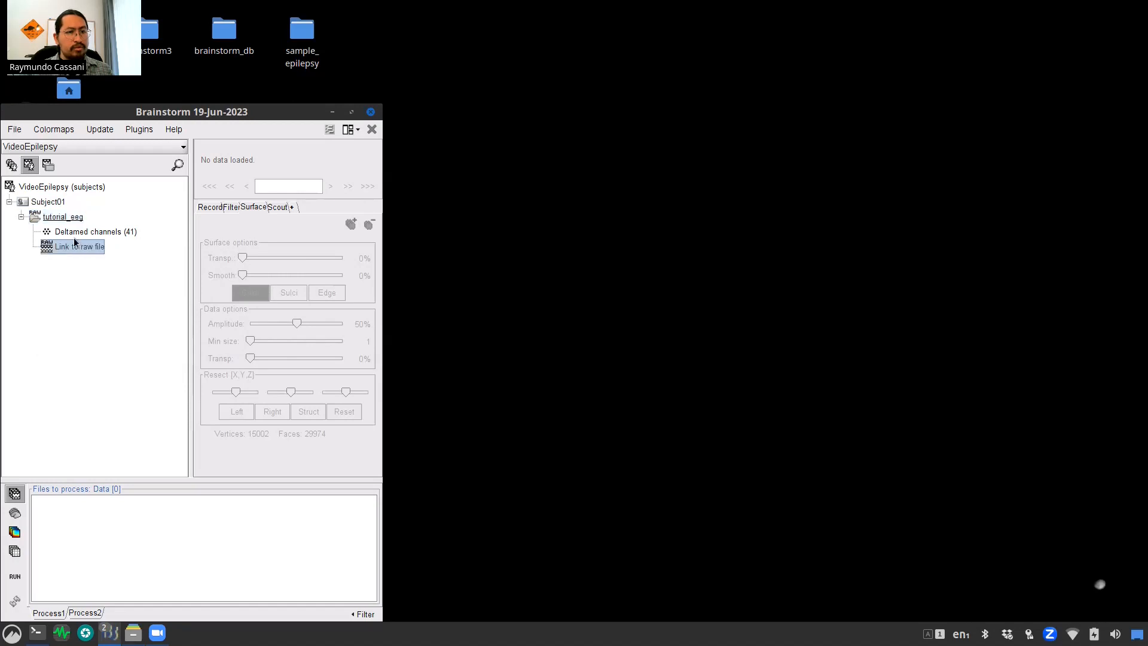
click(63, 217)
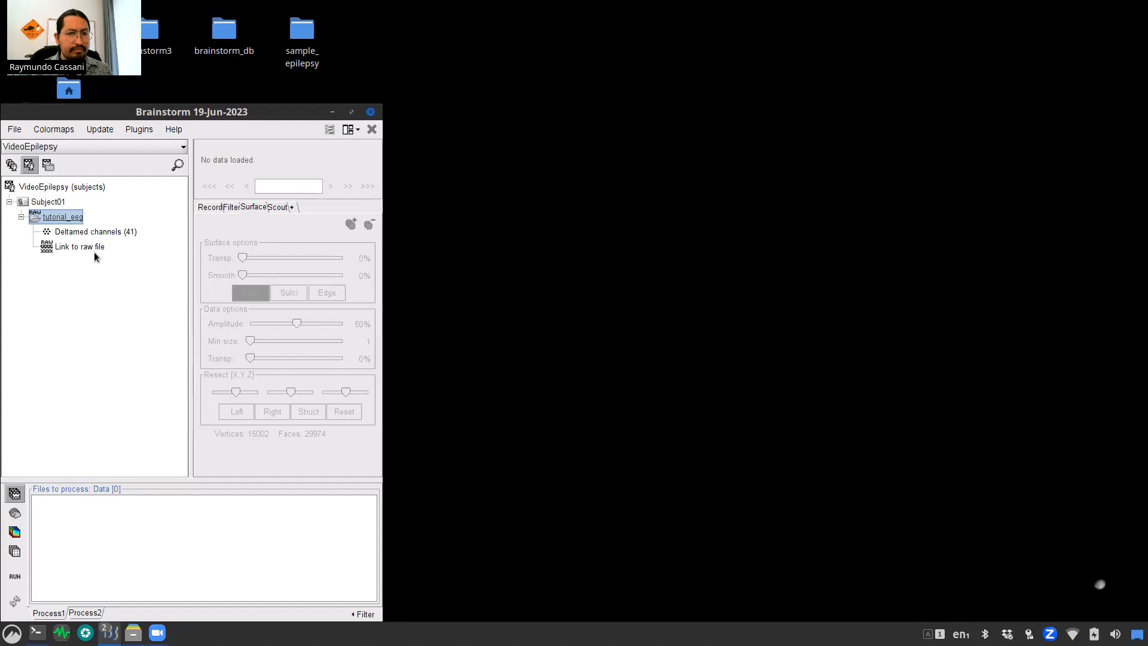
click(89, 250)
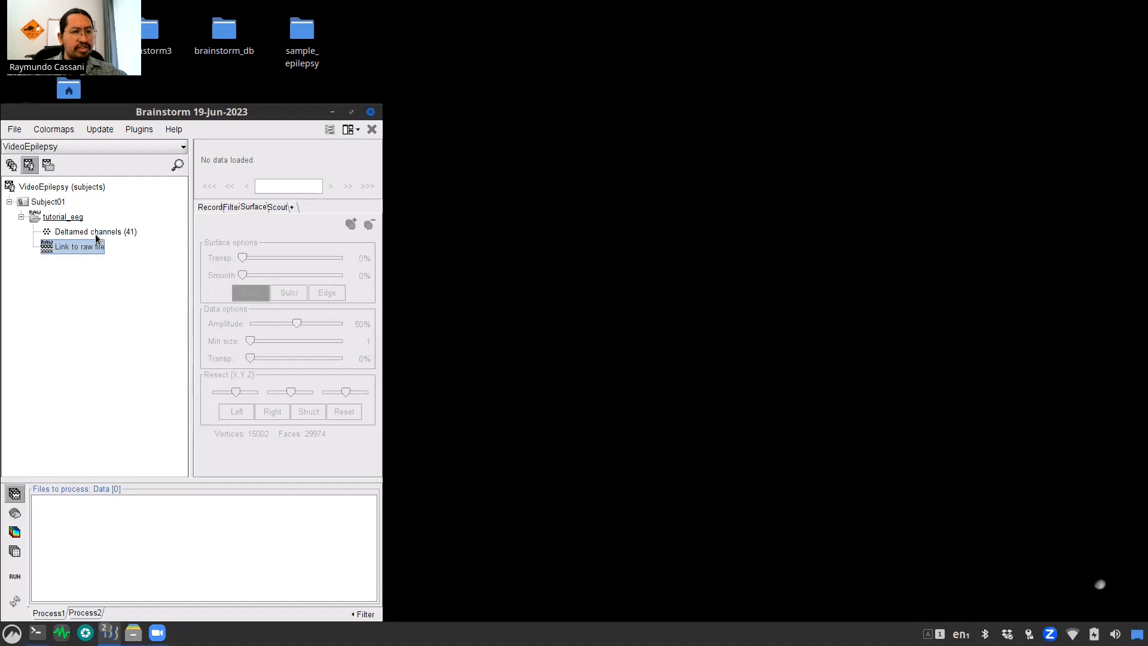
Step: Examine the Deltamed channel file for the types assigned to the EOG1, EOG2, EMG and ECG channels, then close it
click(87, 231)
right_click(87, 231)
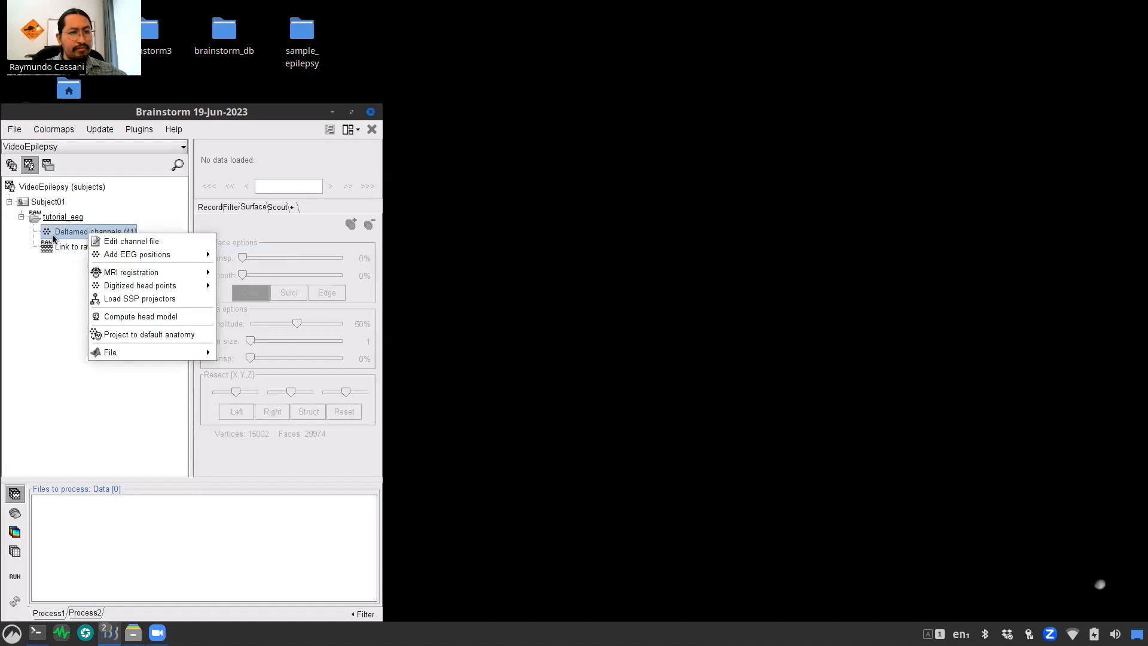
click(144, 242)
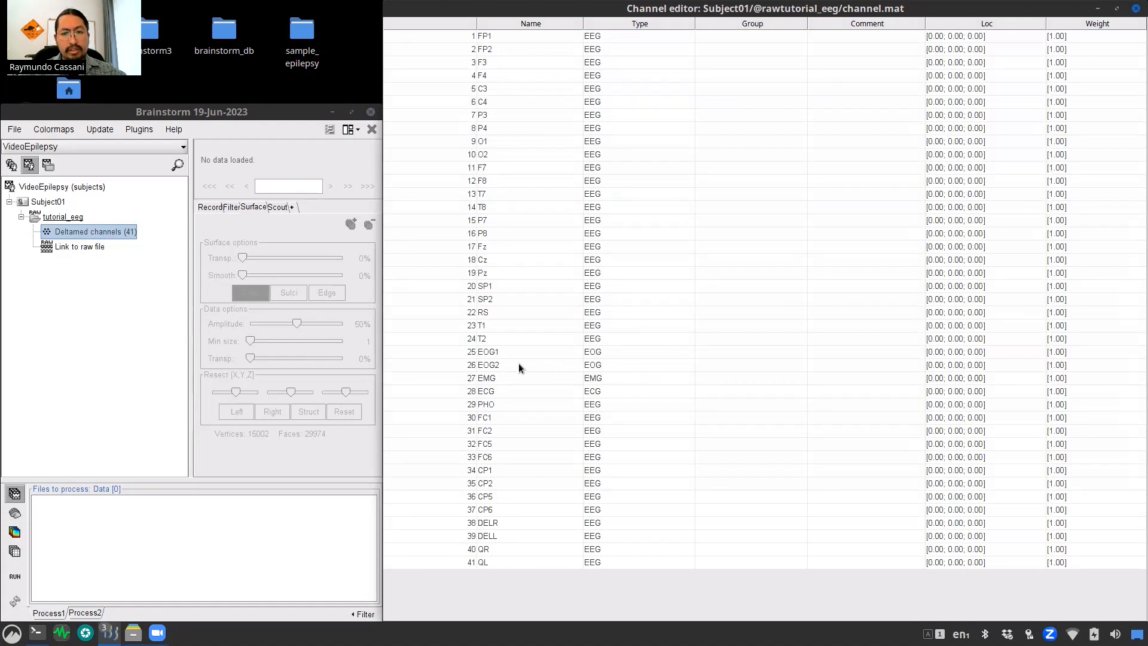
click(478, 367)
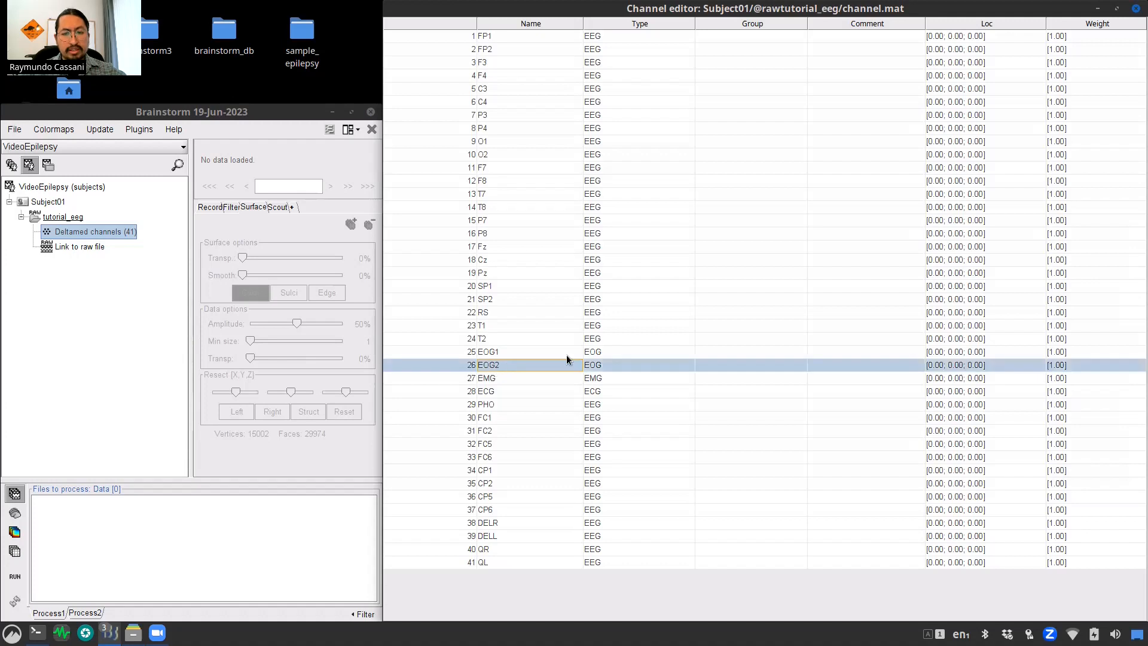
click(512, 353)
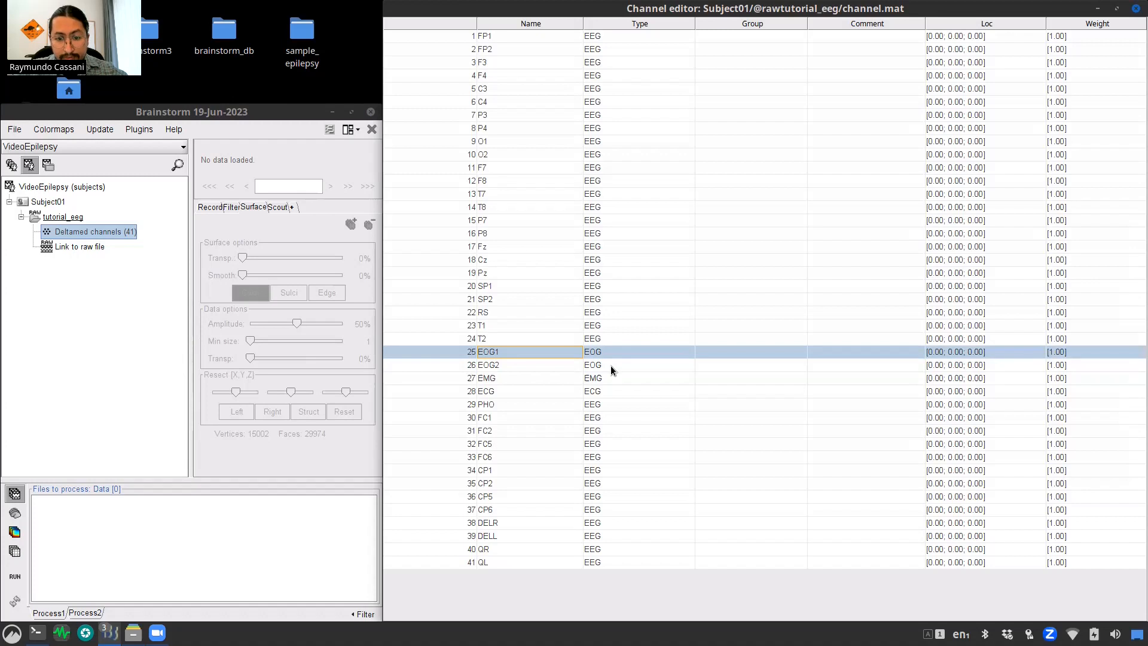
click(513, 379)
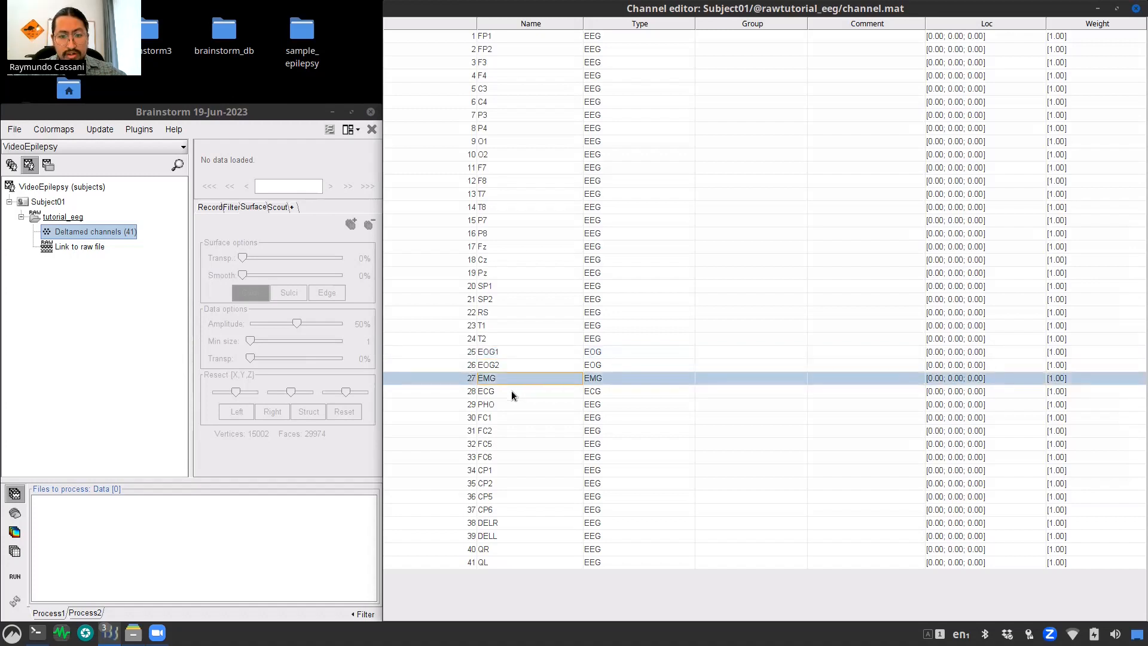
click(511, 391)
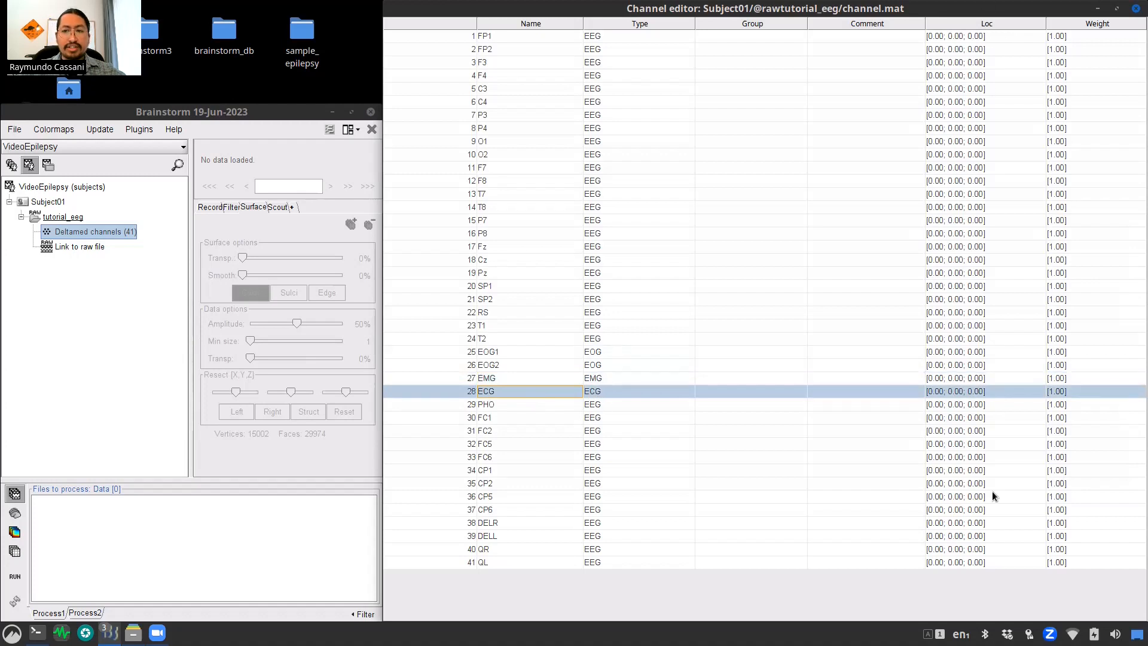
click(1136, 10)
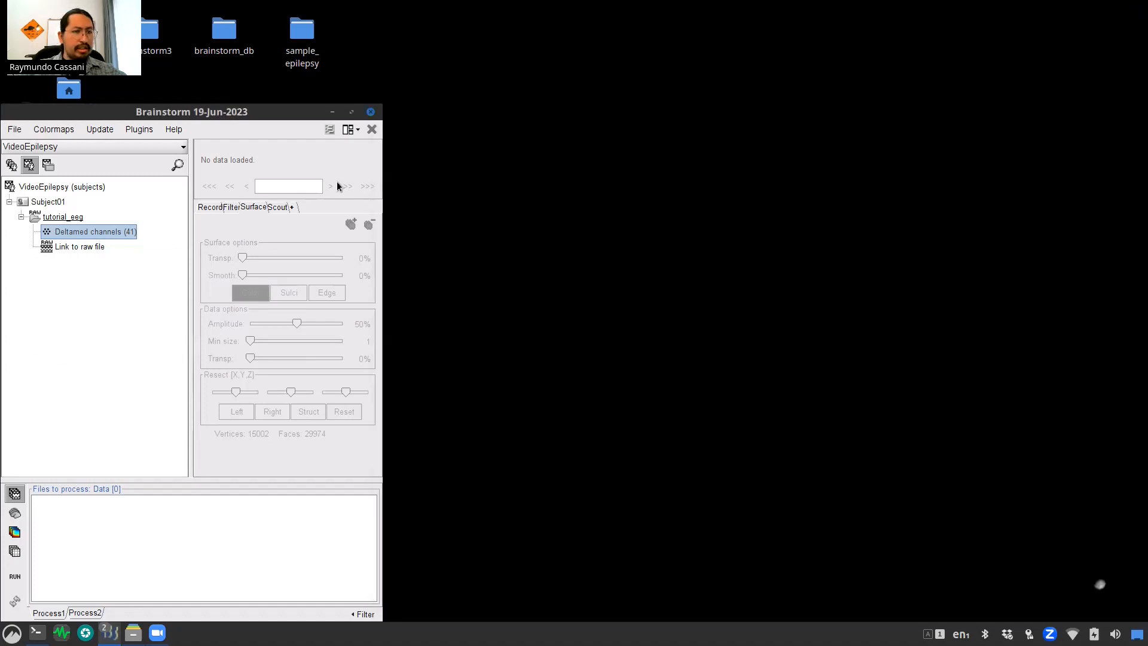
Step: Add EEG positions to the Deltamed channel file from tutorial_electrodes.elc, using the file's NAS/LPA/RPA fiducials instead of the MRI transformation
right_click(87, 236)
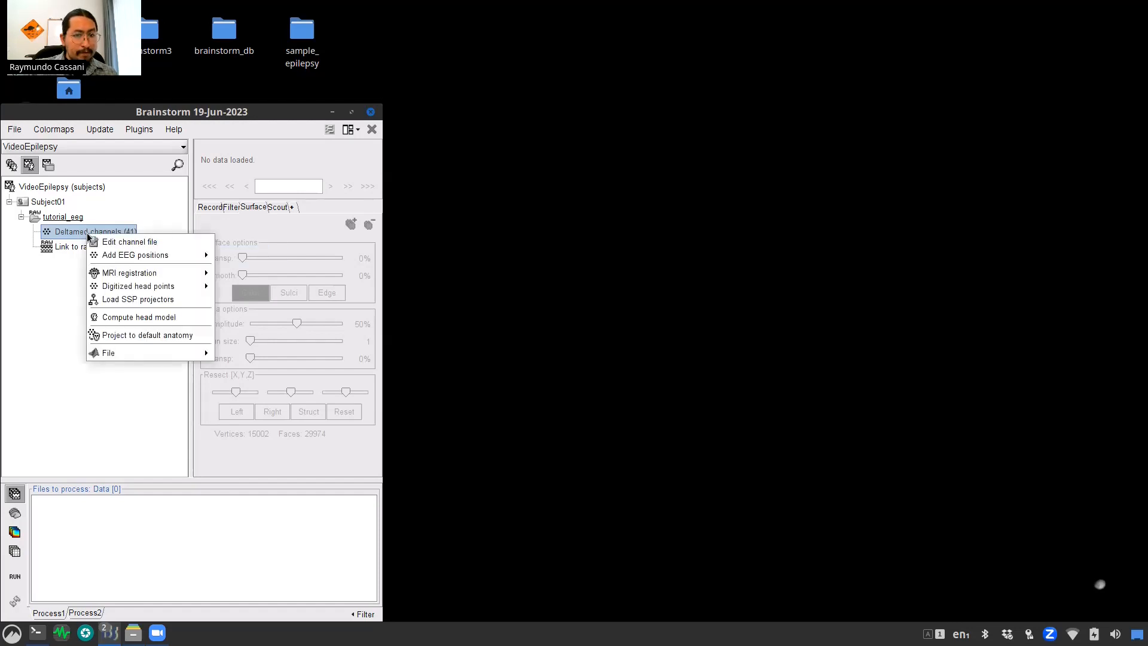
mouse_move(149, 257)
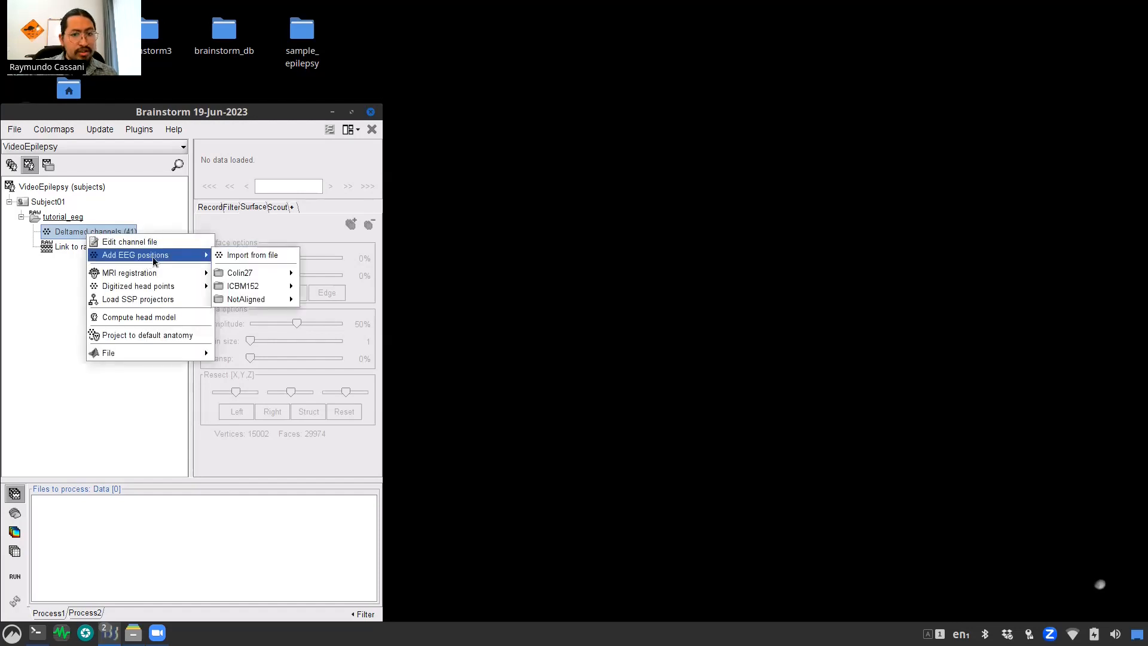
click(263, 257)
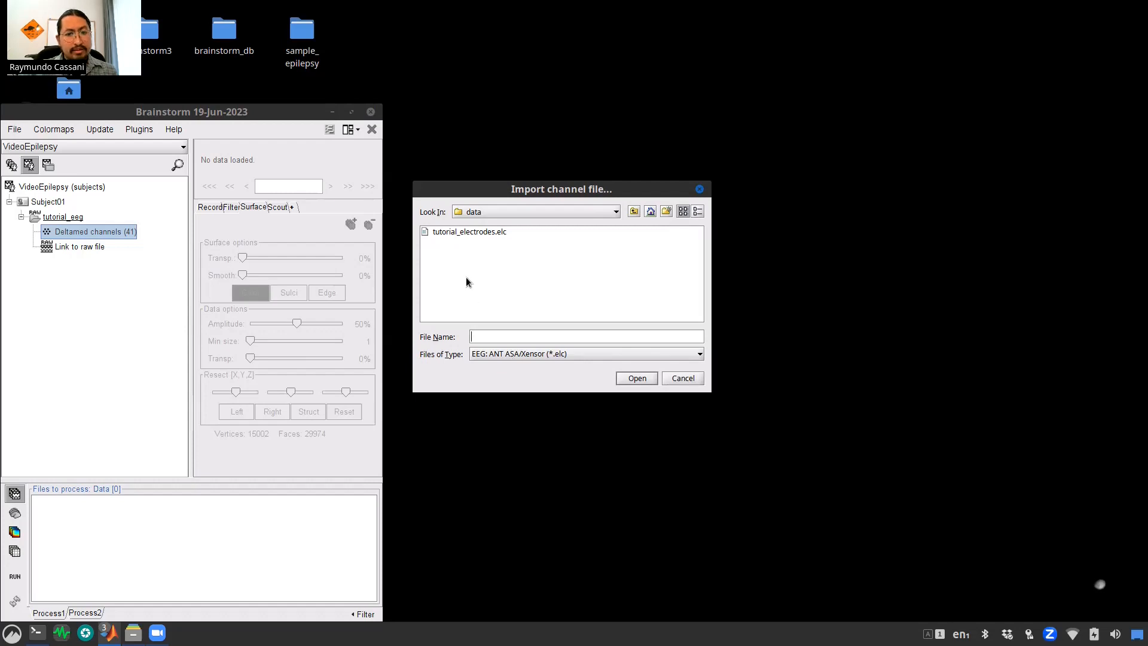
click(444, 231)
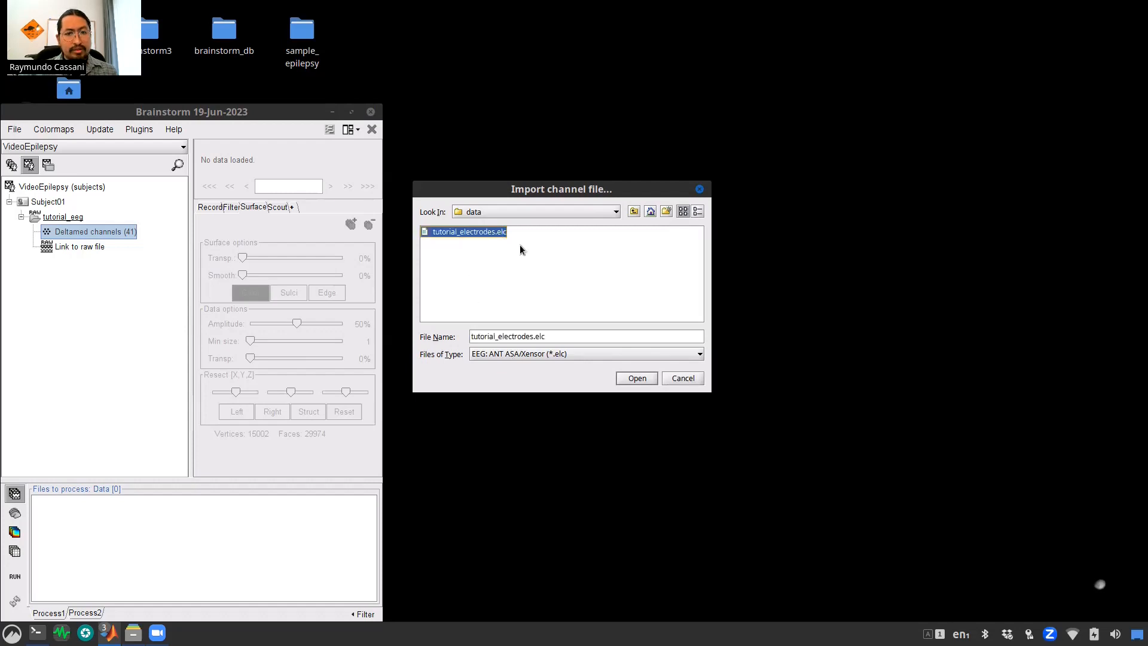
click(632, 378)
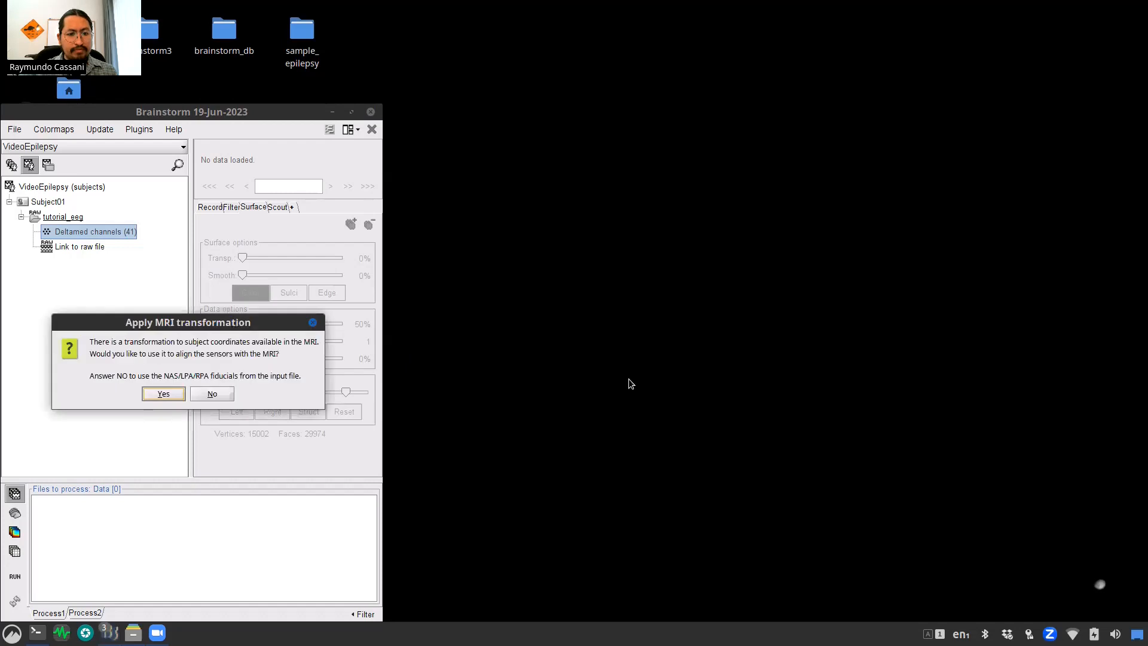
drag(229, 325, 244, 315)
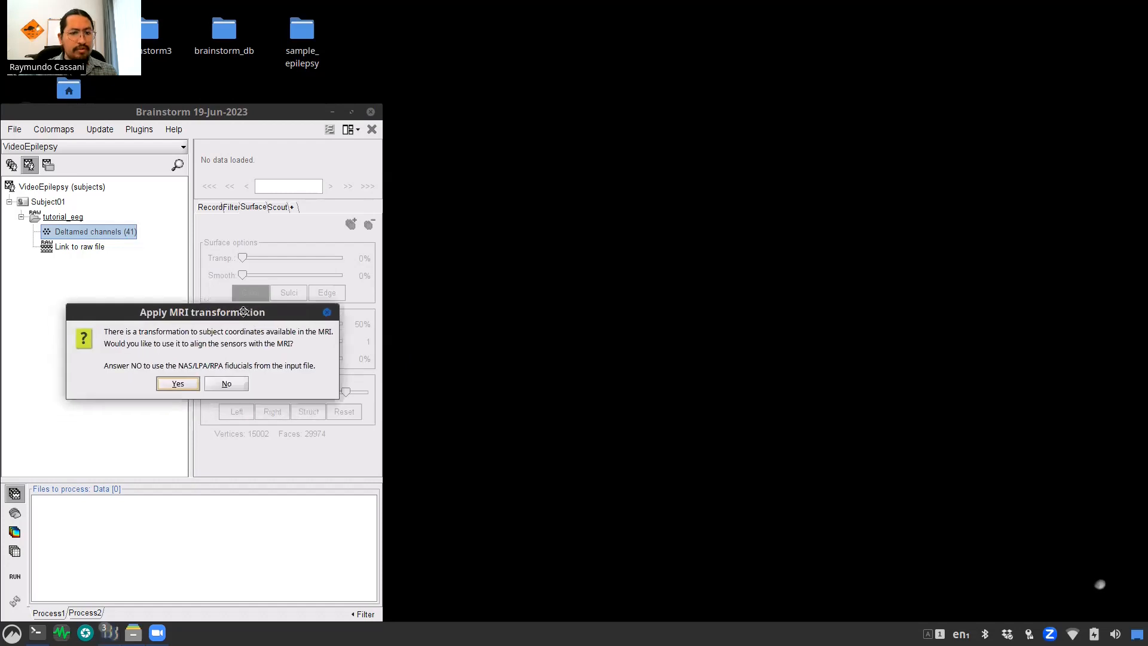
click(231, 385)
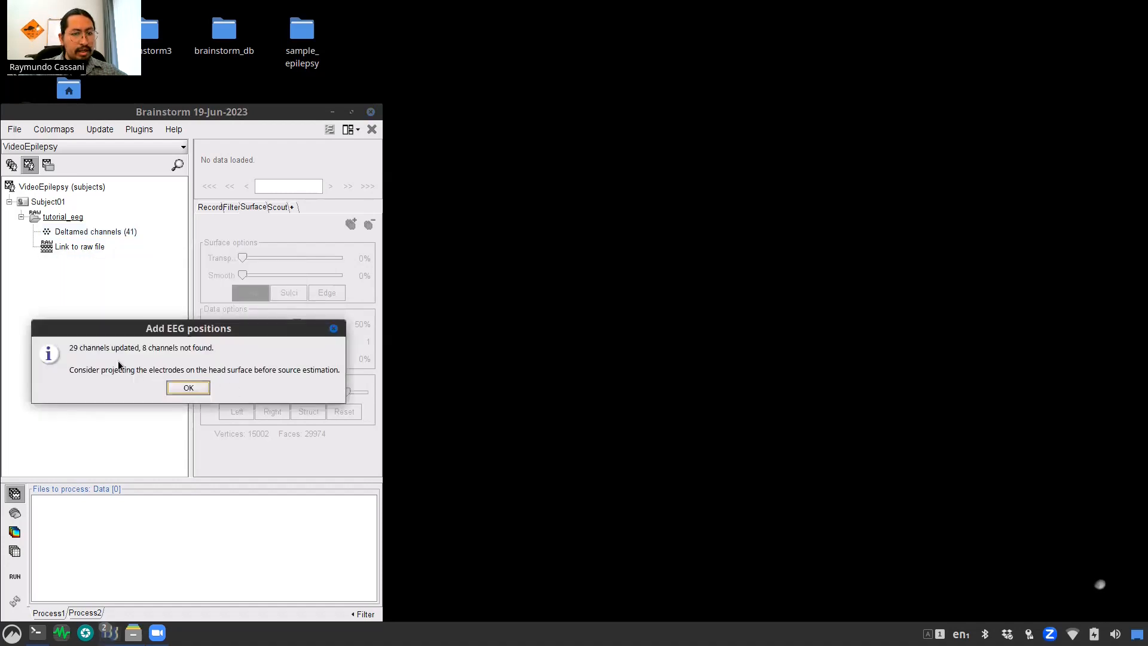
click(181, 389)
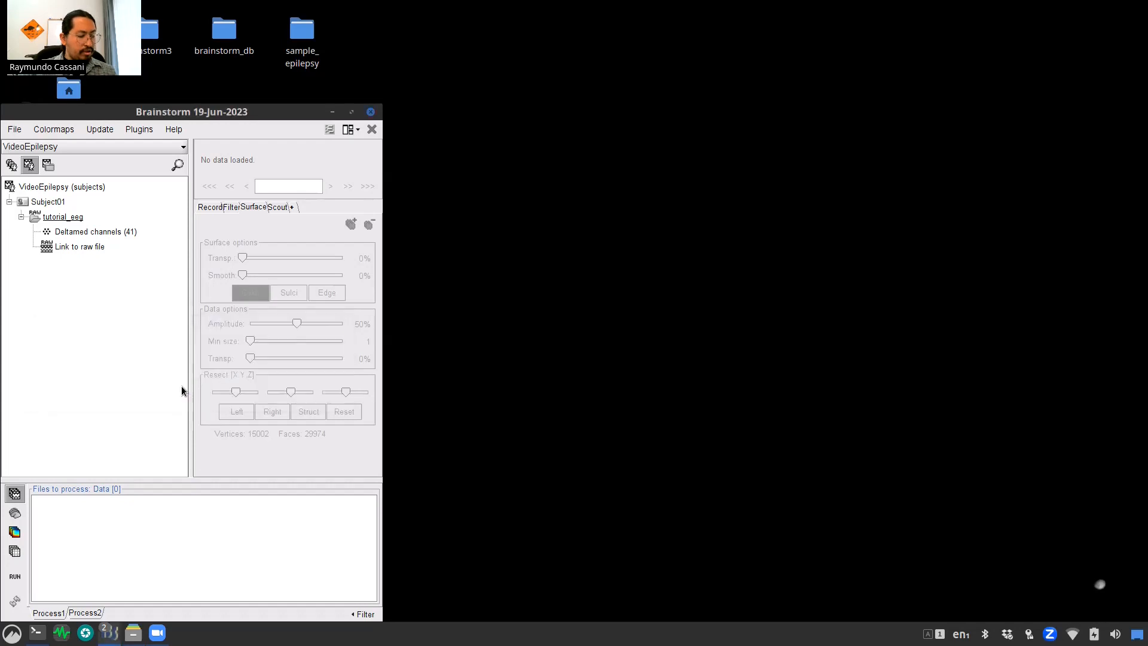
Step: Open the channel file's MRI registration for editing, show the electrode labels, and inspect the electrodes around the head
click(84, 232)
right_click(83, 232)
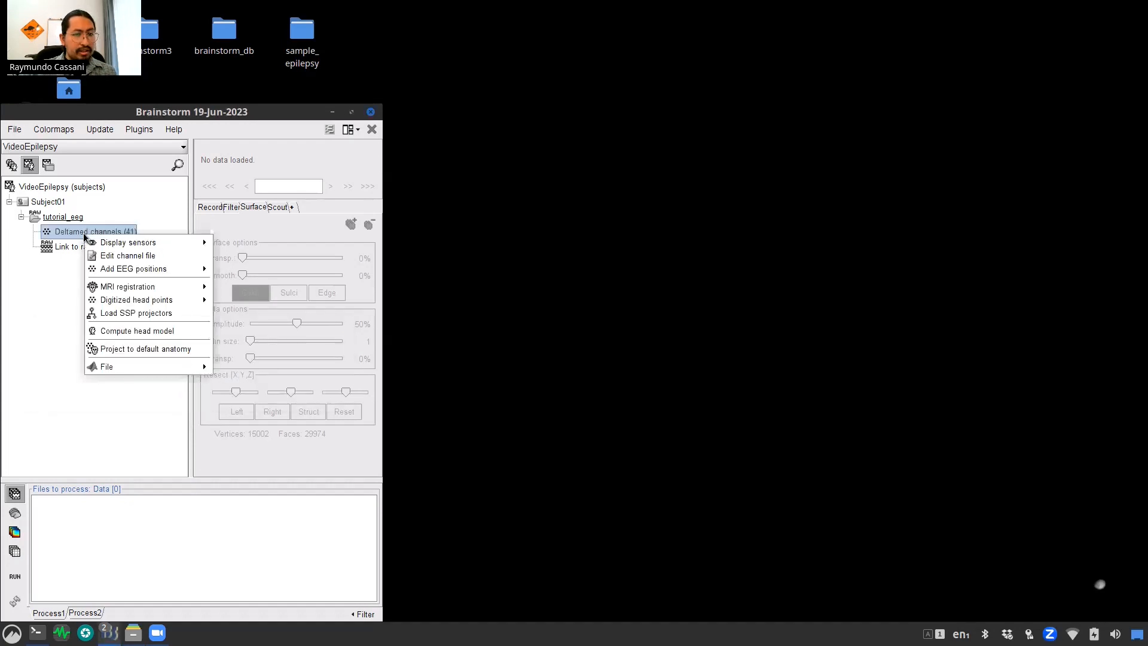
mouse_move(160, 290)
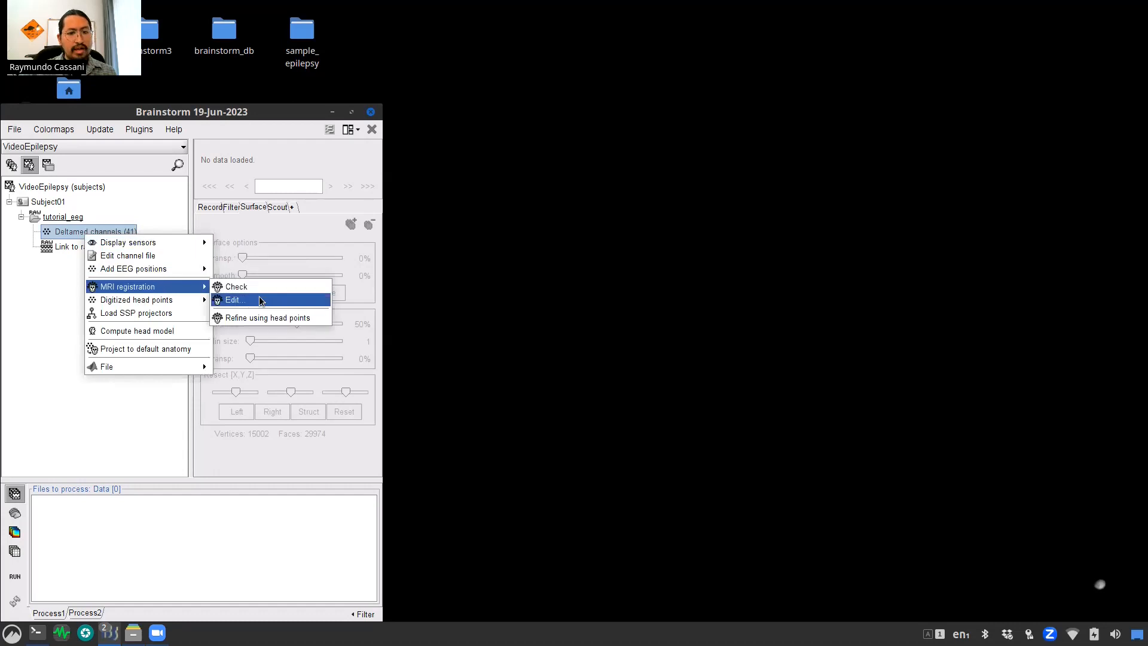
click(259, 300)
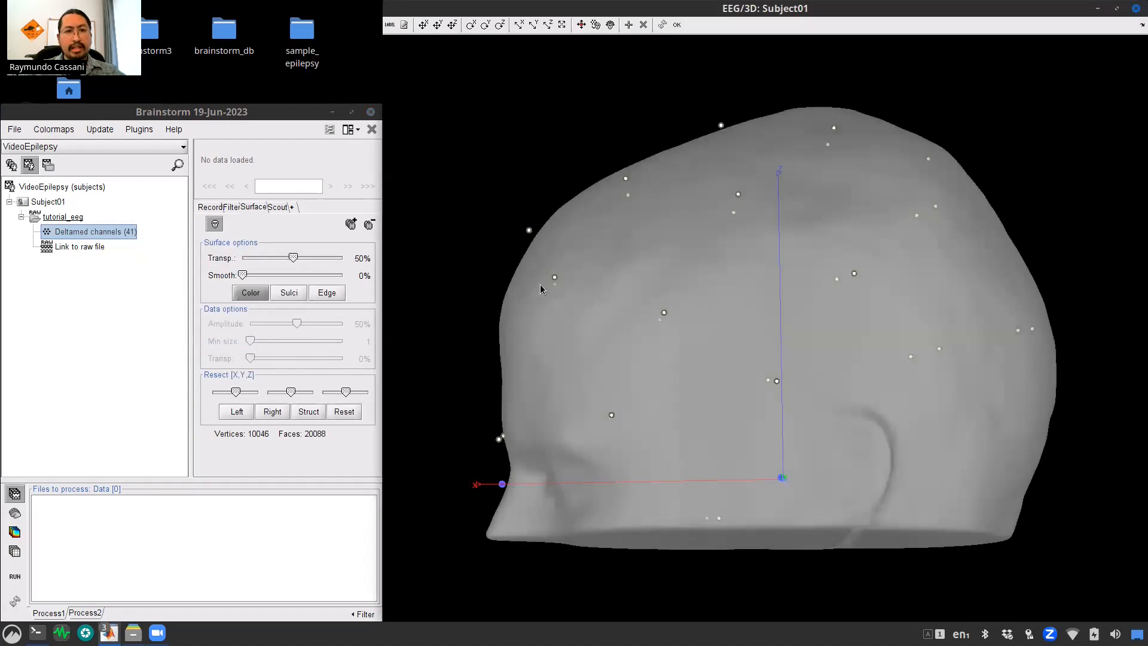
click(389, 24)
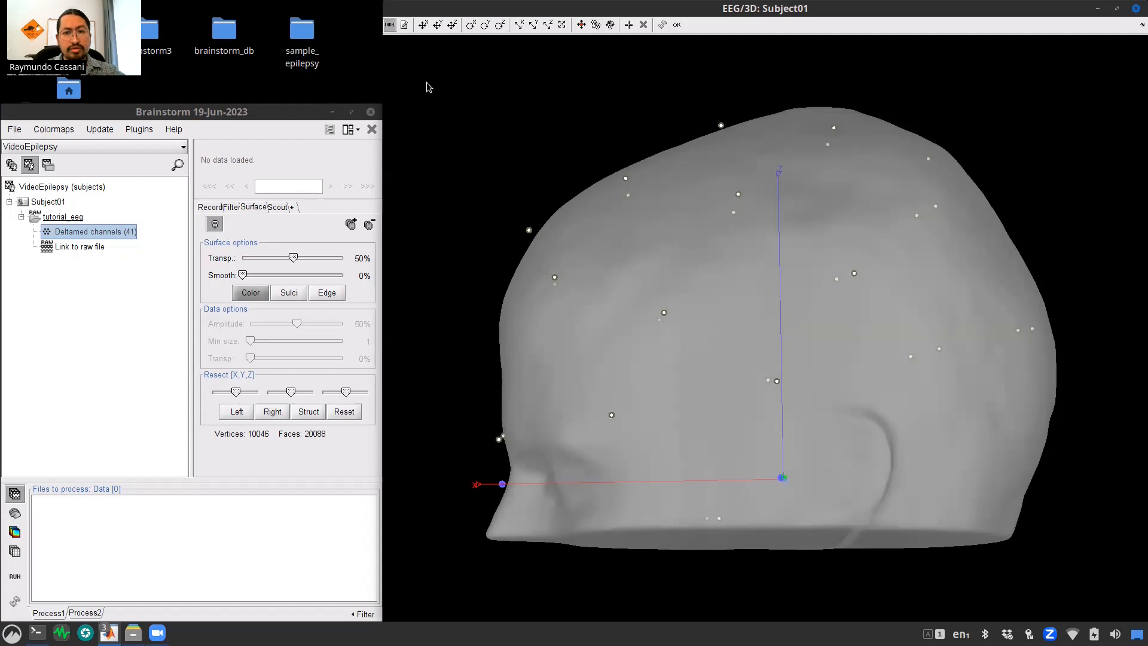
drag(650, 135, 771, 442)
drag(489, 291, 565, 206)
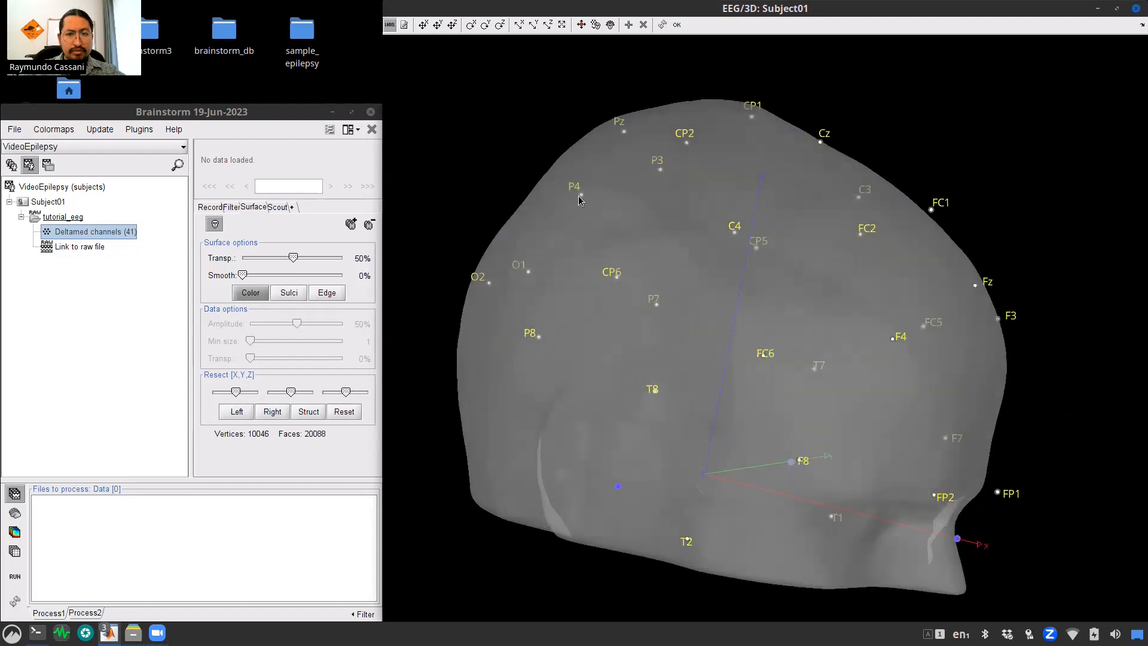
drag(511, 280, 669, 182)
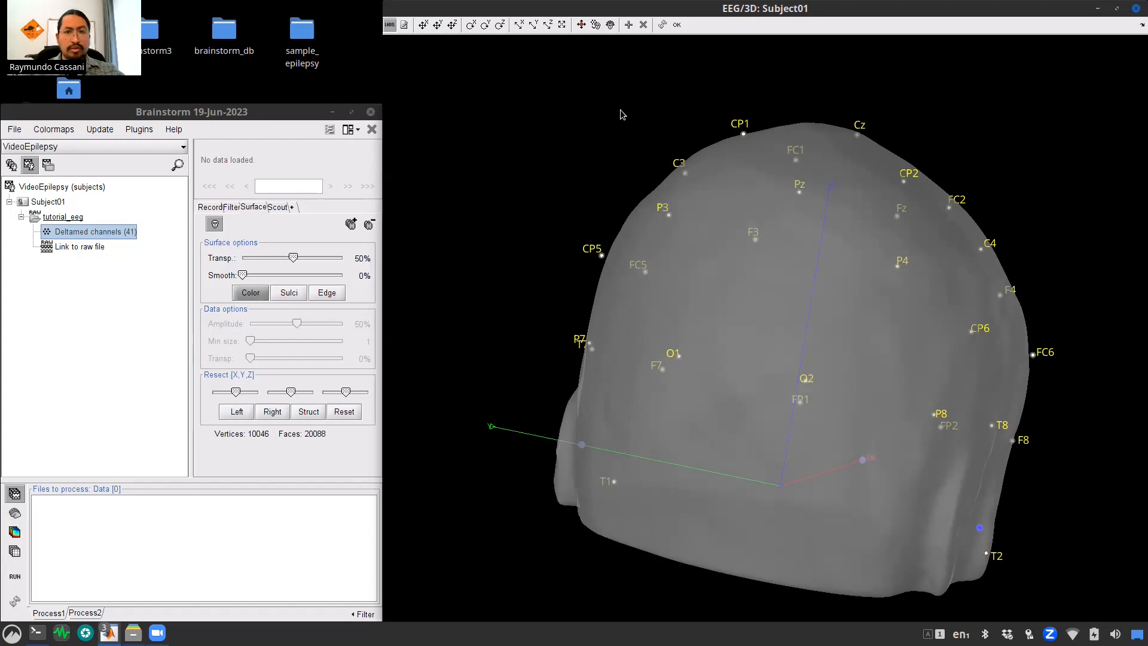
Step: Refine the electrode registration with the head surface, ignoring 2% of the head points, and inspect the new alignment
click(610, 25)
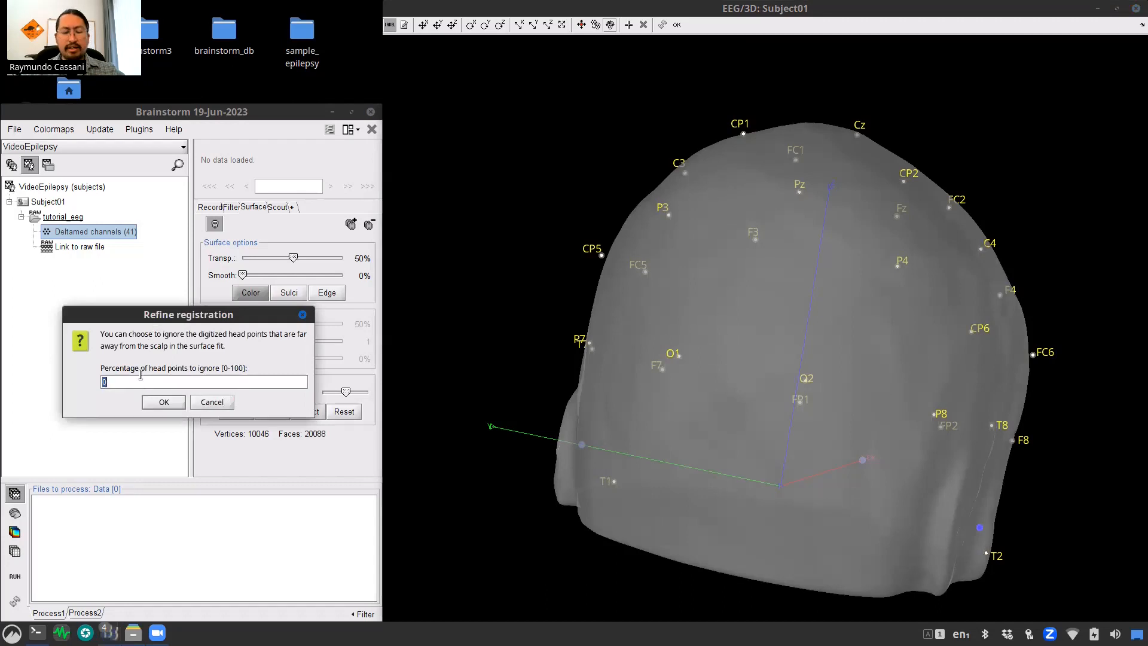
text(2)
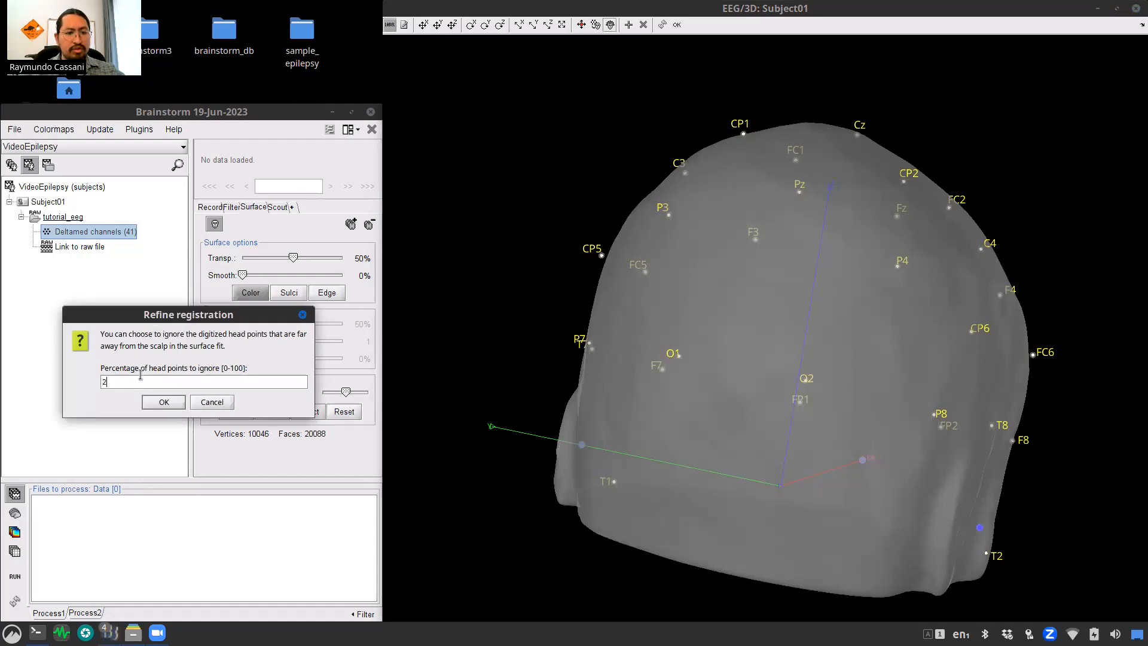
click(163, 402)
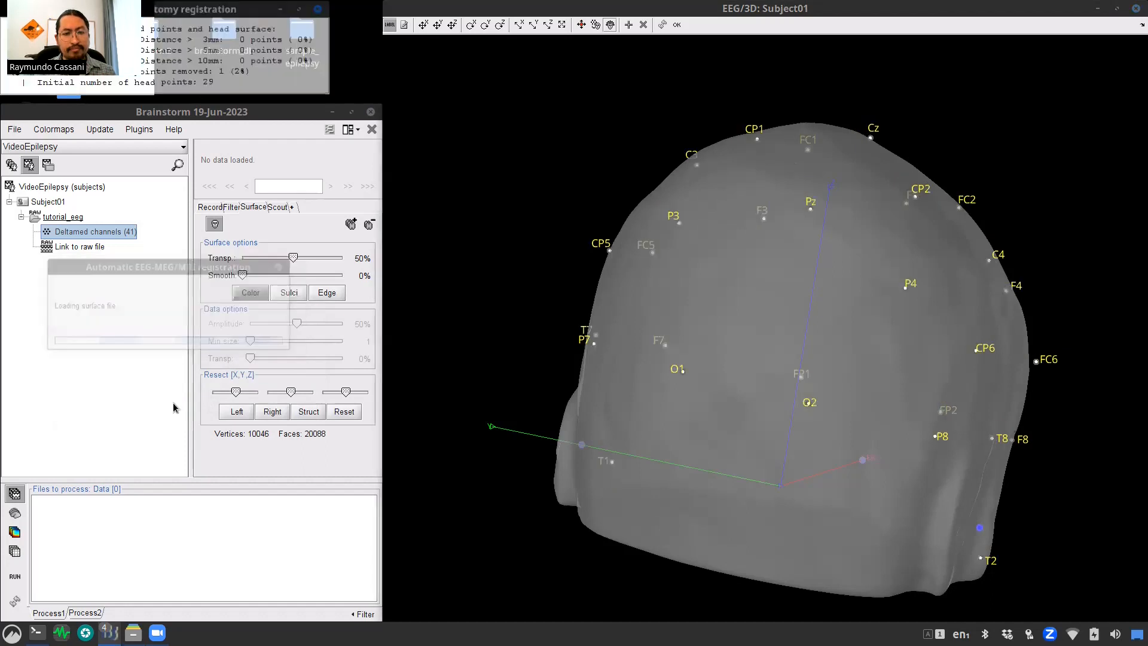
drag(233, 13, 284, 116)
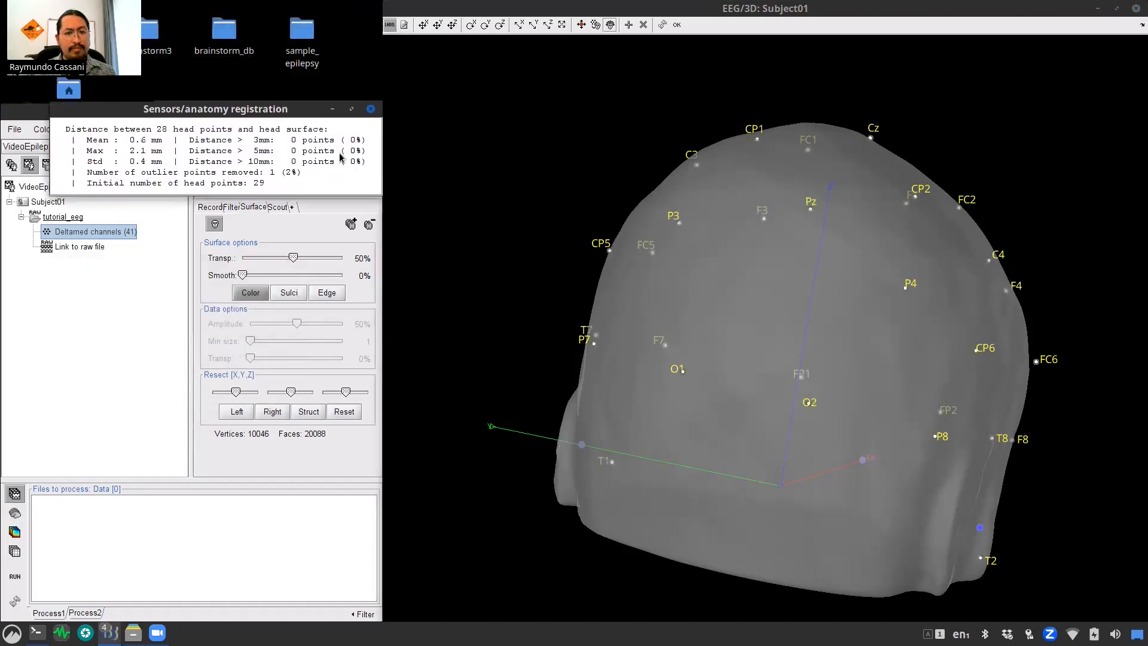
click(371, 110)
mouse_move(619, 379)
mouse_down()
mouse_move(655, 386)
mouse_move(600, 378)
mouse_move(619, 381)
mouse_up()
drag(924, 456, 603, 412)
drag(801, 230, 752, 228)
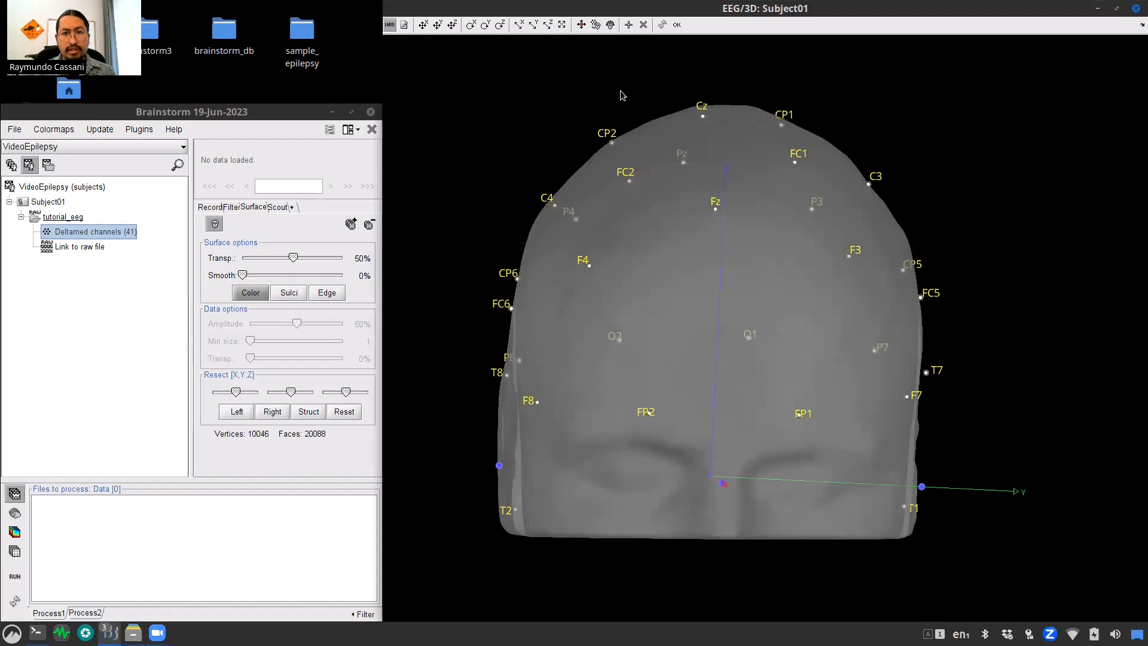
Step: Project the electrodes onto the head surface, check them from the side, and save the changed sensor locations
click(596, 27)
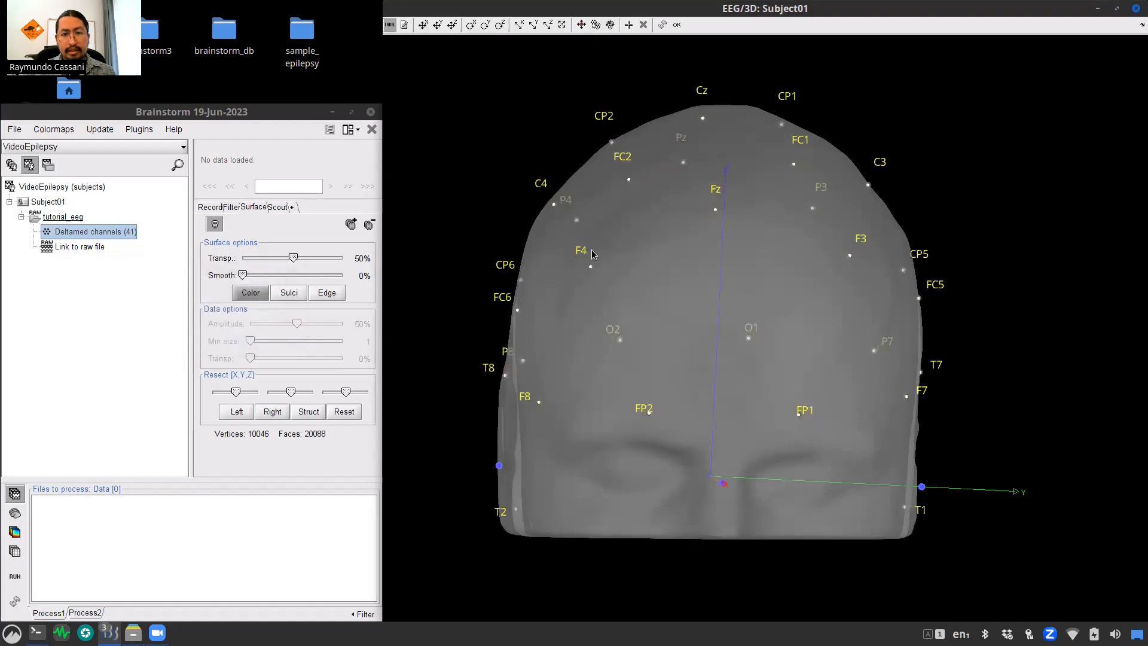
drag(626, 261, 559, 253)
drag(834, 267, 736, 273)
drag(942, 306, 903, 320)
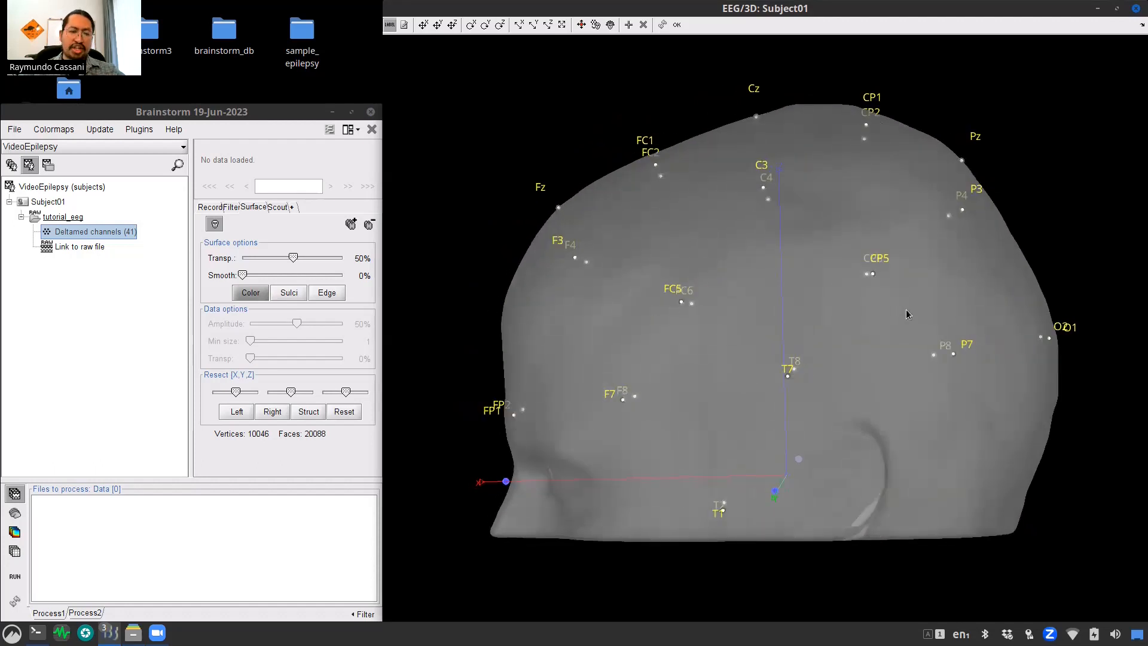
click(676, 25)
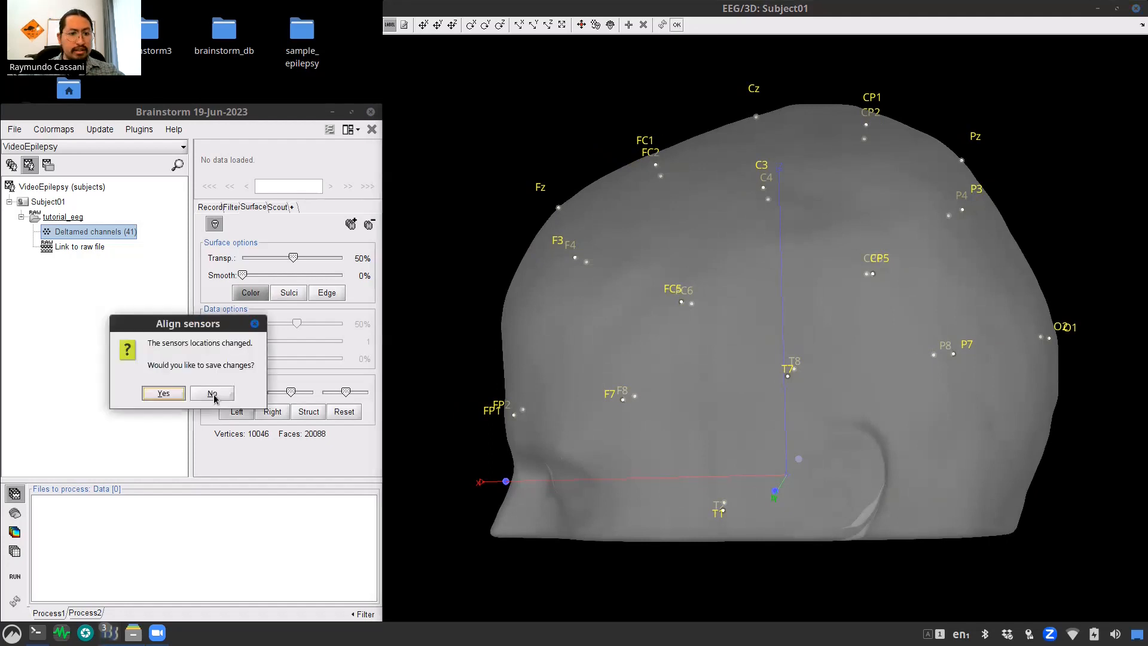
click(163, 394)
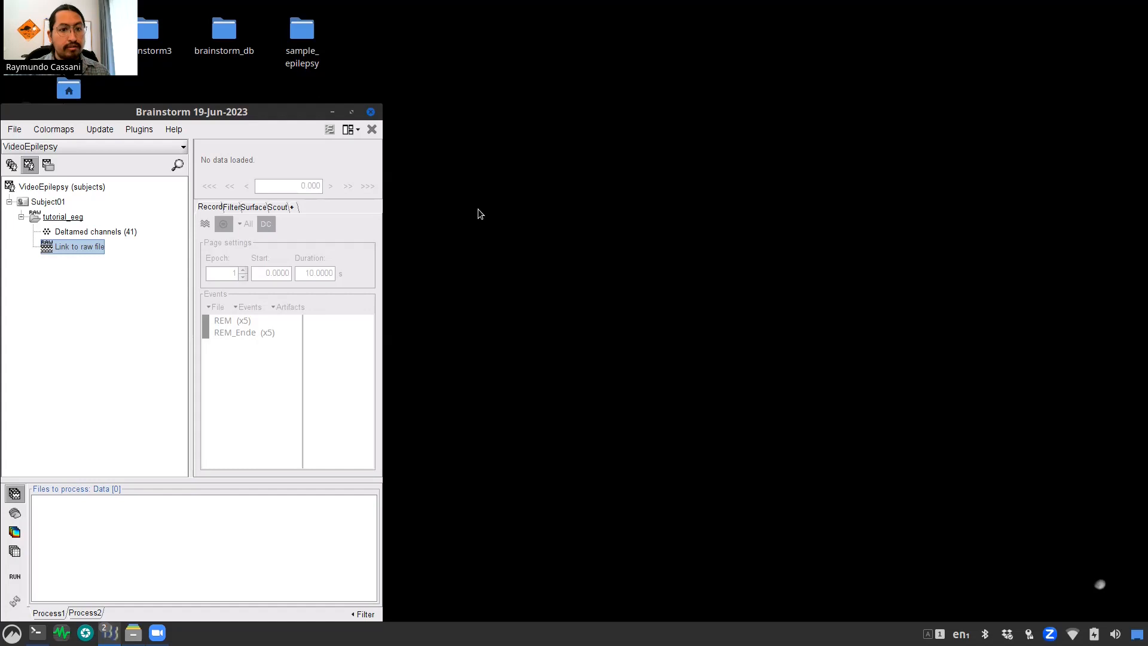
Step: Set the figure layout to Tiled and display the EEG time series of the linked raw file
click(346, 132)
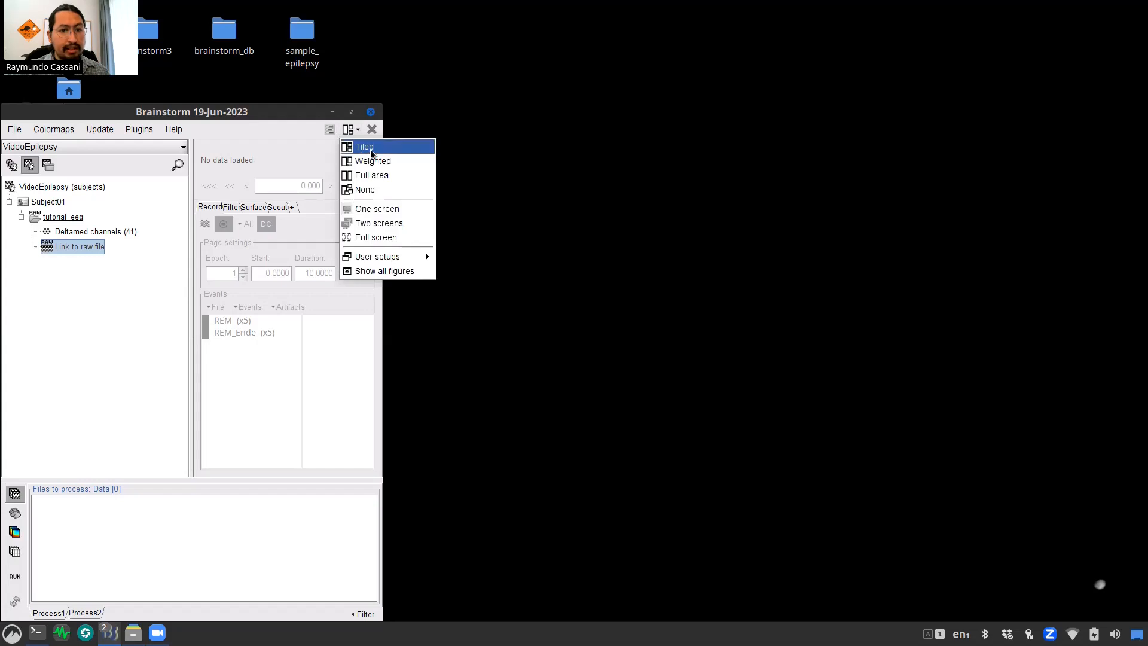
click(371, 150)
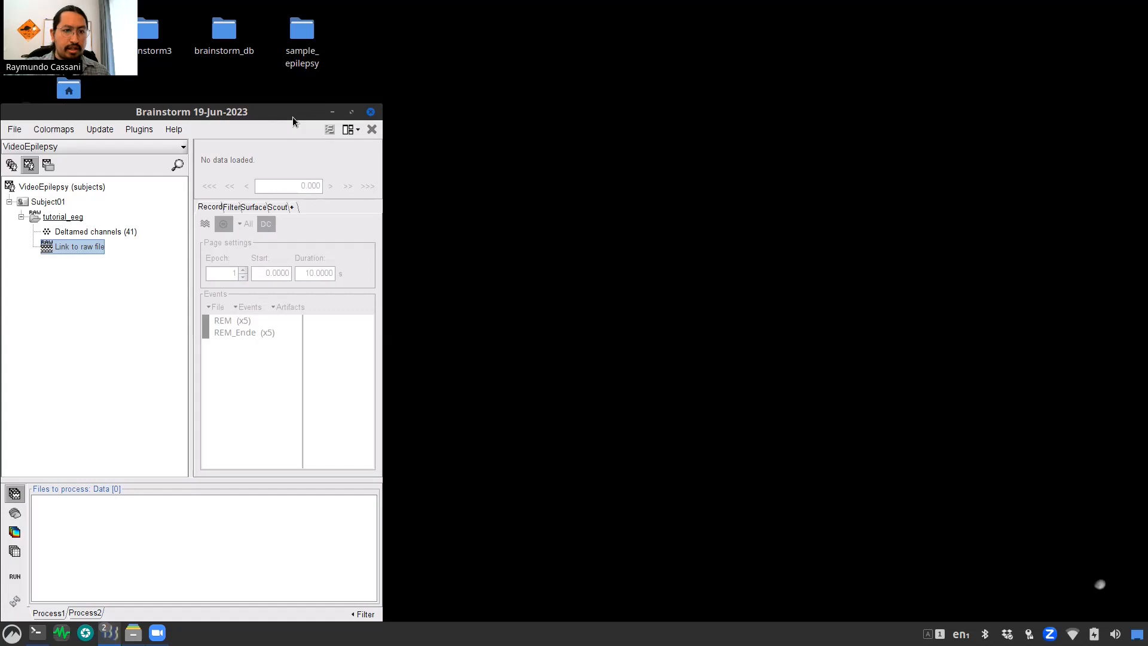
right_click(67, 246)
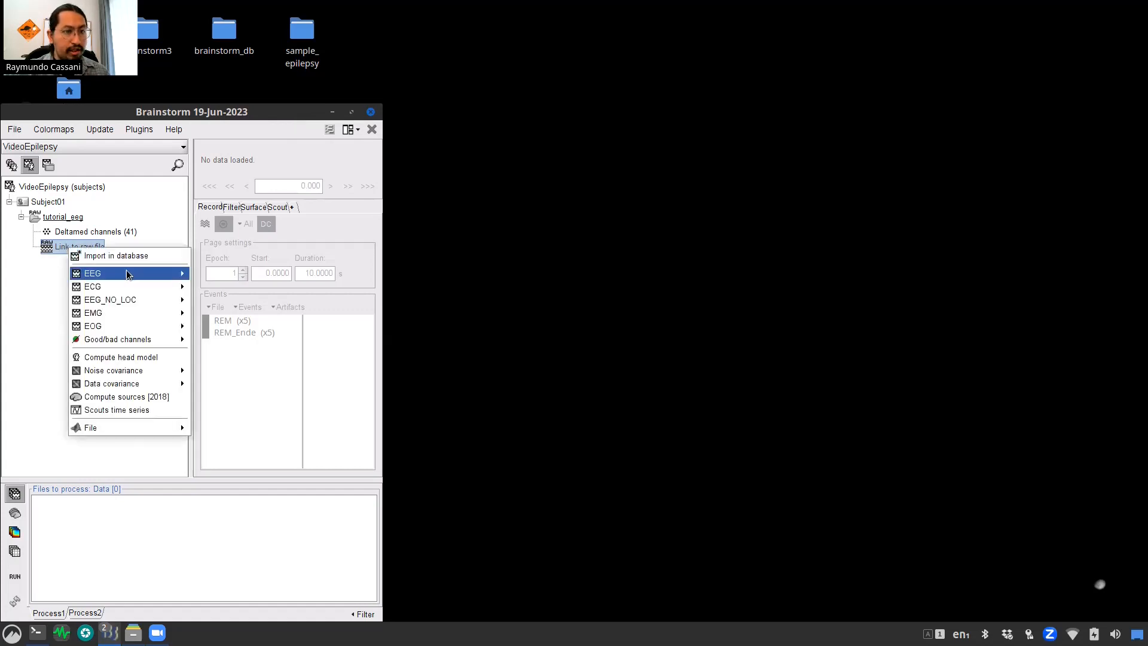
mouse_move(129, 274)
click(238, 275)
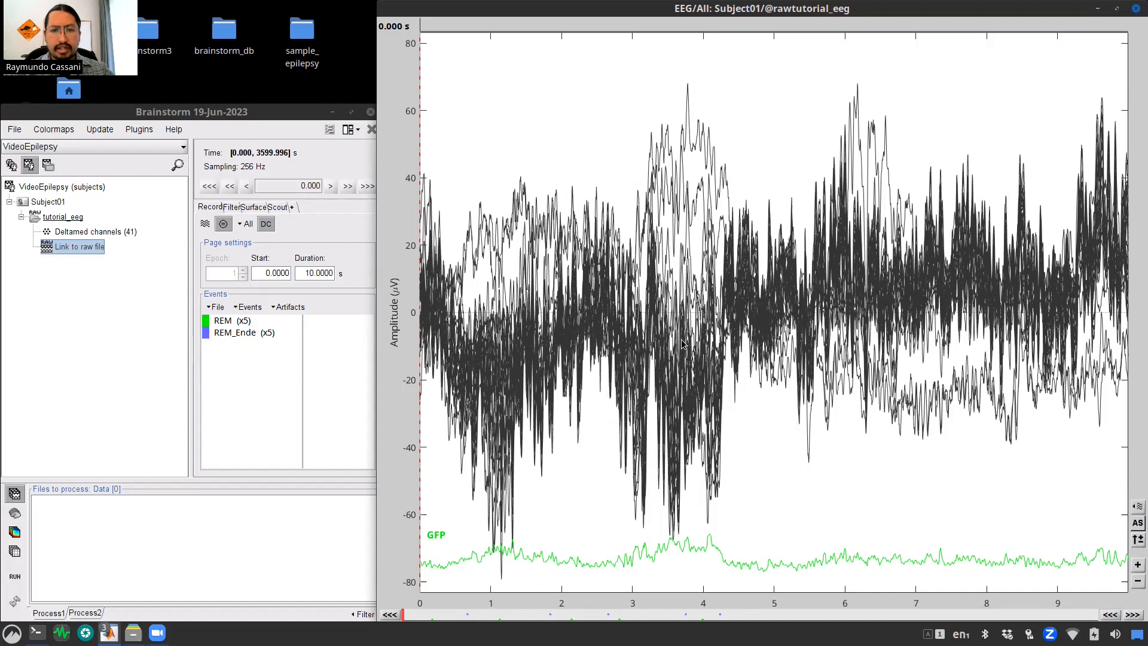
Step: Switch the EEG time series to the Column display mode and flip the amplitude axis
click(1137, 508)
mouse_move(1098, 511)
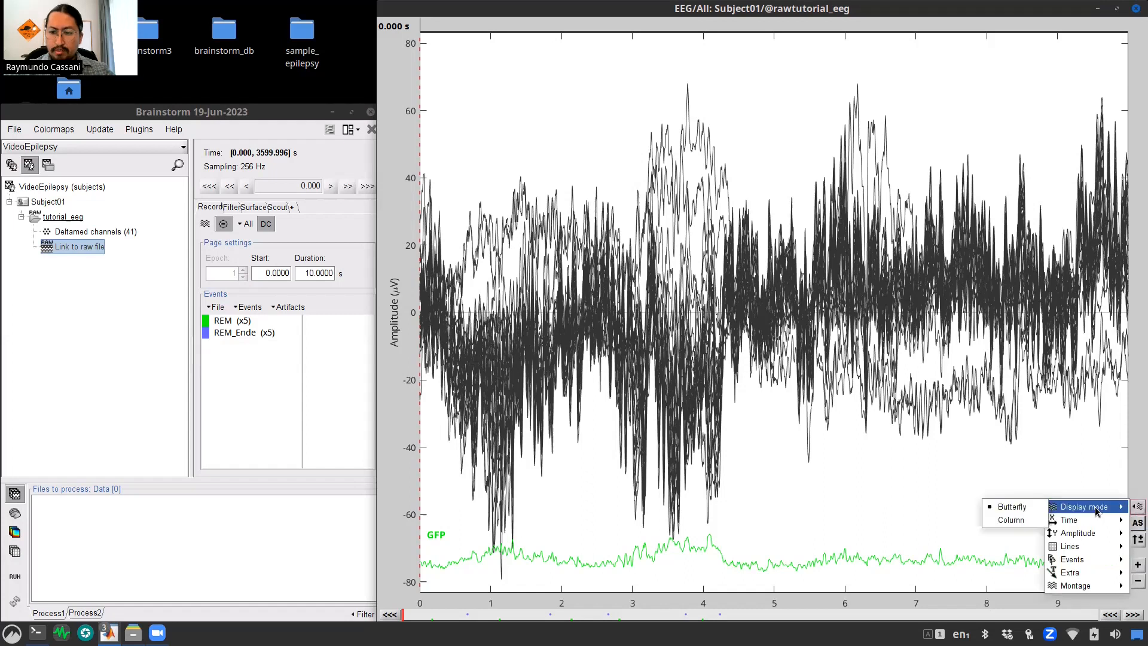
click(1009, 521)
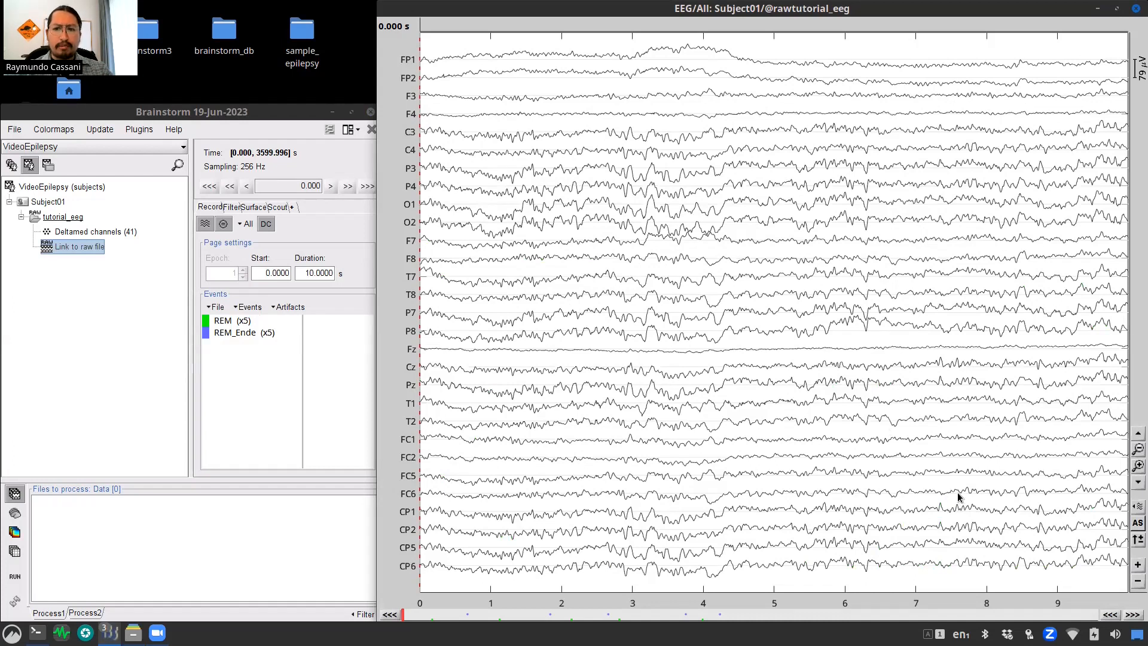
click(1138, 541)
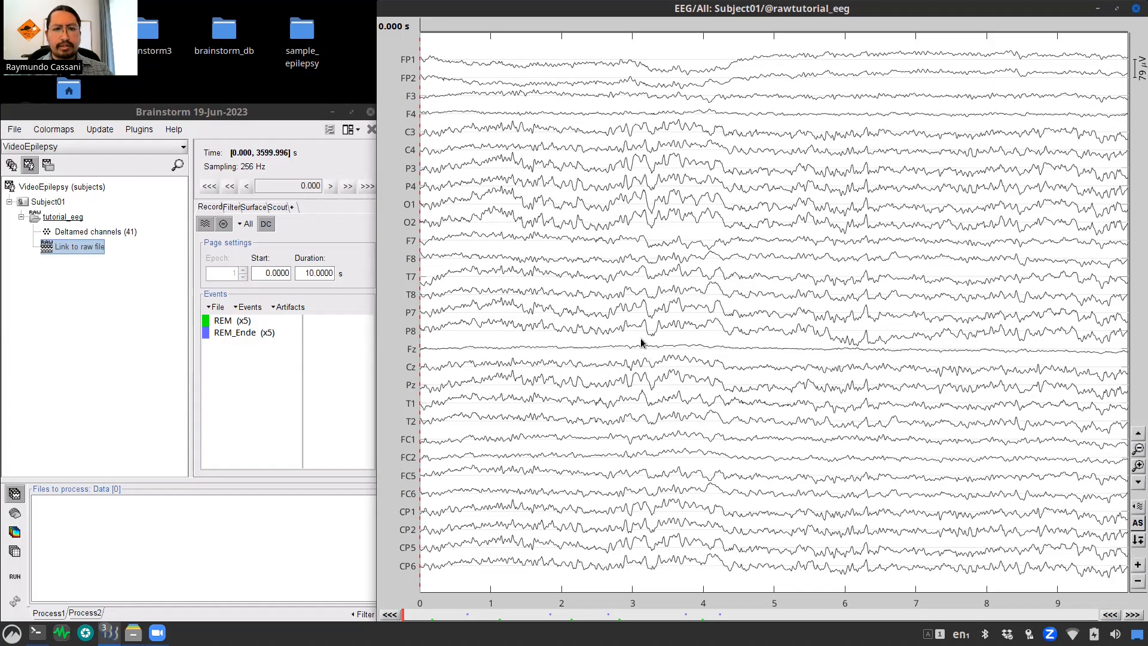
Step: Set the page duration of the EEG recording to 5 seconds
click(312, 274)
text(5)
key(Return)
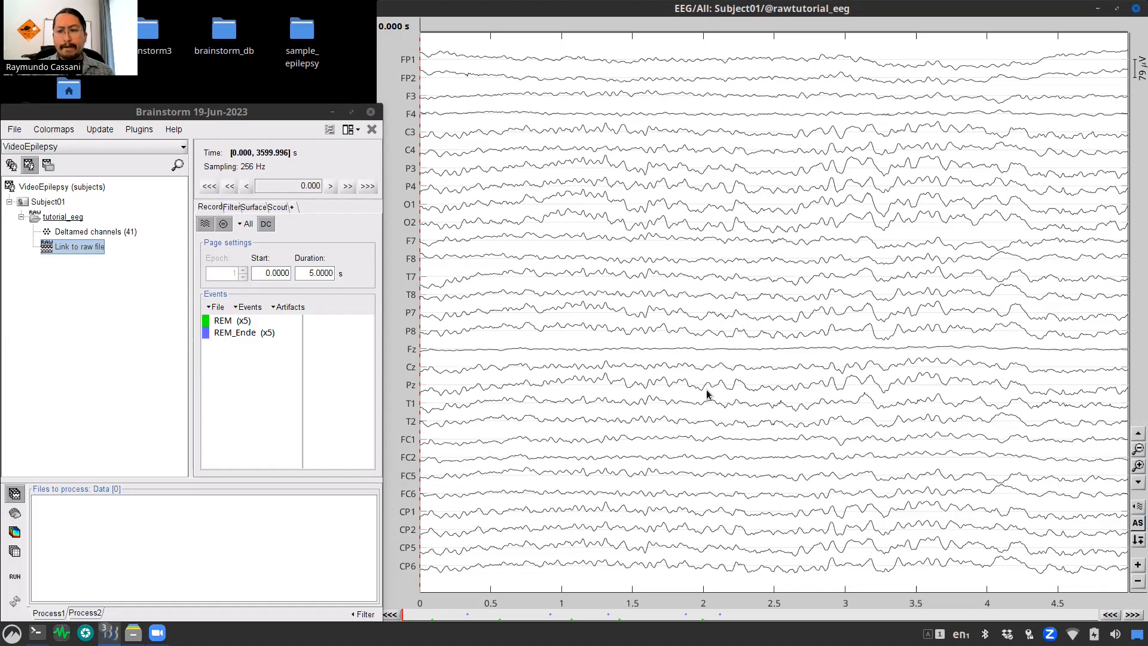
Step: Set the time resolution of the EEG time series axes to 165 pixels per second
click(1138, 508)
mouse_move(1106, 520)
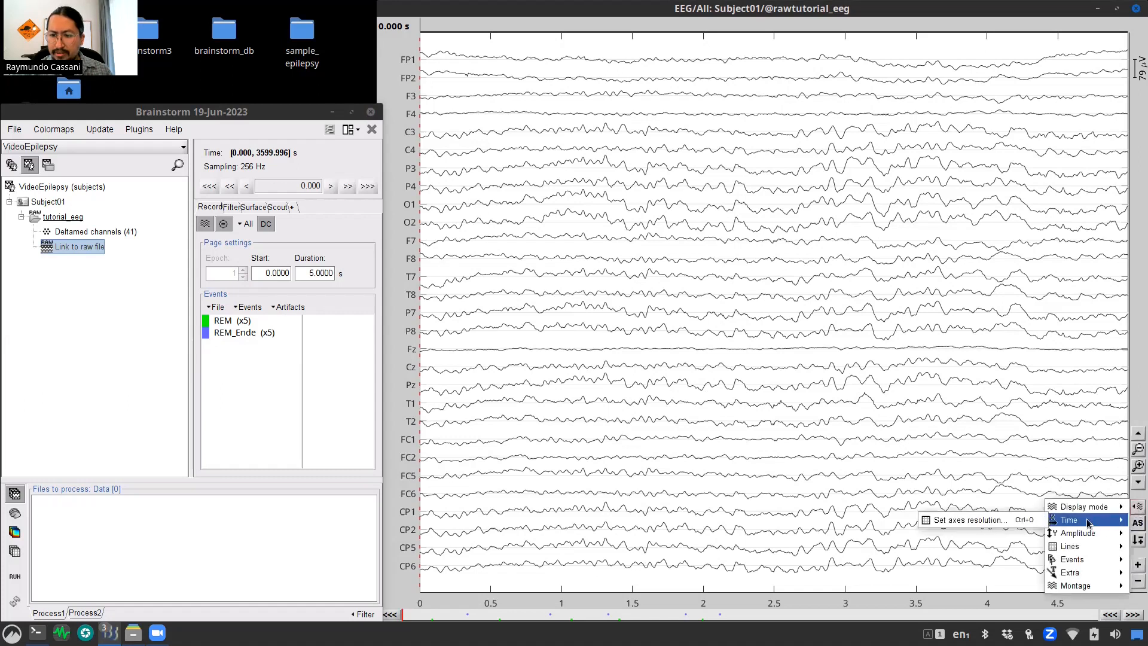
click(988, 521)
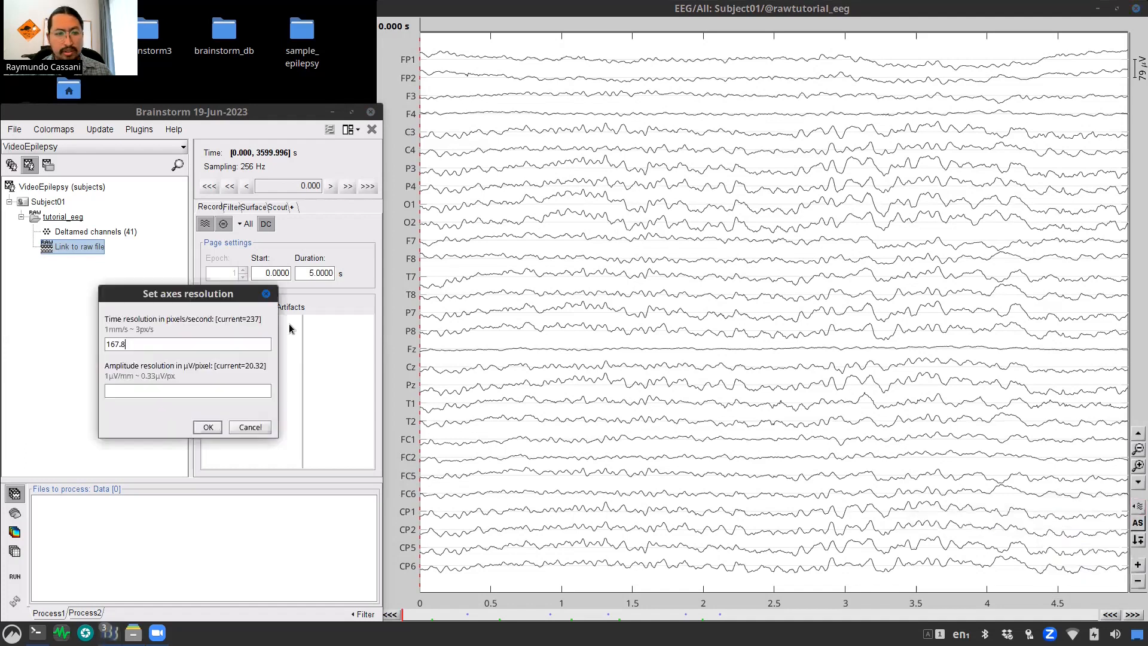
drag(165, 294, 443, 296)
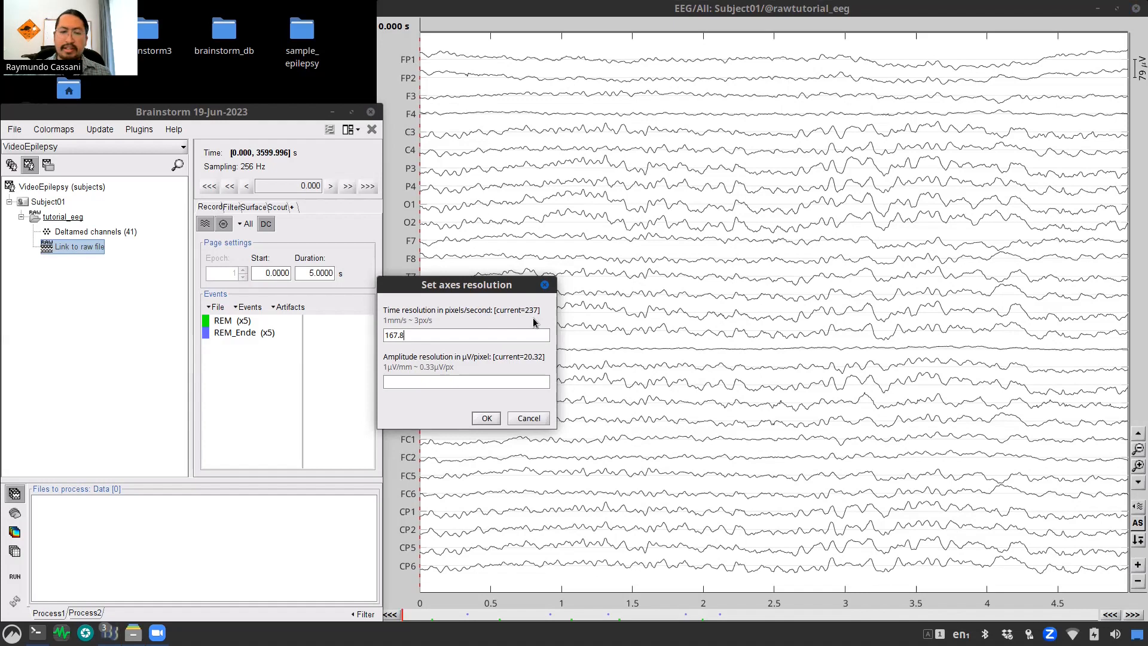
click(523, 334)
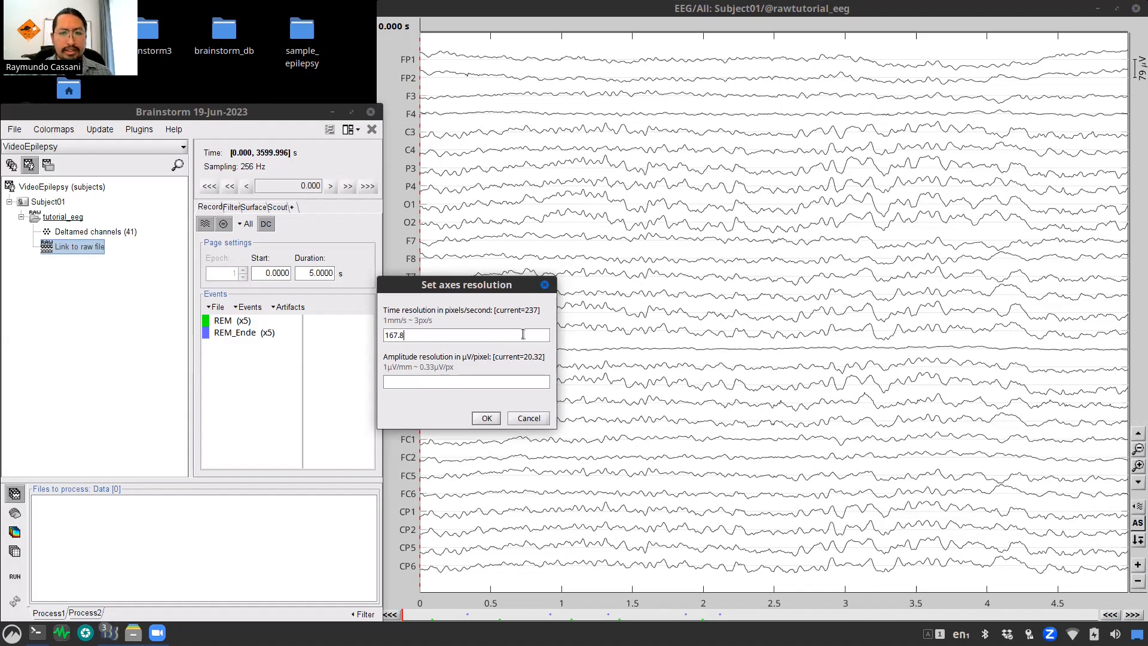
double_click(494, 338)
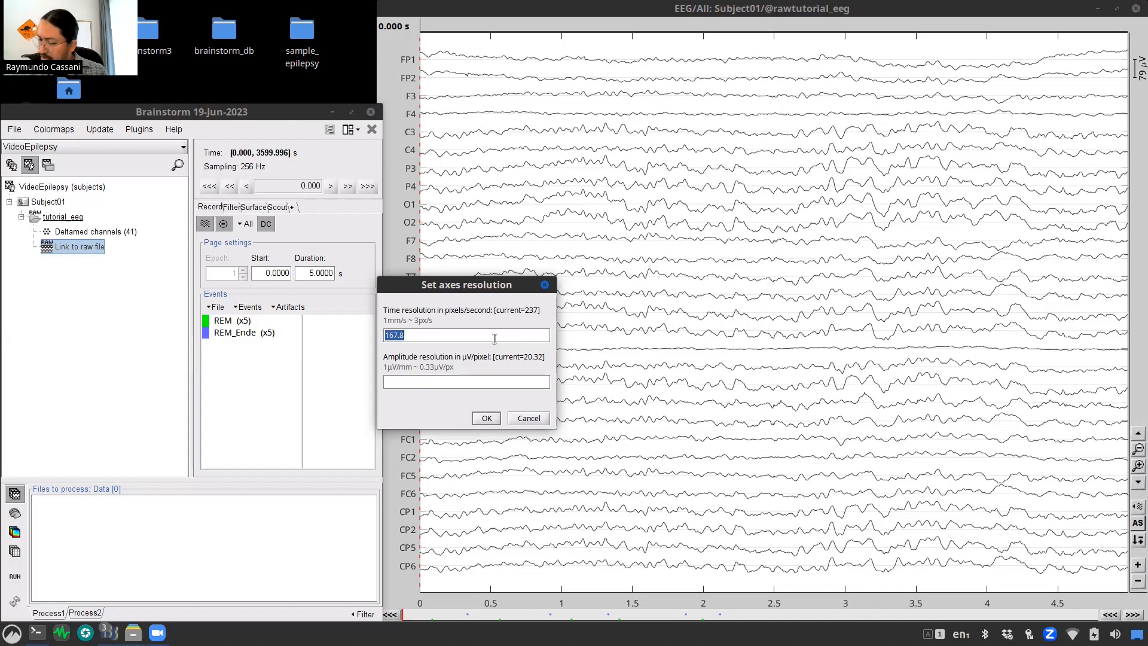
text(165)
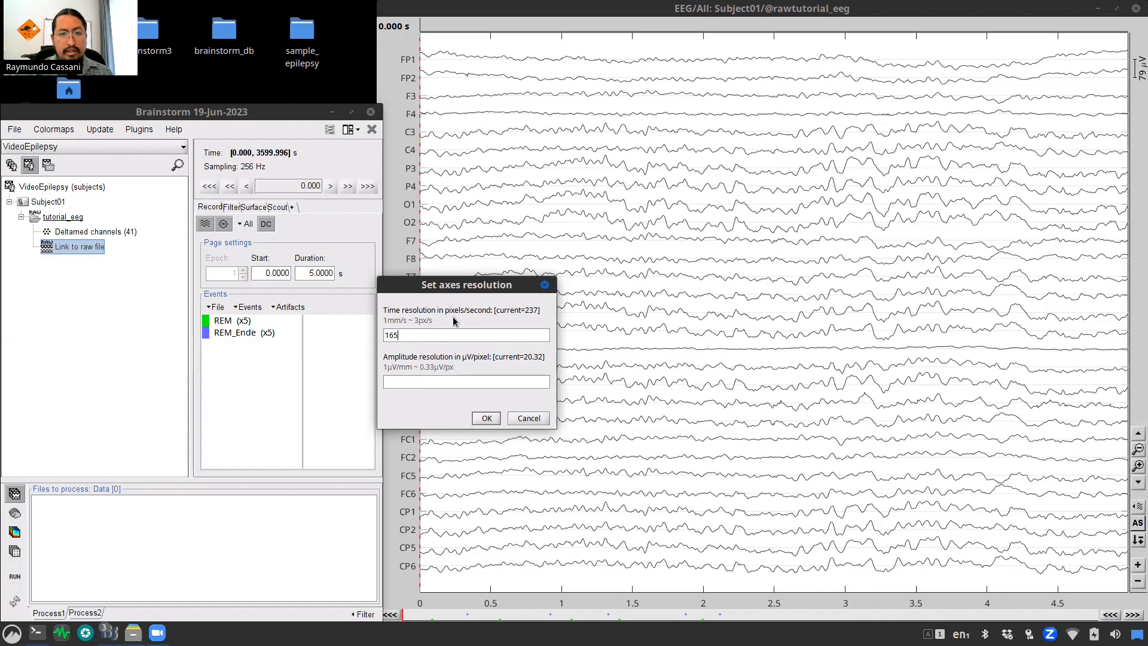
click(487, 418)
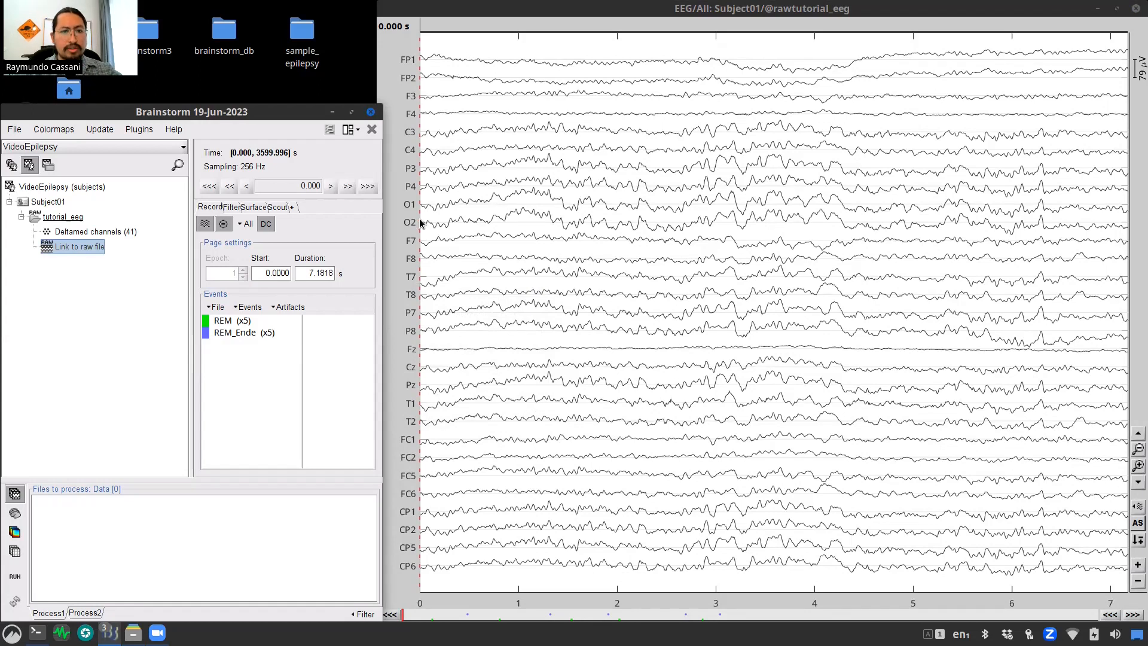
Step: Enable the 1 Hz high-pass and 40 Hz low-pass visualization filters for the EEG recordings
click(231, 208)
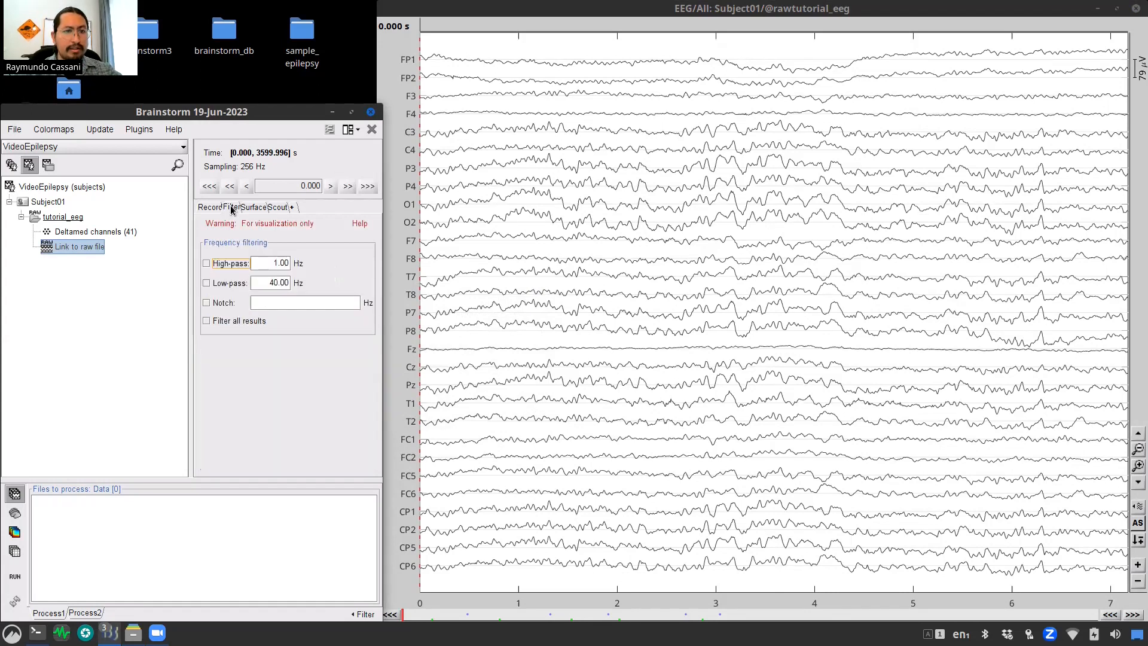
click(206, 263)
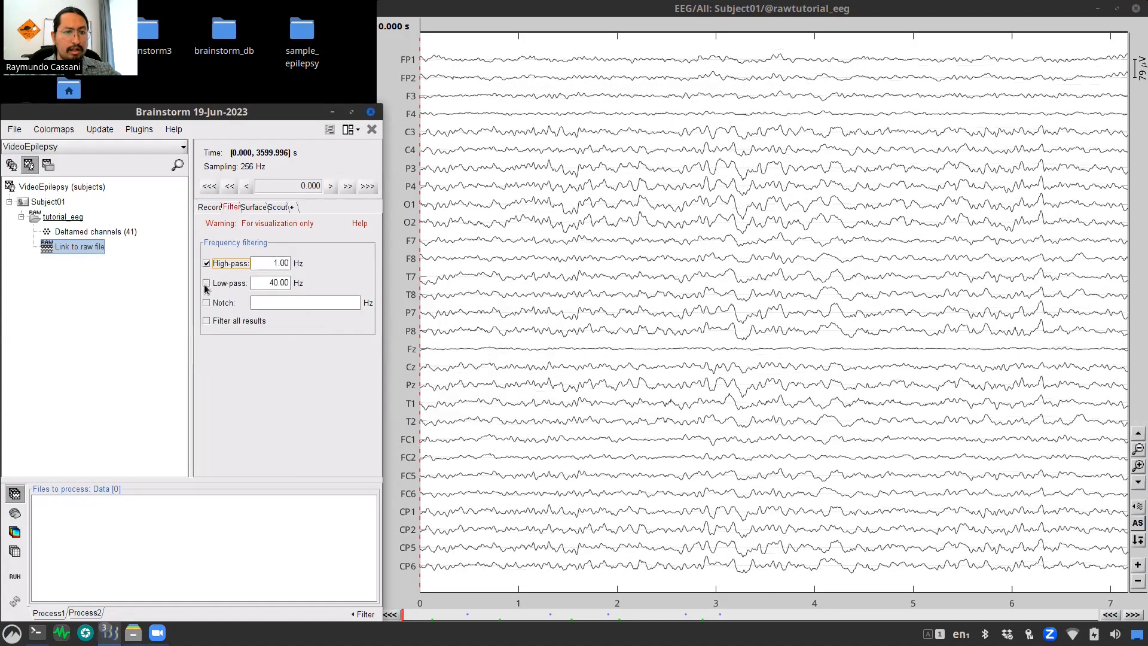
click(206, 285)
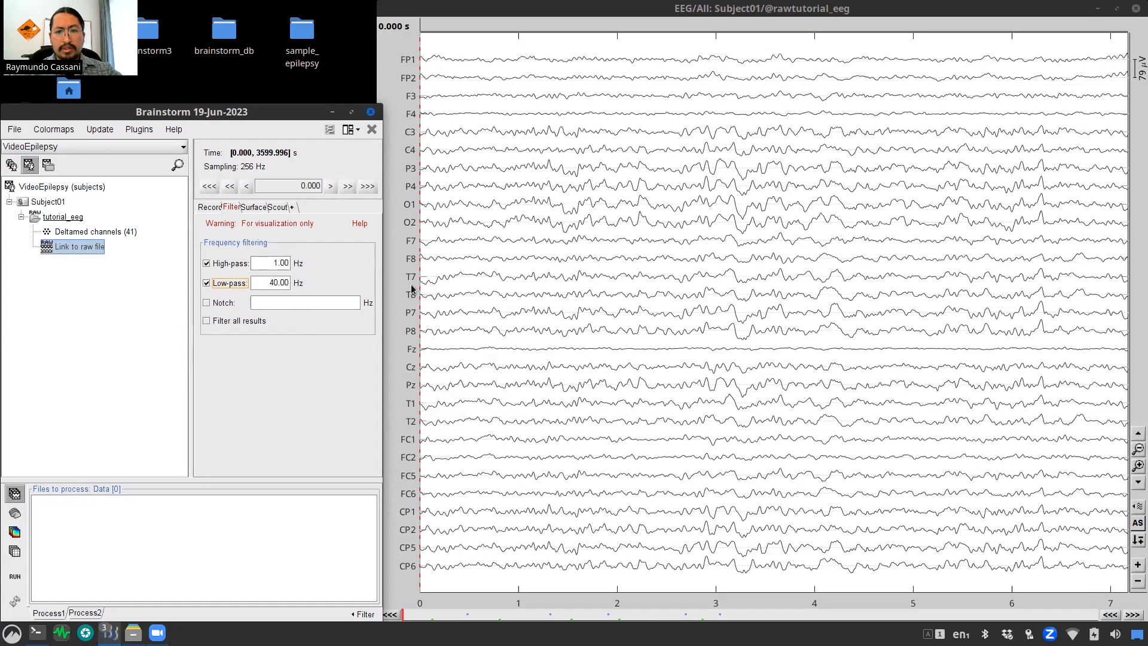
click(205, 264)
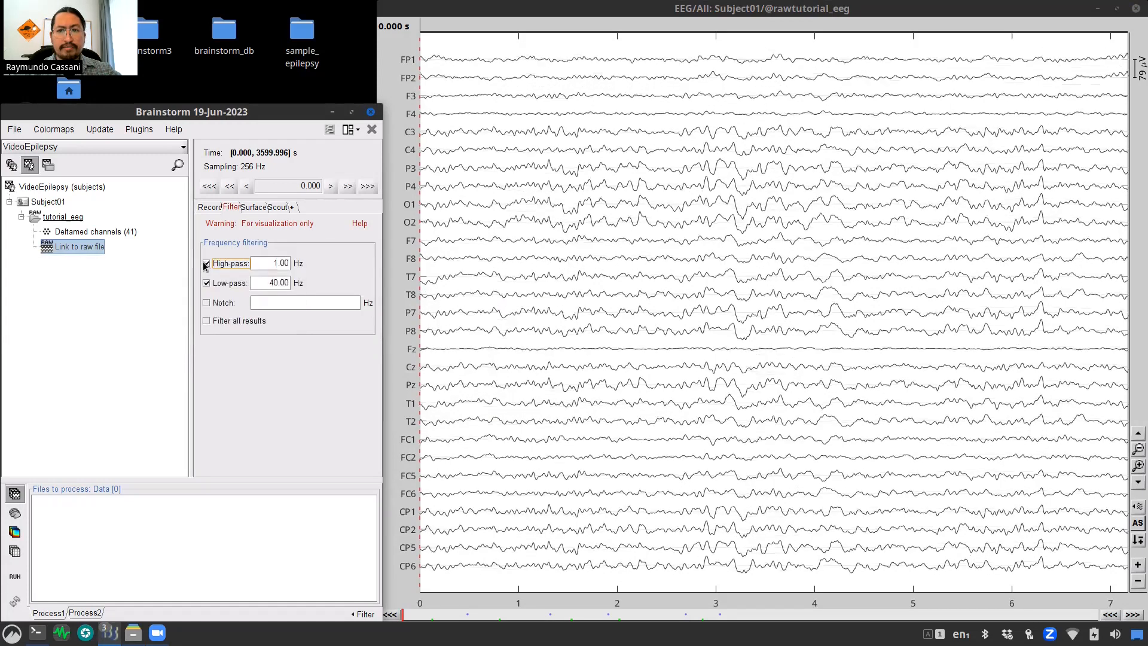
click(205, 285)
click(206, 288)
click(206, 287)
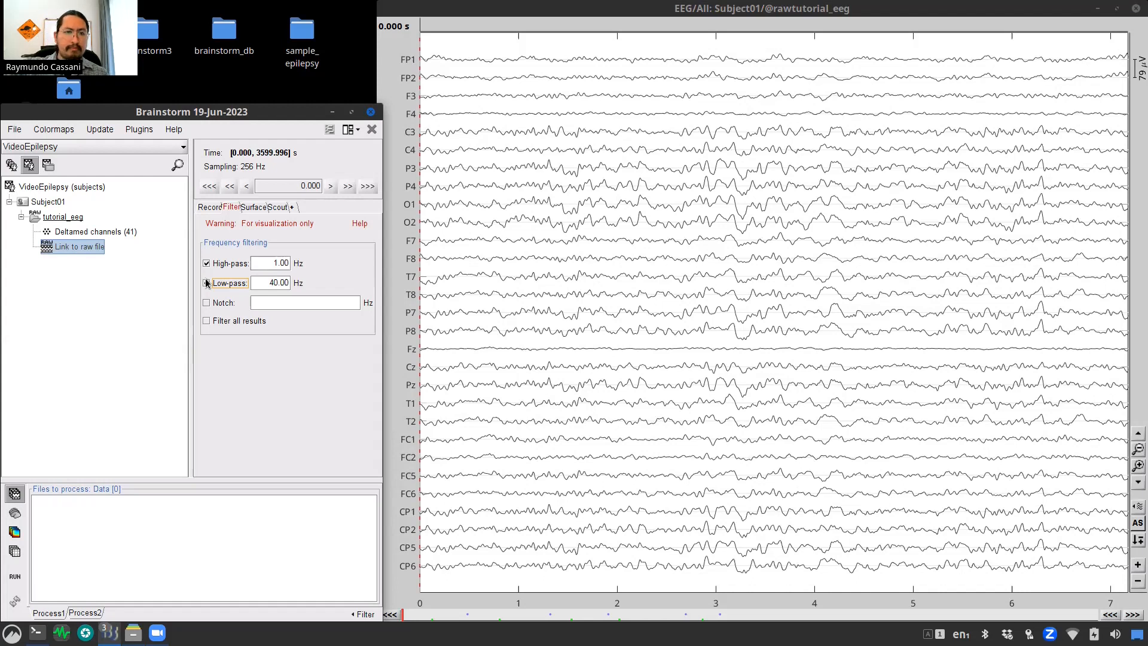
click(206, 283)
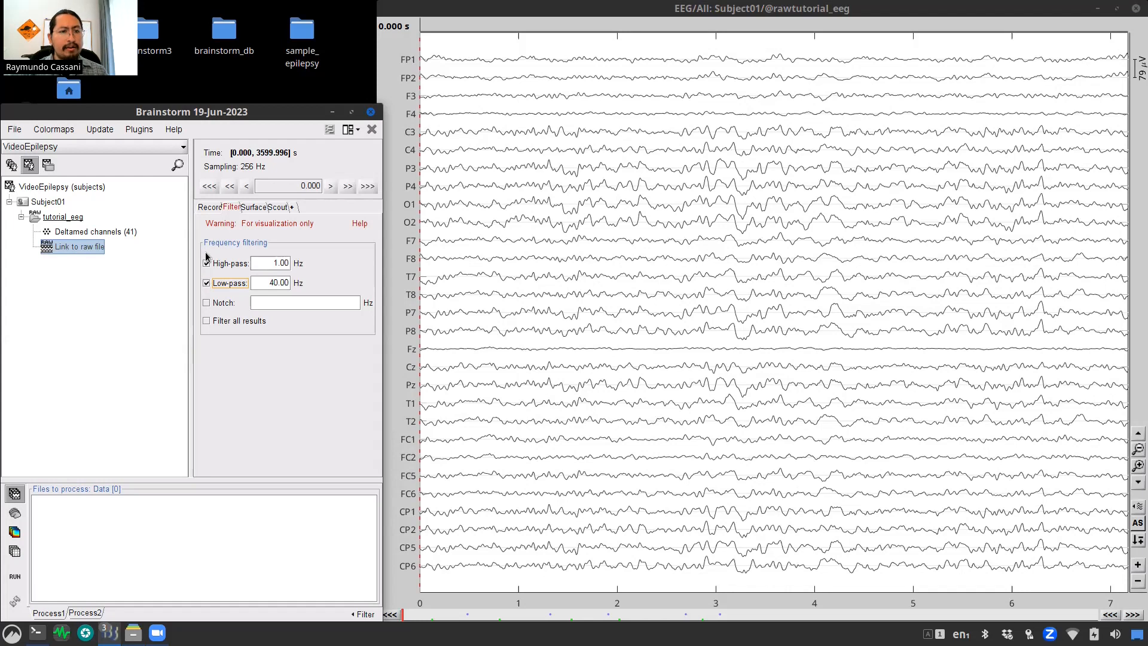
Step: Show the EEG time series with the Average reference montage
click(210, 208)
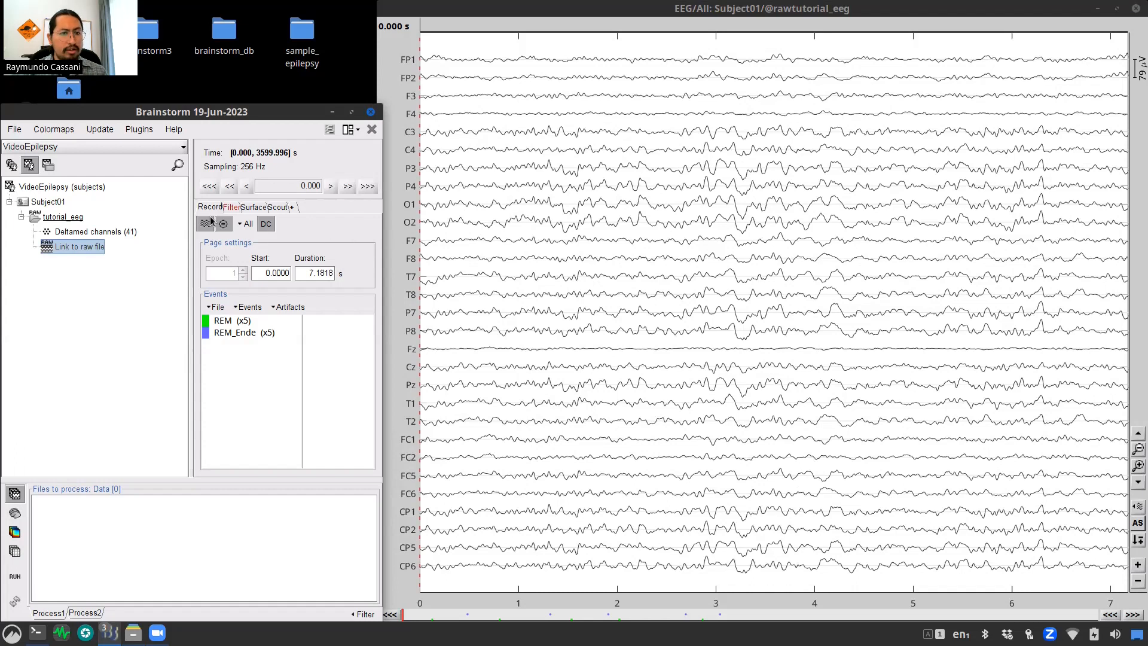
click(244, 227)
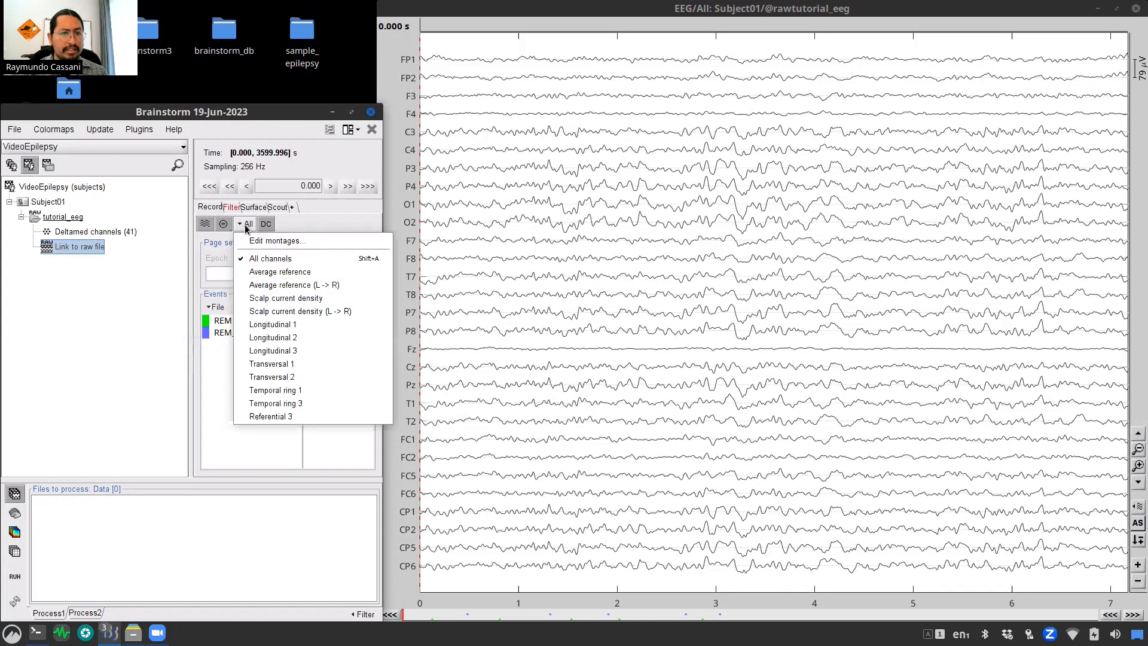
click(303, 272)
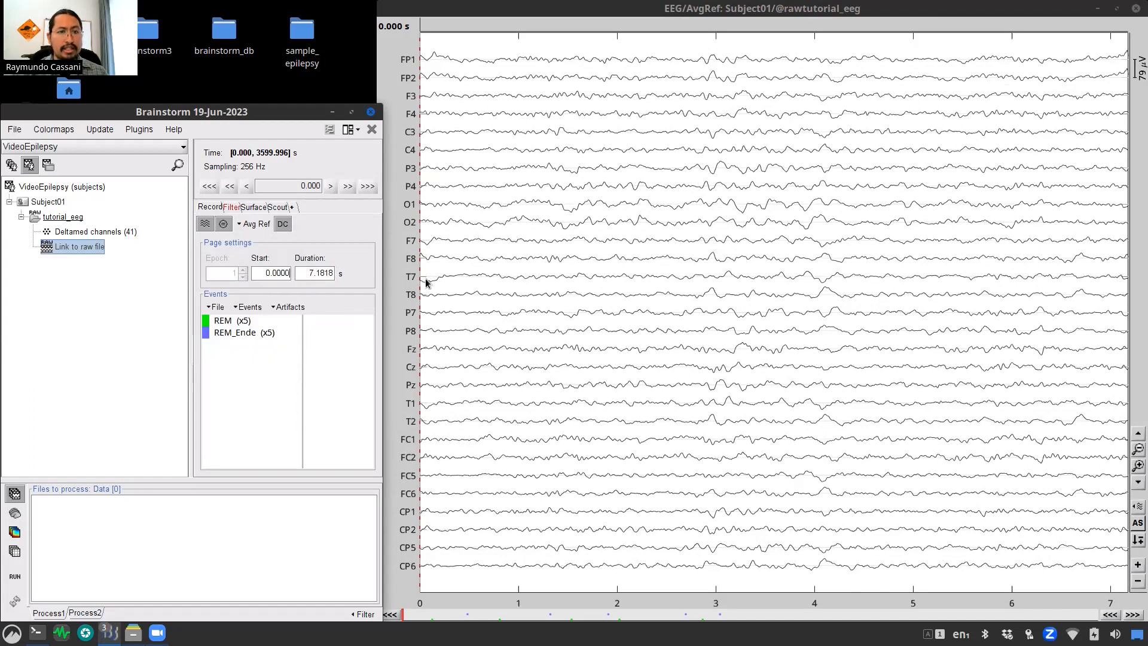
Step: Switch the EEG time series to the Longitudinal 3 montage
click(258, 224)
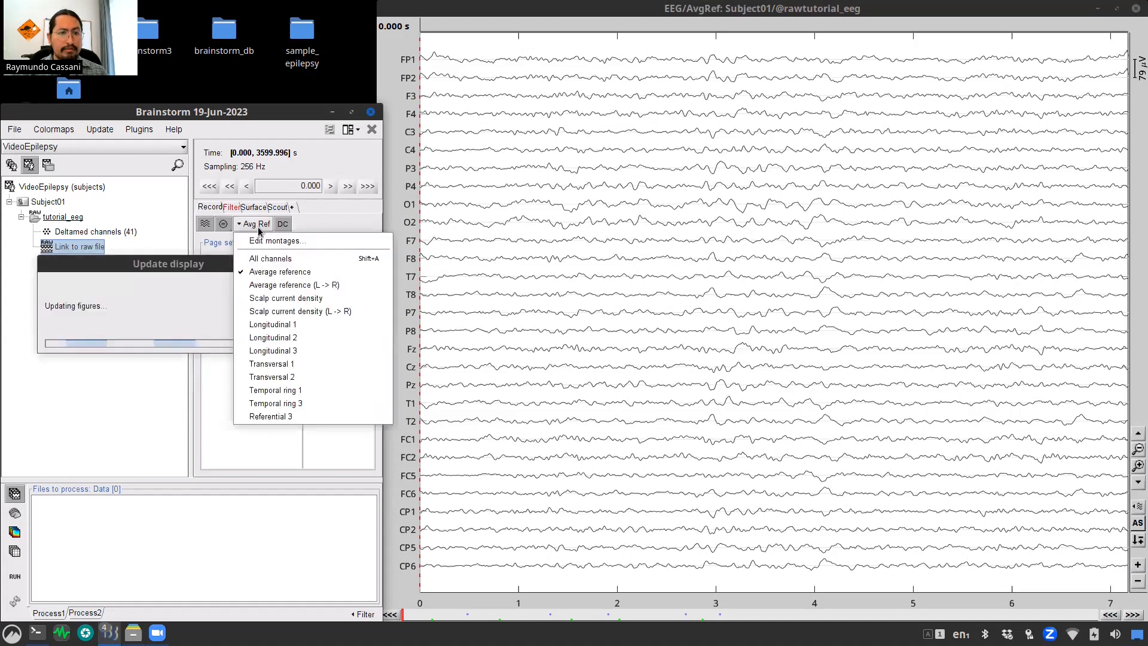
click(279, 116)
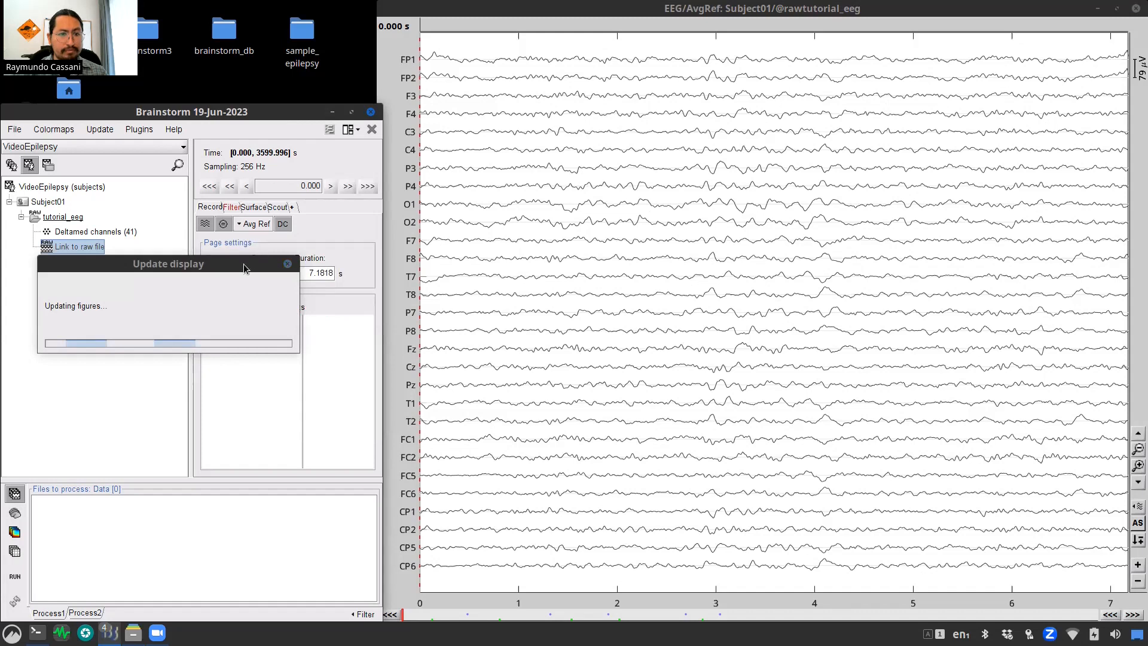
click(257, 224)
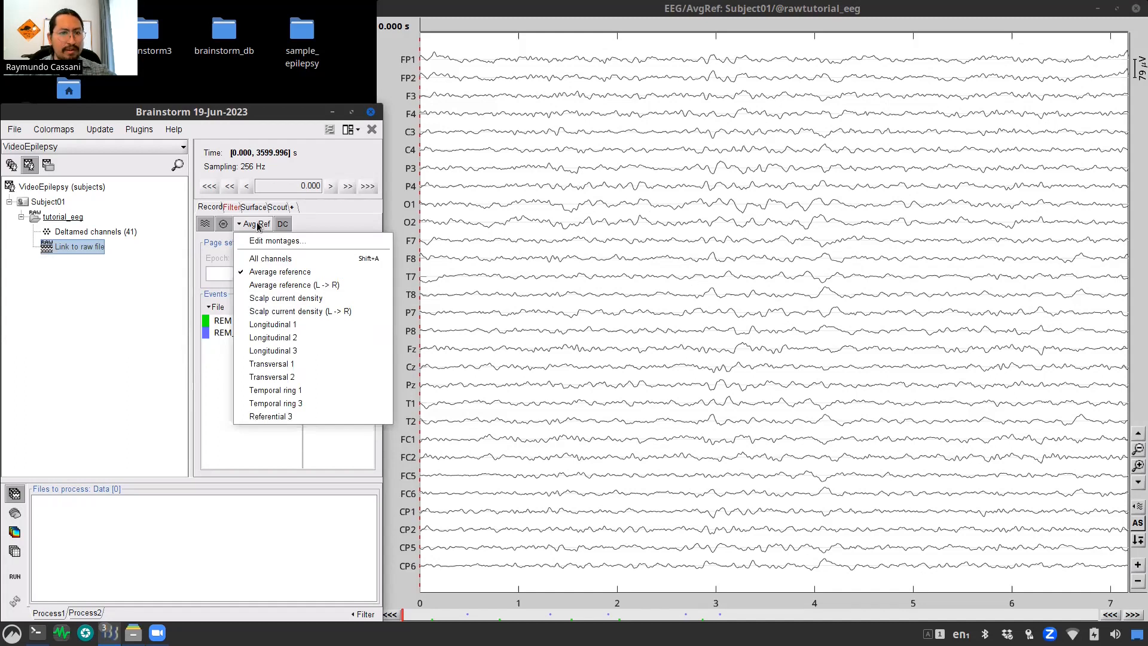
click(307, 350)
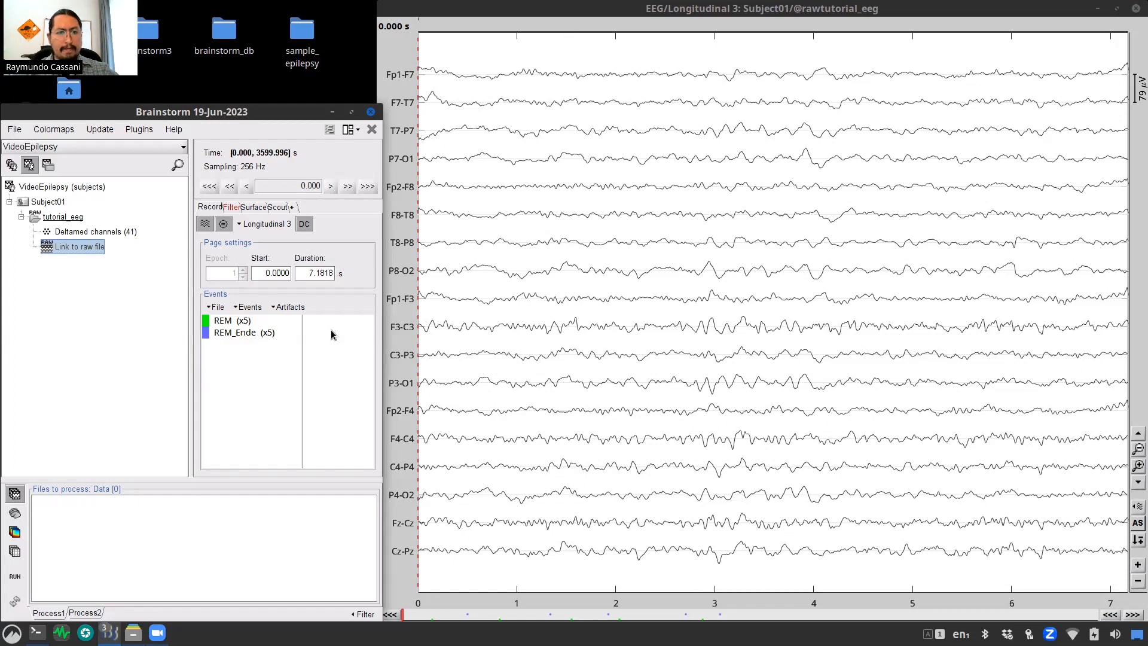
Step: Display the EEG topography of the linked raw file as a 2D Disc and as a 3D Sensor cap
right_click(74, 247)
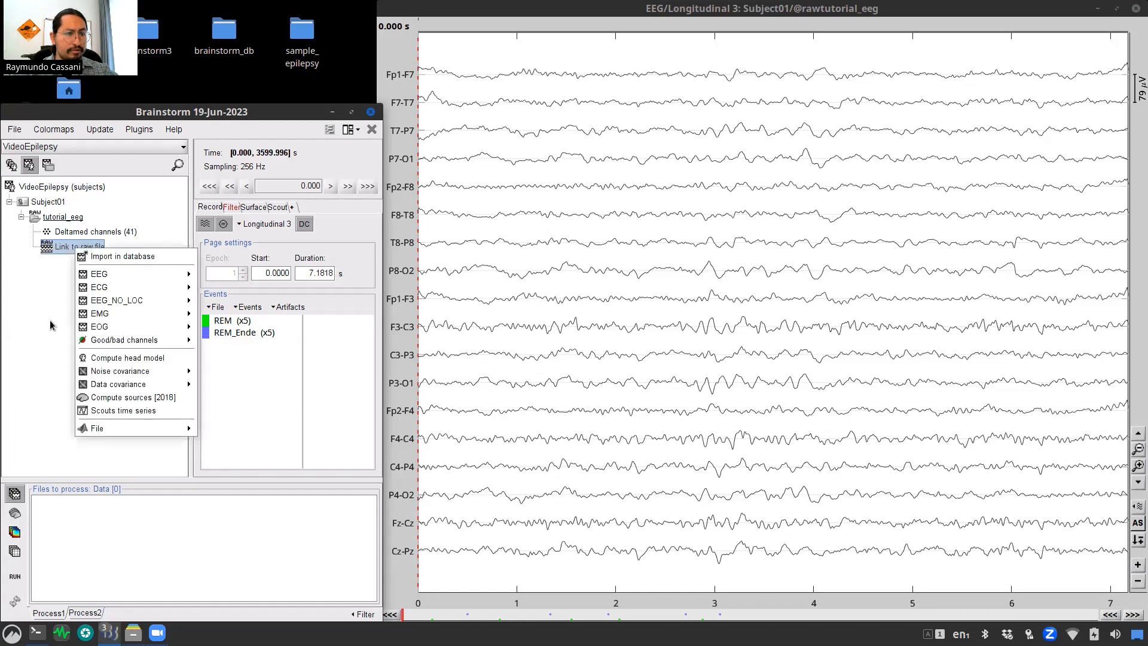
mouse_move(113, 278)
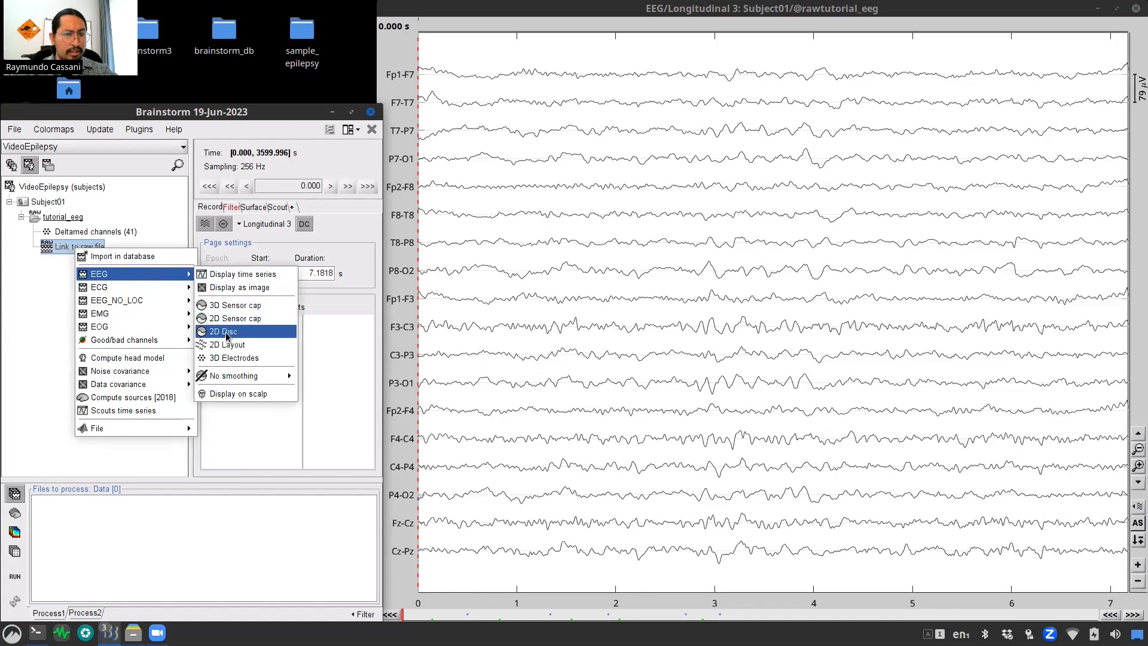
click(228, 334)
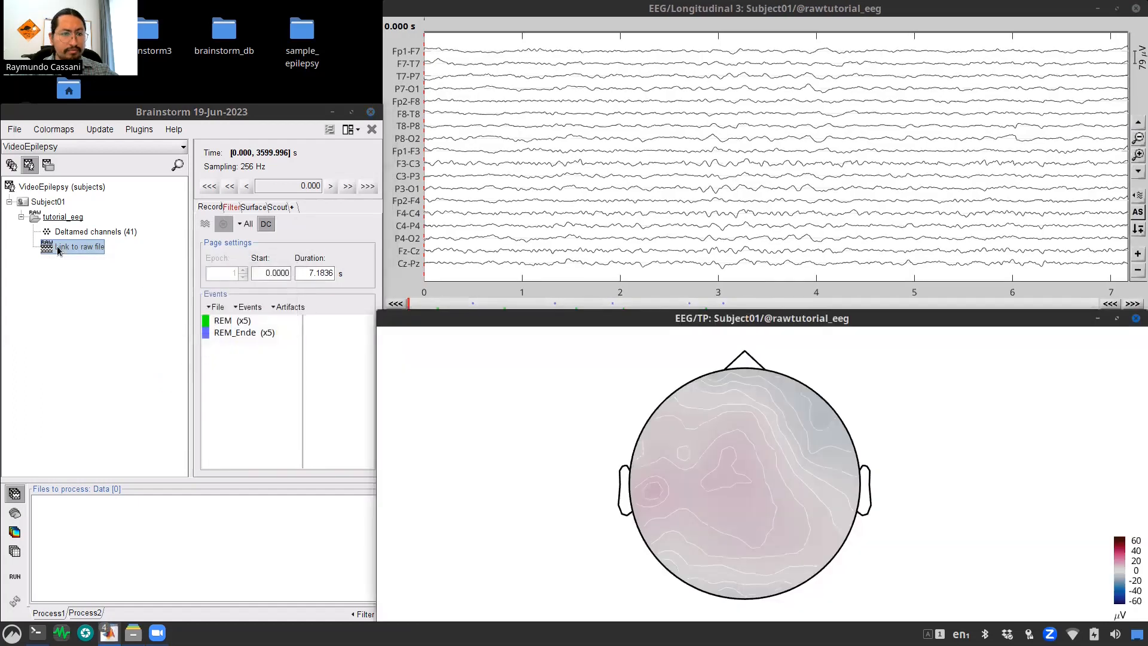
right_click(59, 247)
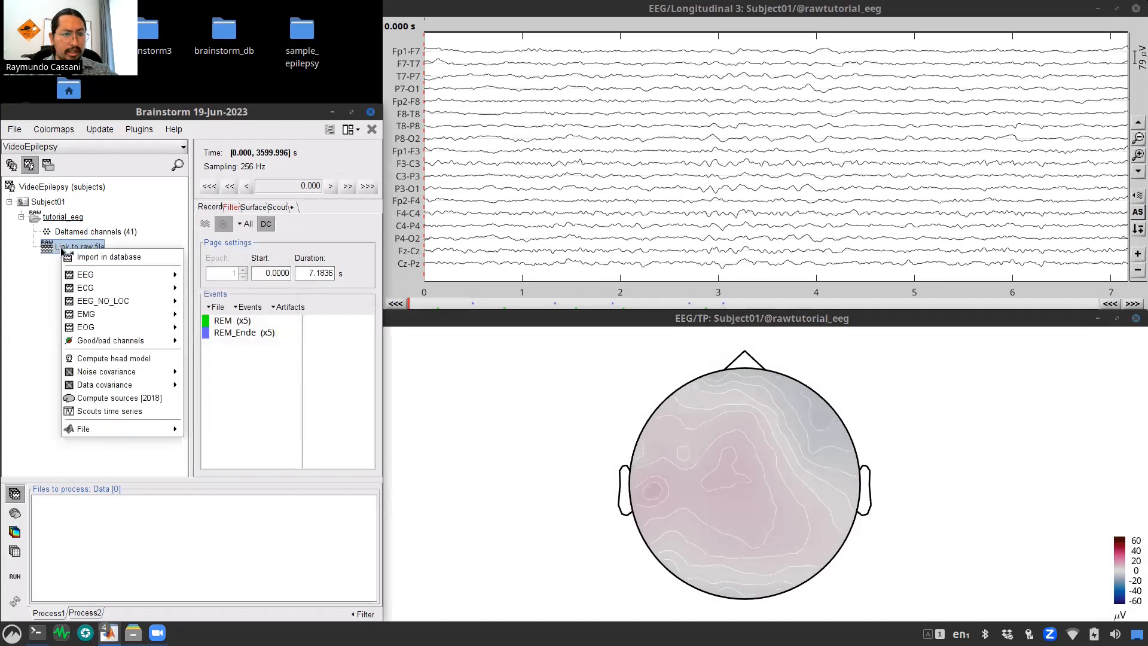
mouse_move(138, 281)
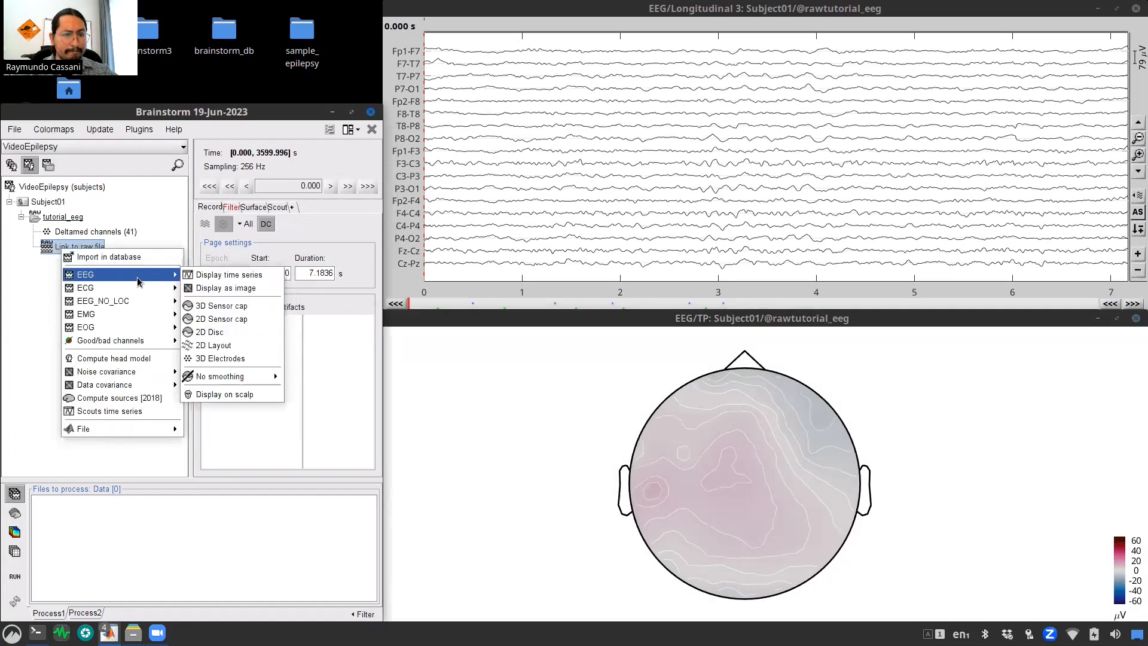
click(222, 308)
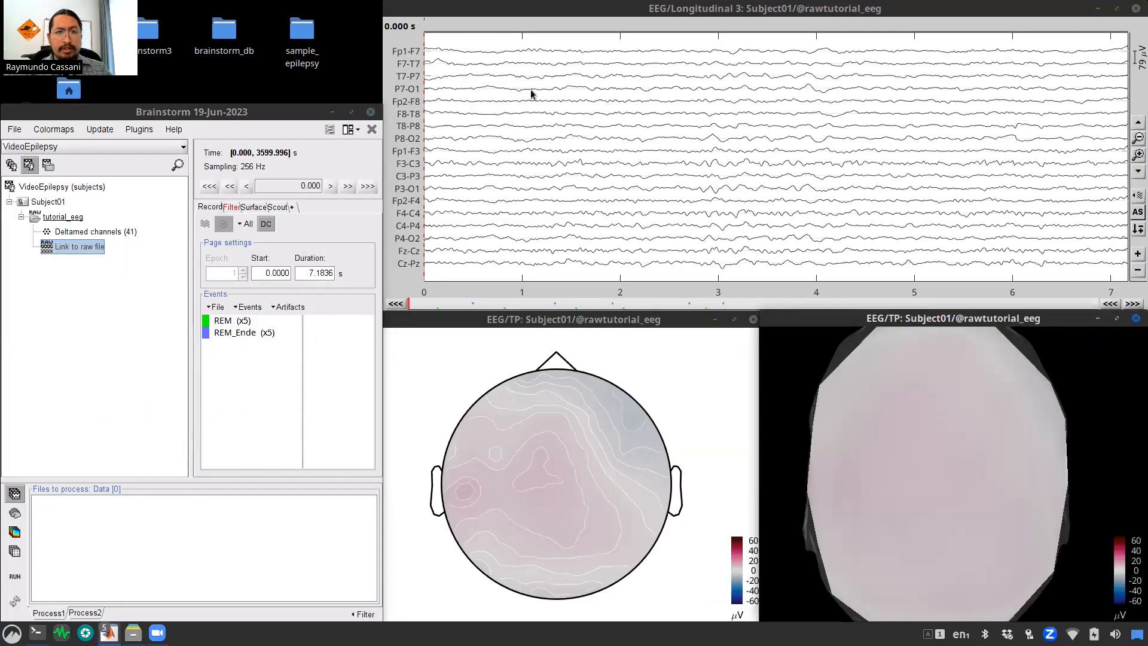
Step: Place the time cursor at about 1.13 s and advance it in small increments to 1.219 s, examining how both topographies change
click(505, 43)
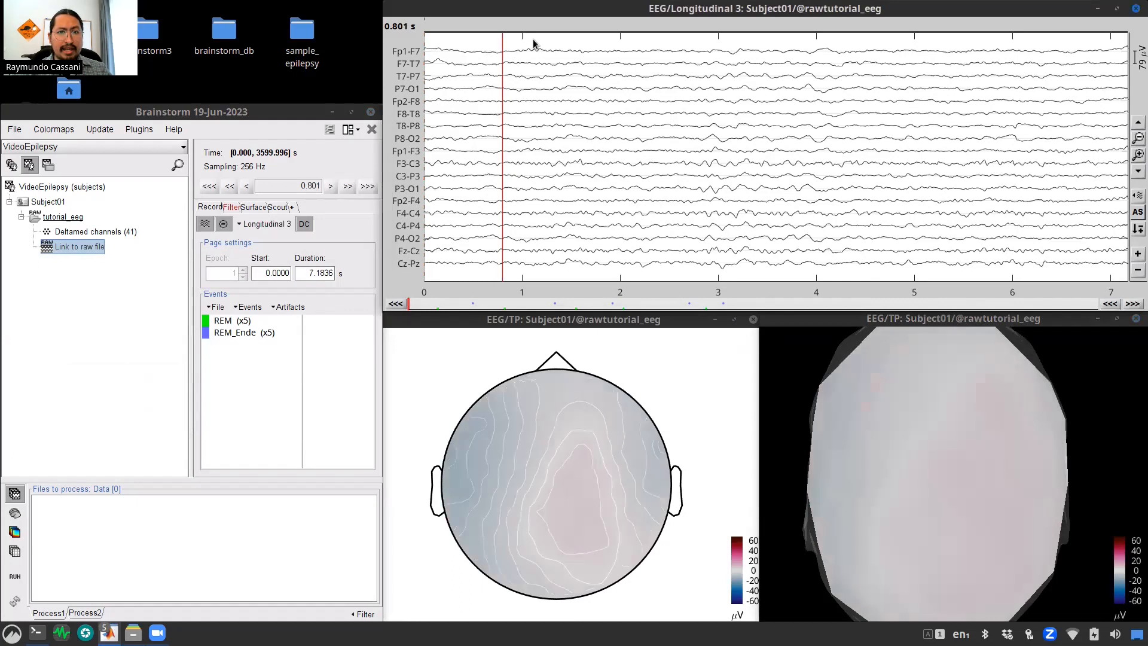
click(534, 42)
key(Right)
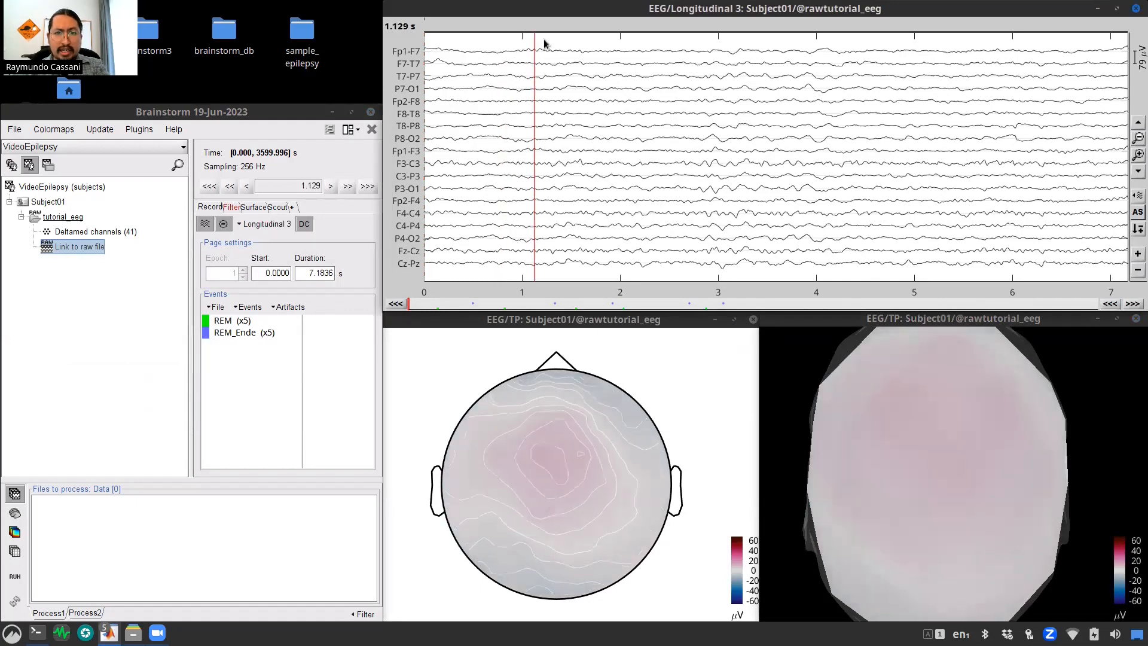
key(Right)
key(Right)
key(Right)
key(Right)
key(Right)
key(Right)
key(Right)
key(Right)
key(Right)
key(Right)
key(Right)
key(Right)
key(Right)
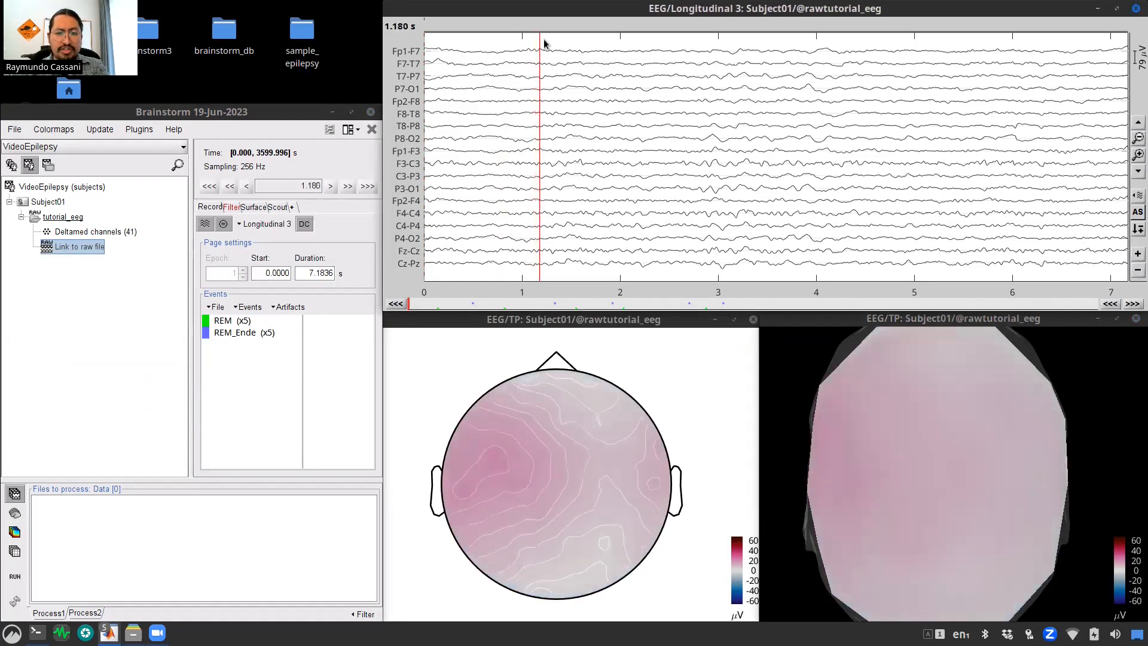
key(Right)
key(Right)
key(Right)
key(Right)
key(Right)
key(Right)
key(Right)
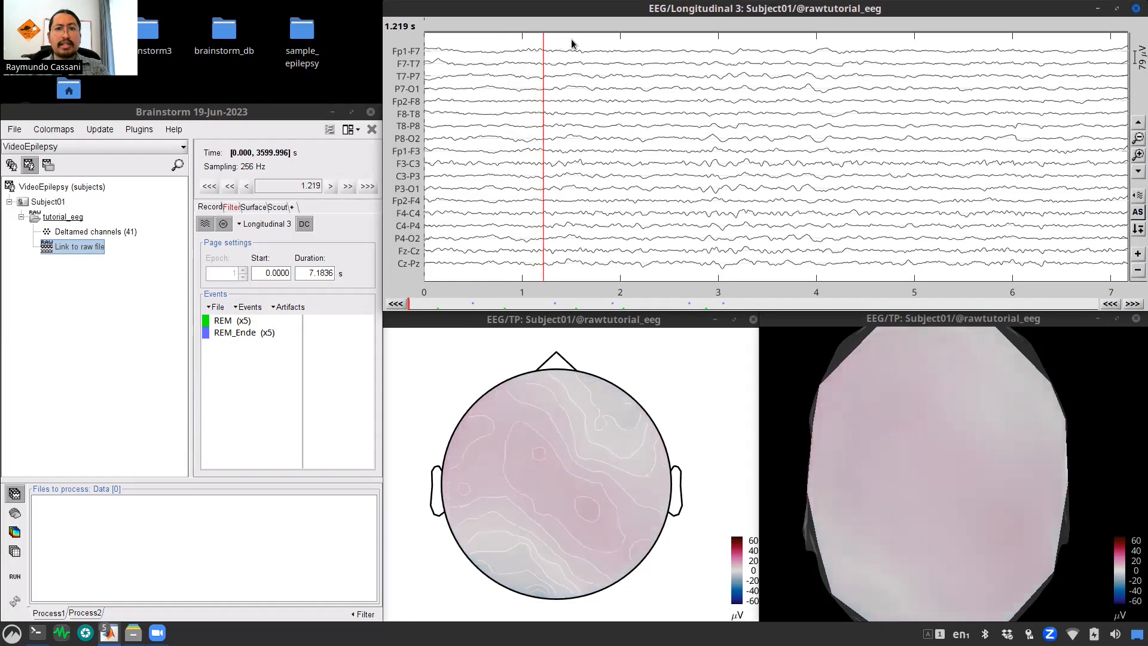
Step: Compare the EEG topographies at several later time points, from about 1.53 s up to 3.574 s
click(574, 44)
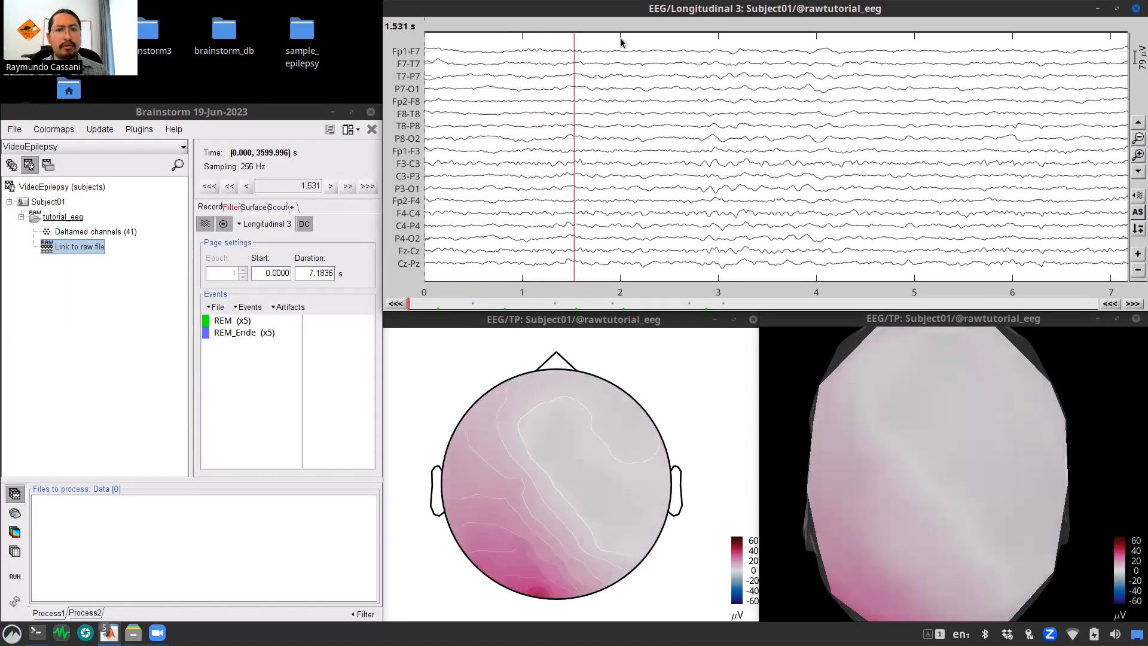
click(638, 43)
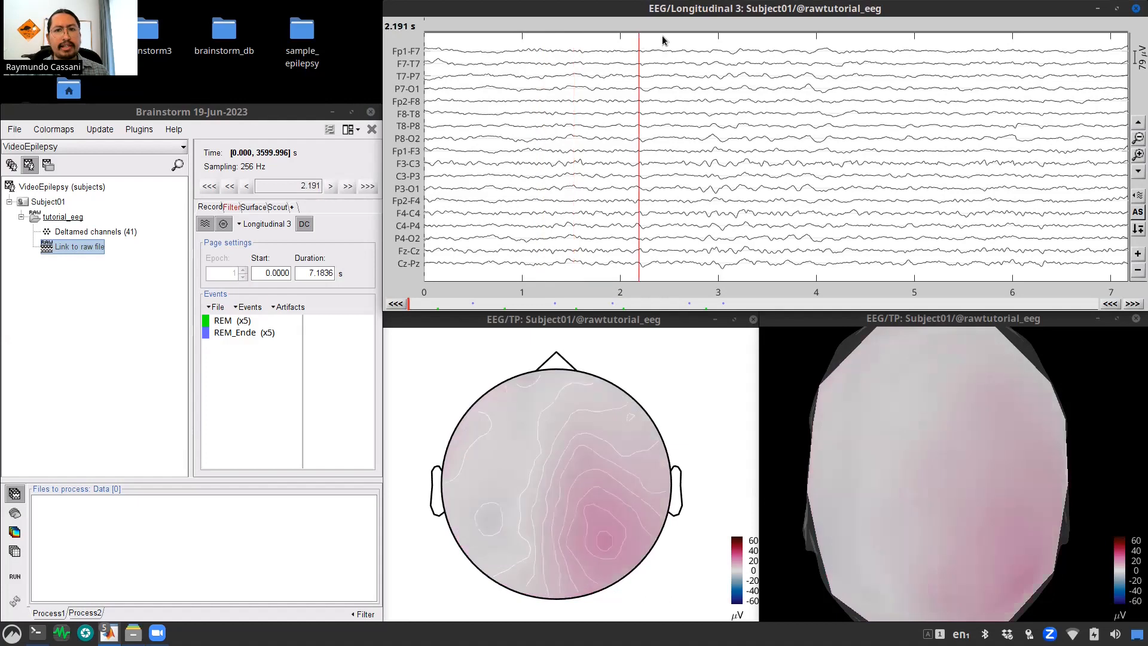
click(672, 43)
click(737, 43)
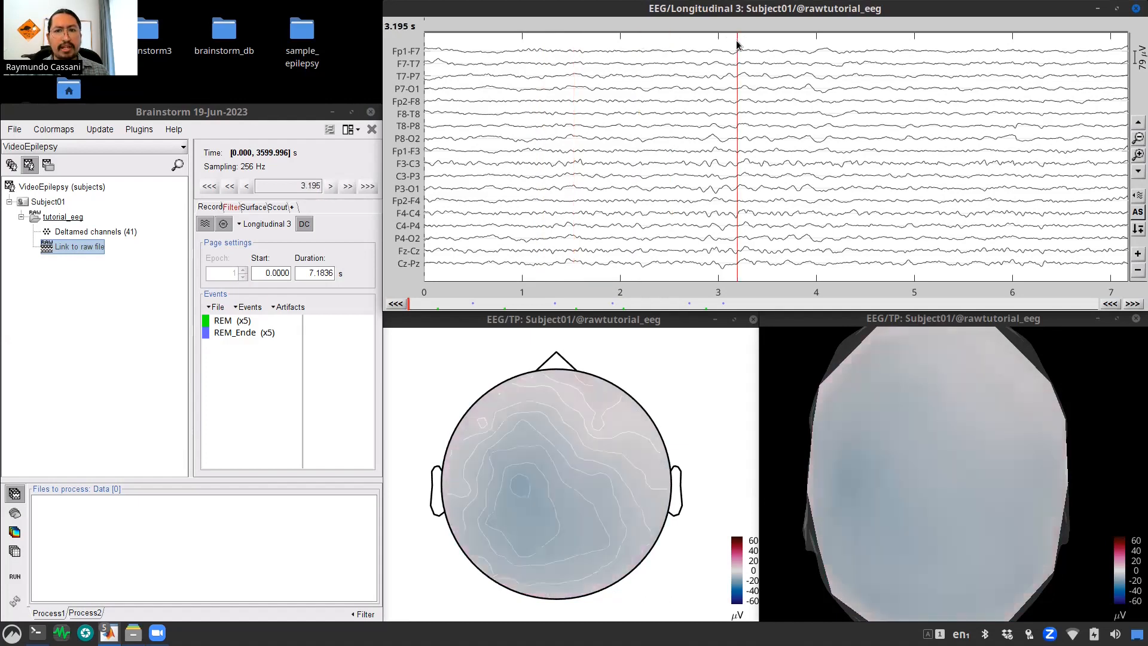
click(774, 43)
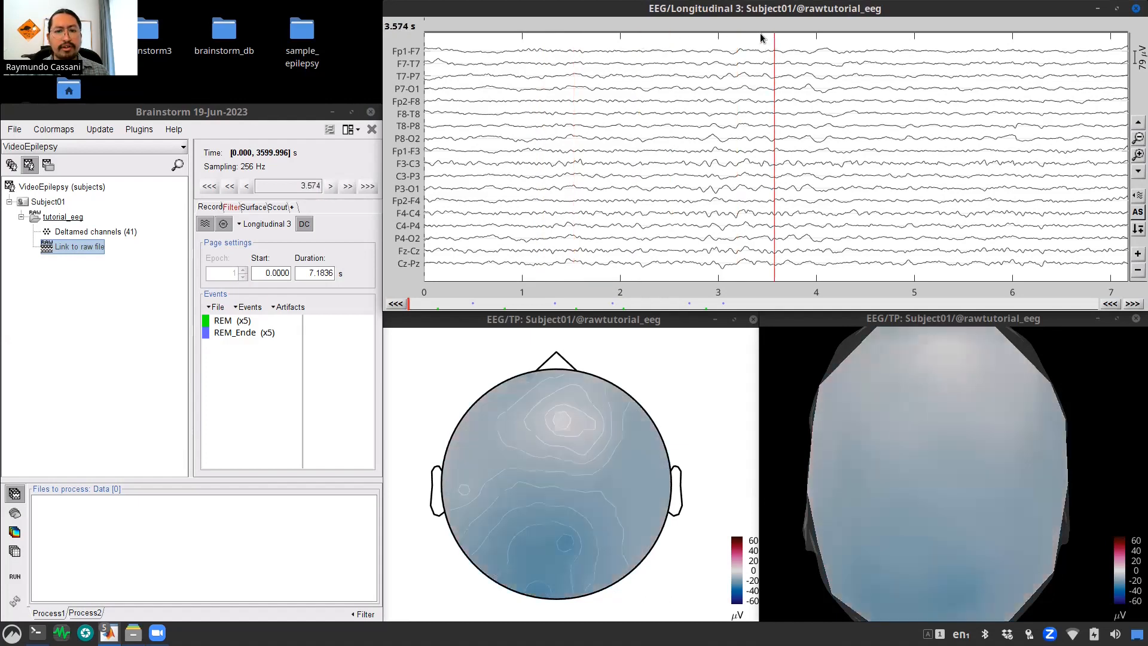
Step: Show the sensor markers and the channel labels on the 2D Disc topography
right_click(658, 356)
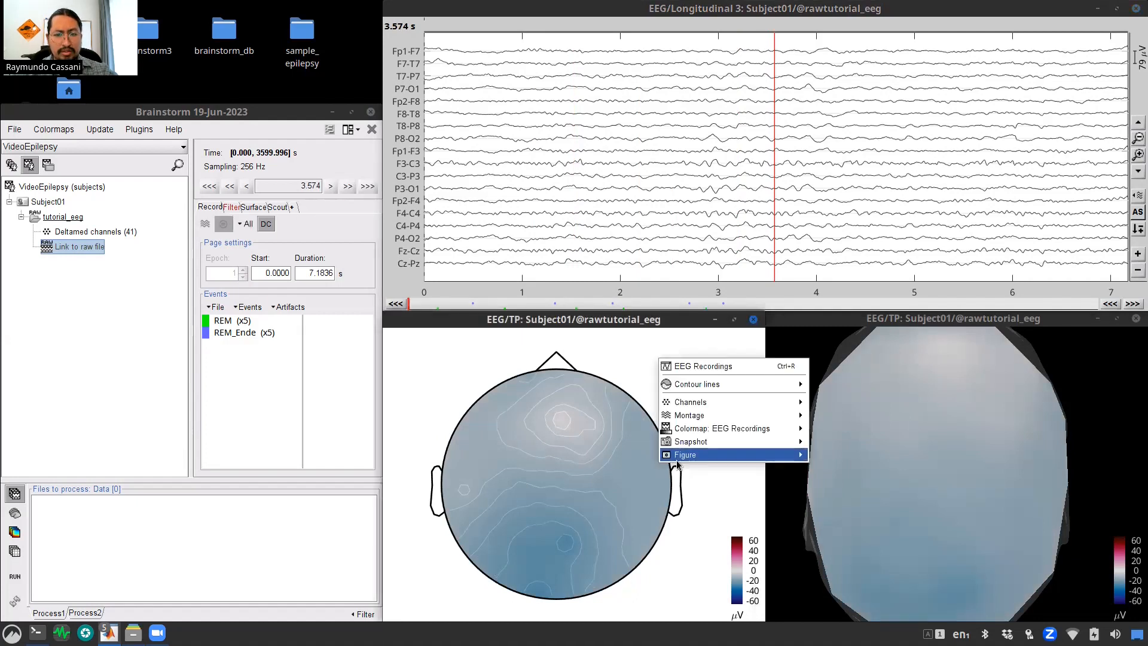
mouse_move(708, 410)
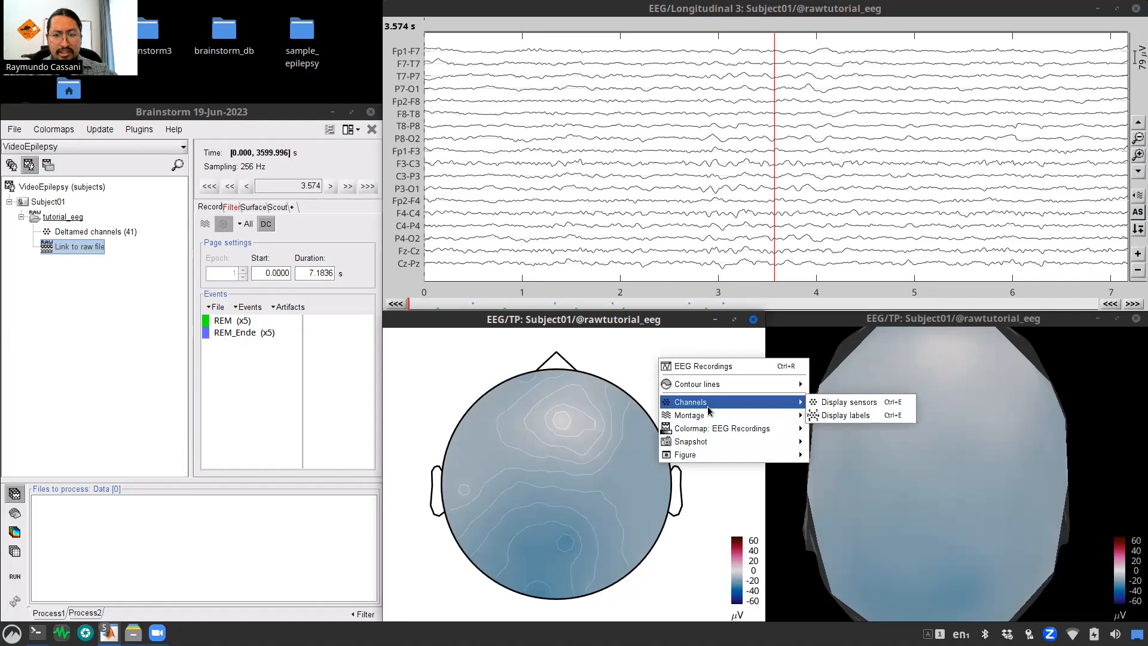
click(837, 402)
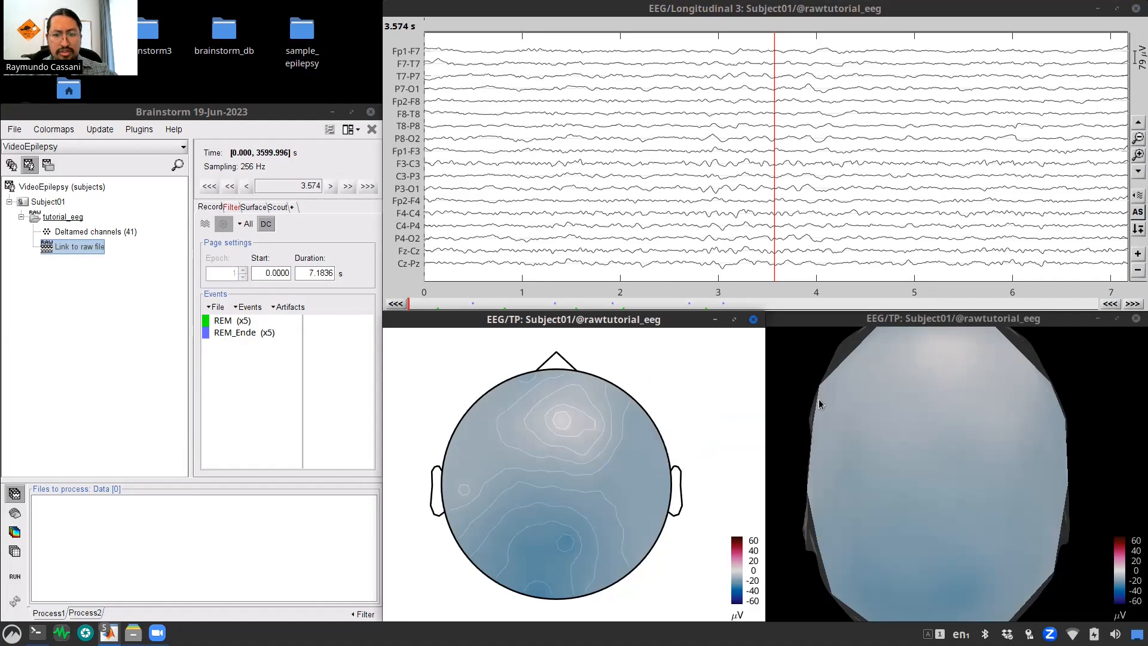
right_click(679, 381)
mouse_move(705, 423)
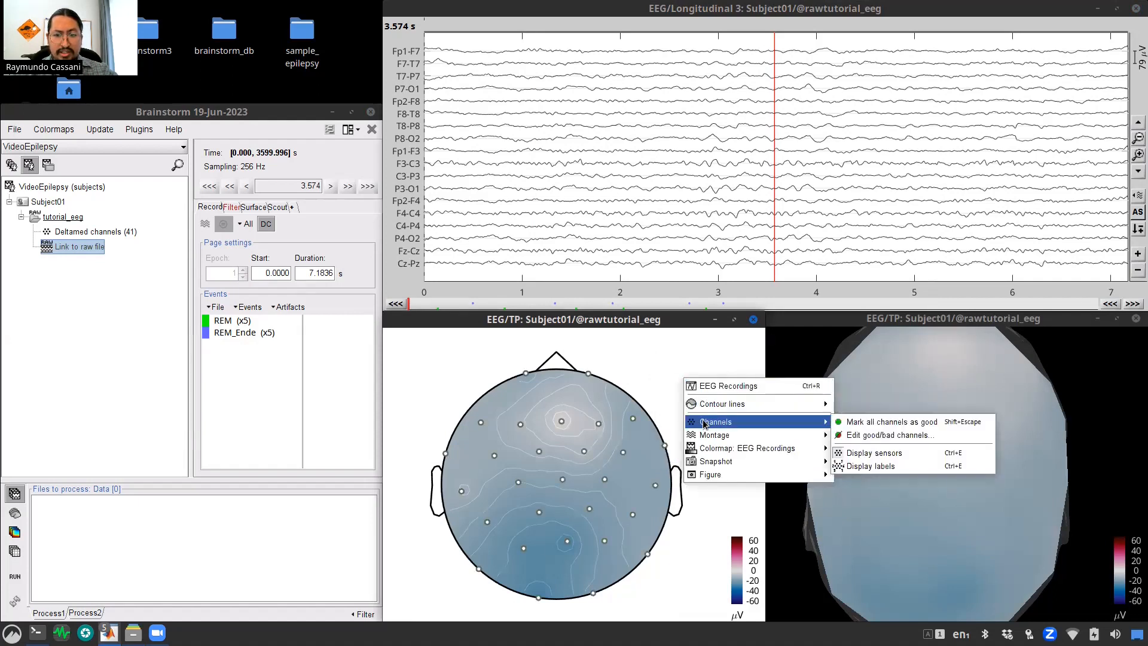
click(855, 466)
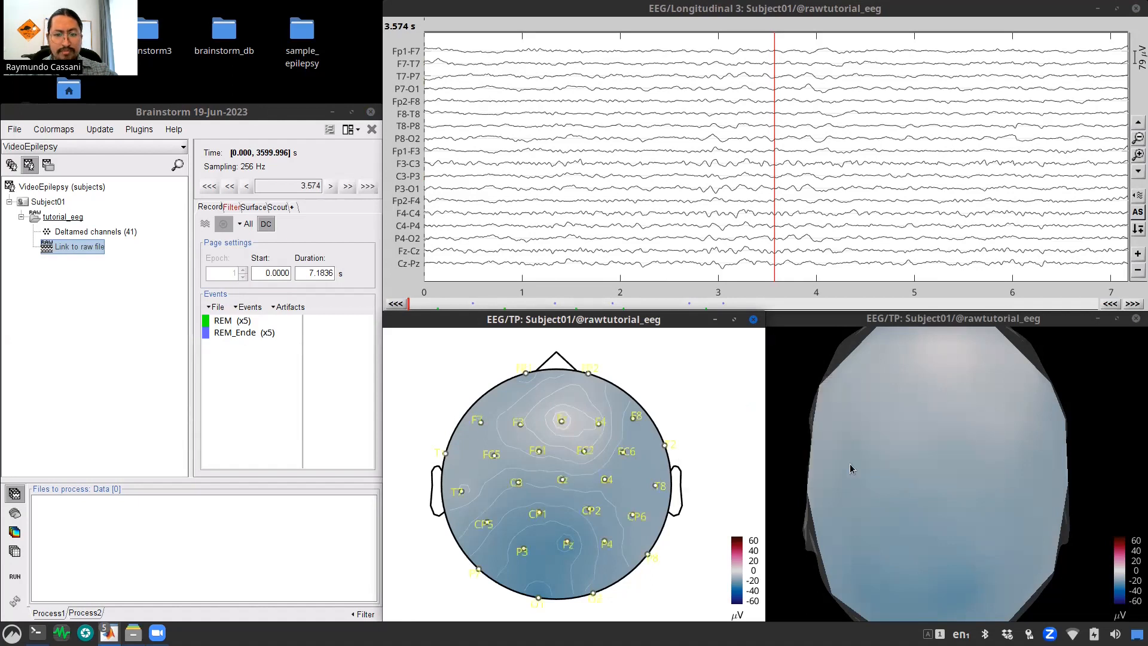
Step: Select the Fz sensor on the 2D topography, place the time cursor at 0.387 s and switch the time series to the All channels montage
click(562, 423)
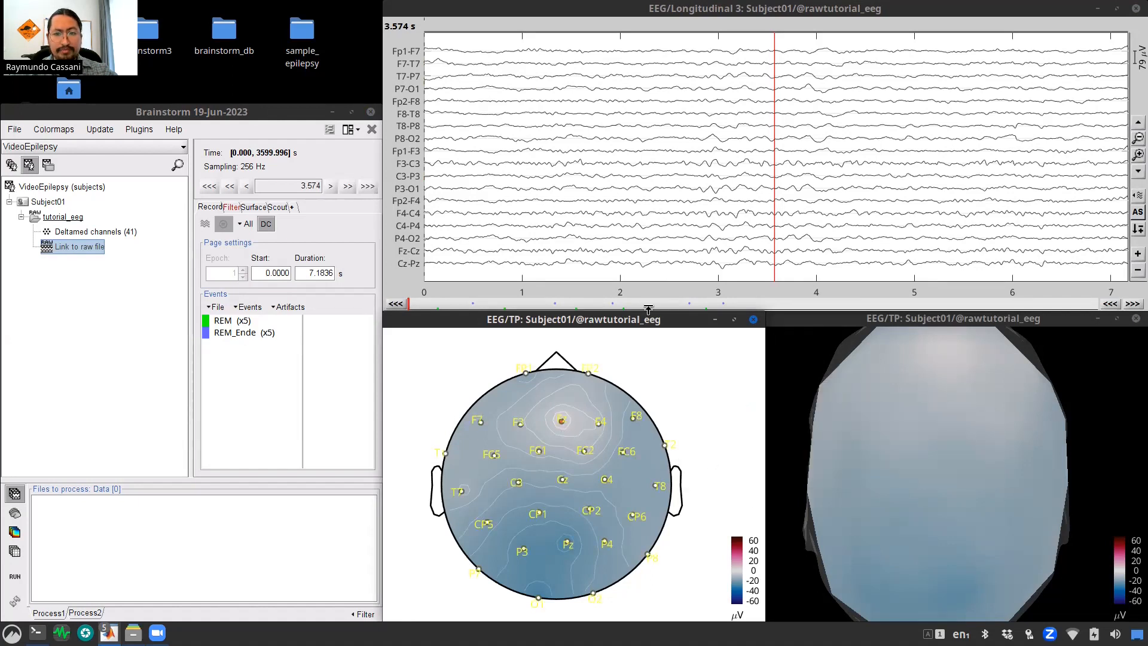
click(422, 7)
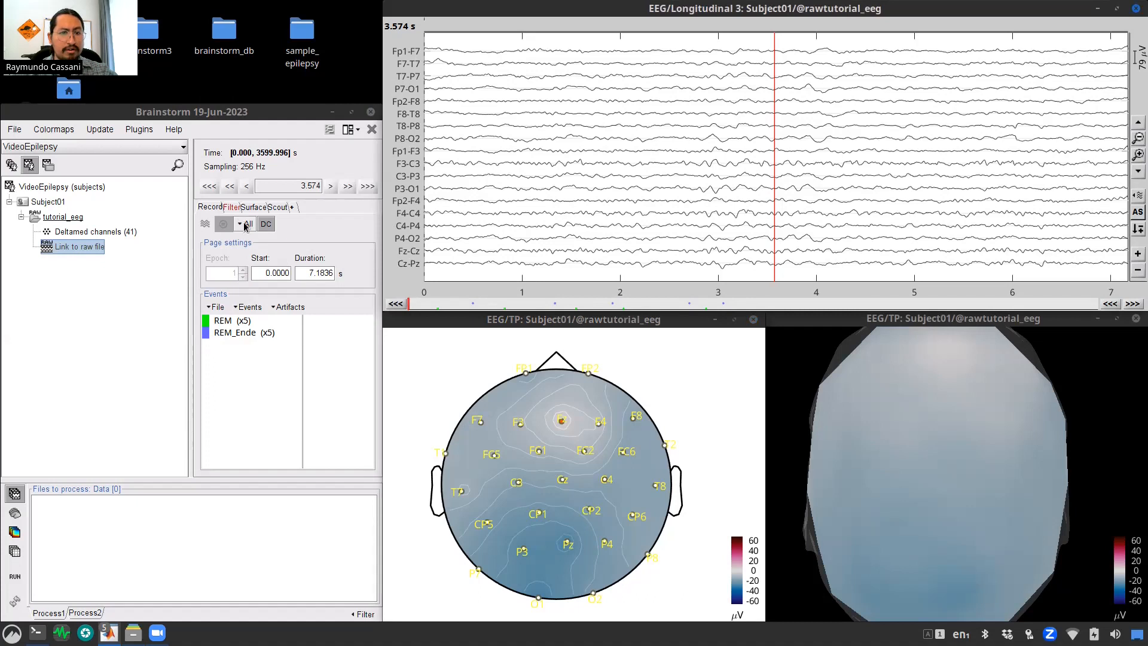
click(462, 45)
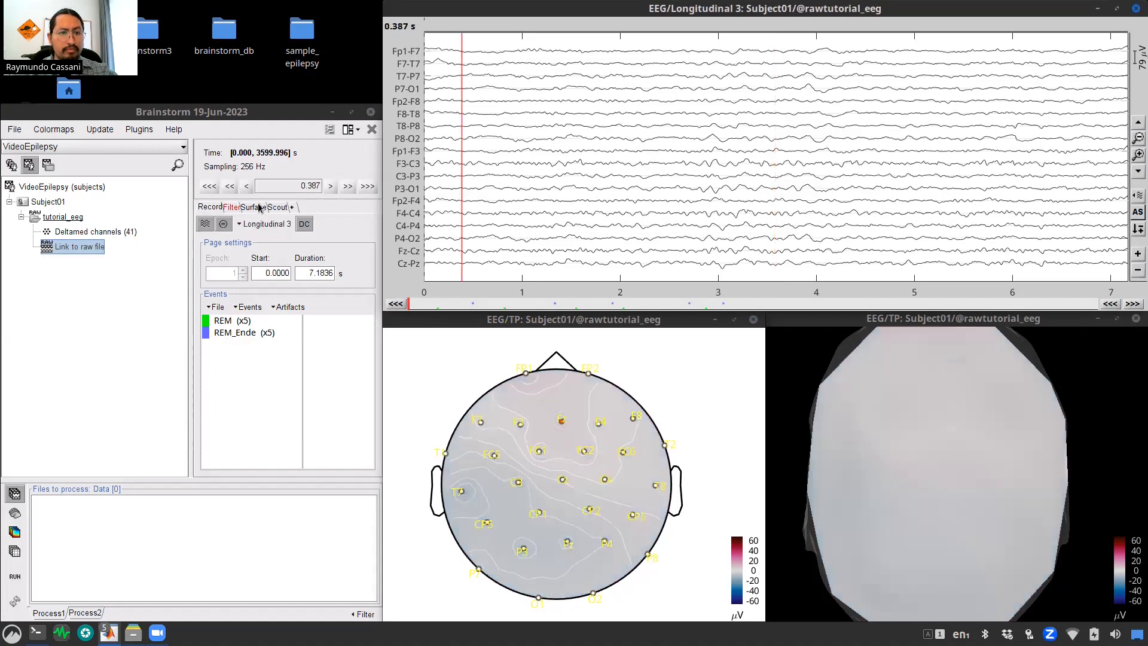
click(266, 224)
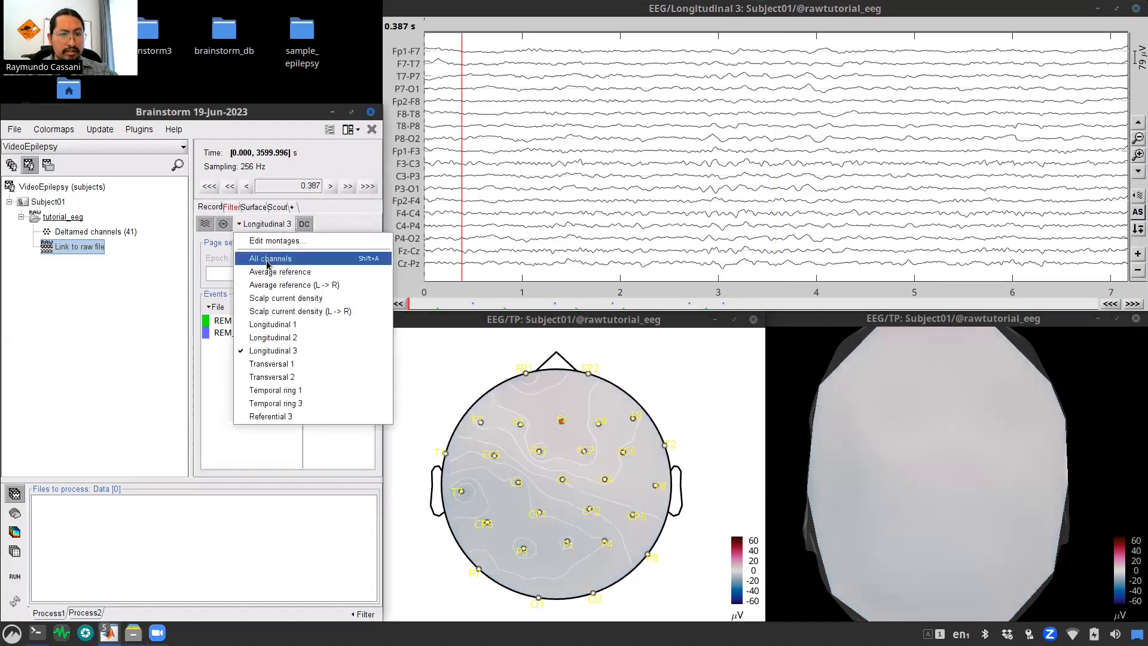
click(266, 259)
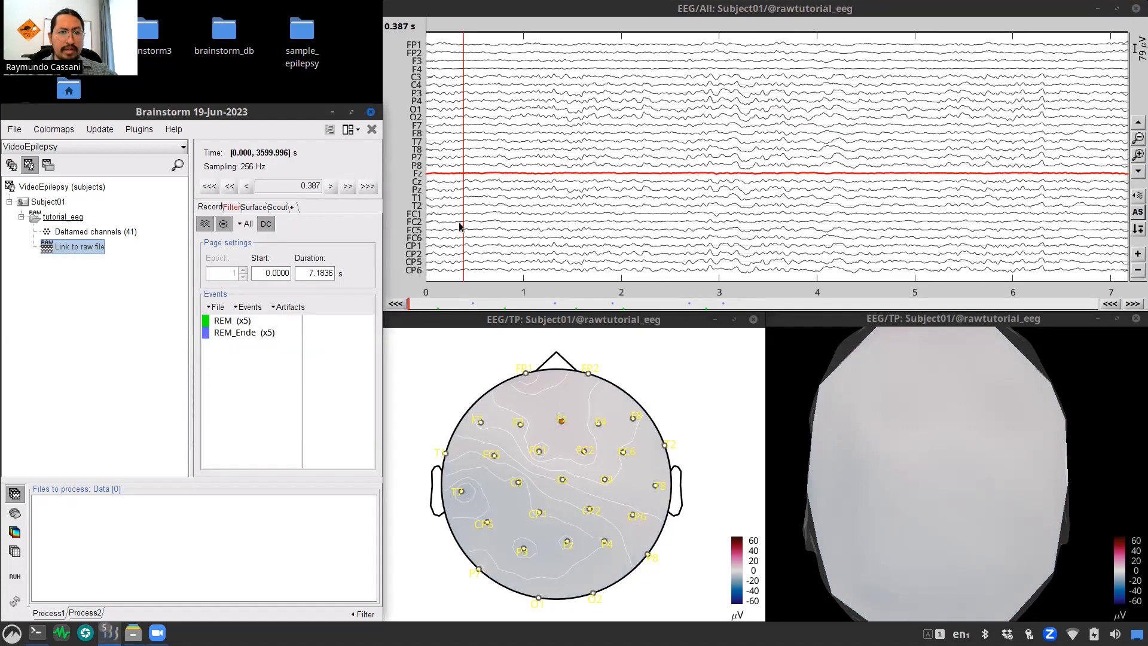
Step: Add the F4 and F8 sensors to the selection on the 2D topography to locate their traces, and clear the selection
click(599, 423)
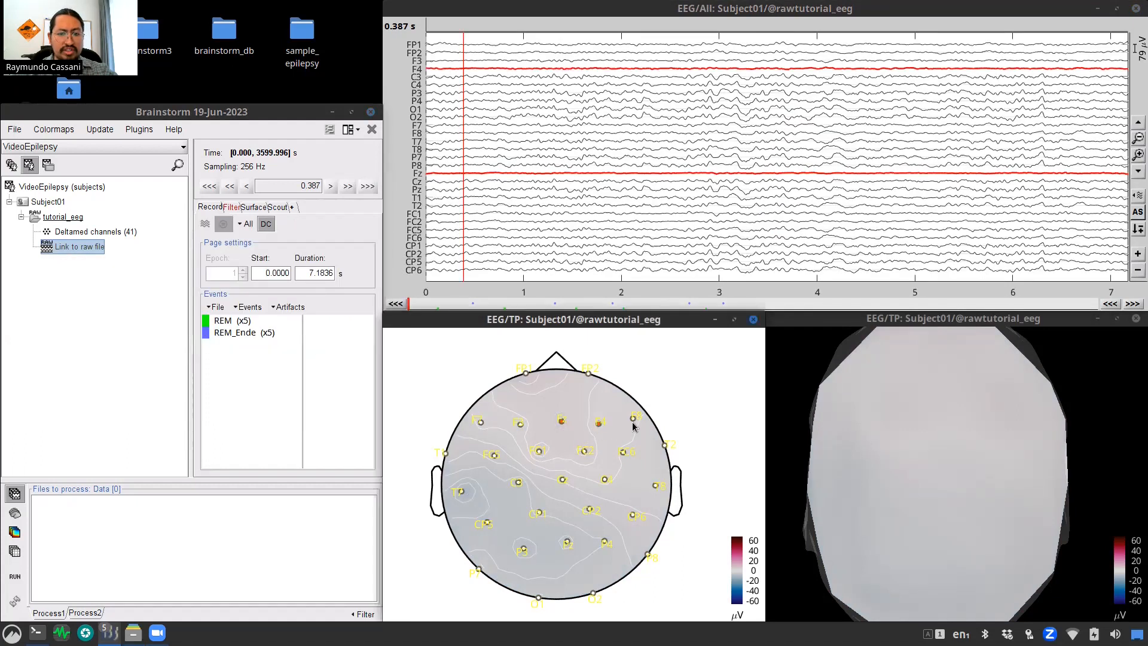
click(635, 420)
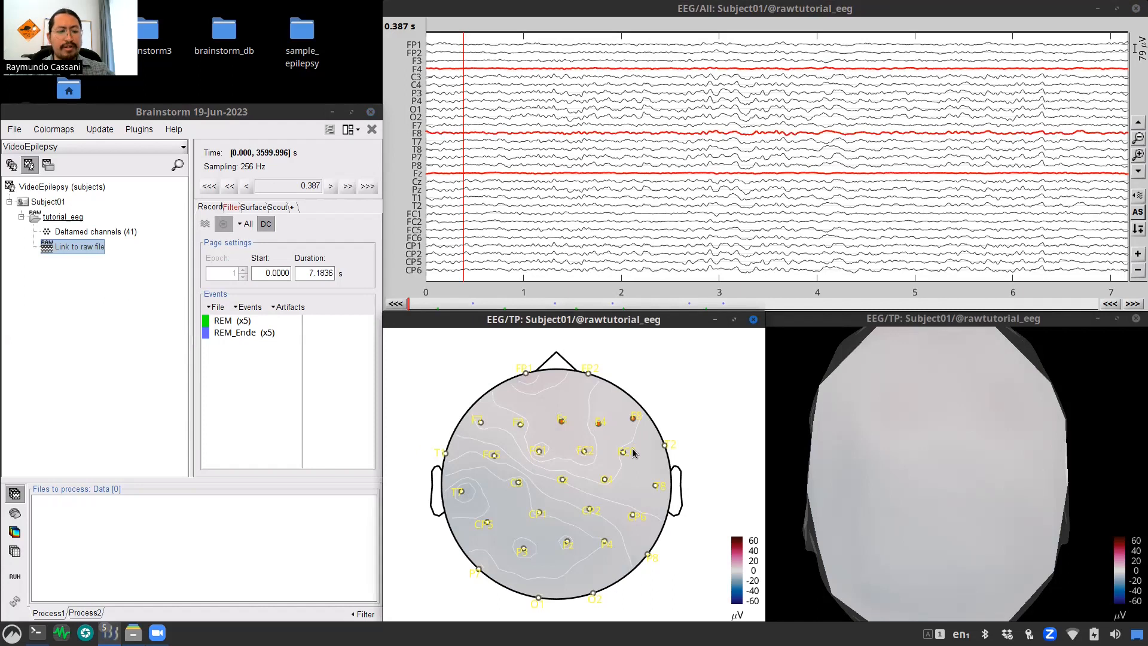
click(661, 387)
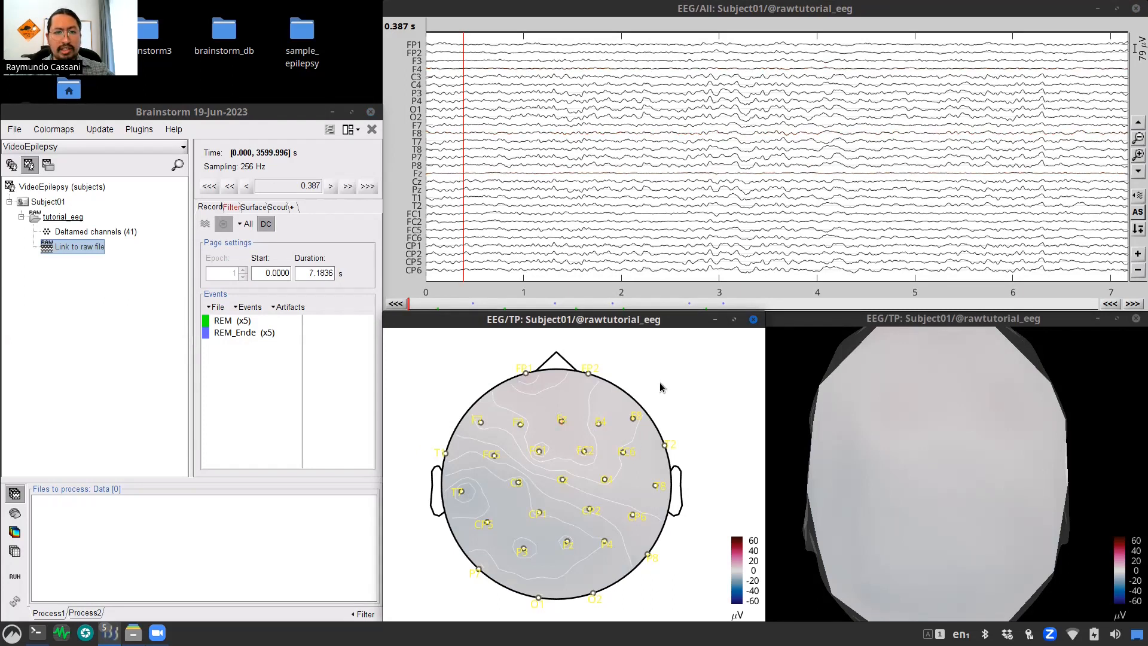
Step: Close the 2D topography, rotate the 3D sensor cap to a side view and close it as well
click(754, 320)
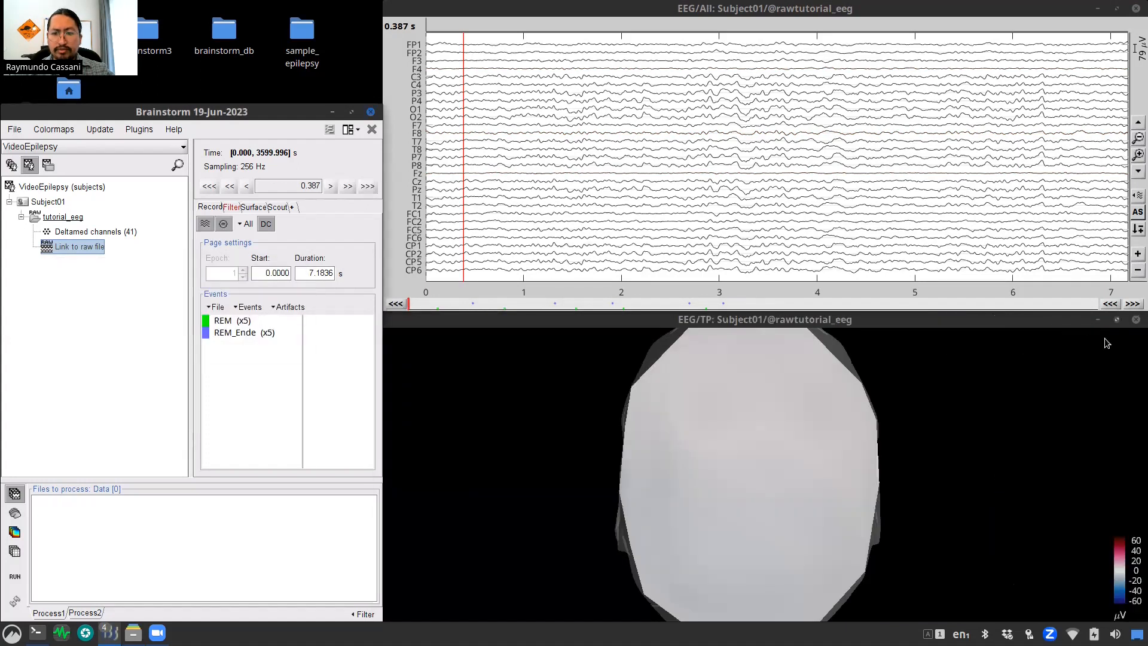
drag(747, 496, 598, 442)
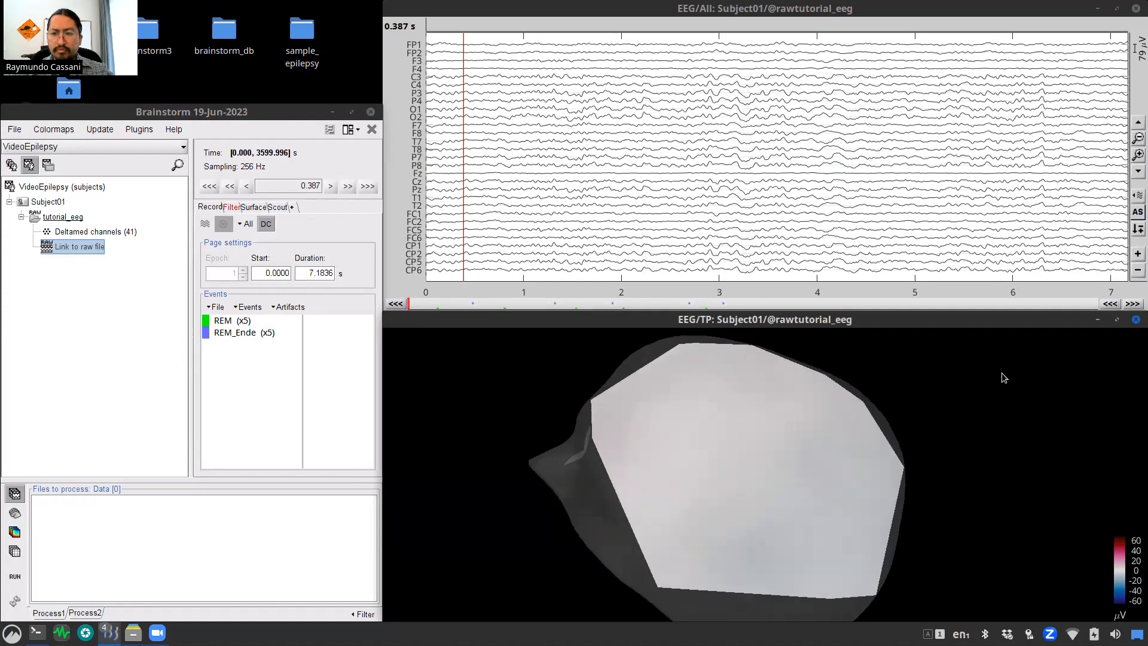
click(1136, 321)
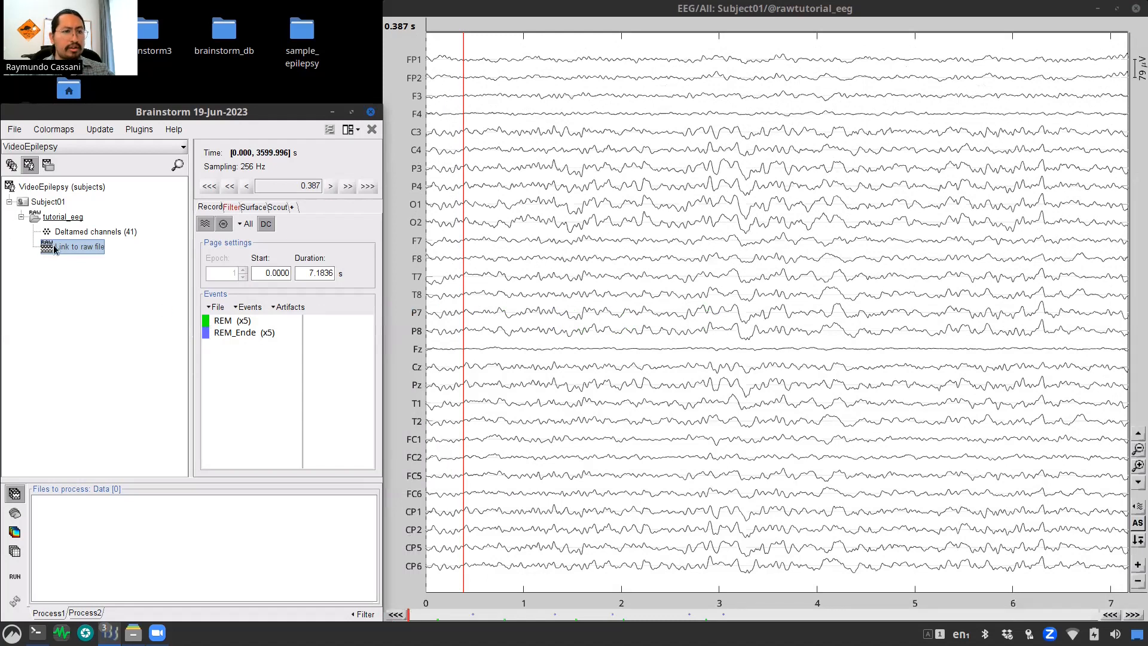
Step: Display the ECG and EOG time series of the linked raw file and arrange the figures in the Weighted layout
right_click(75, 254)
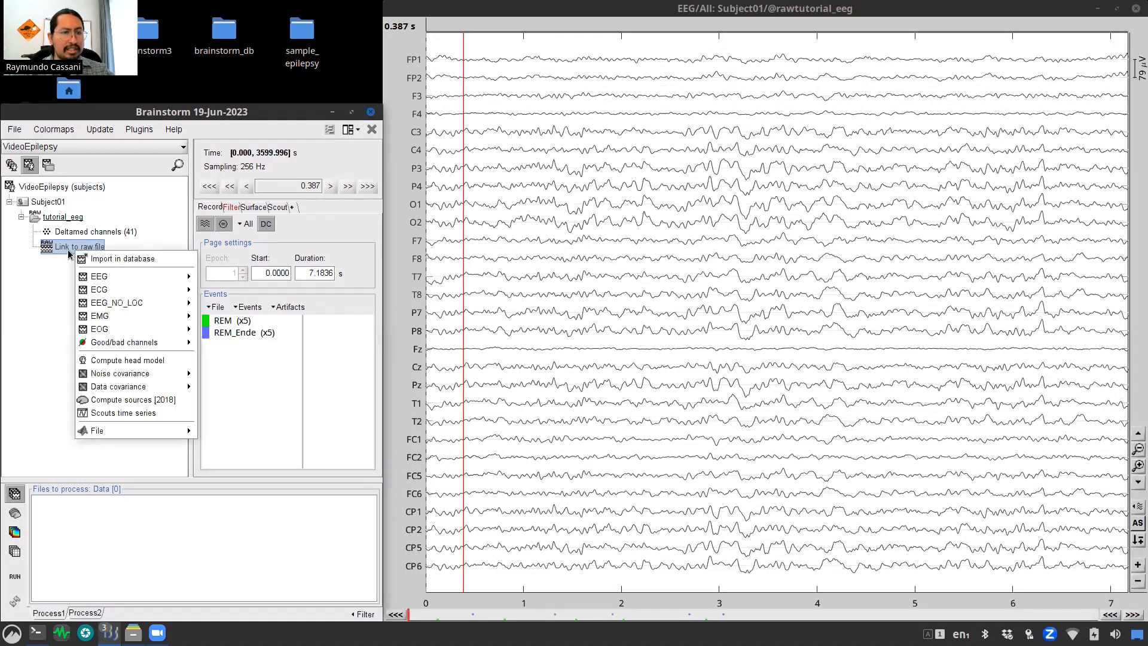
mouse_move(185, 292)
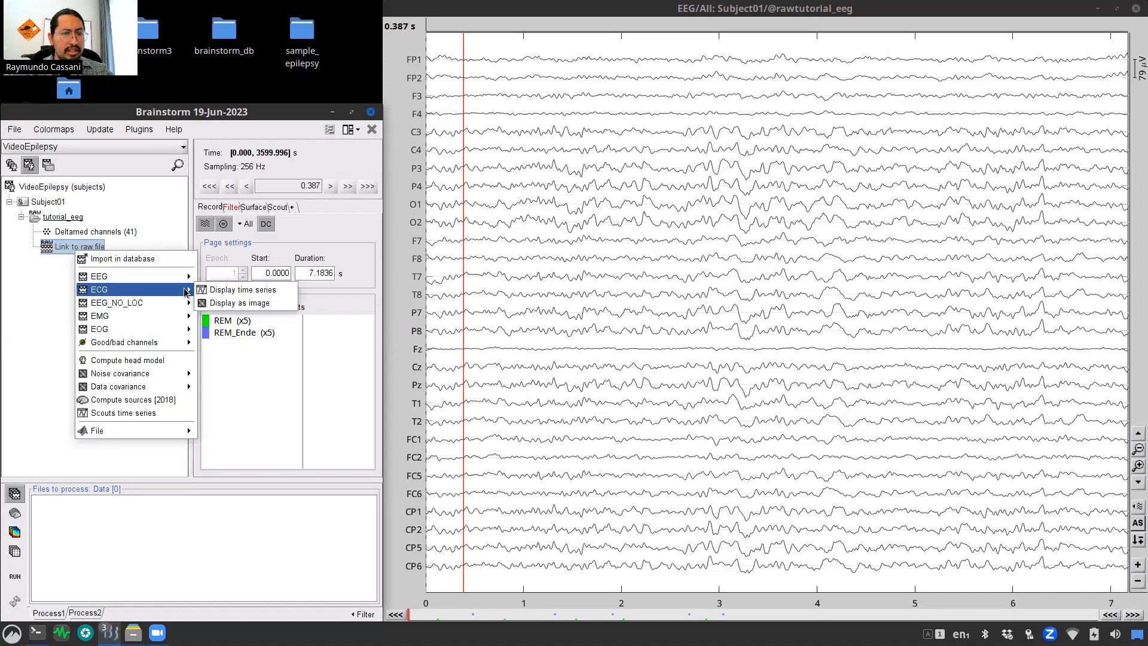
click(234, 290)
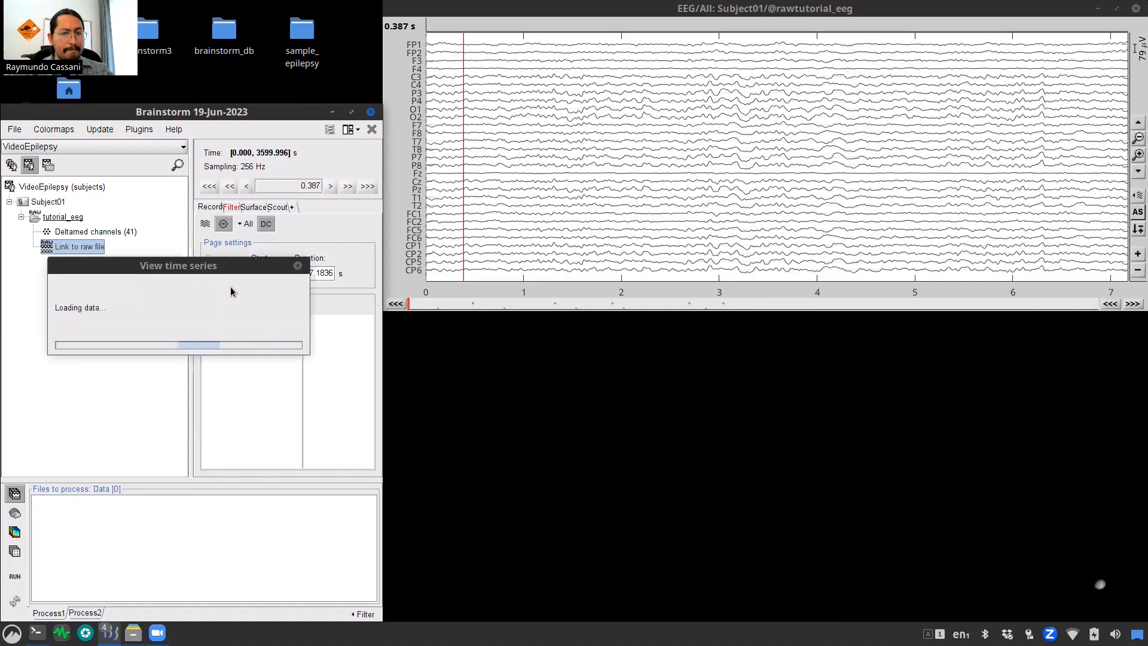
right_click(79, 253)
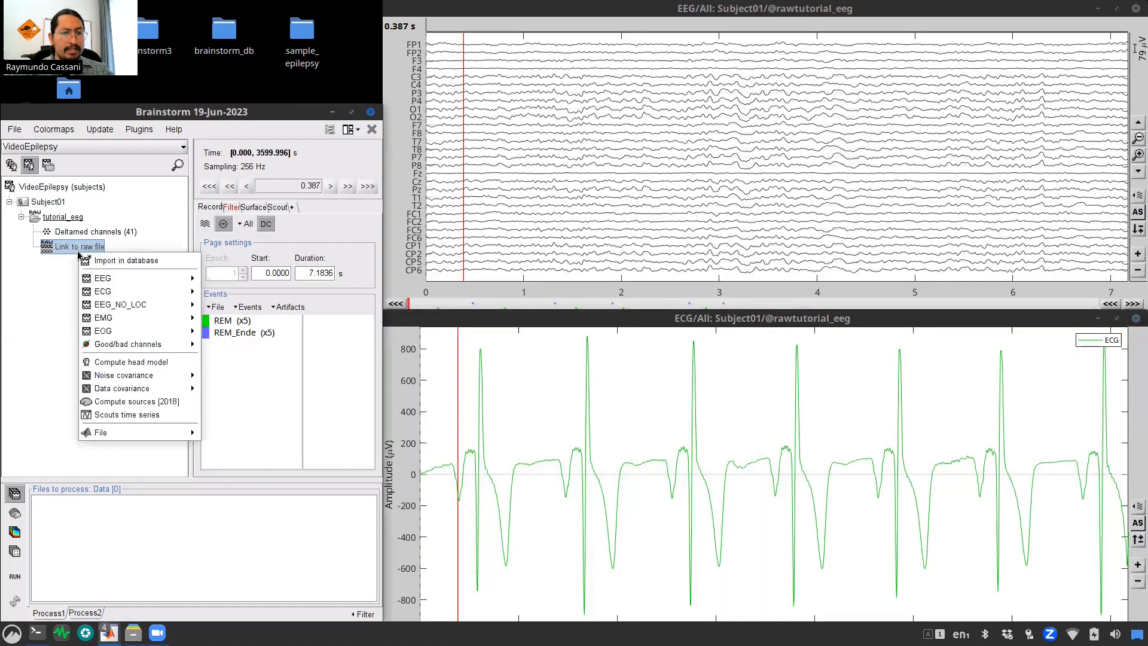
mouse_move(156, 321)
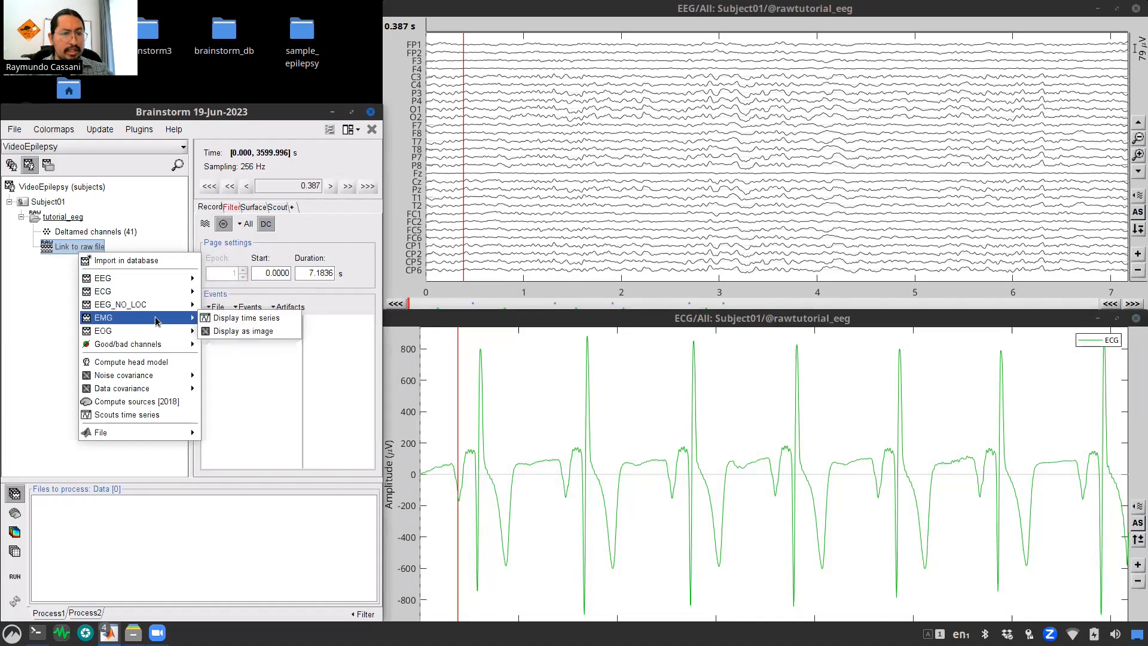
click(219, 333)
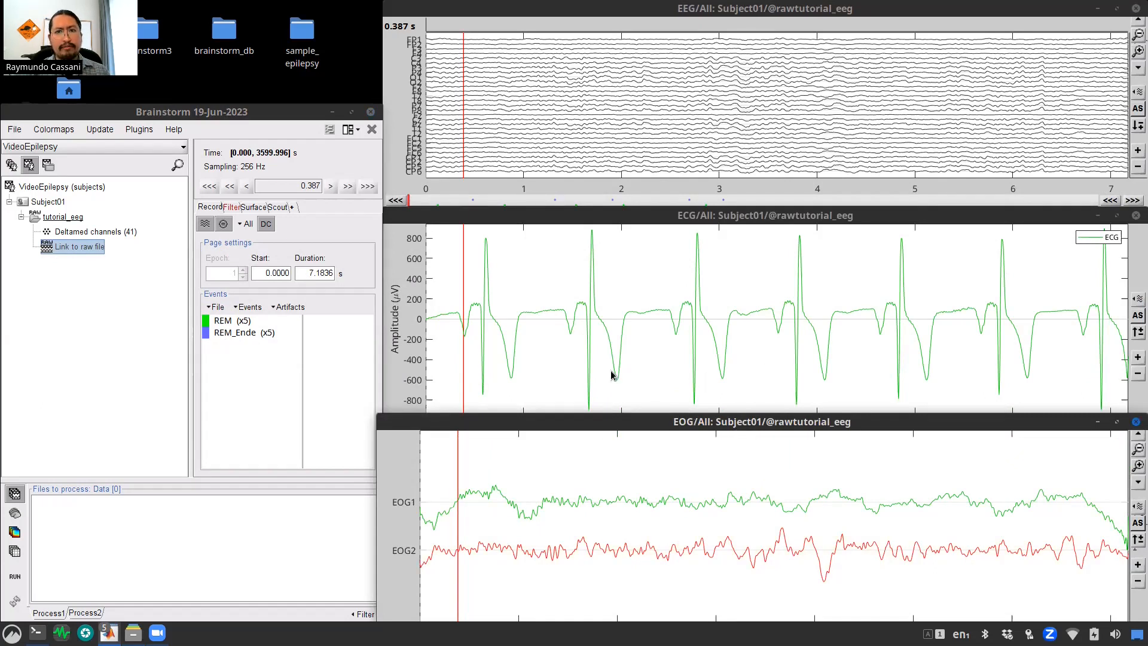
click(358, 133)
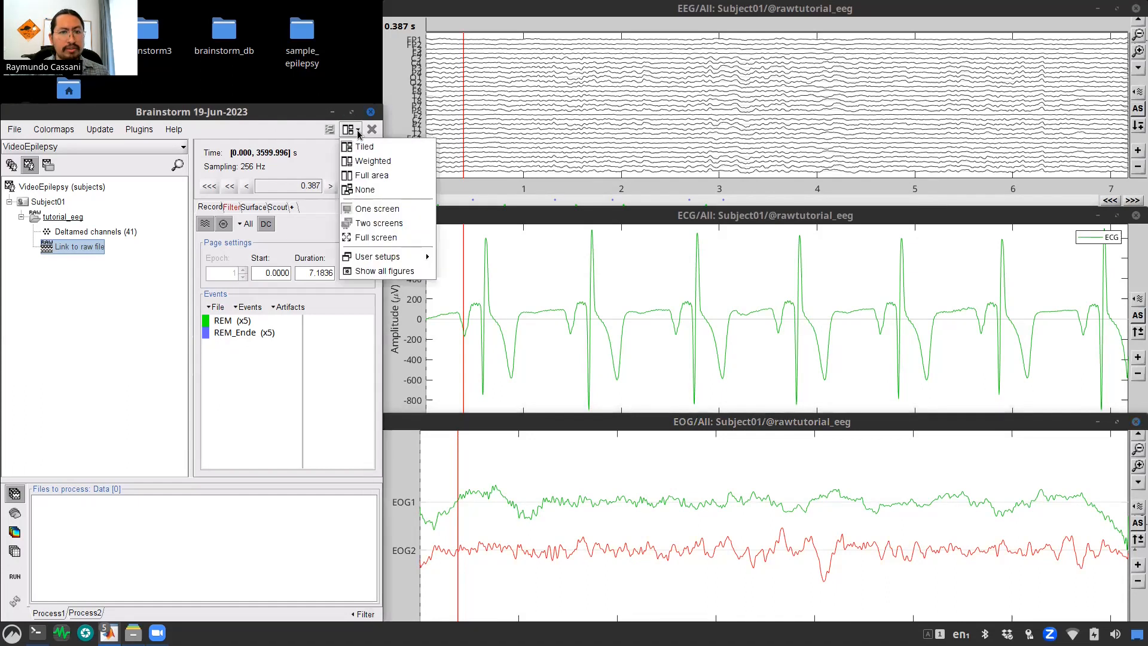
click(369, 162)
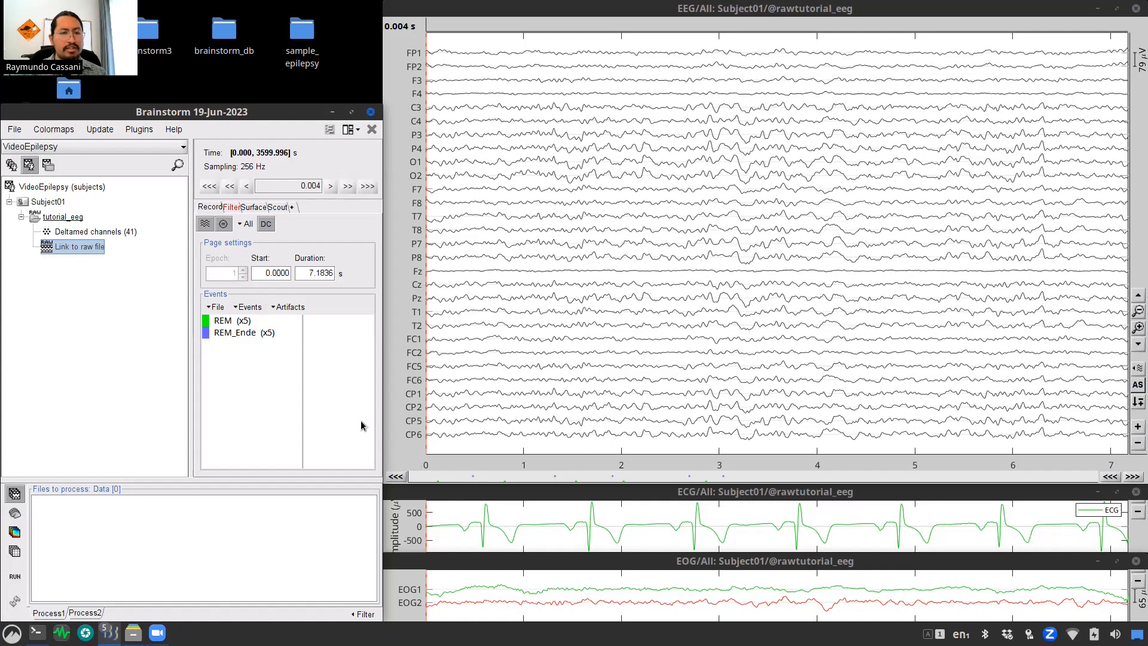
Step: Detect heartbeats on the ECG channel over the whole file, using the event name cardiac
click(285, 308)
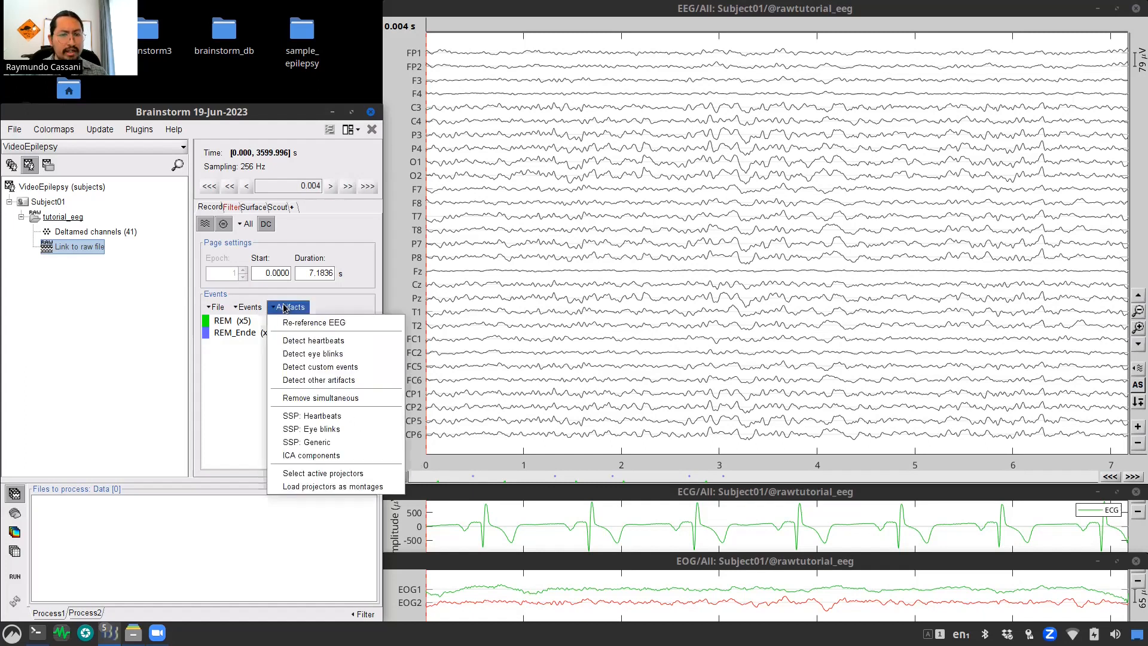
click(344, 342)
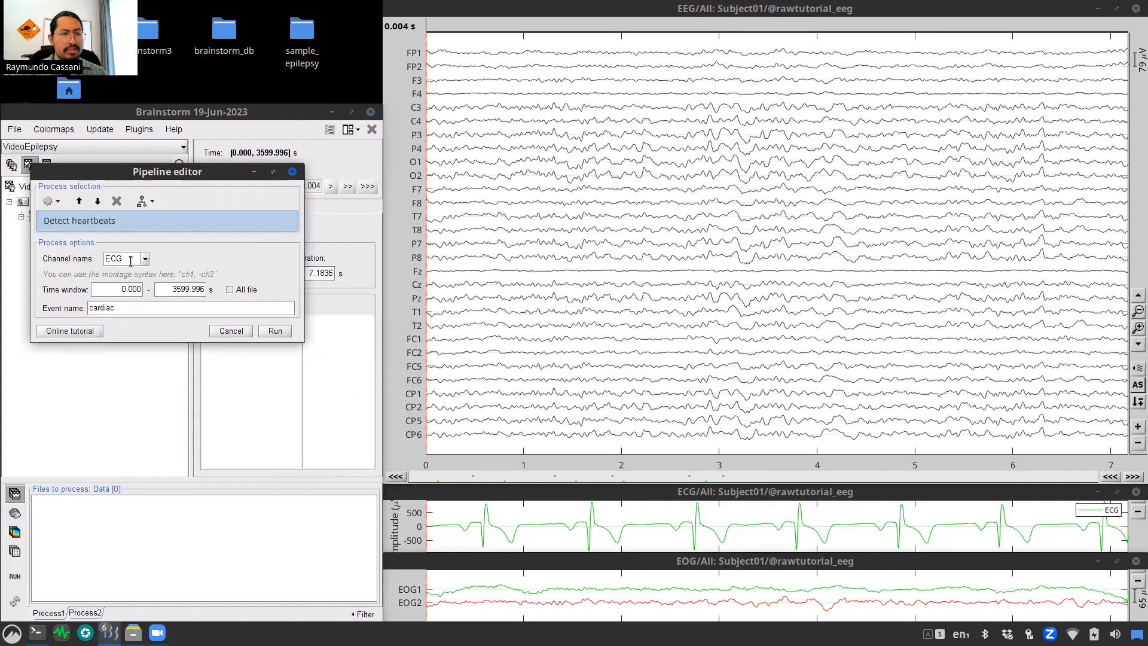
click(242, 293)
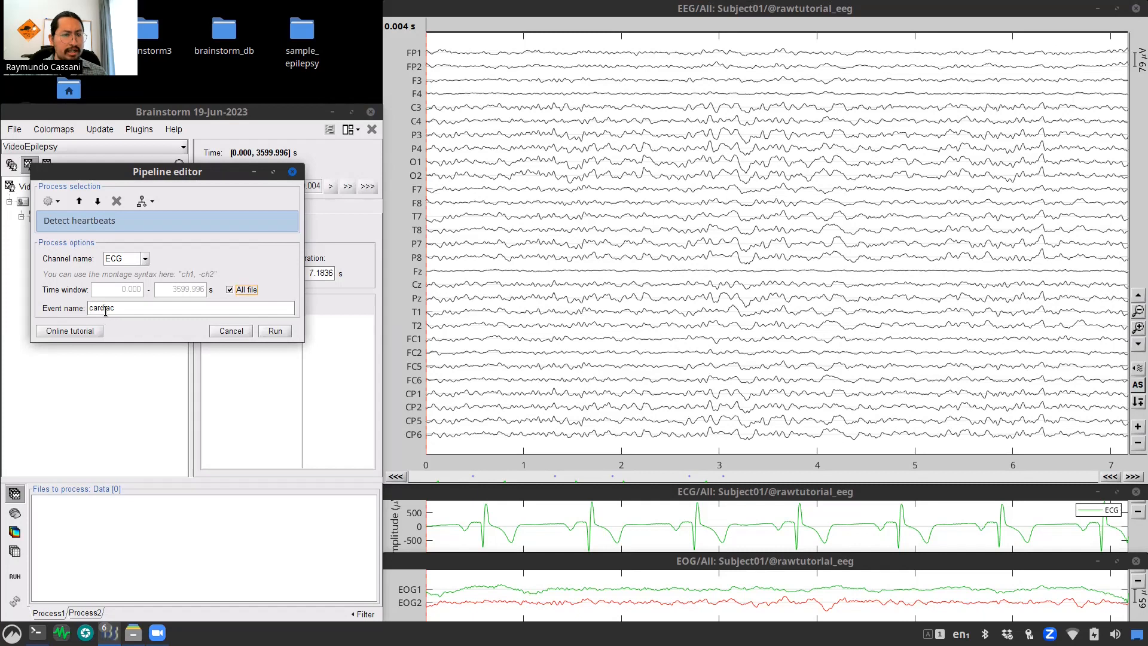
click(275, 332)
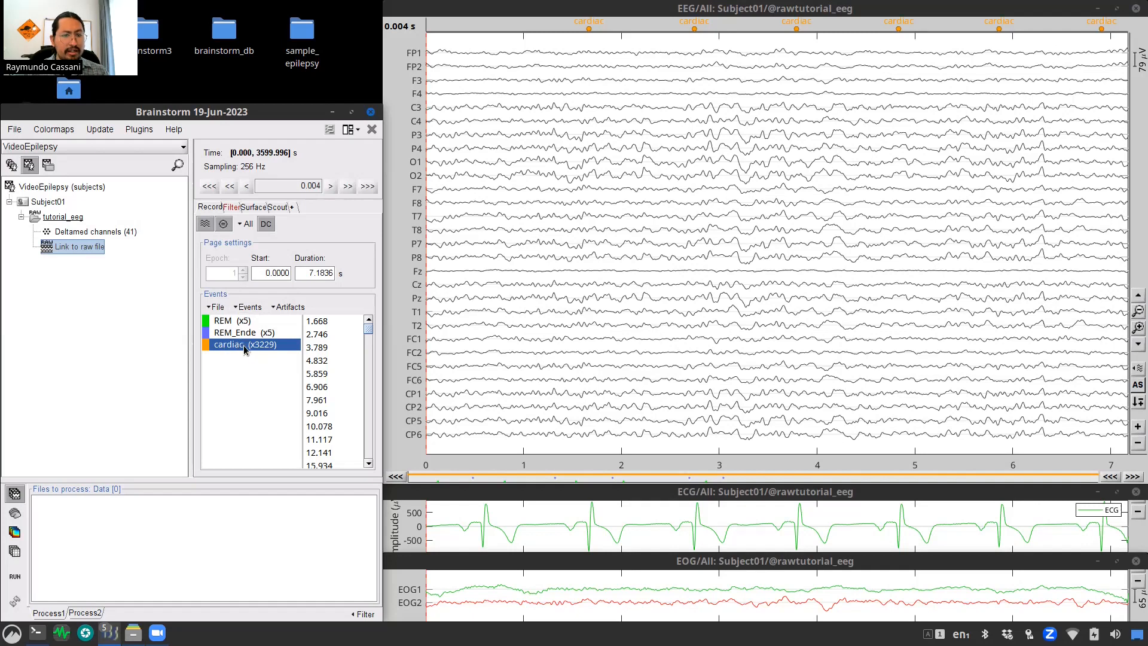
Step: Check the detected cardiac events against the ECG trace at 1.668, 2.746, 3.789 and 4.832 s, and return to the first one
click(315, 326)
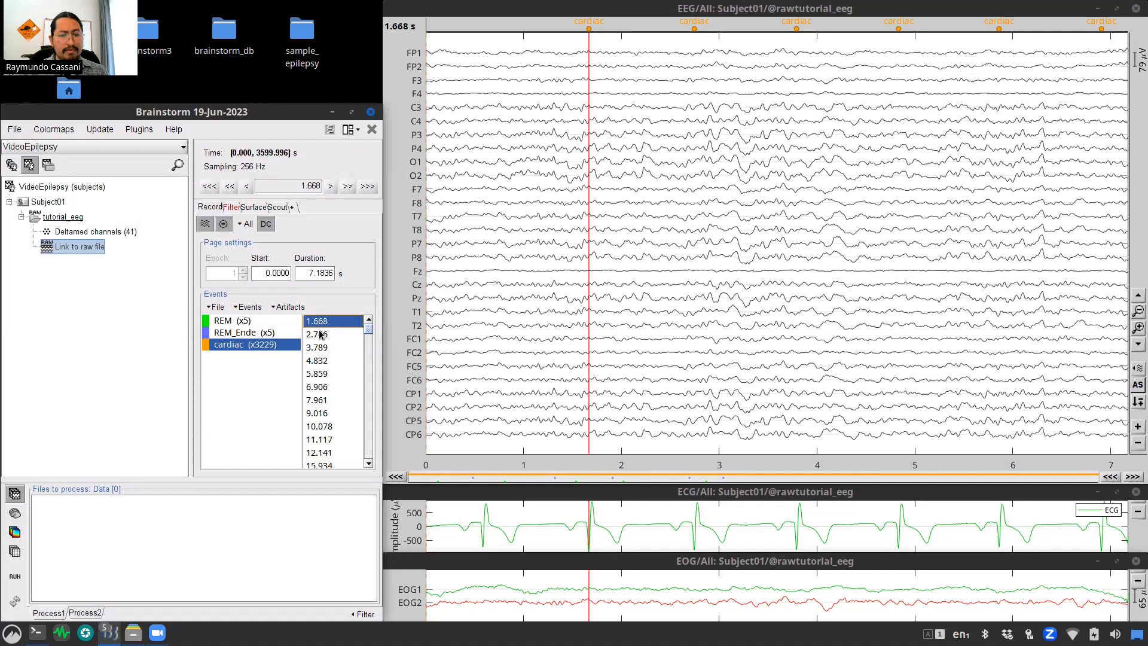
click(320, 335)
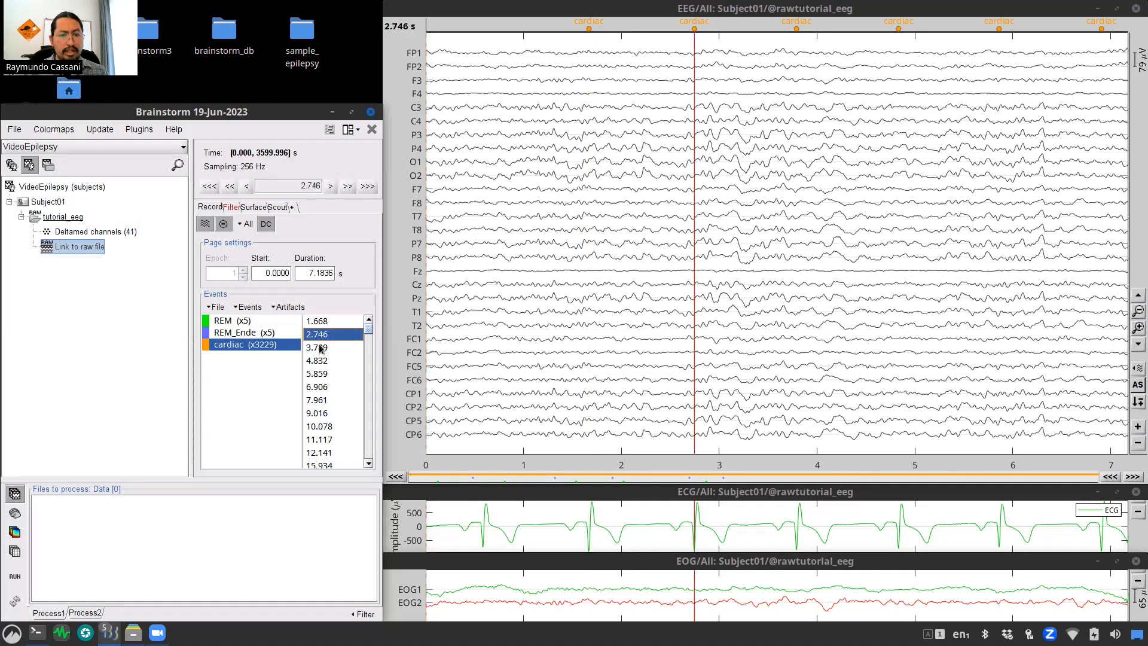
click(320, 348)
click(320, 360)
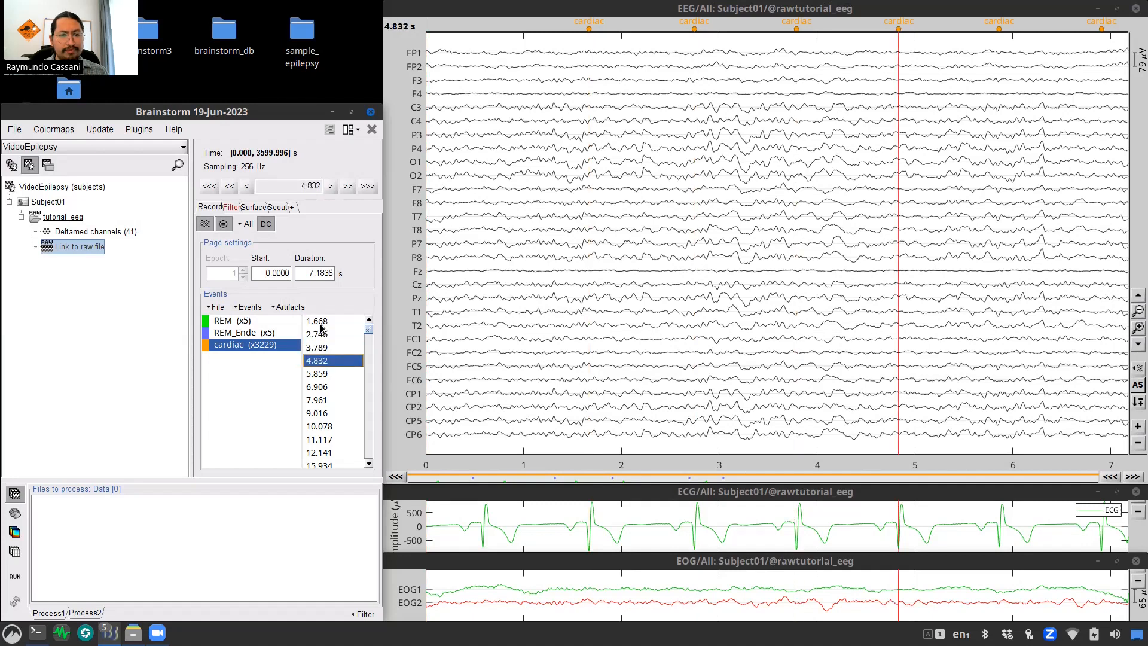
click(321, 323)
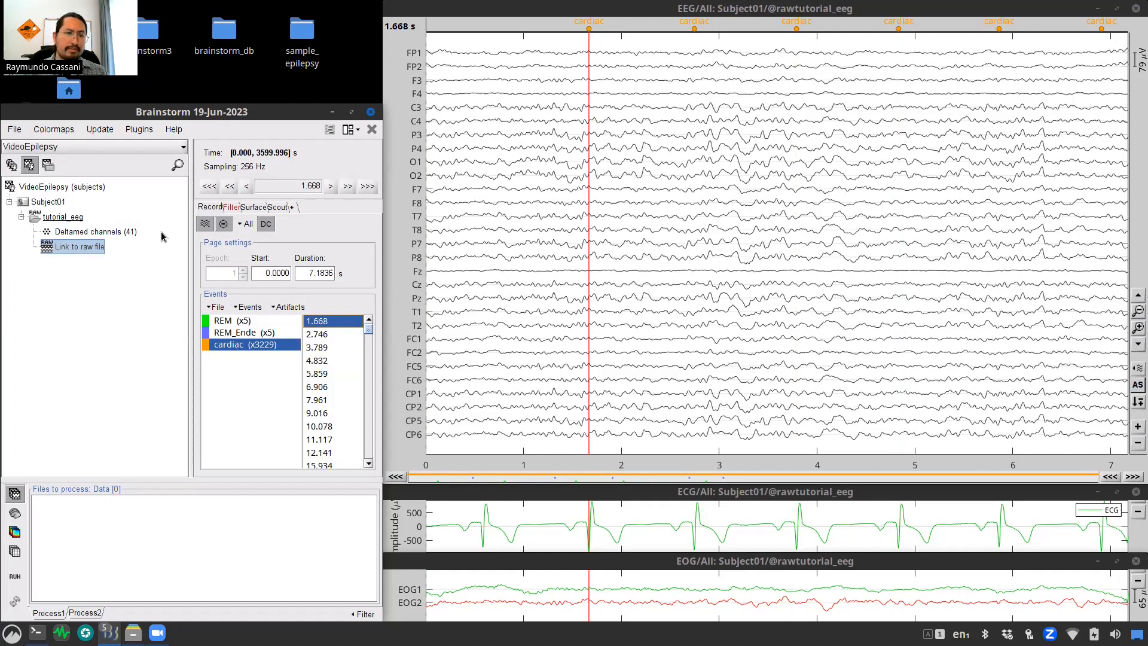
Step: Save the event modifications of the linked raw file
click(216, 307)
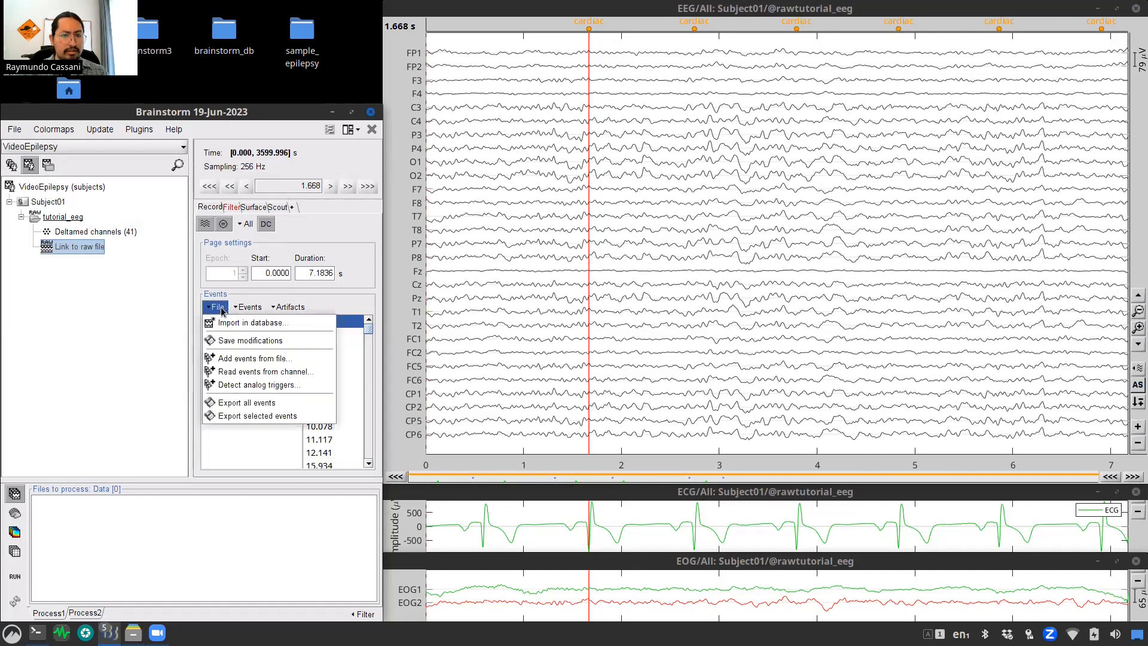
click(234, 341)
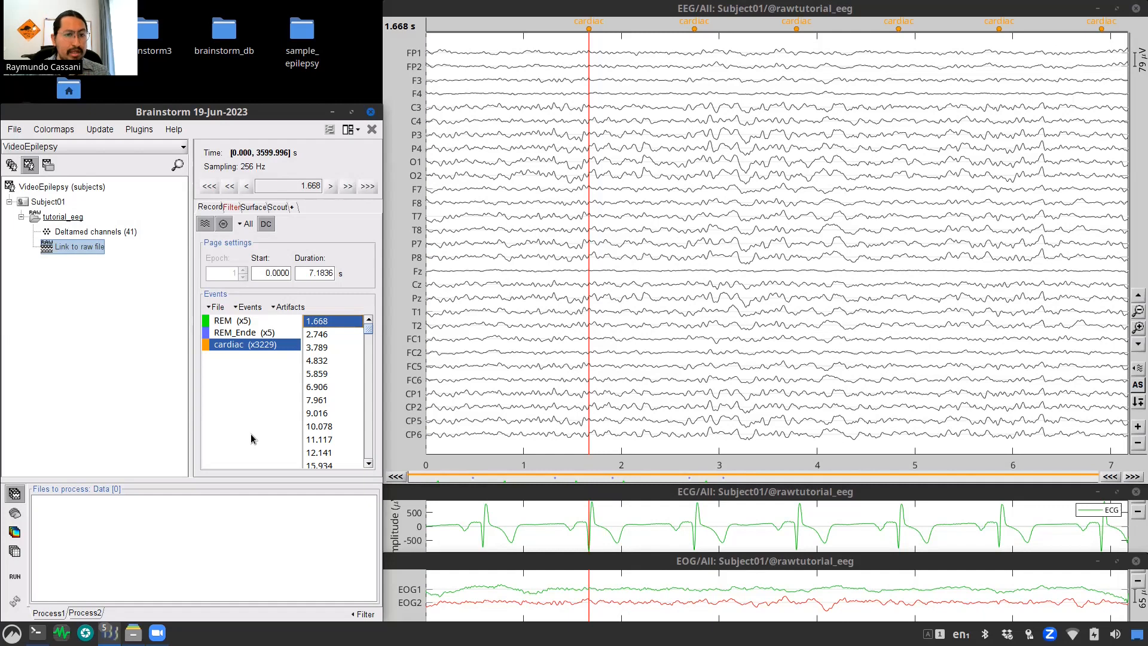
click(216, 307)
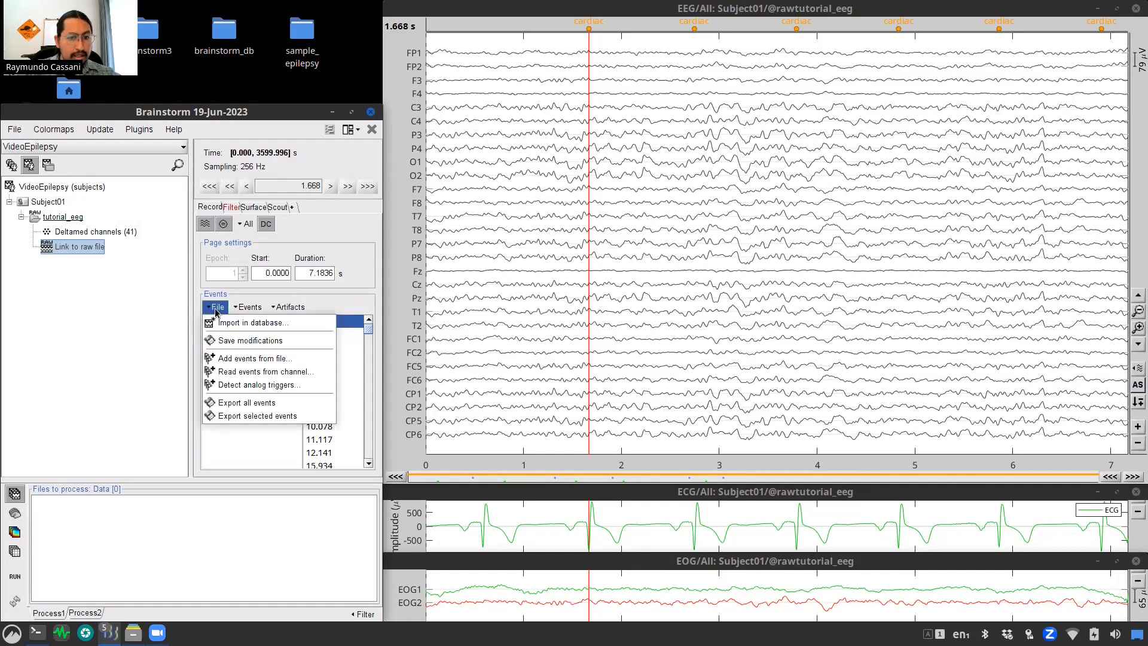
Step: Import the event times from tutorial_spikes.txt as an array of times, with the event label SPIKES
click(244, 360)
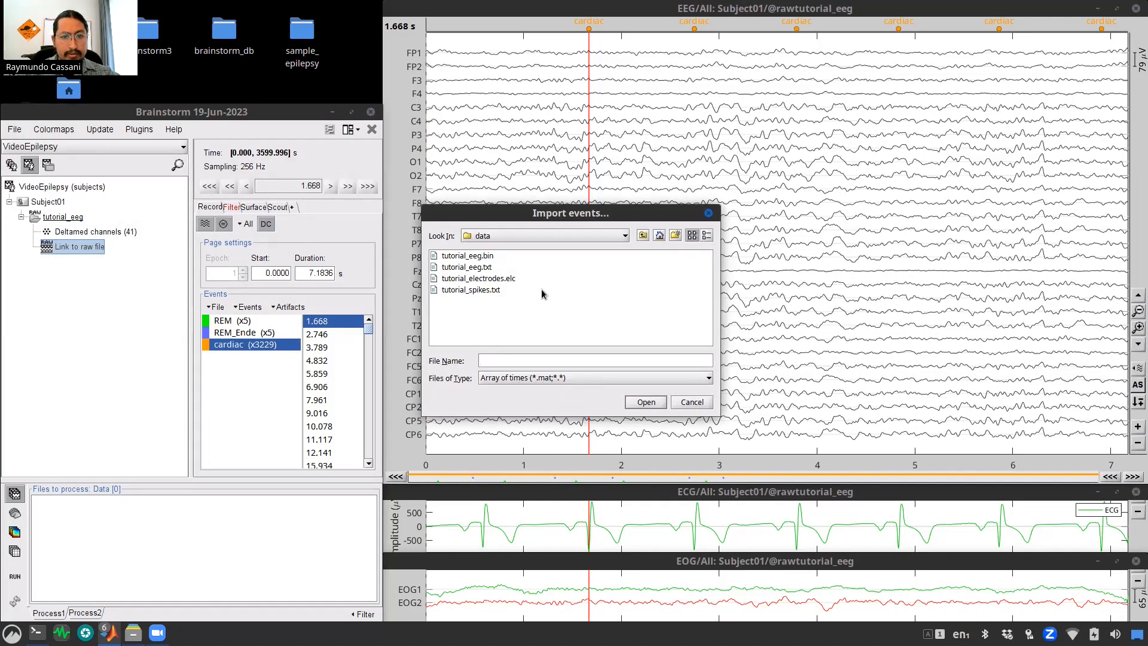
click(458, 290)
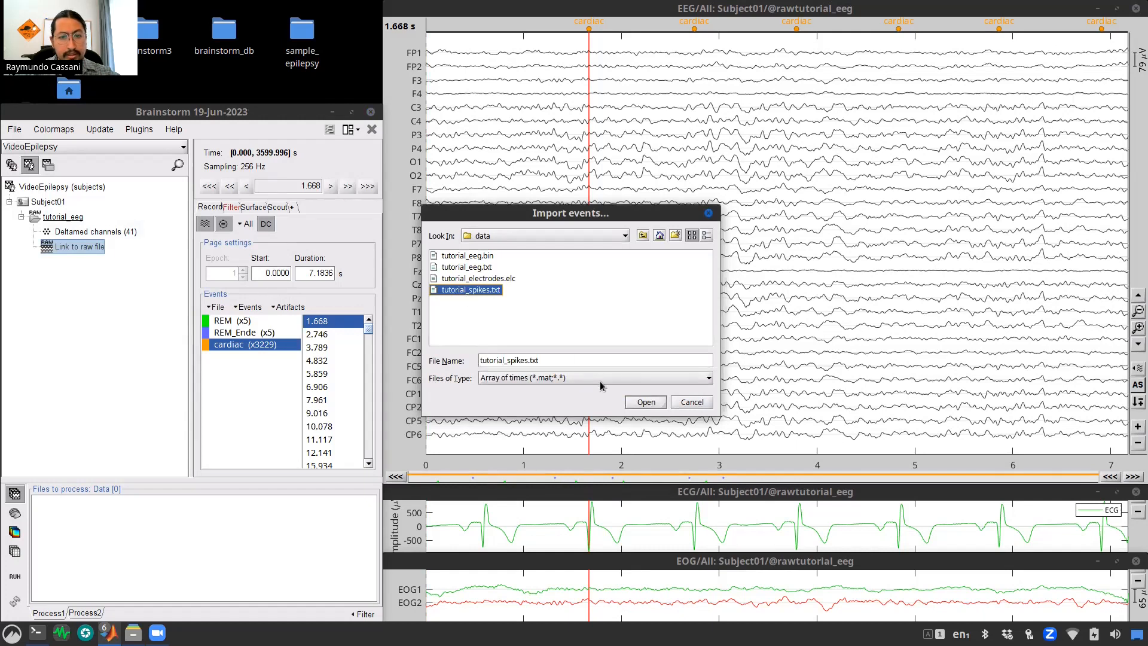
click(643, 403)
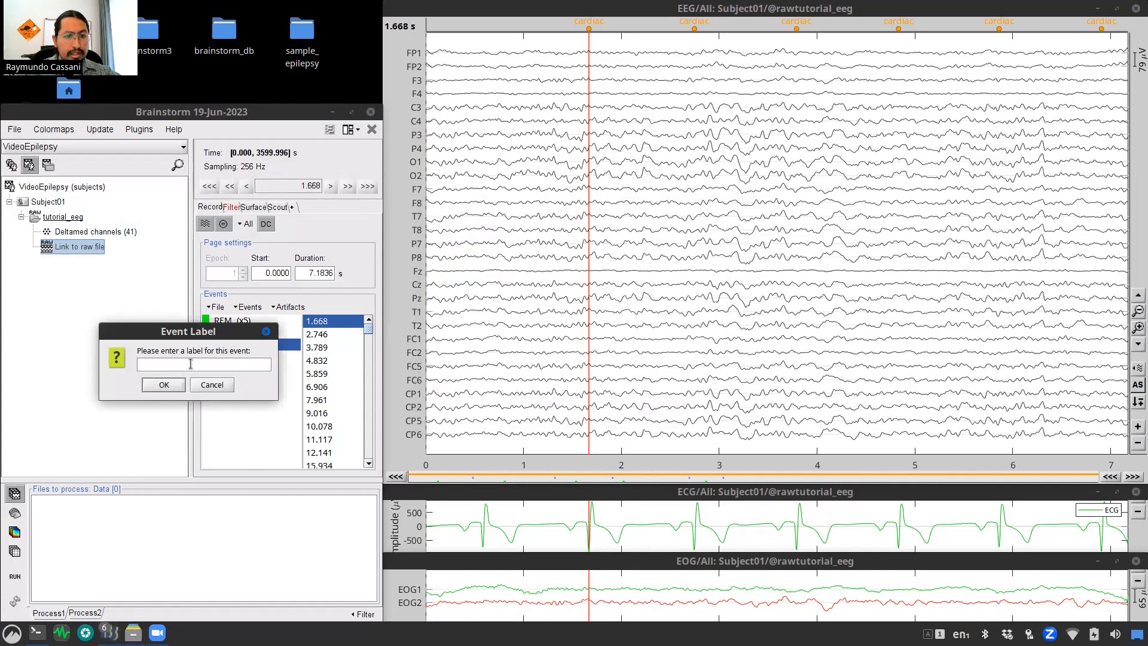
text(SPIKES)
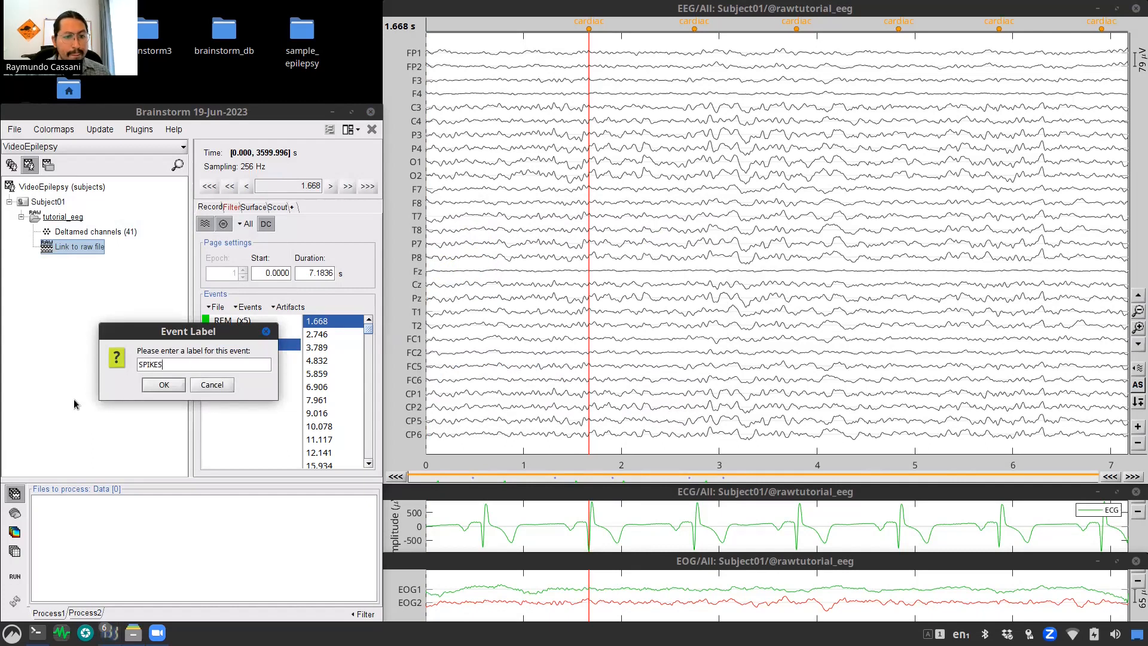
click(156, 385)
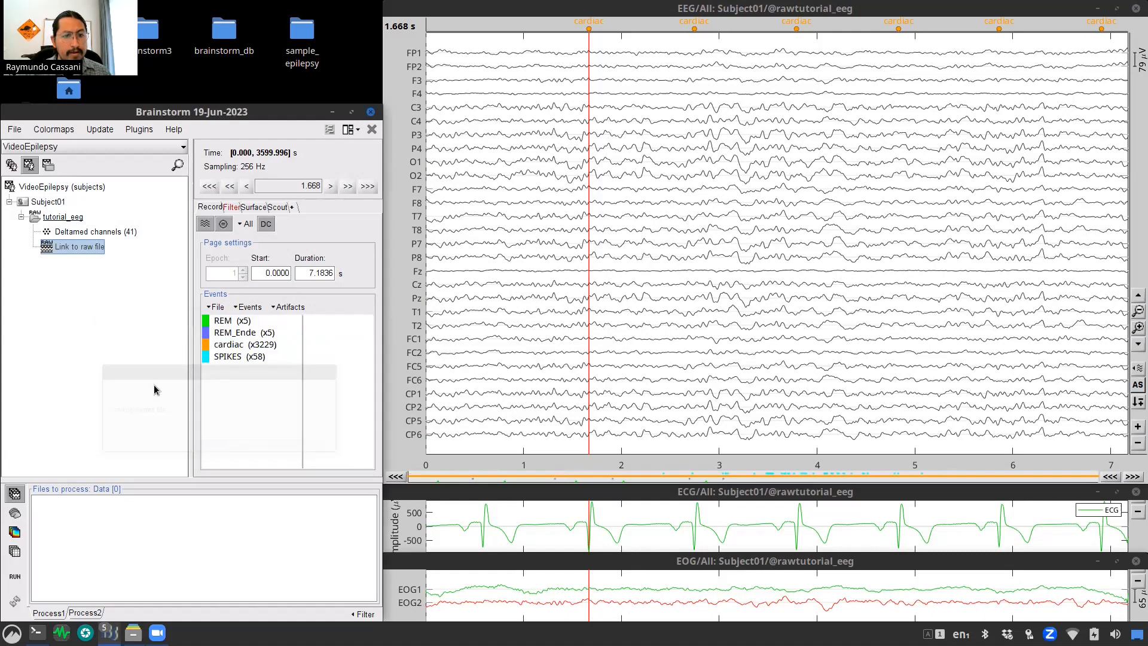
Step: Check the SPIKES events on the EEG at 1333.188, 1484.242, 1485.031, 1642.680 and 1657.098 s, and return to the first one
click(238, 358)
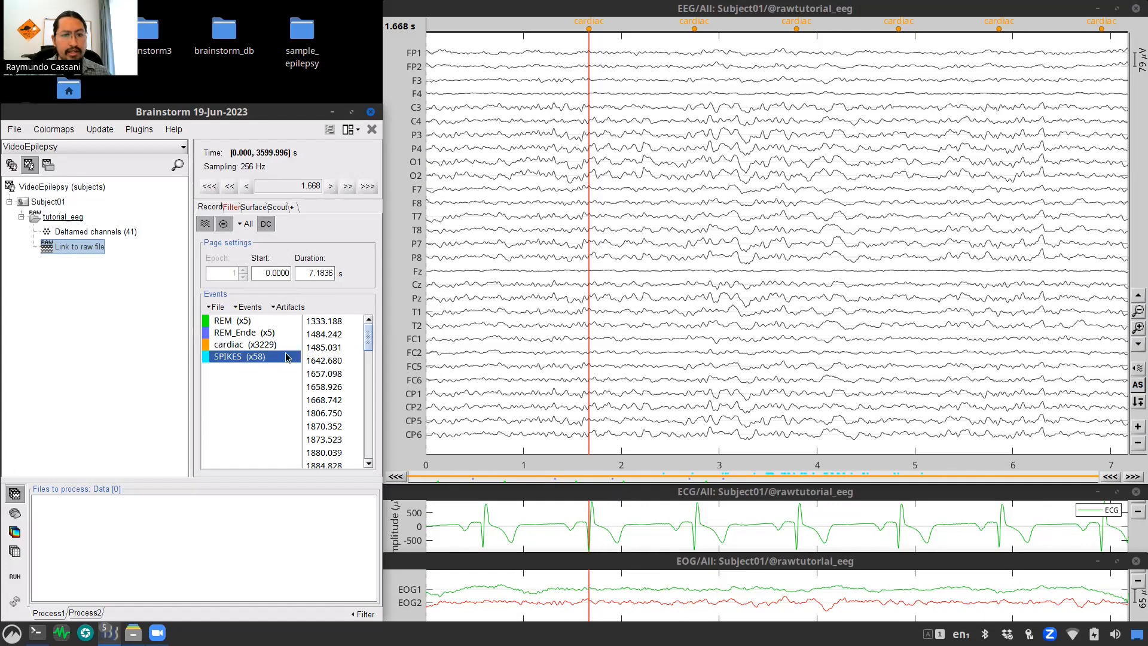
click(324, 322)
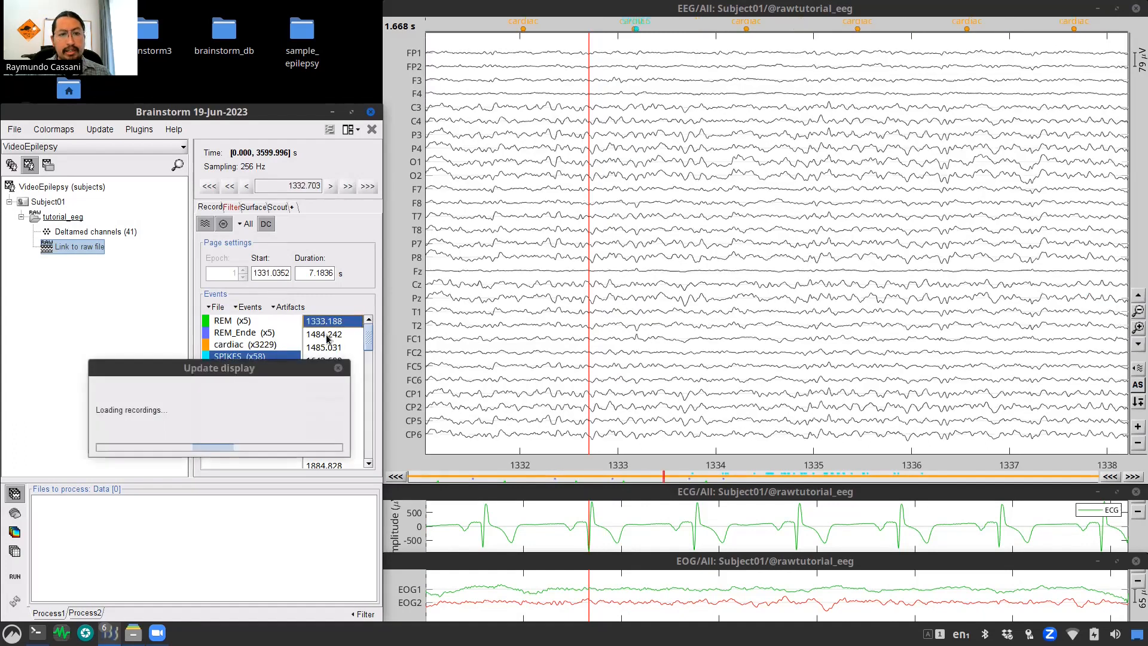
click(326, 335)
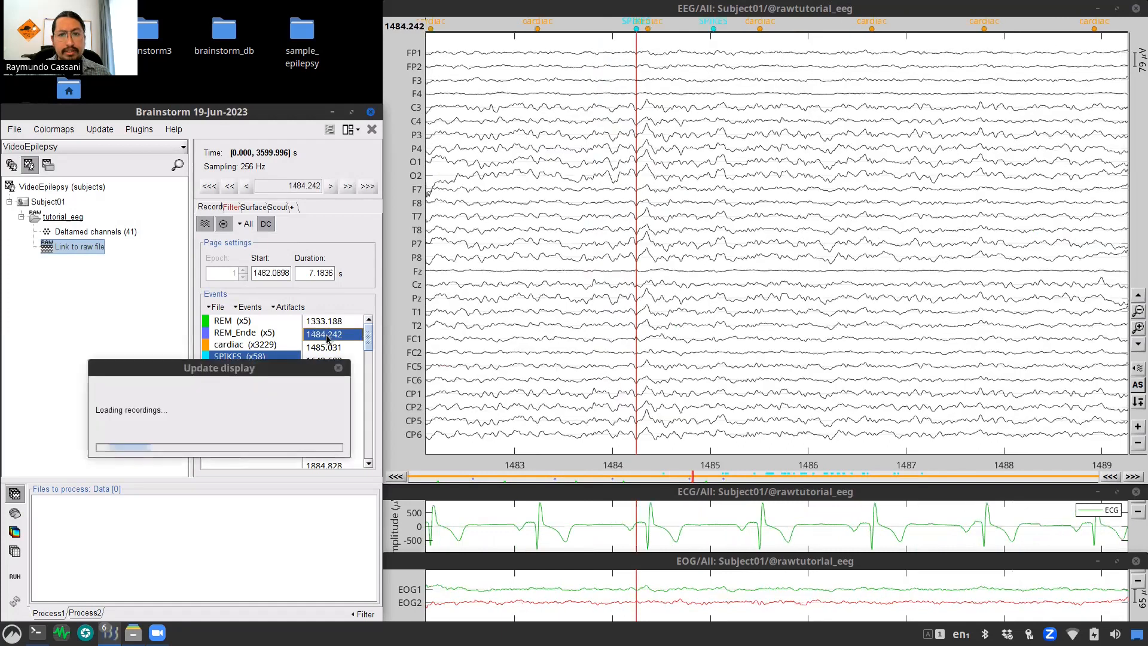
click(324, 350)
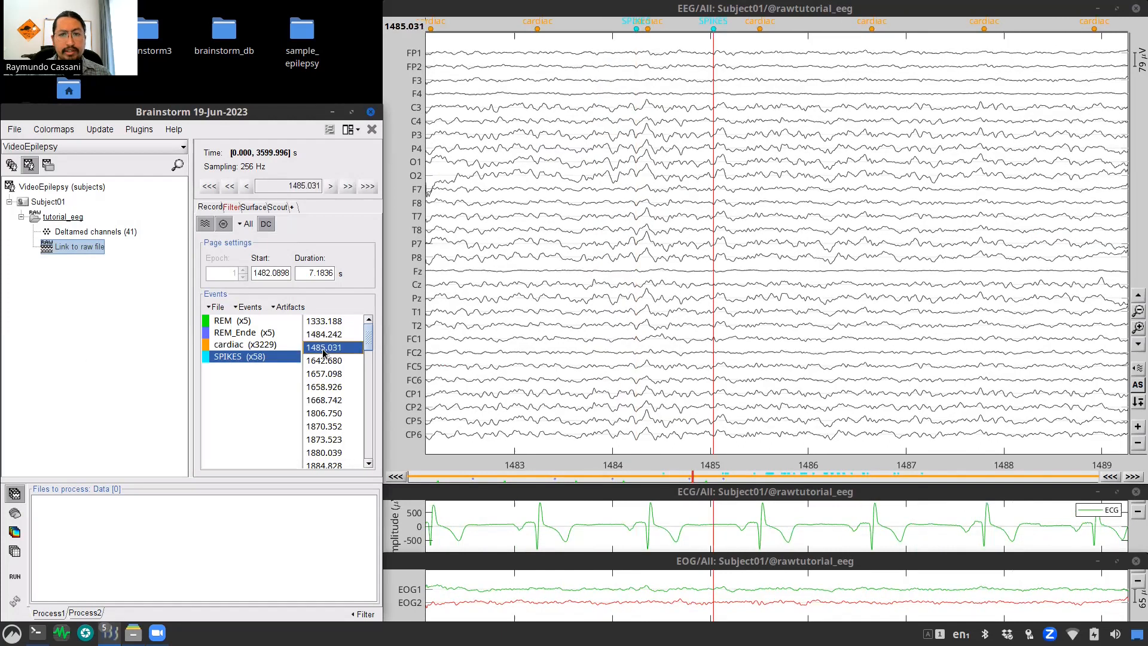
click(323, 361)
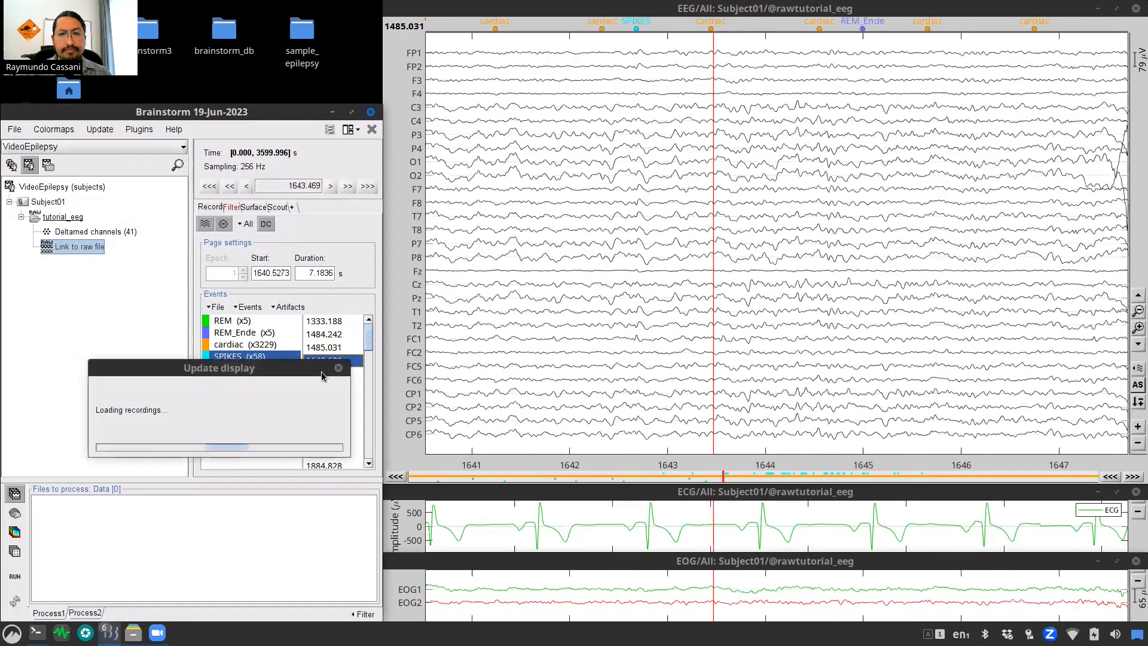
click(322, 375)
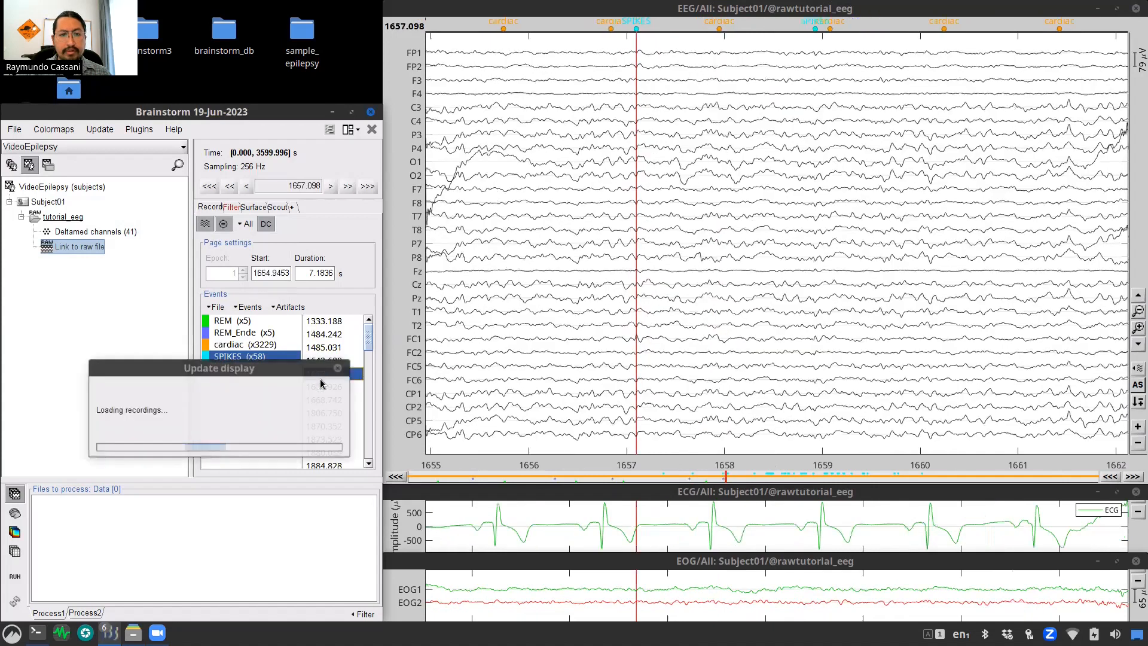
click(325, 320)
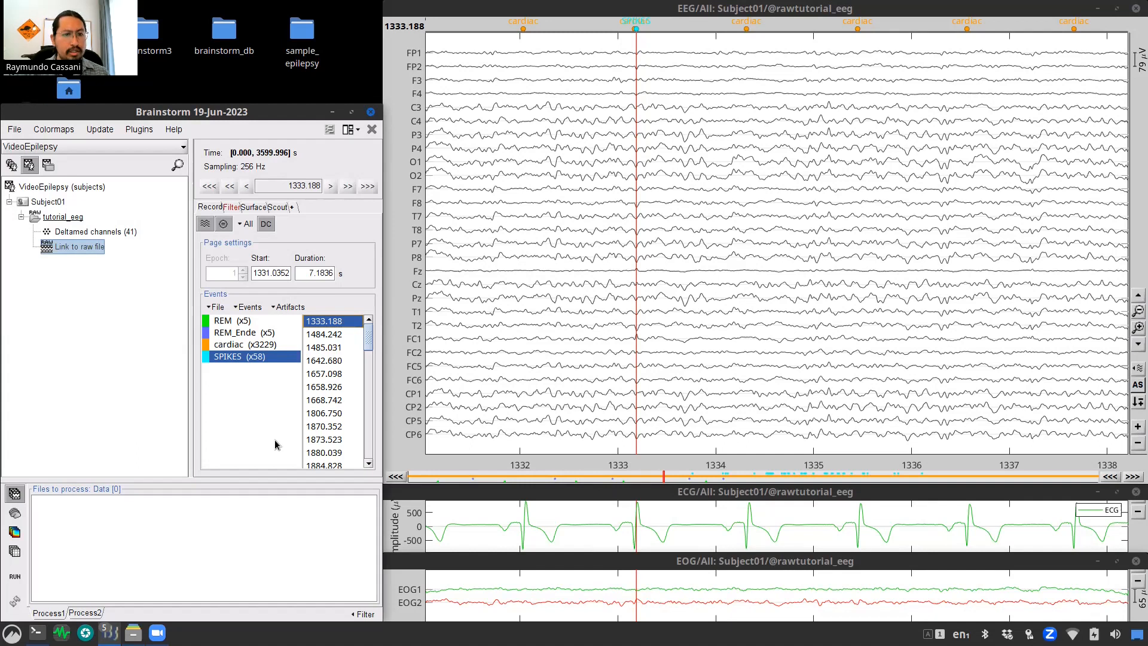
Step: Create a new event group named FAKE_SPIKES
click(249, 307)
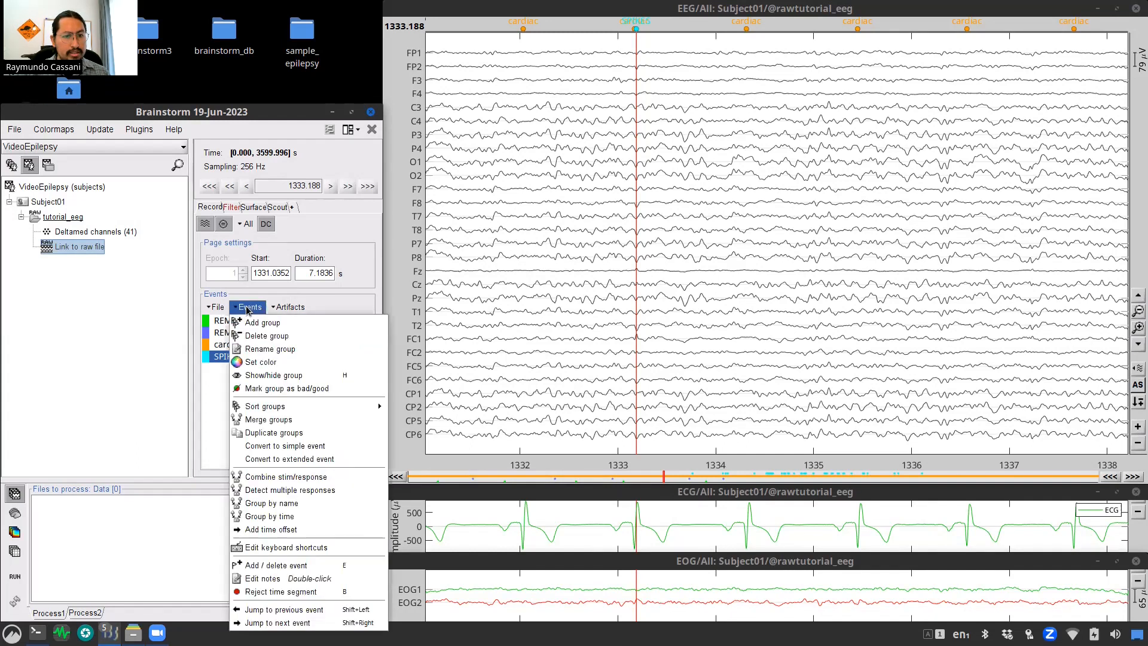
click(262, 323)
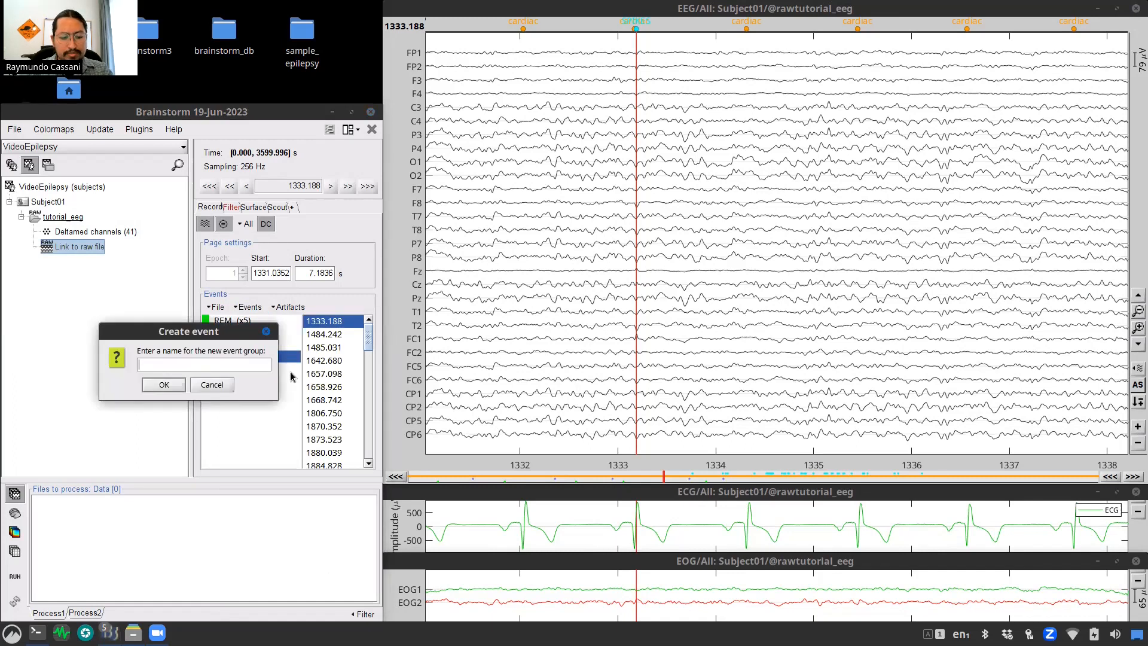
text(FAKE_SPIKES)
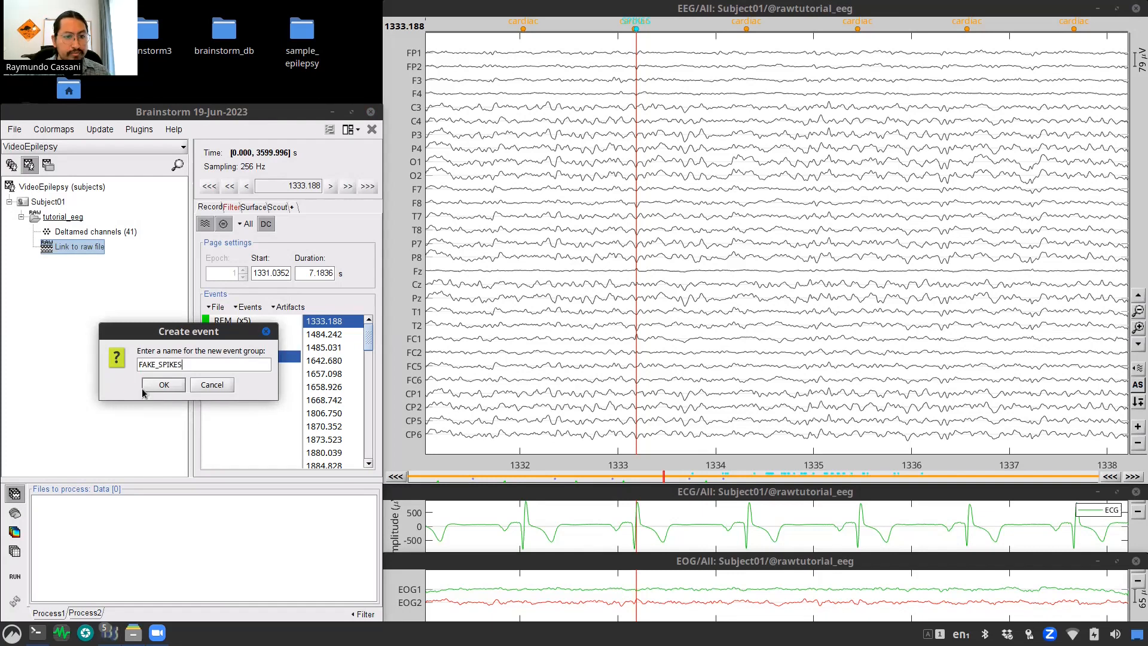
click(165, 389)
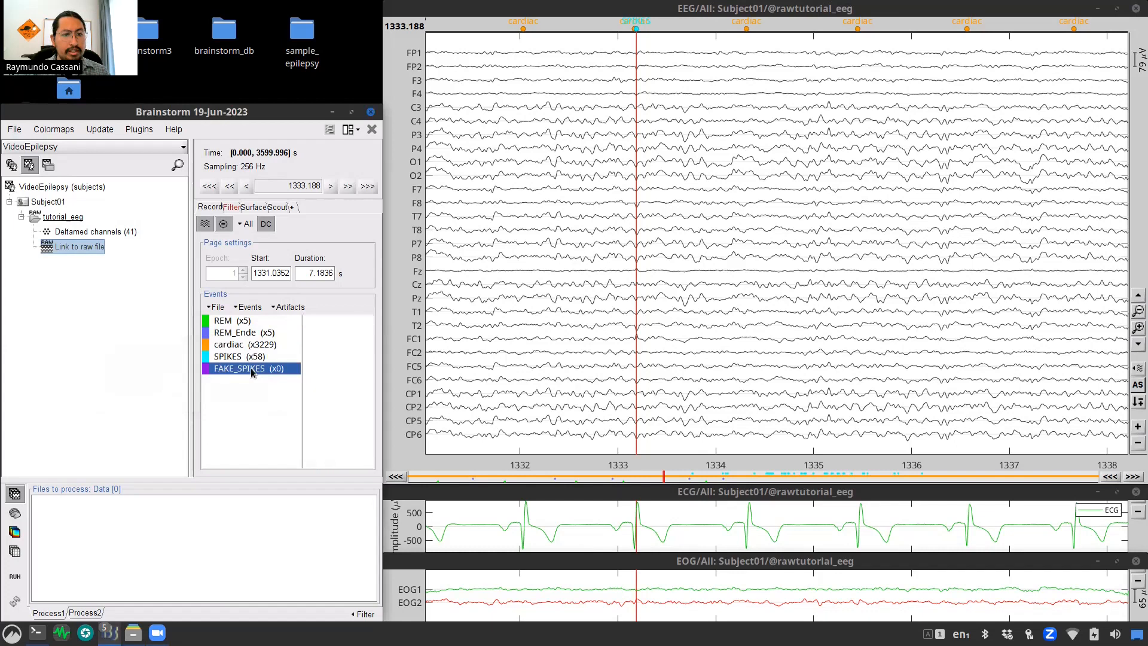
Step: Mark FAKE_SPIKES events on the EEG traces at about 1333.703, 1332.645 and 1331.574 s
click(597, 46)
click(687, 45)
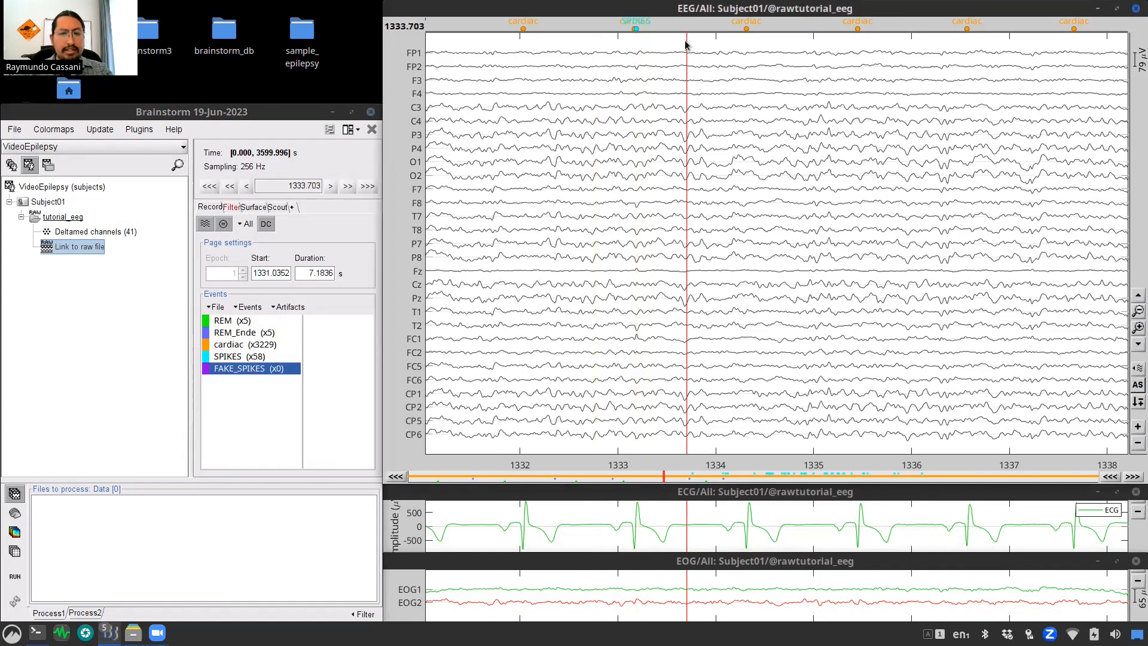
key(ctrl+e)
click(583, 46)
key(ctrl+e)
click(478, 48)
key(ctrl+e)
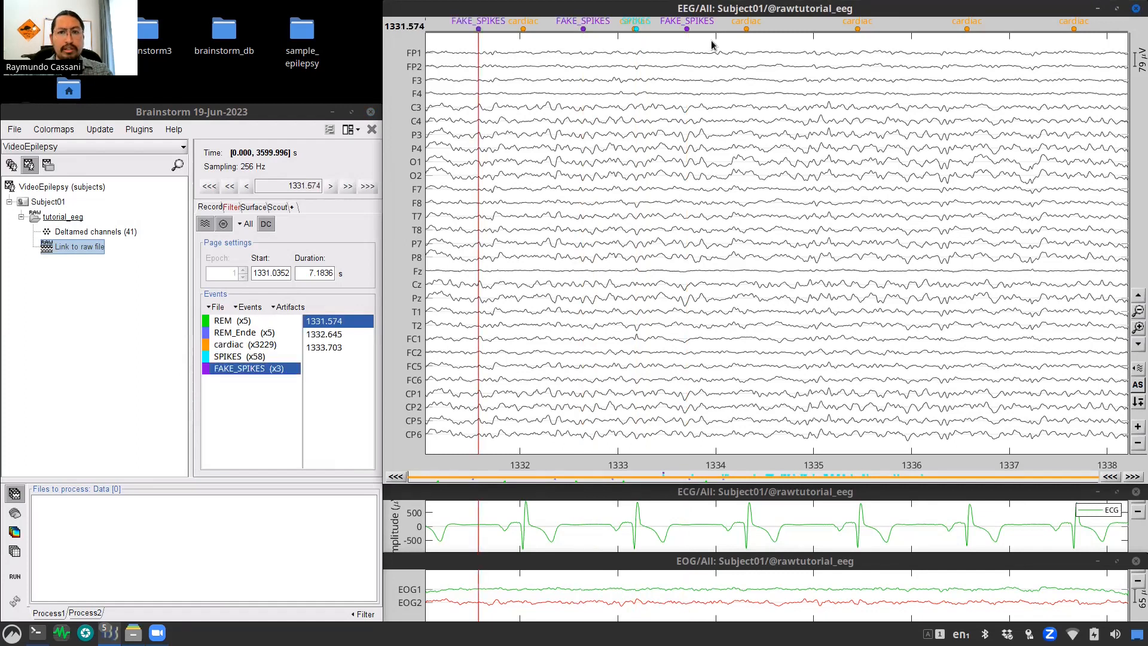
Step: Delete the FAKE_SPIKES event at 1331.574 s and add another one at about 1334.582 s
right_click(768, 46)
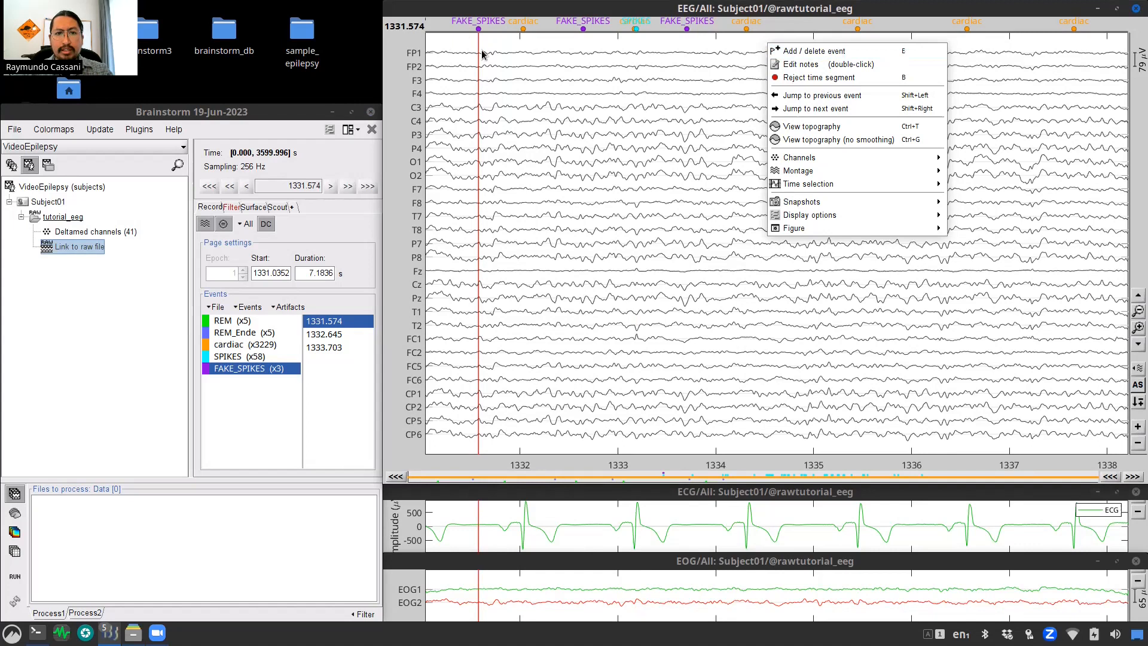
click(877, 52)
click(788, 45)
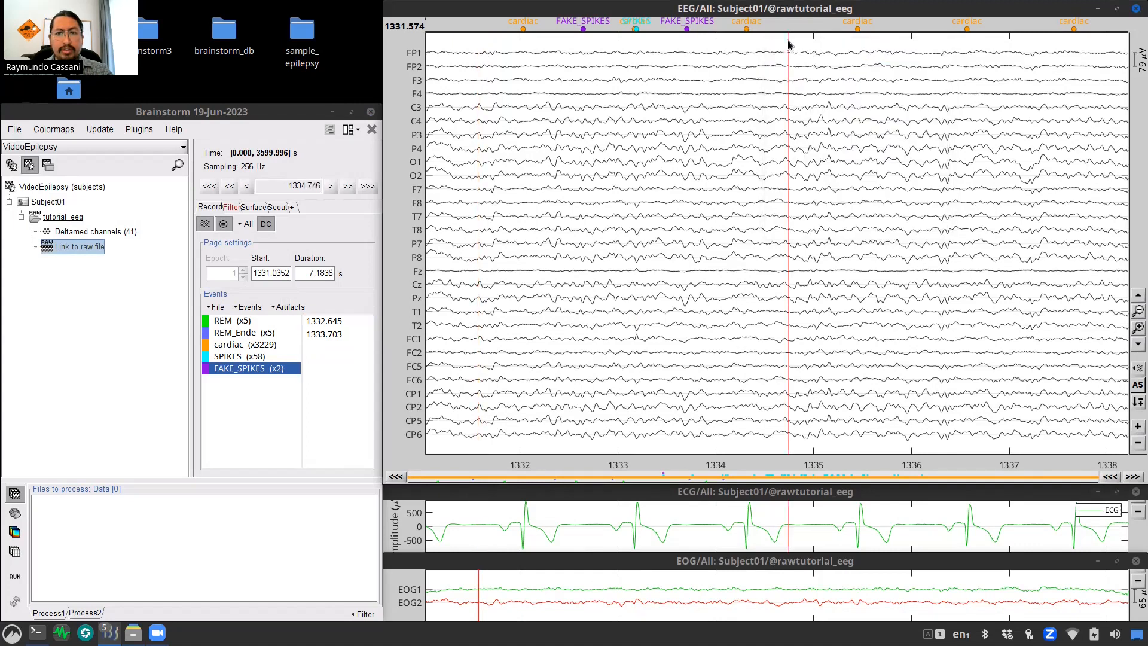
click(827, 43)
click(774, 44)
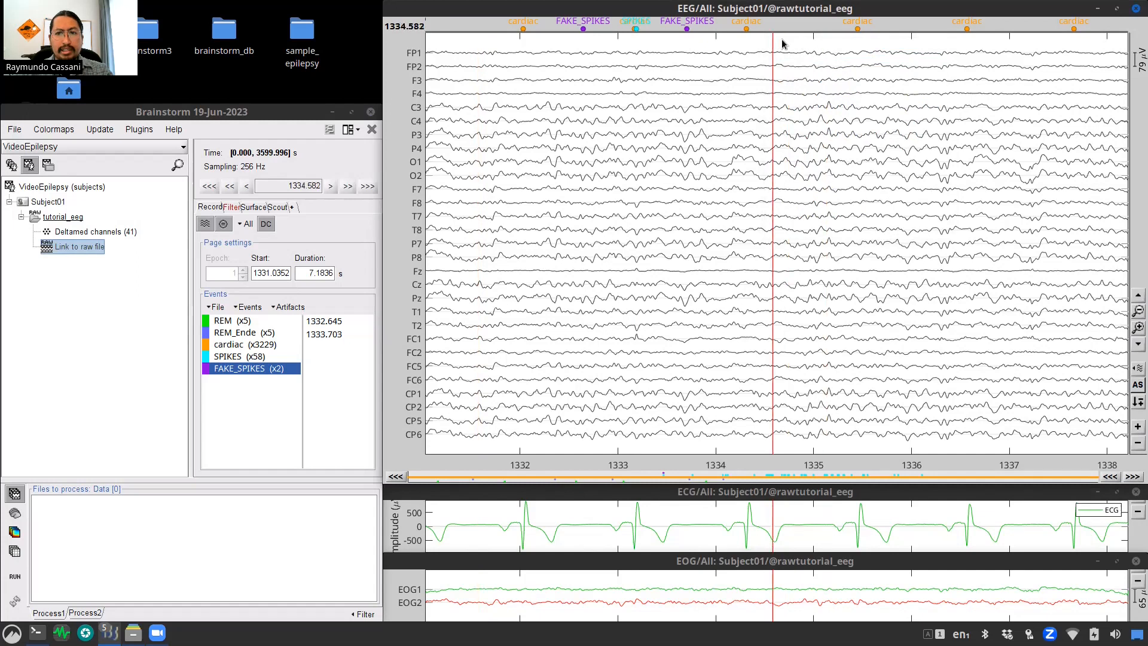
right_click(784, 44)
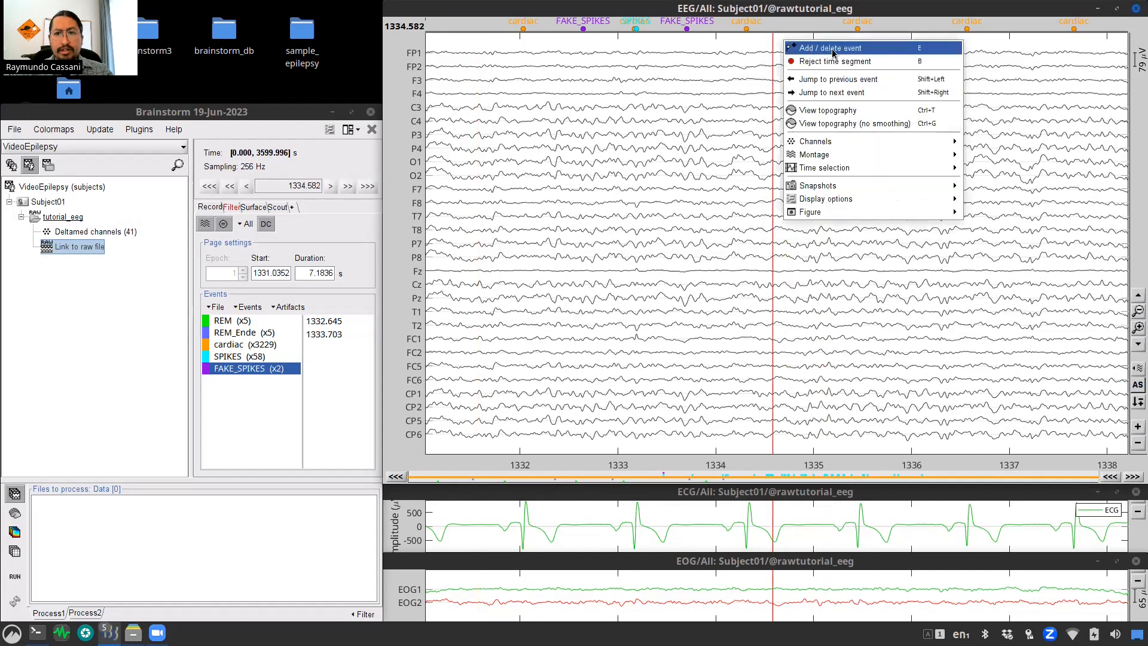
click(832, 50)
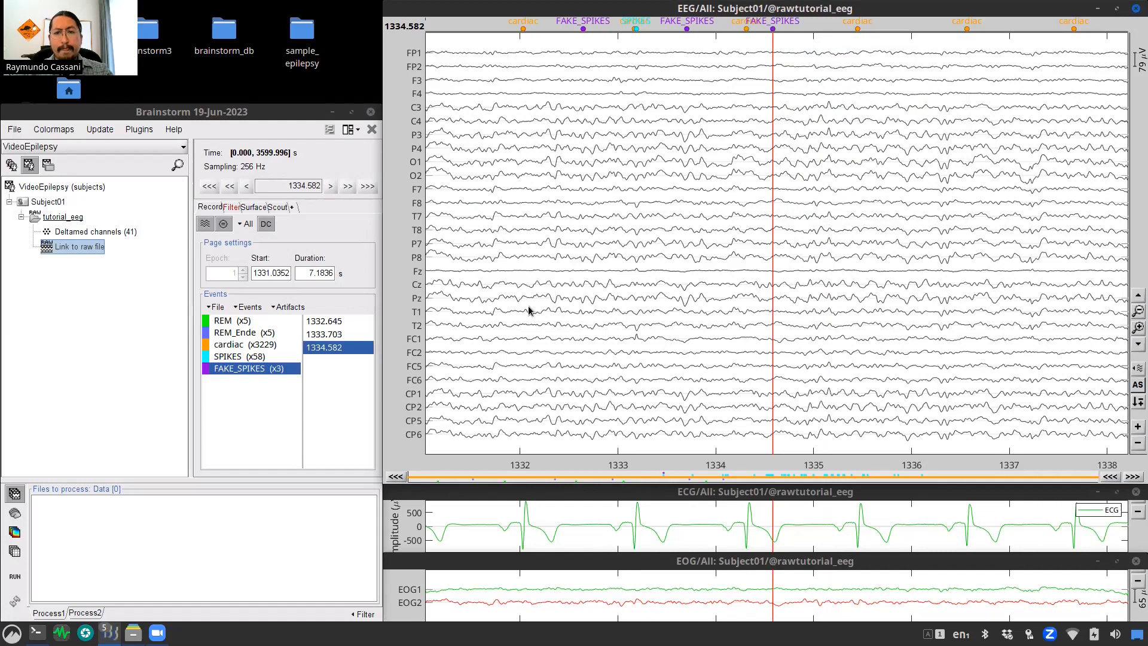
Step: Delete the FAKE_SPIKES event group together with all its events
click(248, 358)
click(249, 368)
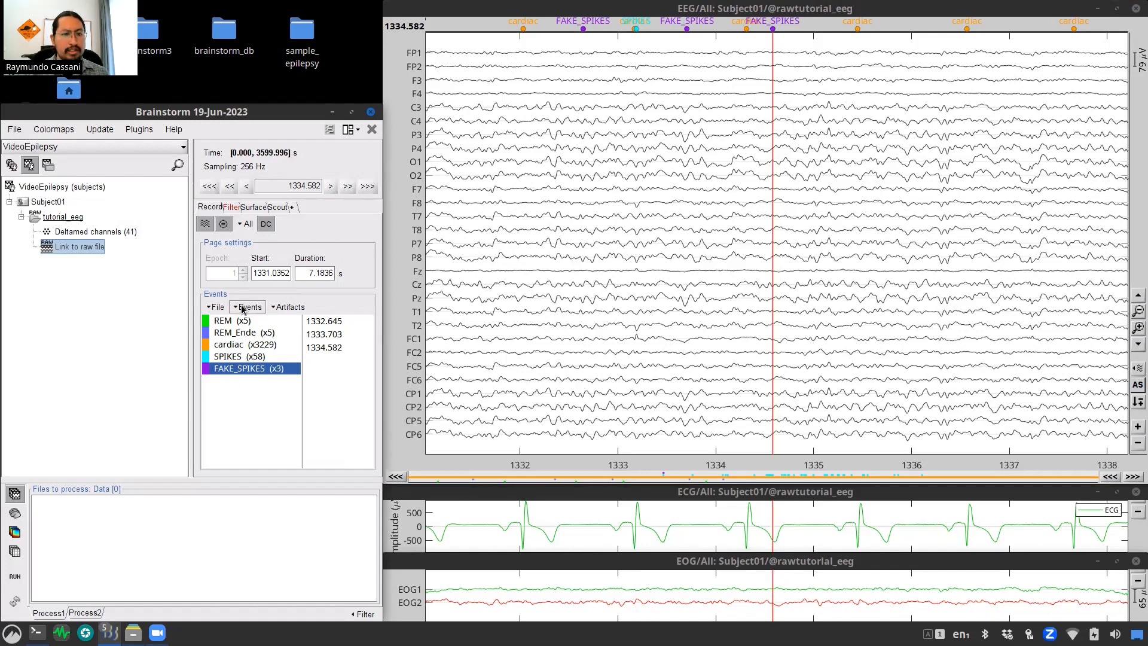
click(248, 358)
click(249, 368)
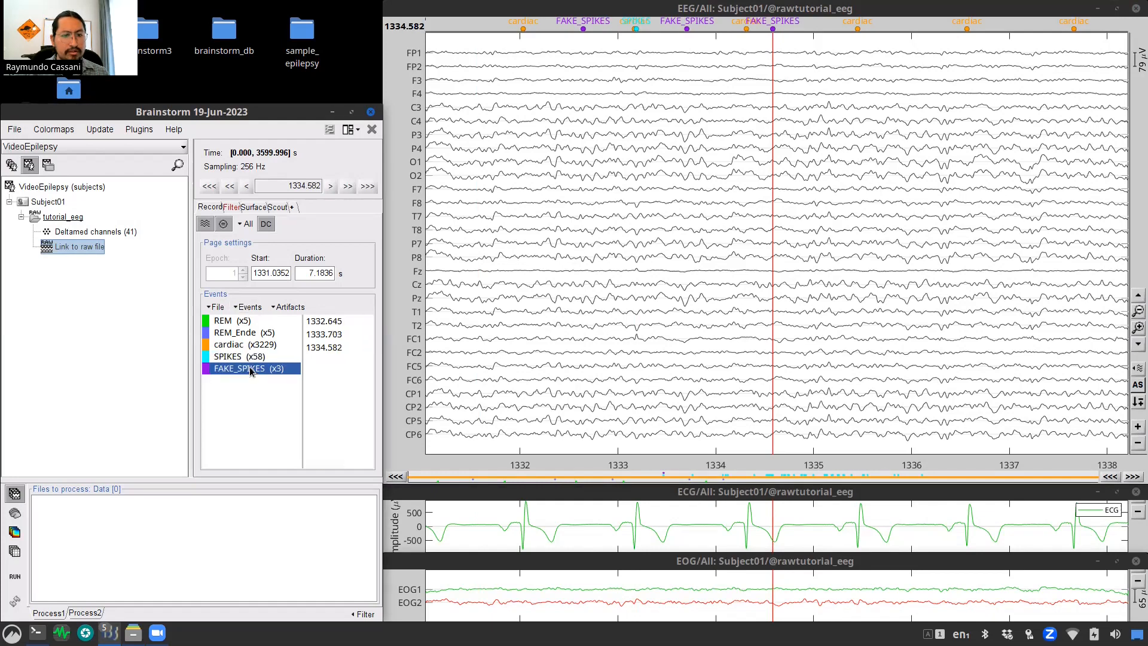
click(250, 307)
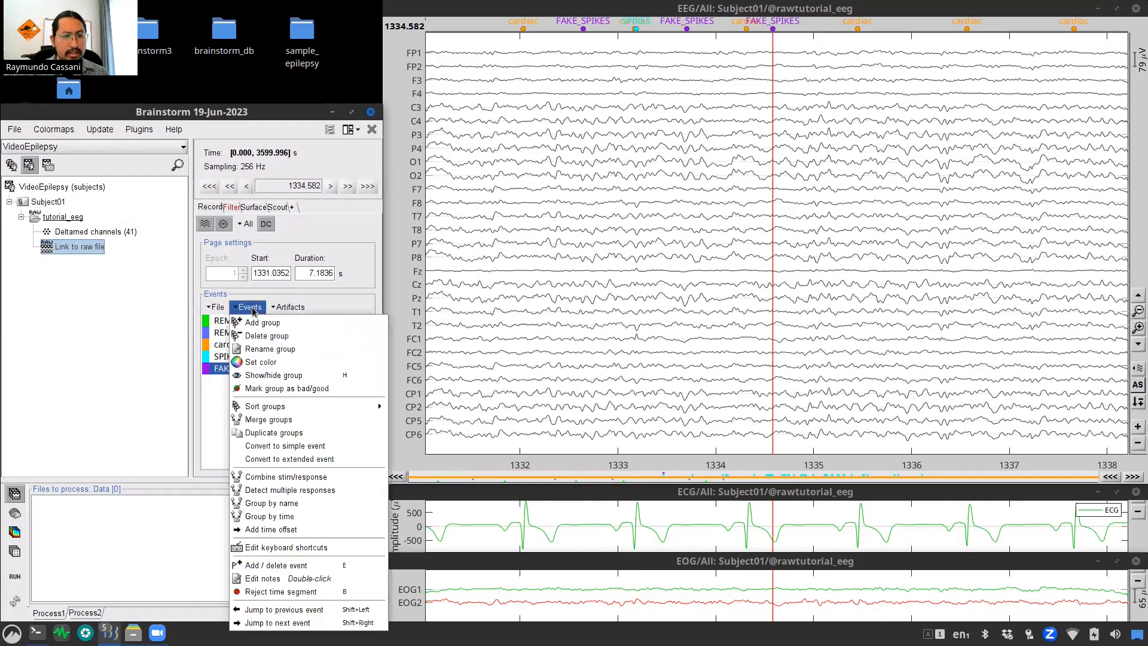
click(279, 336)
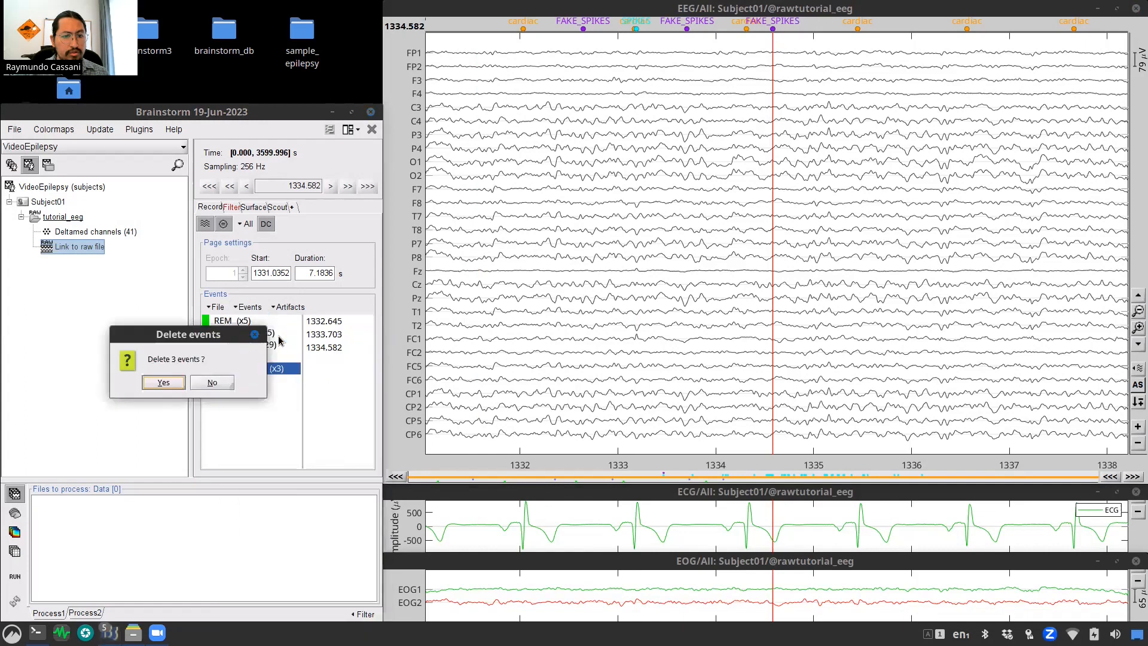
click(163, 384)
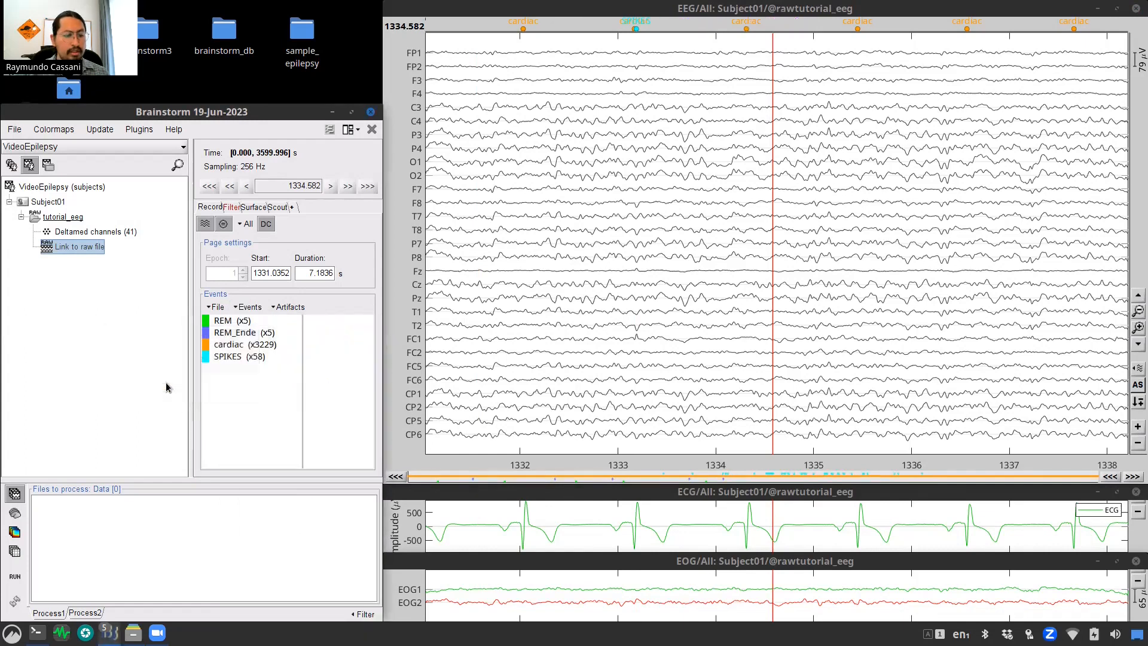
Step: Close all figures and save the event modifications for tutorial_eeg.bin
click(371, 133)
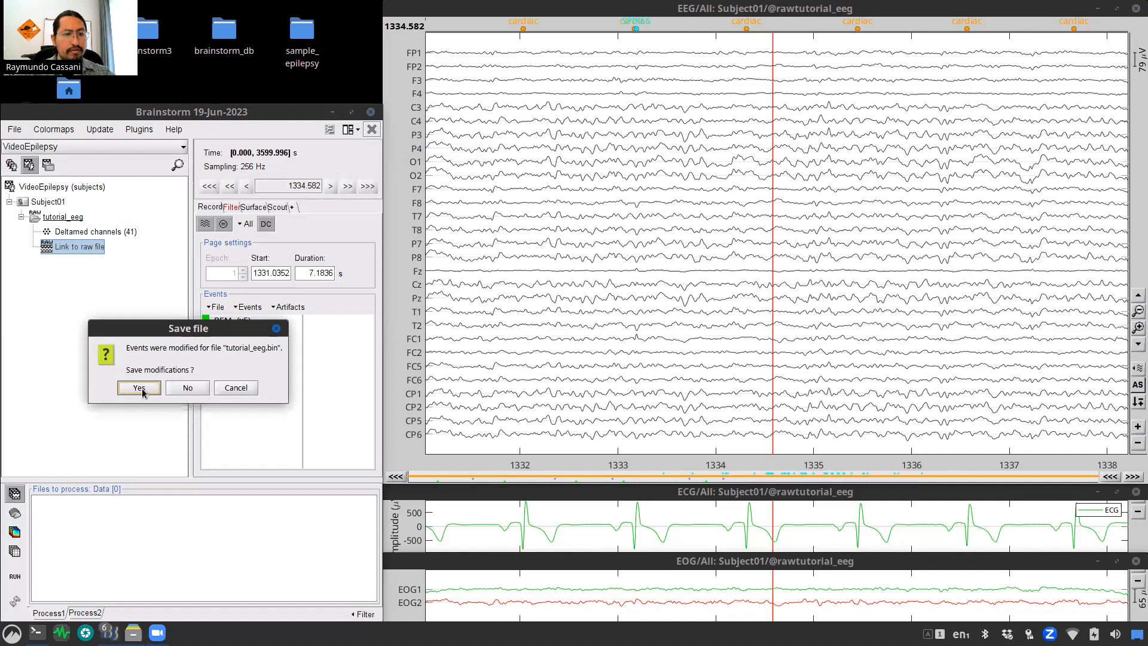
click(139, 388)
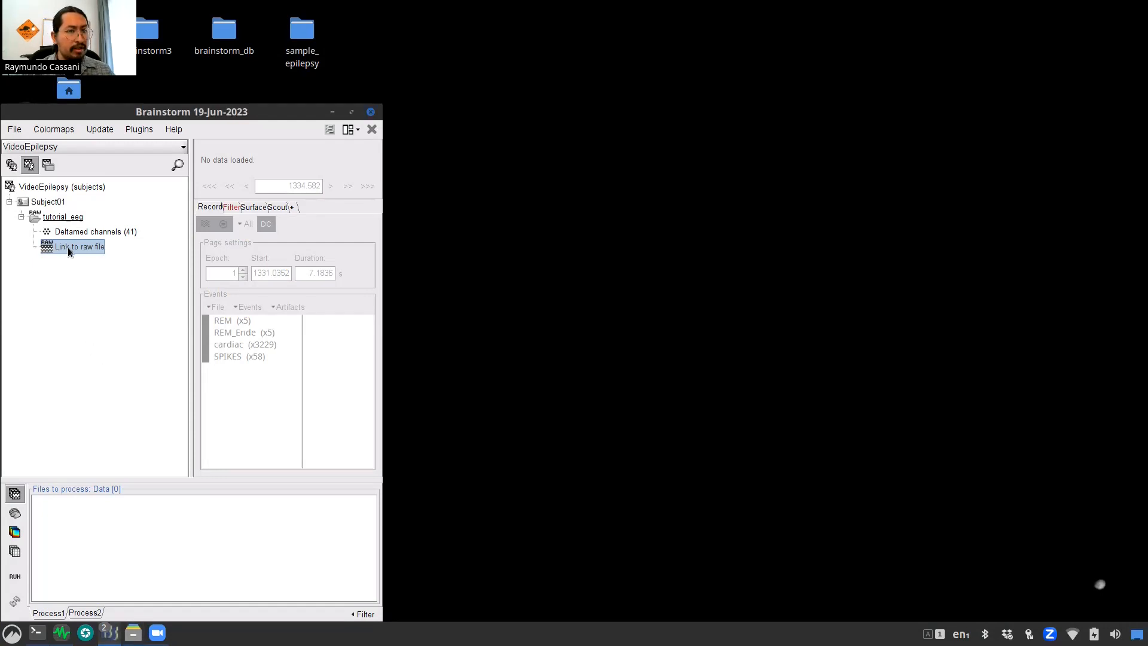
Step: Add the linked raw file to the files to process and choose the Power spectrum density (Welch) process in the pipeline editor
drag(67, 247, 91, 535)
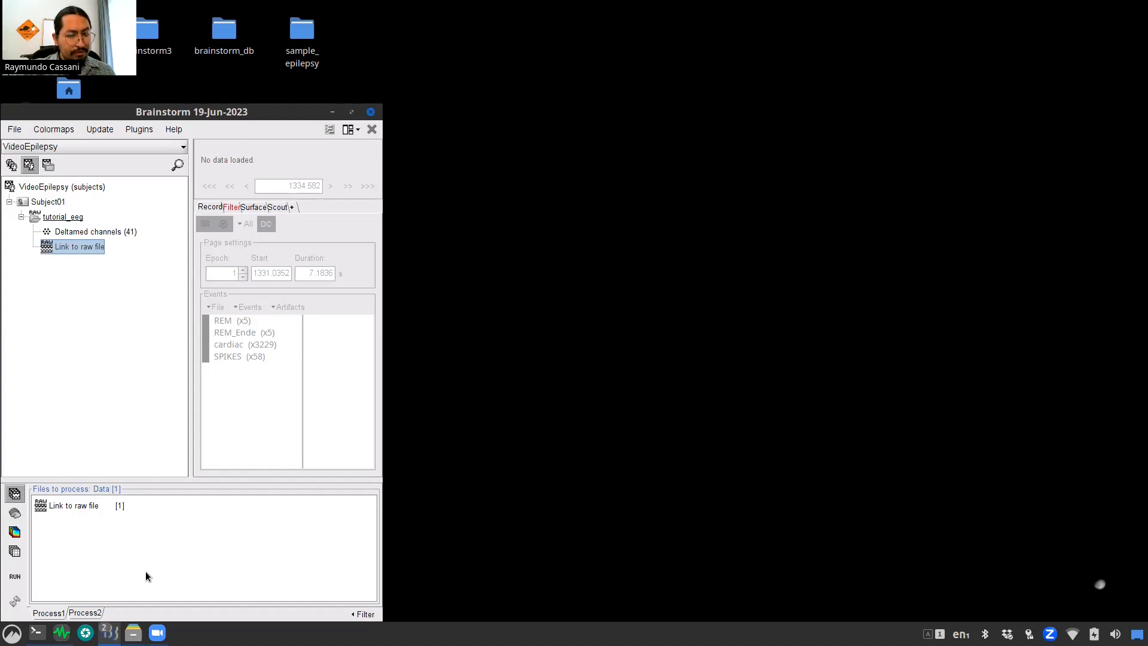
click(15, 580)
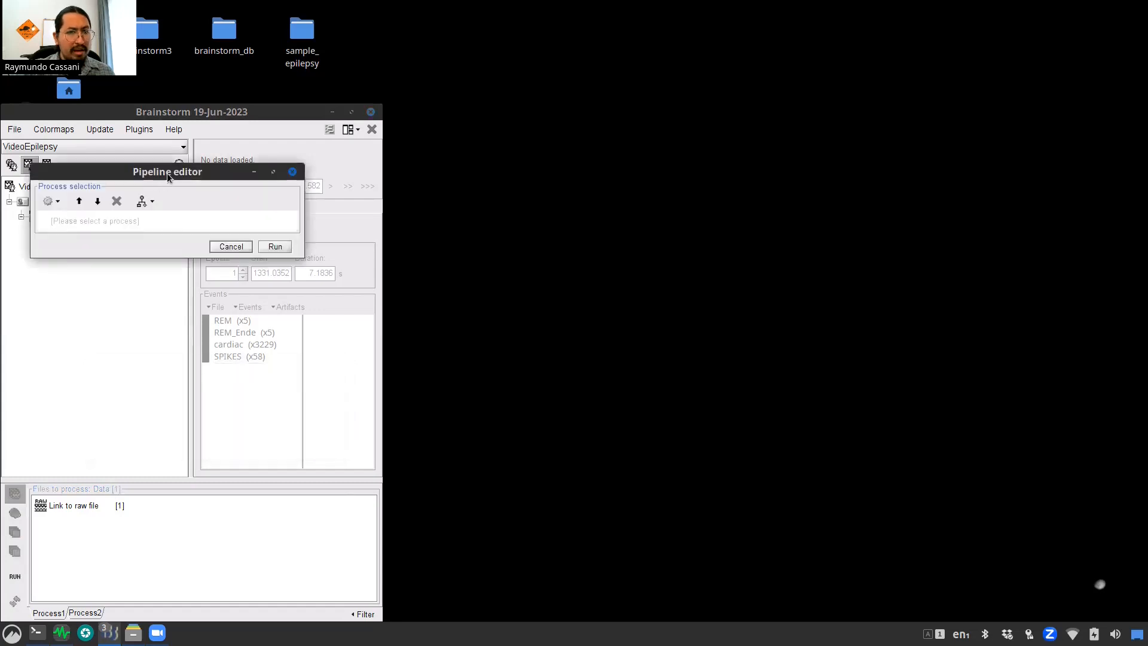
drag(167, 174, 532, 110)
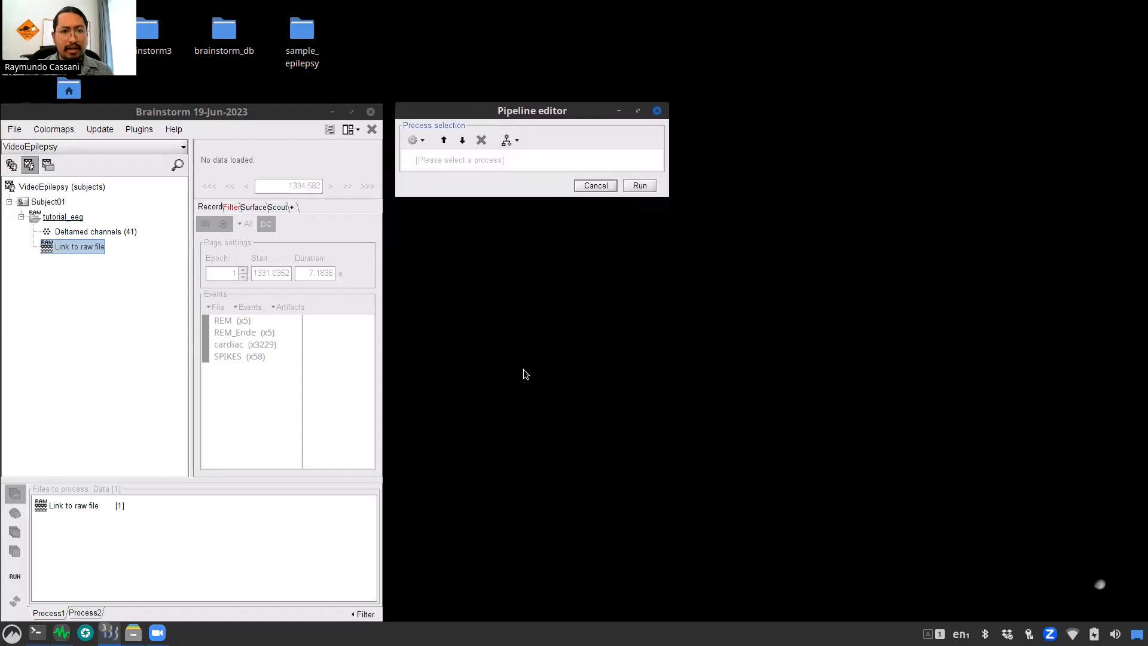
click(417, 142)
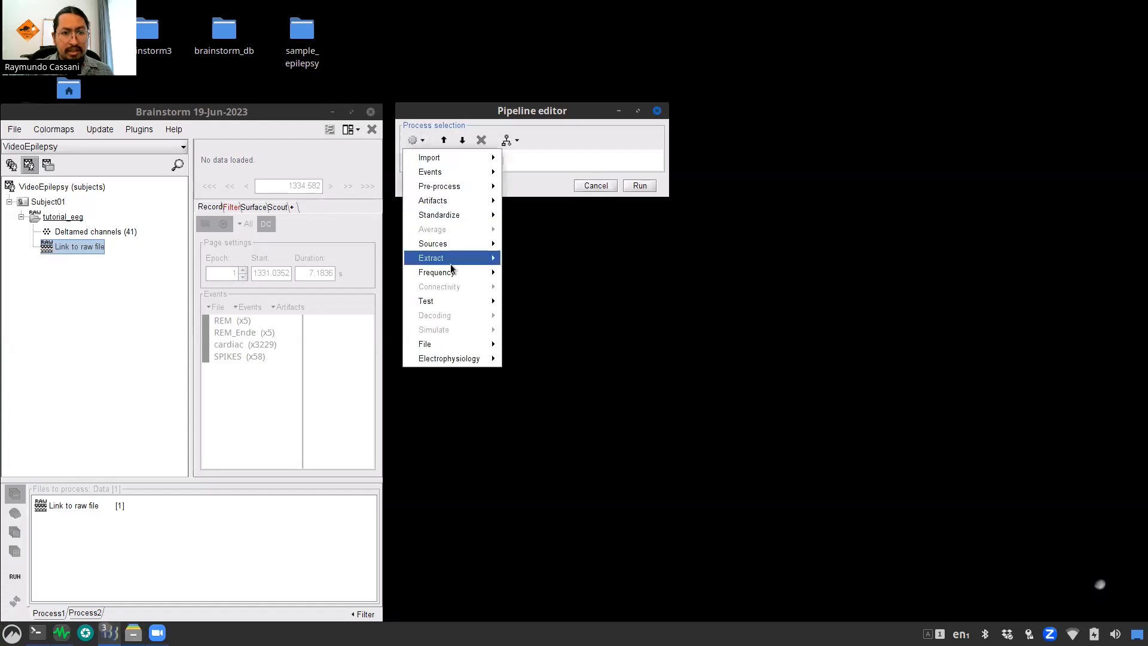
mouse_move(453, 272)
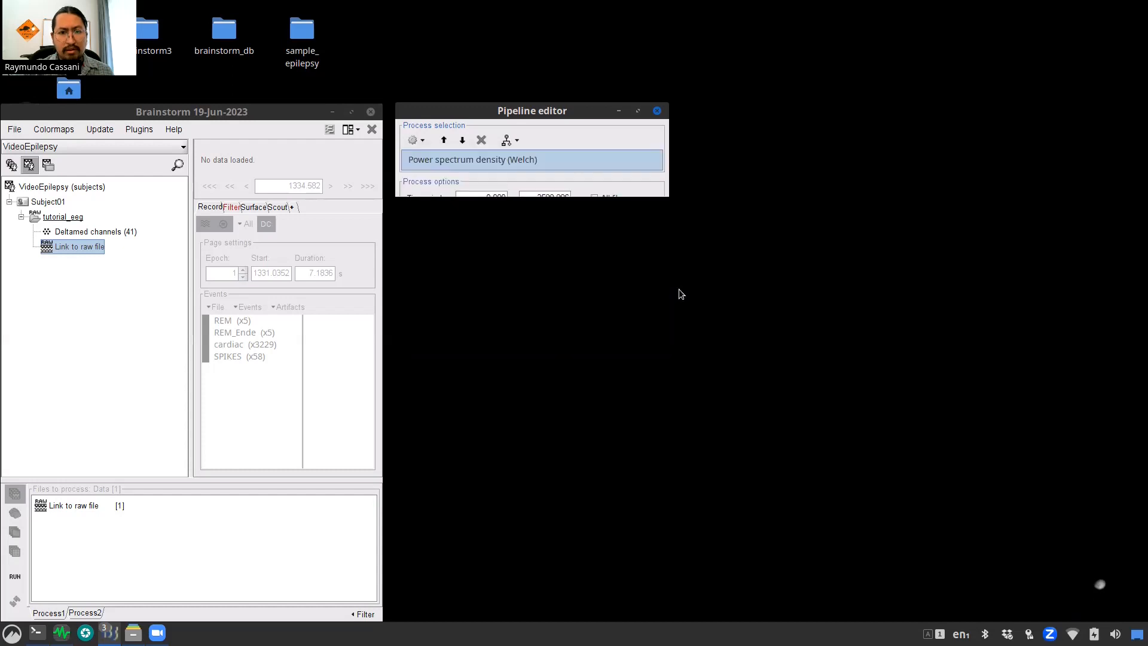
Step: Compute the Welch power spectrum density over the entire file for the EEG sensors, with 10 s windows and 50% overlap
click(680, 288)
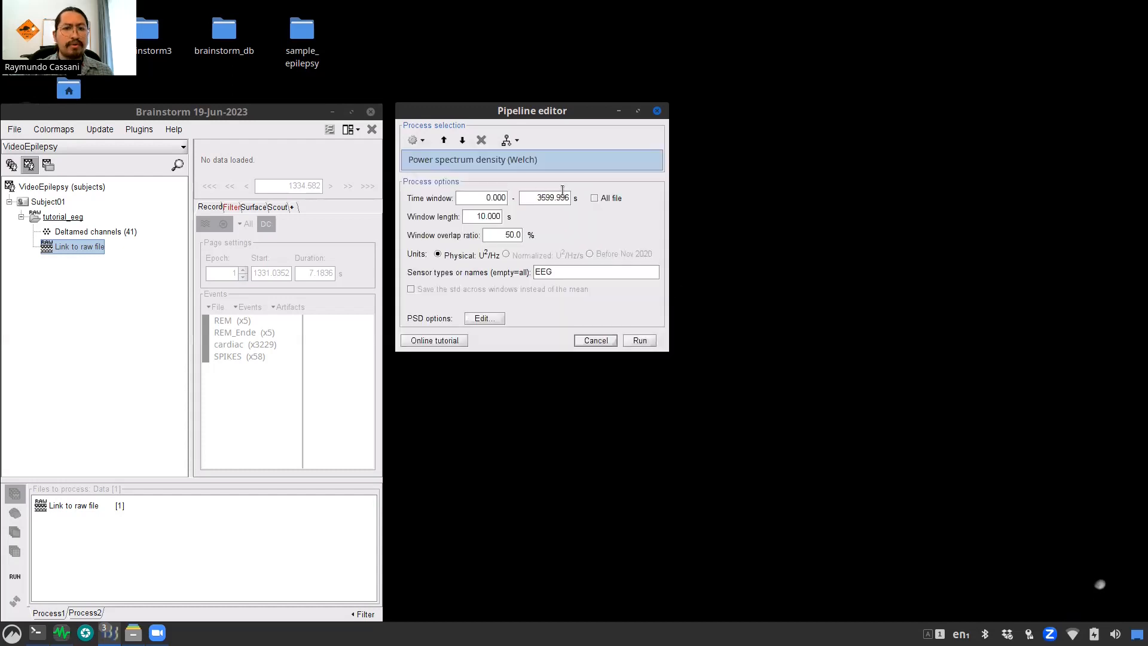
click(593, 198)
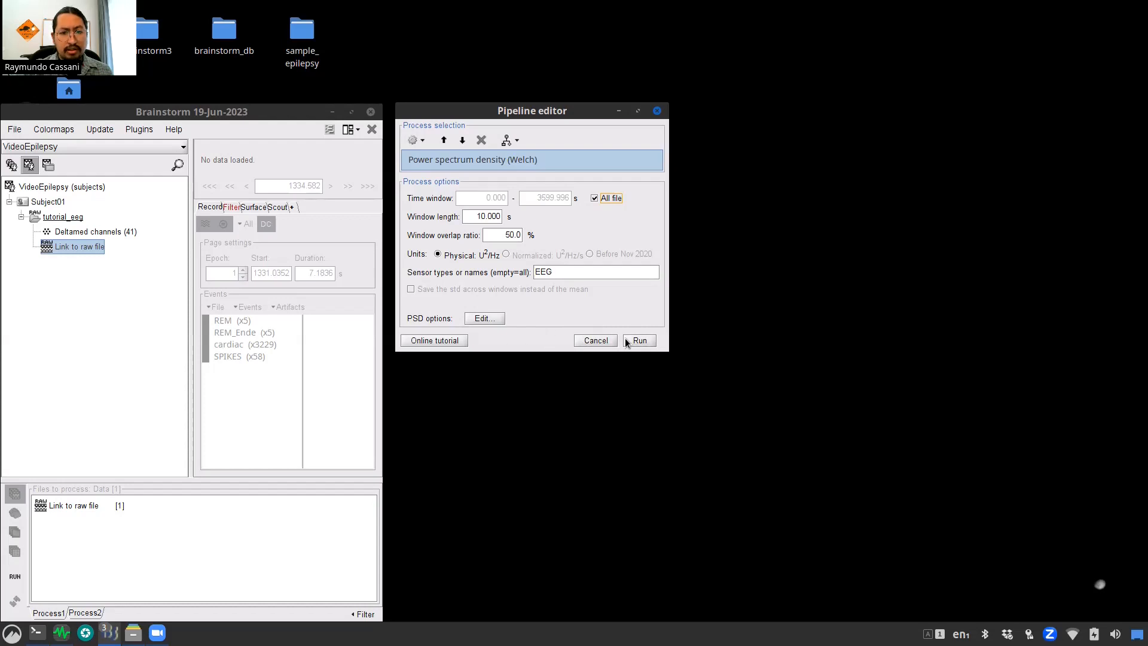
click(640, 340)
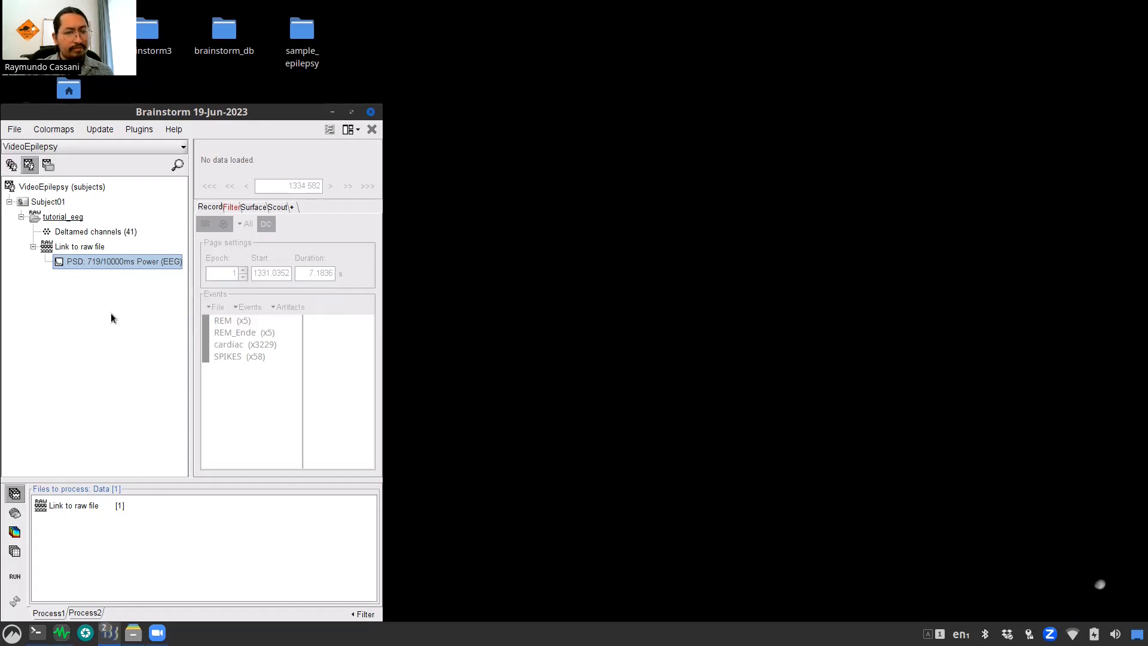
Step: Display the PSD file's power spectrum and open its 2D sensor cap topography
double_click(81, 261)
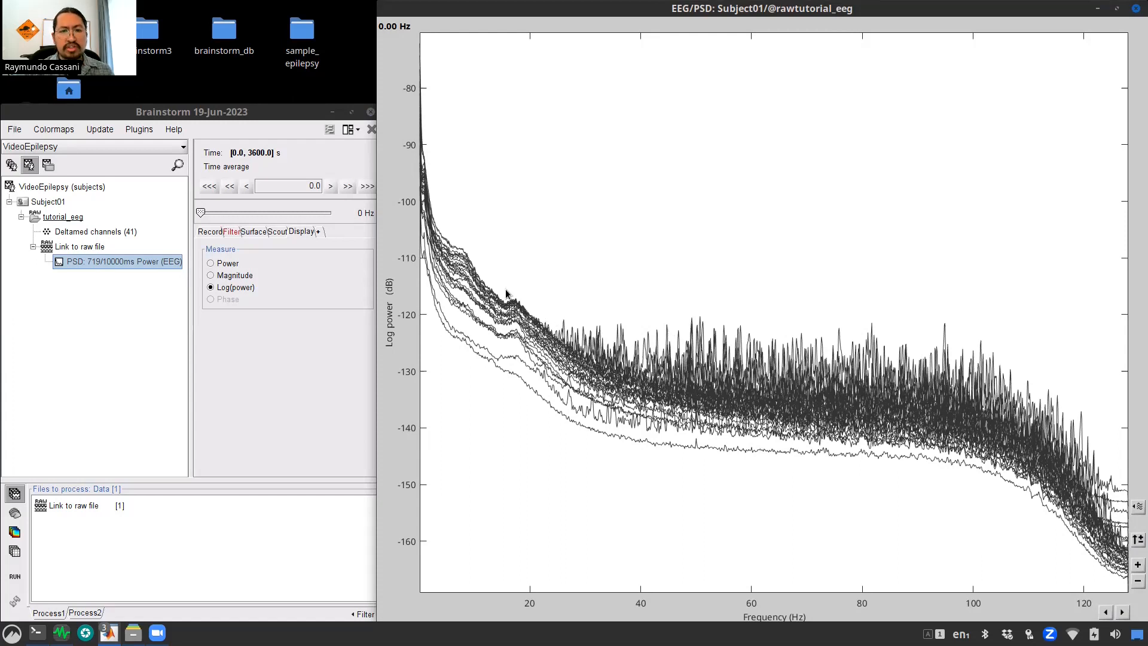
right_click(517, 200)
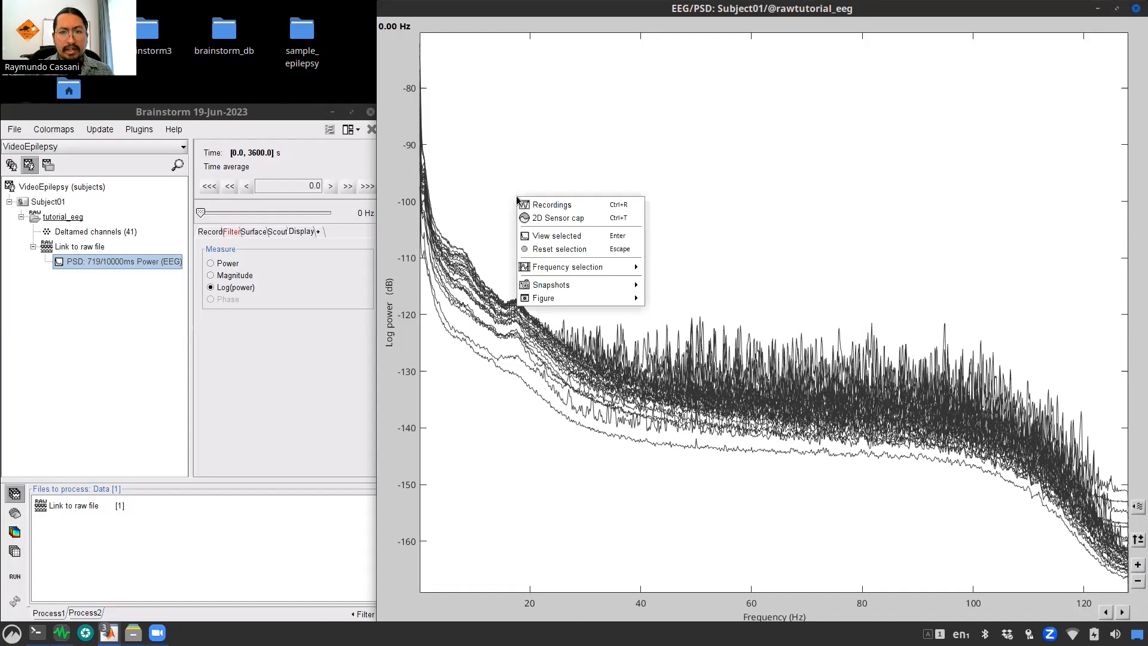
click(560, 219)
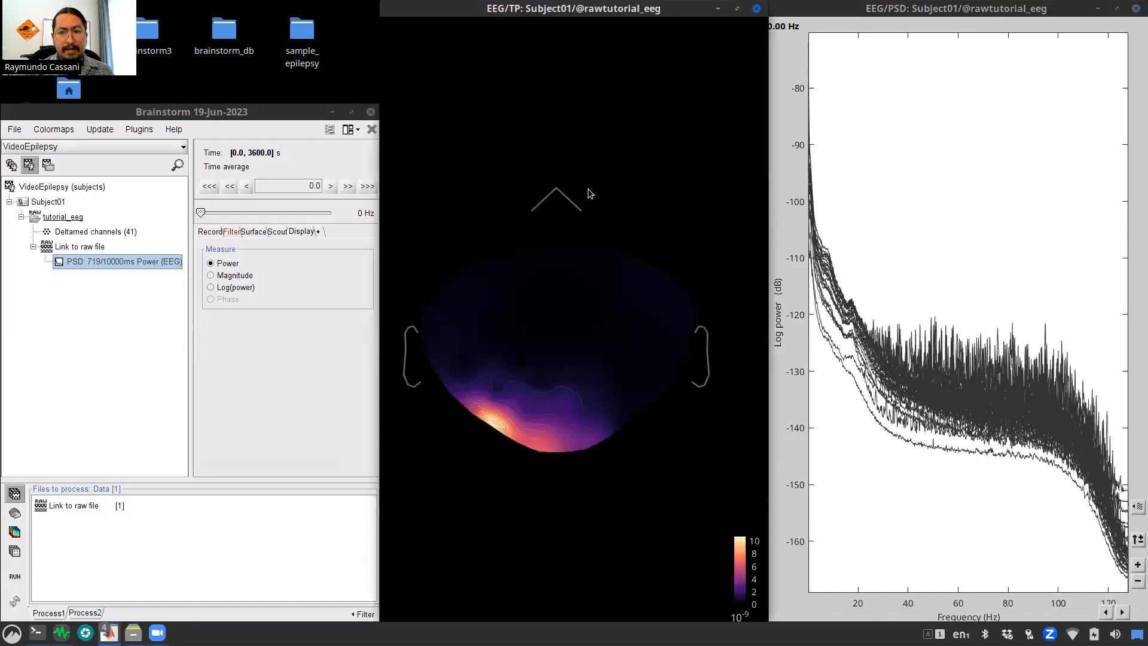
Step: Show the sensor positions and their channel labels on the 2D sensor cap topography
right_click(604, 171)
mouse_move(659, 272)
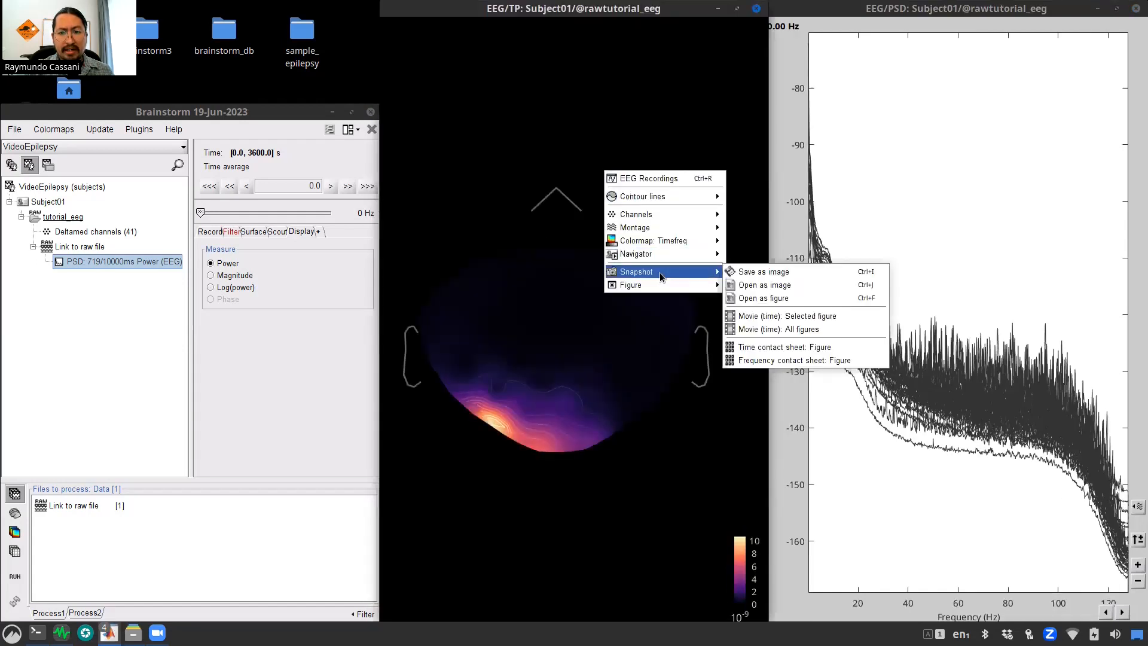
mouse_move(700, 216)
click(742, 214)
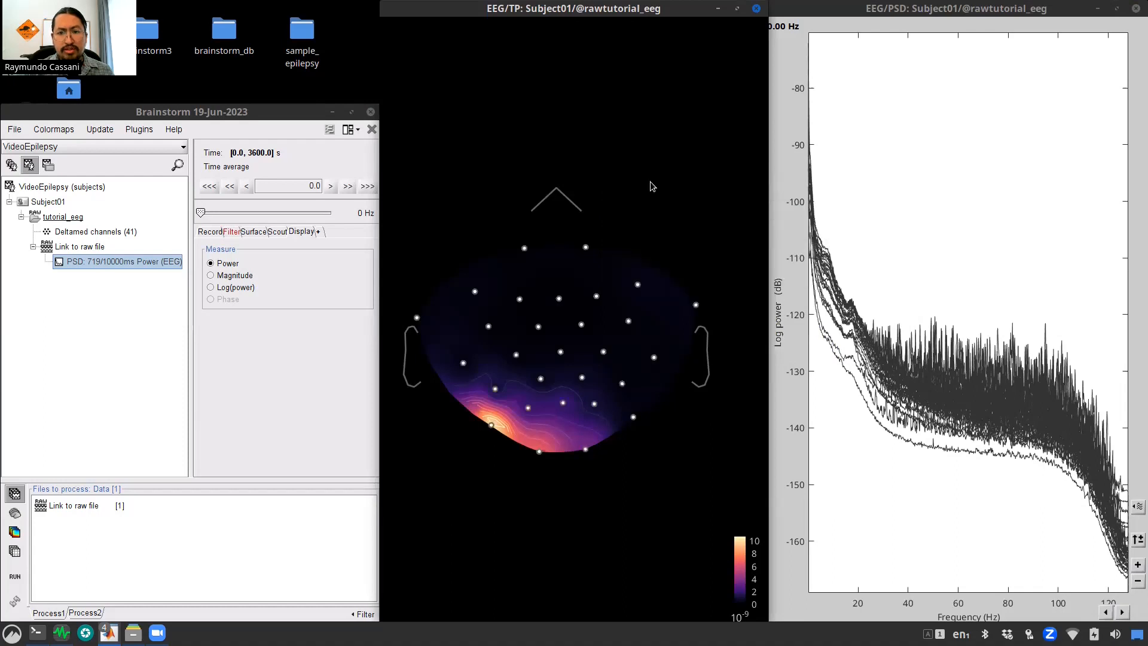
right_click(574, 170)
mouse_move(649, 210)
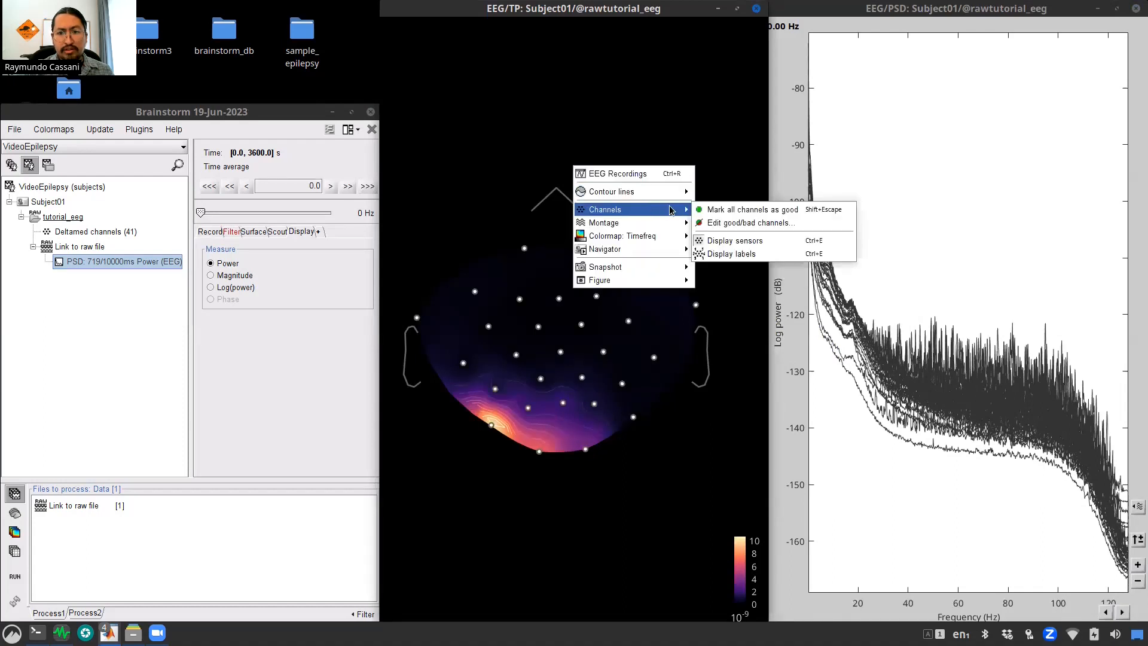
click(722, 255)
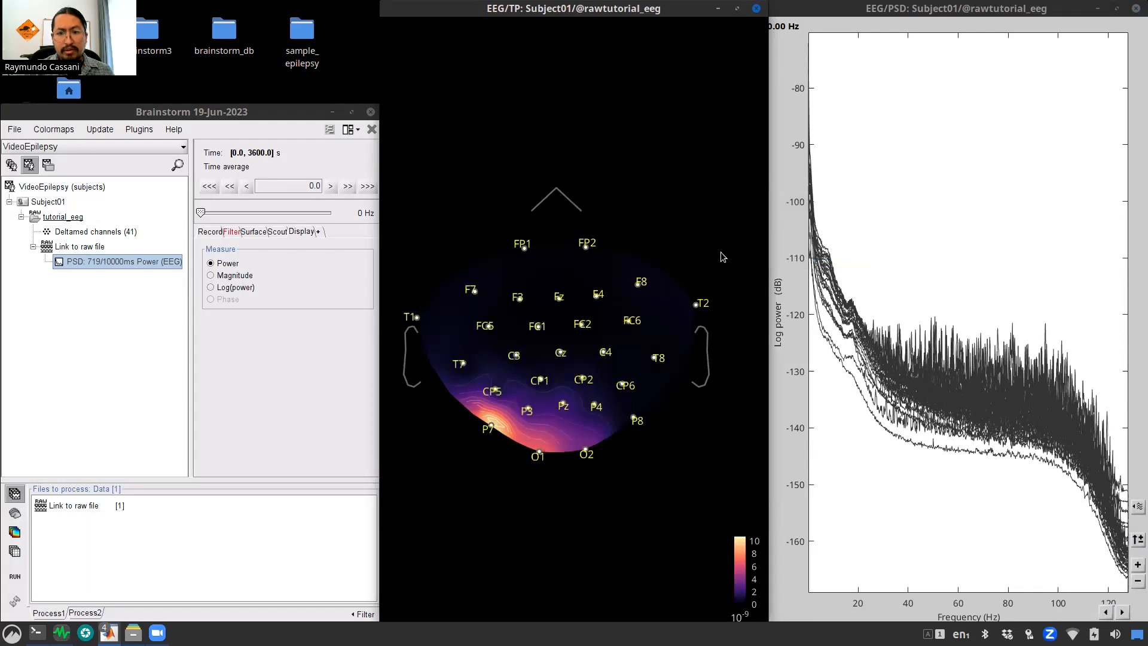
Step: Examine individual channel spectra by selecting FP2, F4, F8 and T2 on the topography, and close the topography figure
click(587, 247)
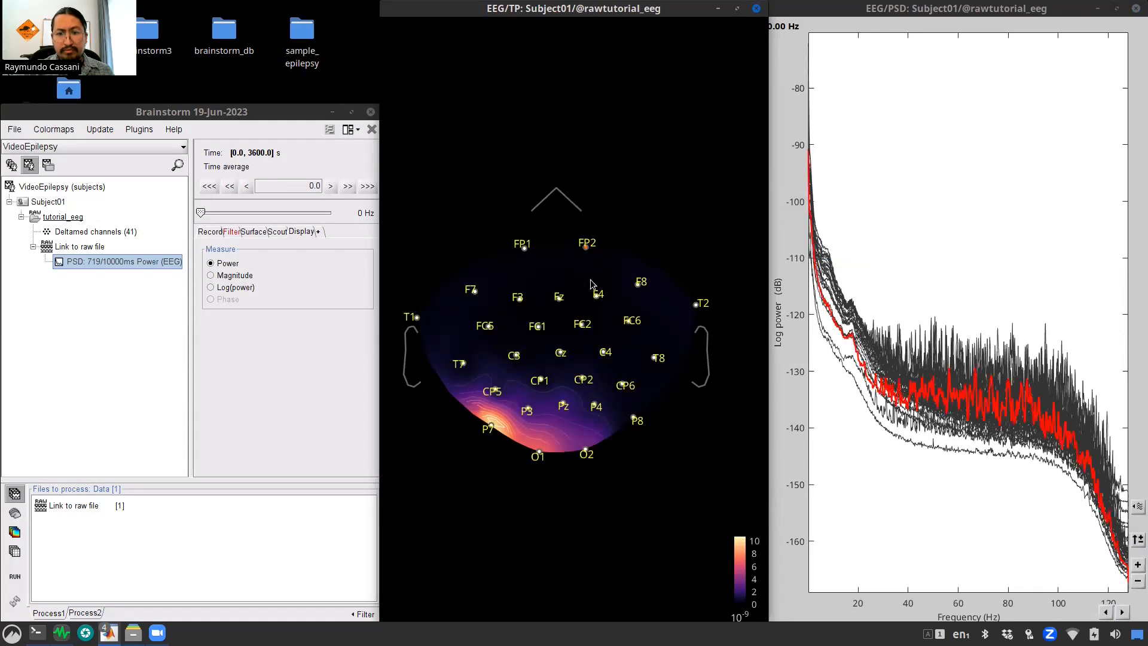
click(598, 295)
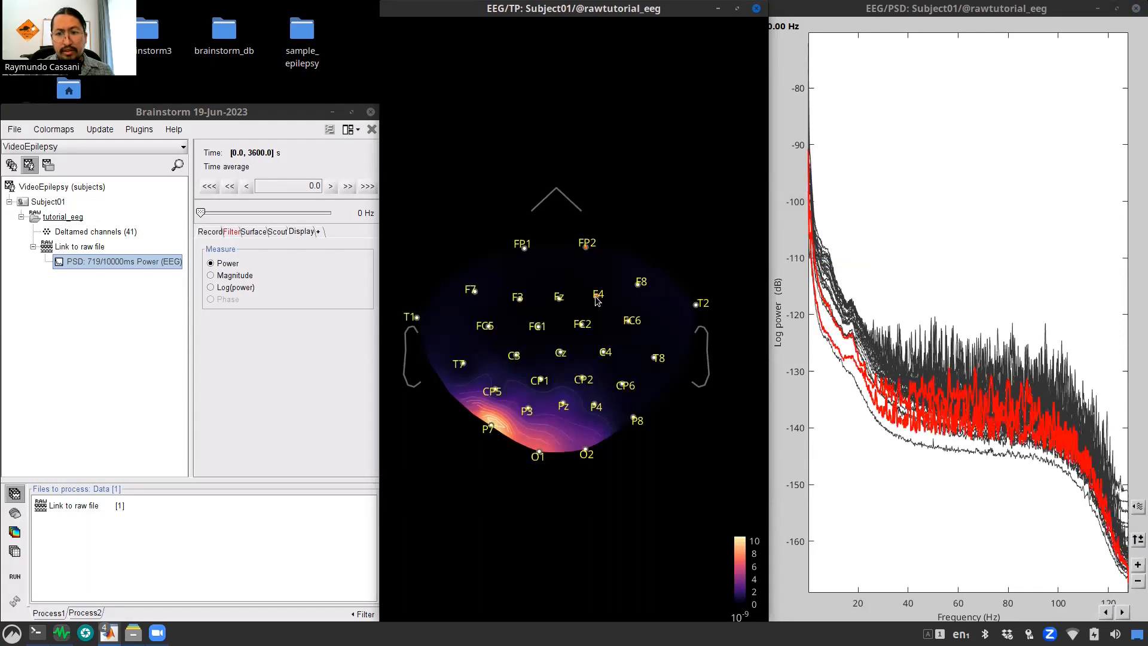
click(638, 286)
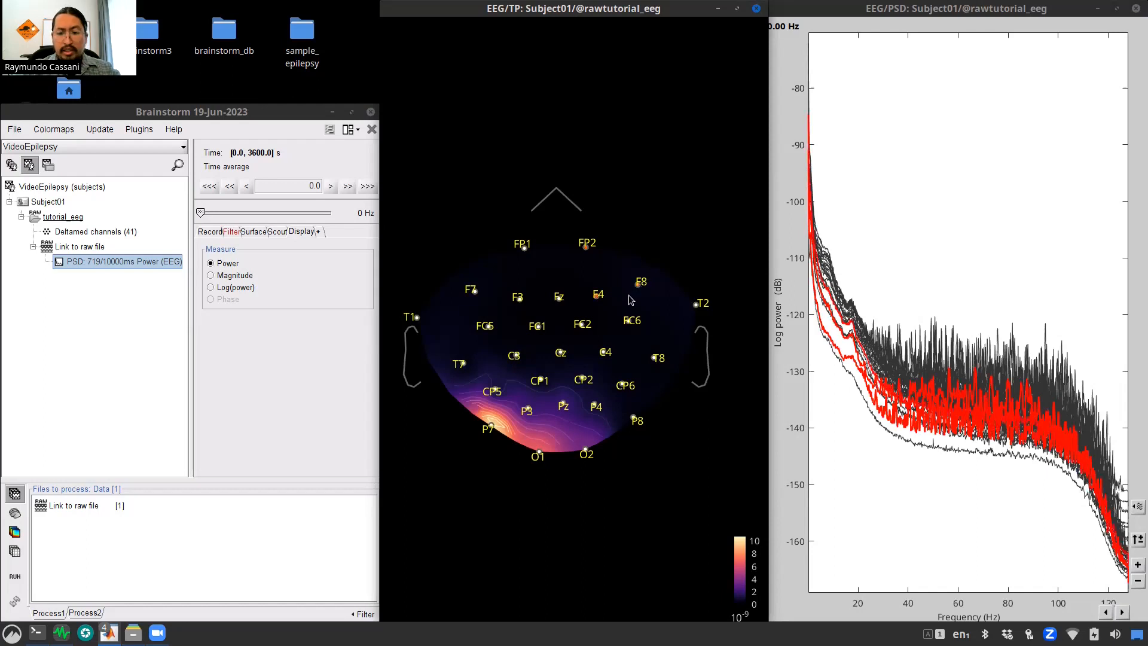
click(630, 303)
click(638, 289)
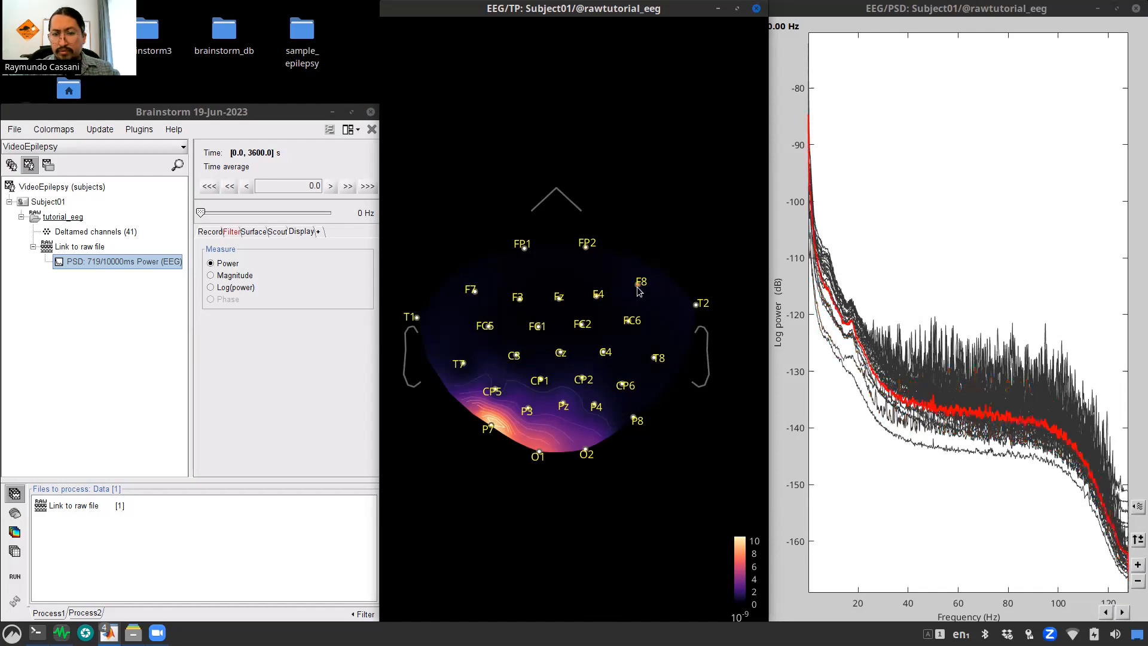
click(695, 306)
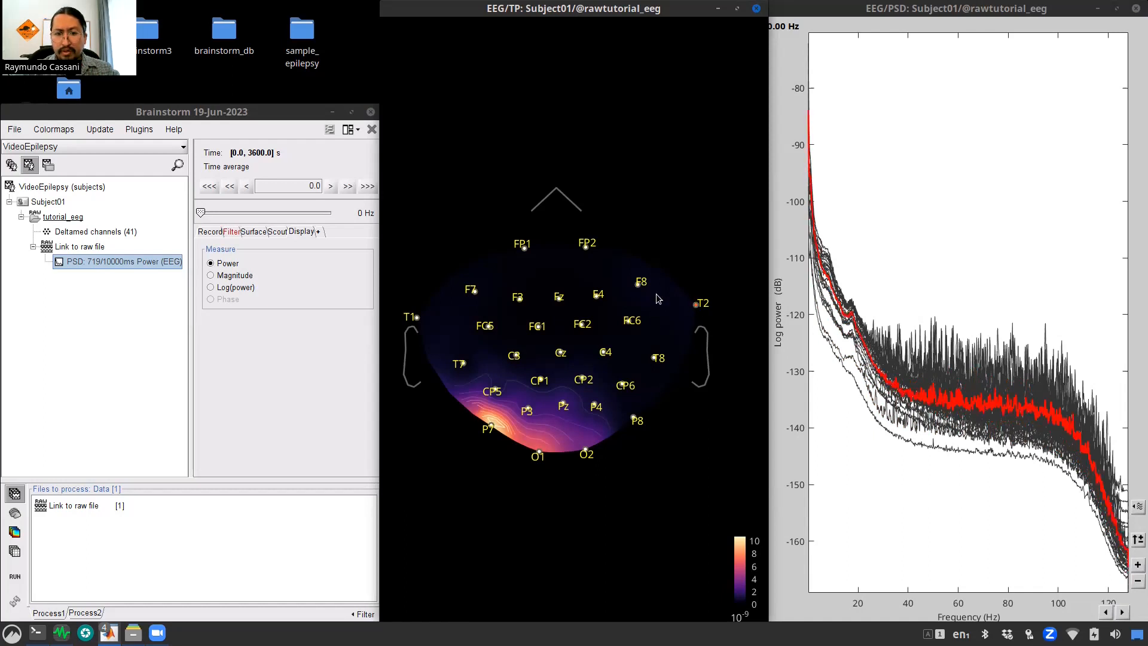
click(639, 286)
click(637, 287)
click(696, 306)
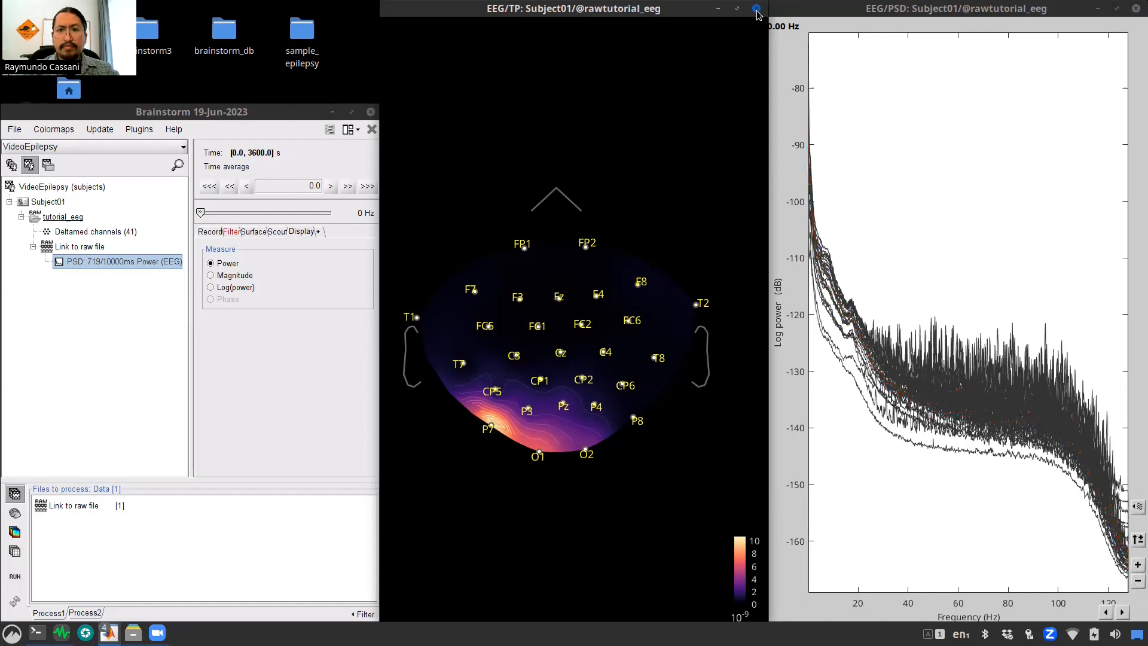
click(756, 8)
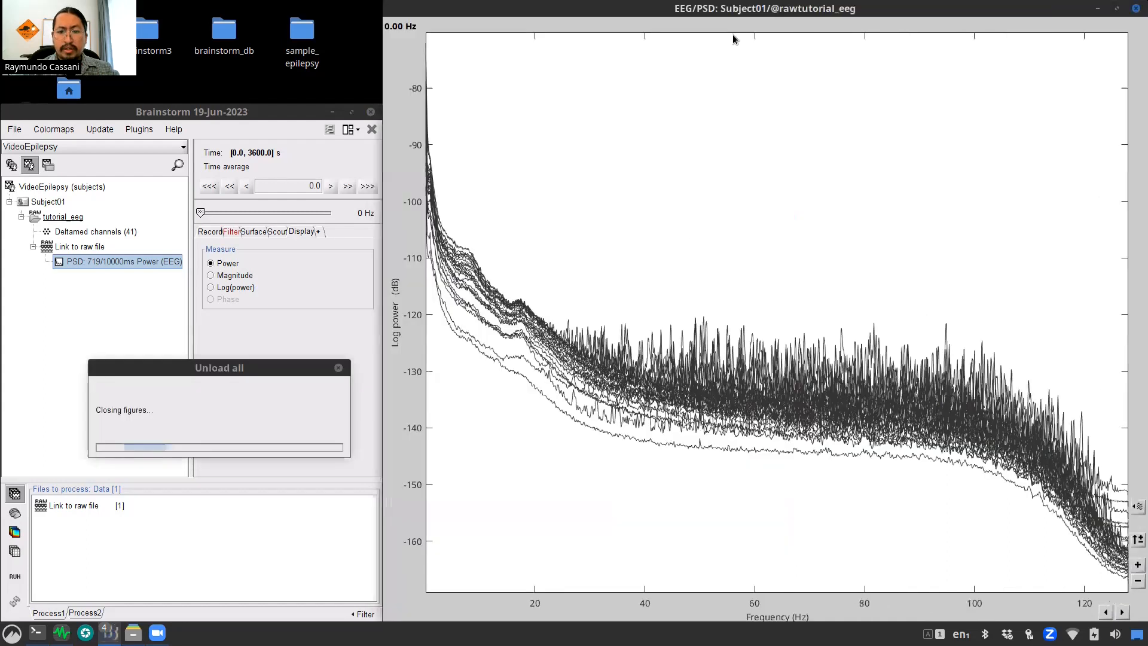
Step: Examine the power spectrum for line noise around 50 Hz and at 55.2 Hz, and close the PSD figure
click(697, 546)
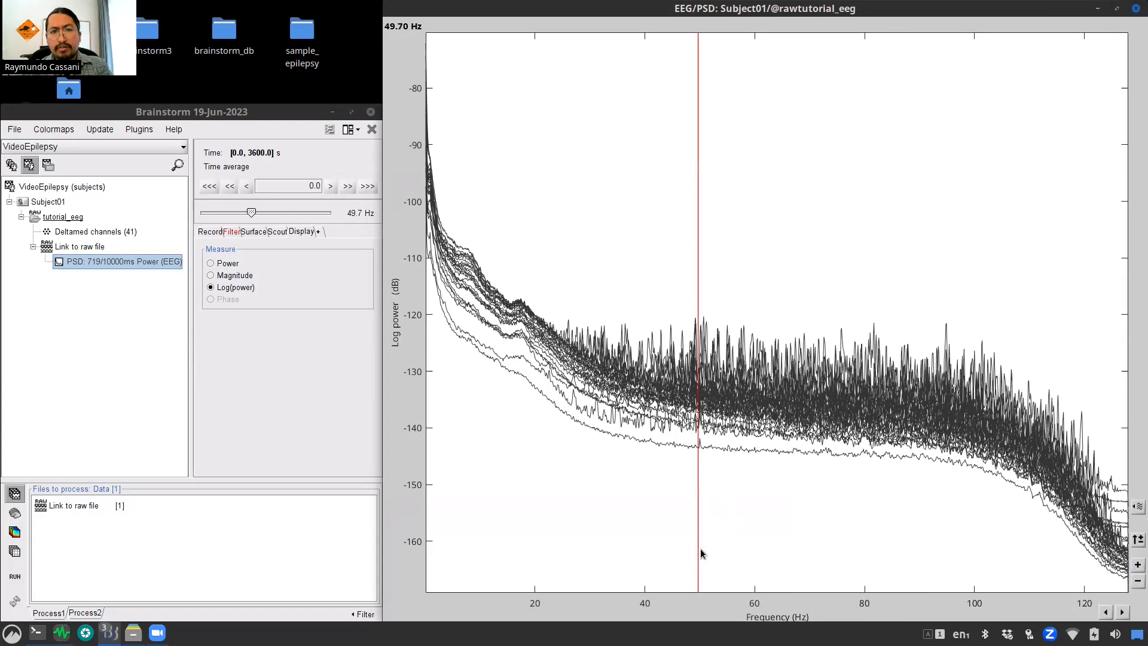
key(Right)
key(Right)
key(Right)
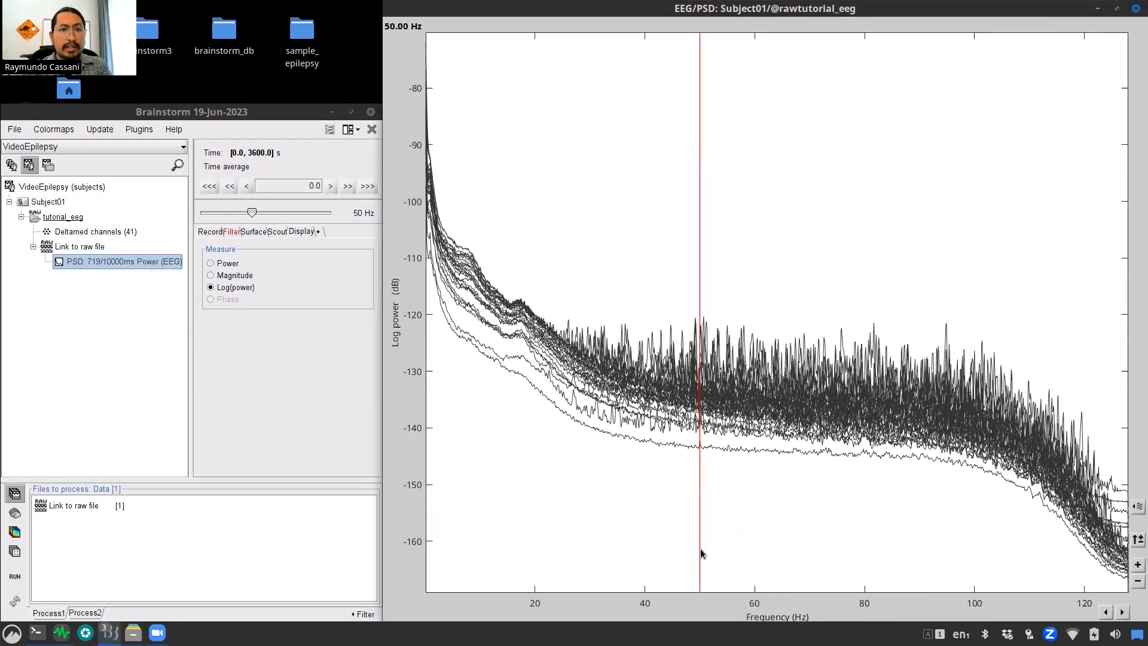
scroll(701, 548, up, 3)
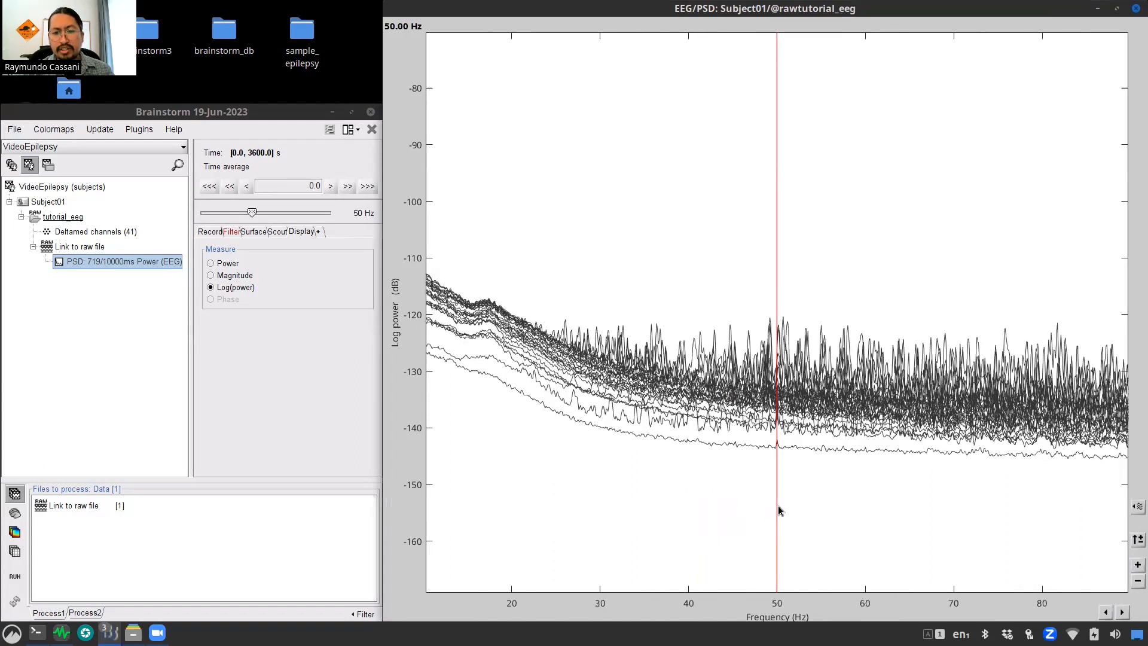
scroll(781, 473, up, 2)
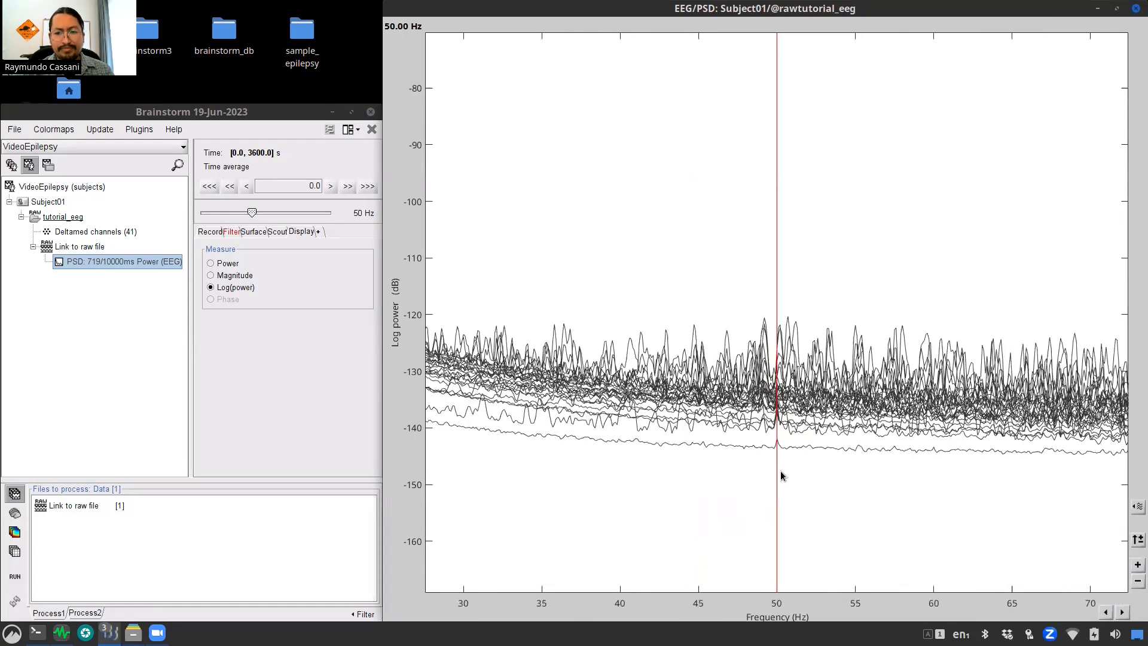
scroll(780, 475, down, 2)
scroll(691, 448, down, 3)
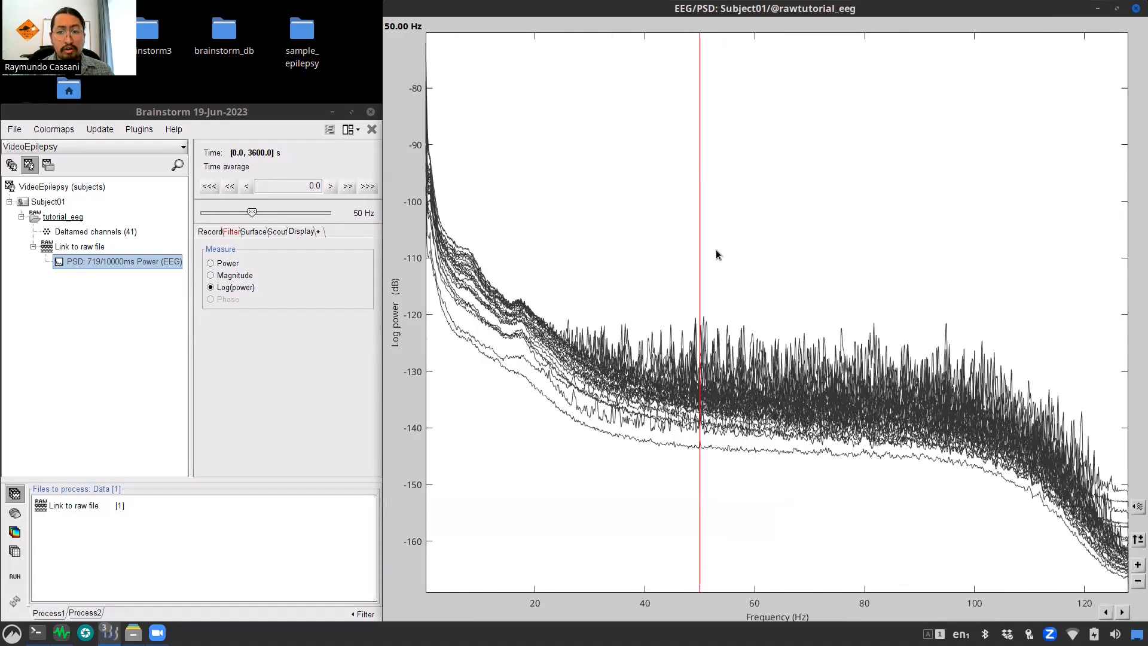
click(728, 235)
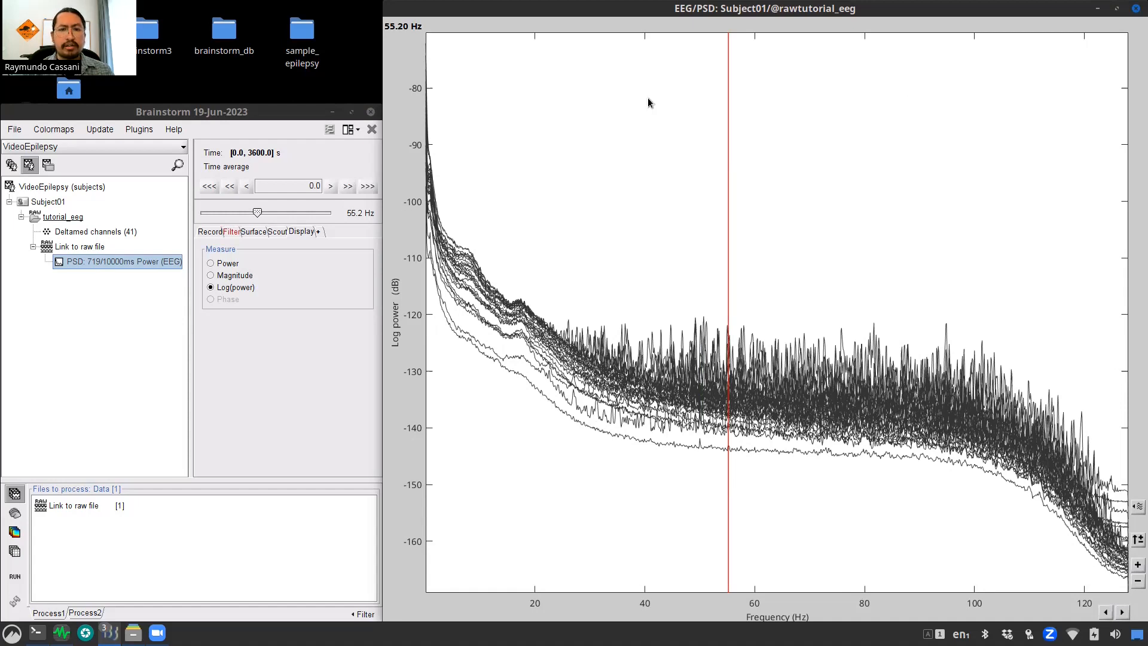
click(1135, 9)
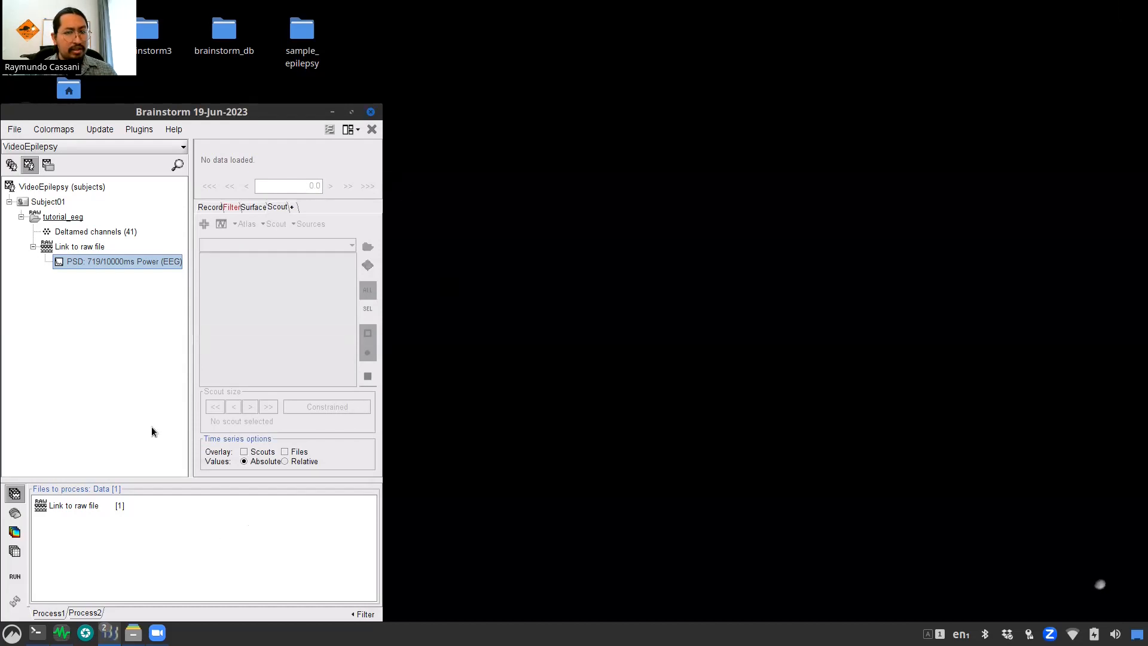
Step: Start a new processing pipeline for the linked raw file with a 0.5-80 Hz band-pass filter on the EEG sensors
right_click(116, 522)
click(70, 547)
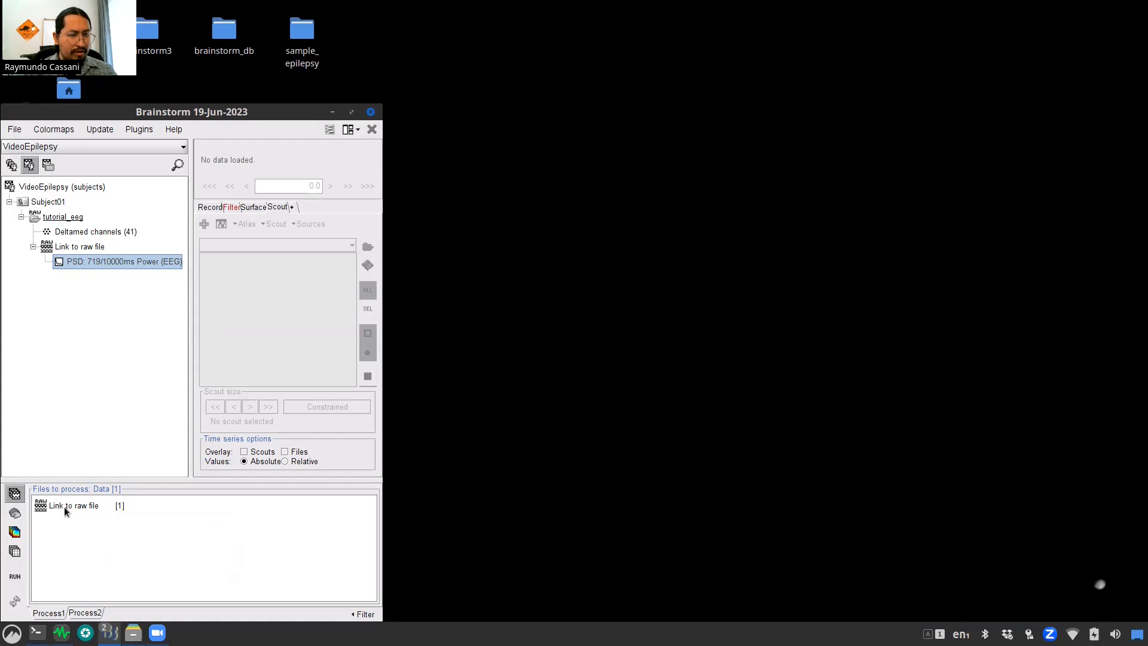
click(15, 576)
drag(113, 177, 493, 127)
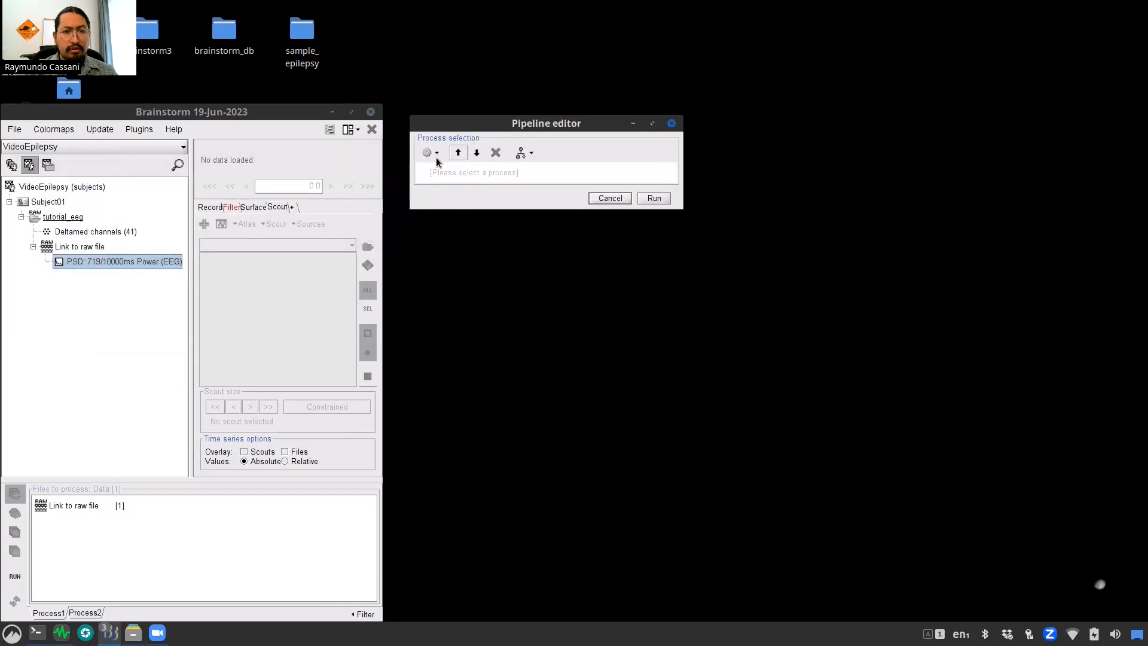
click(436, 156)
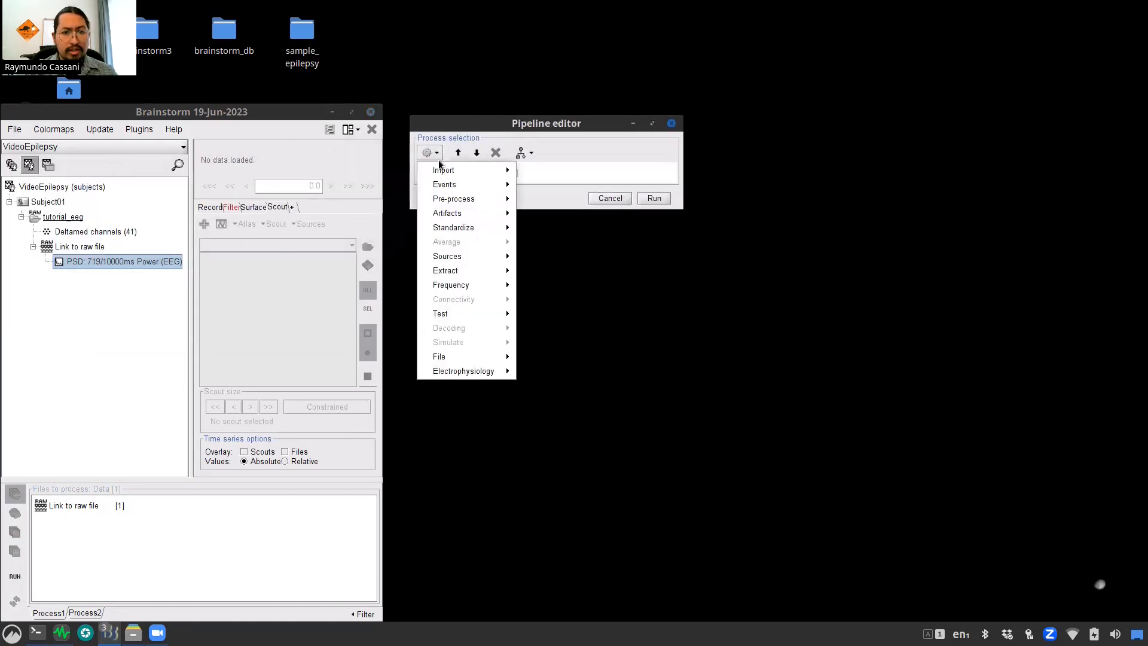
mouse_move(457, 199)
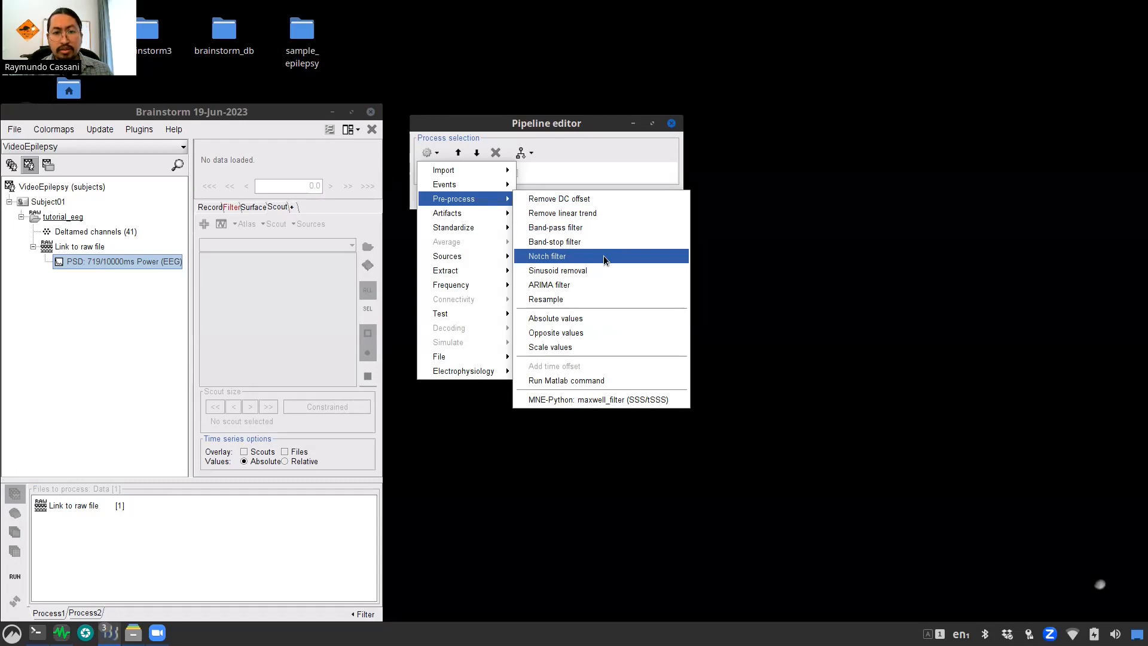
click(594, 228)
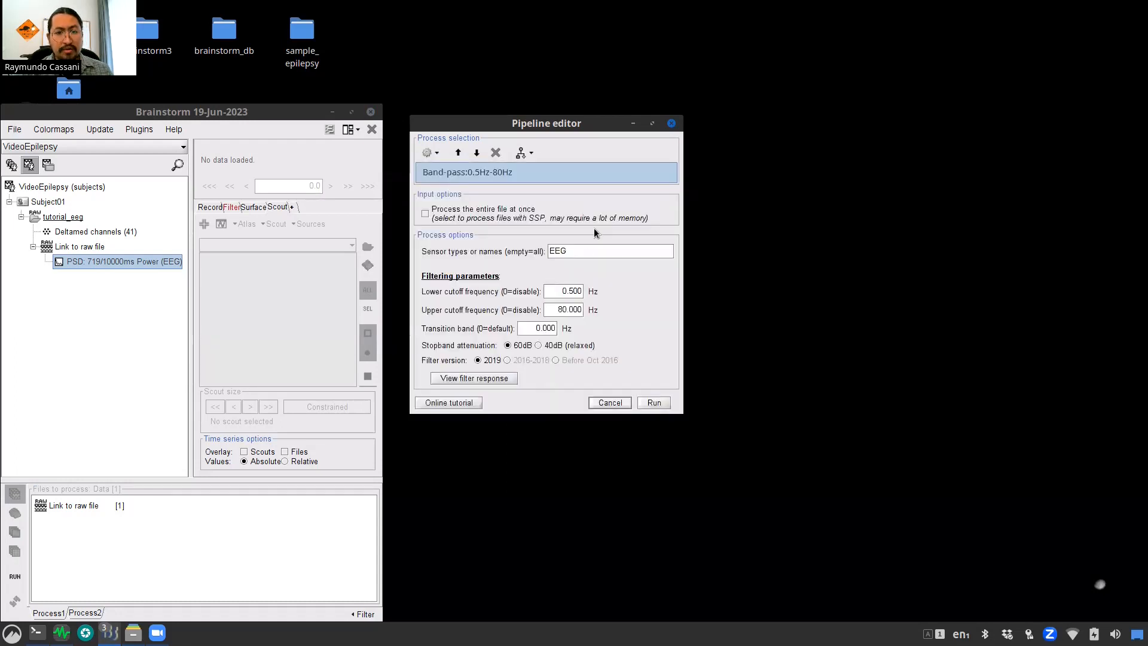
Step: Add an EEG re-reference process with the AVERAGE reference after the band-pass filter, run the pipeline and select the tutorial_eeg_band folder
click(437, 154)
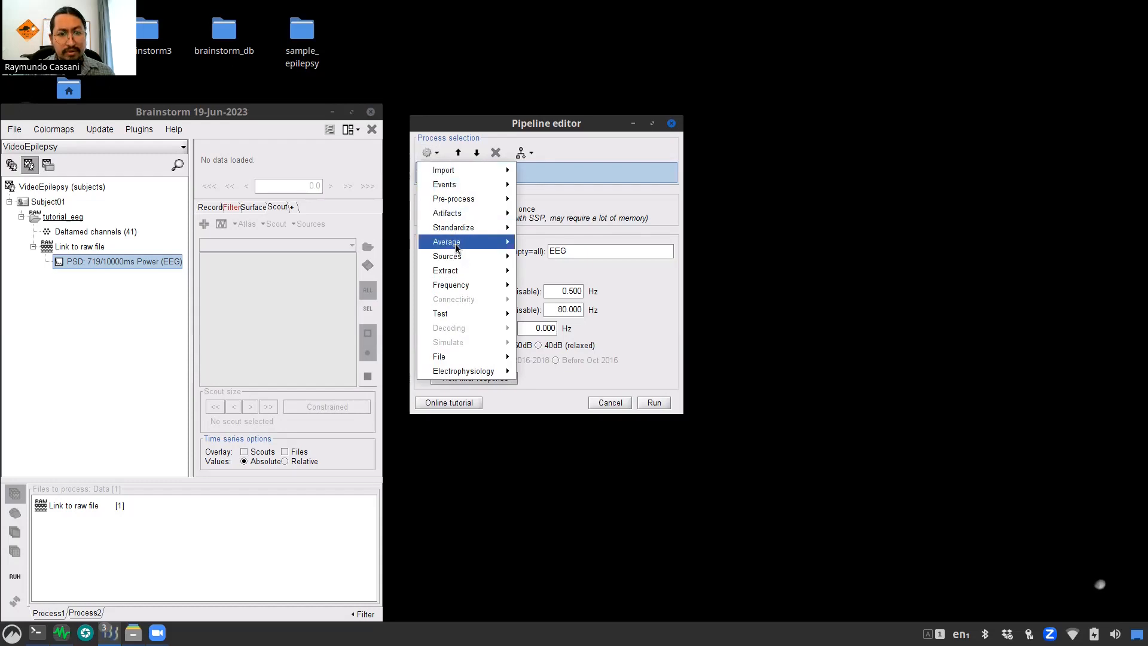
mouse_move(477, 228)
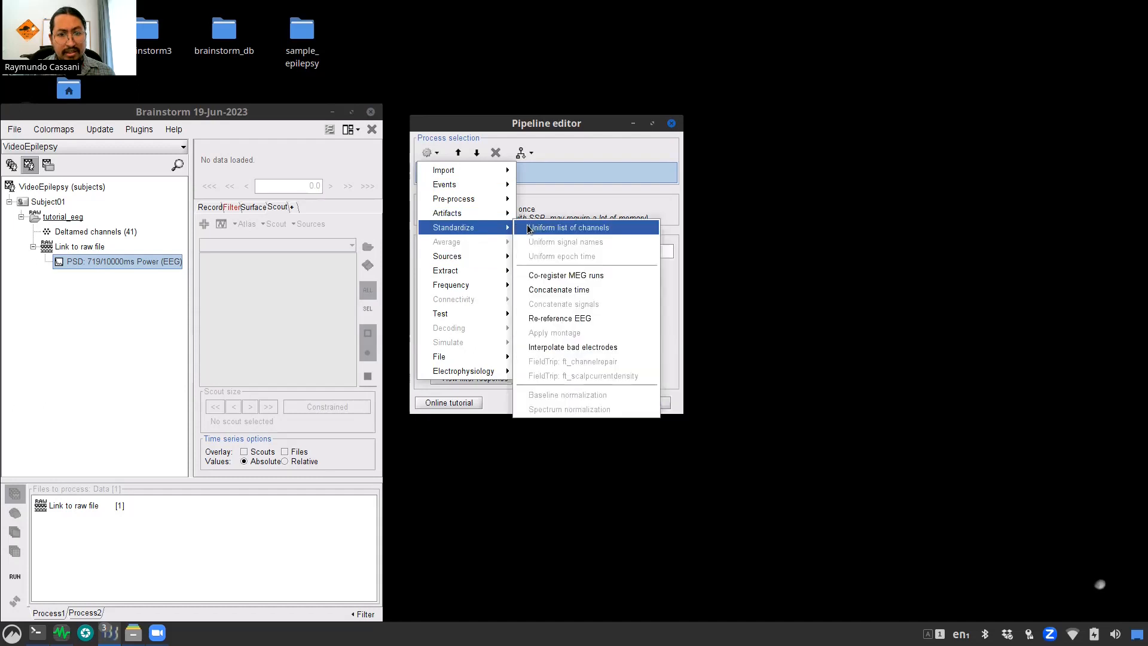
click(595, 318)
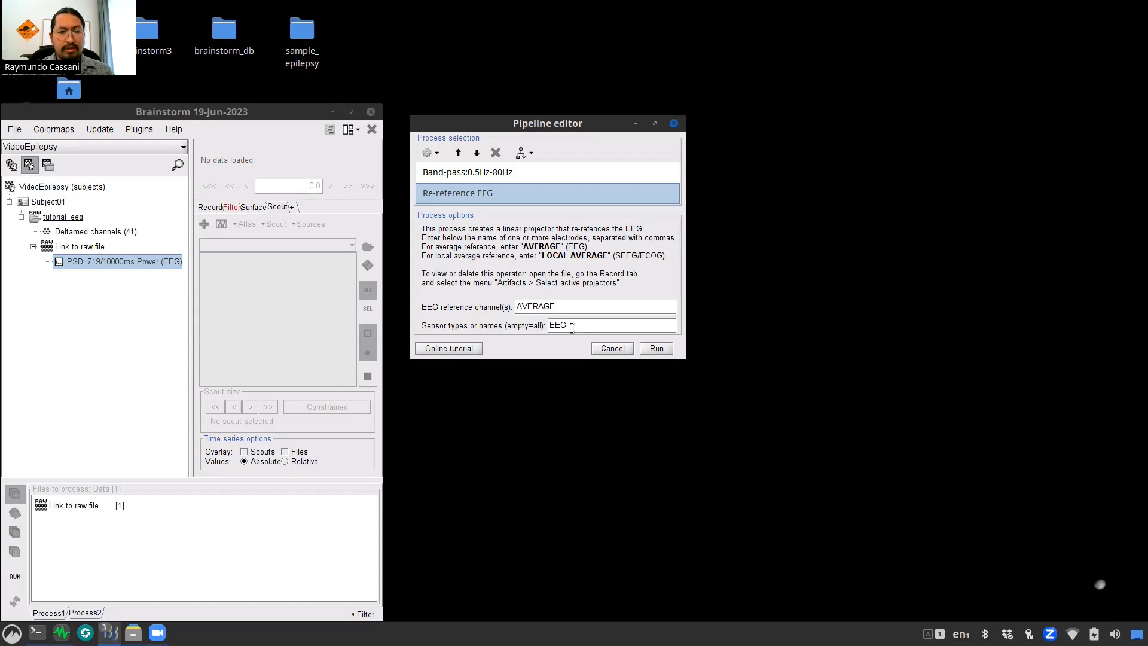
click(541, 177)
click(540, 192)
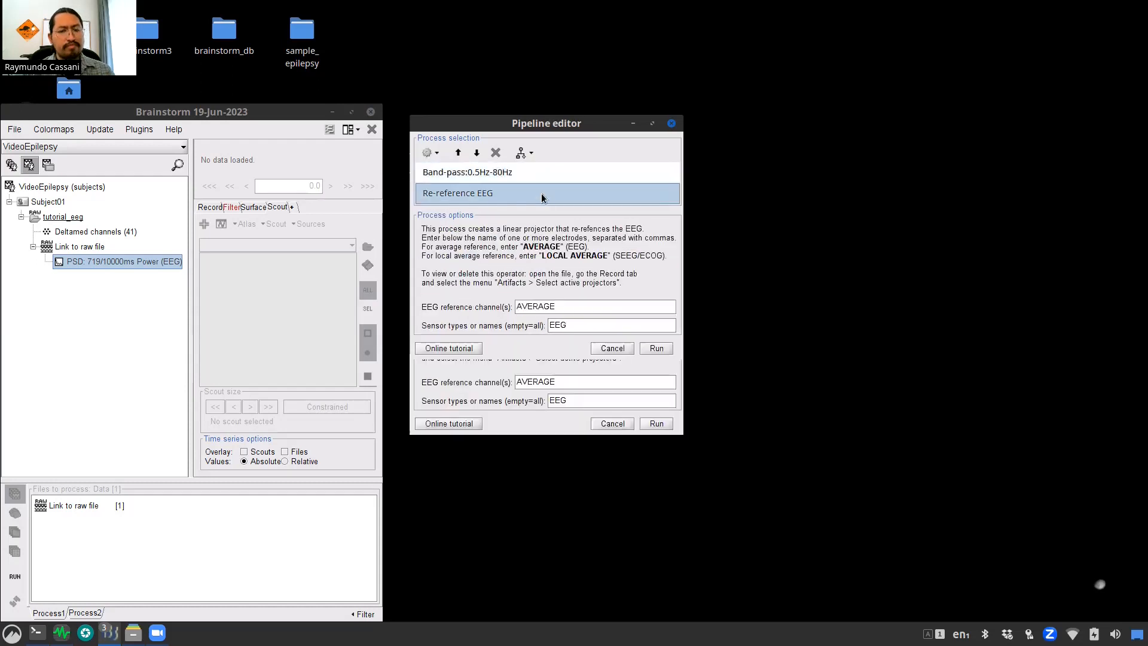
click(657, 348)
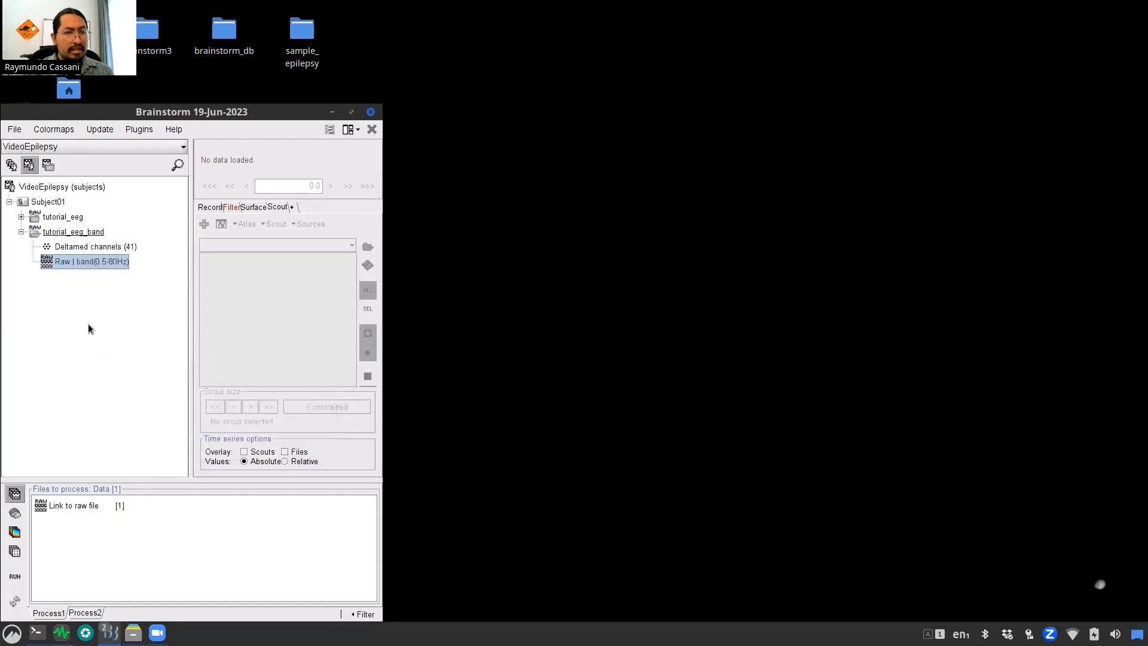
click(91, 231)
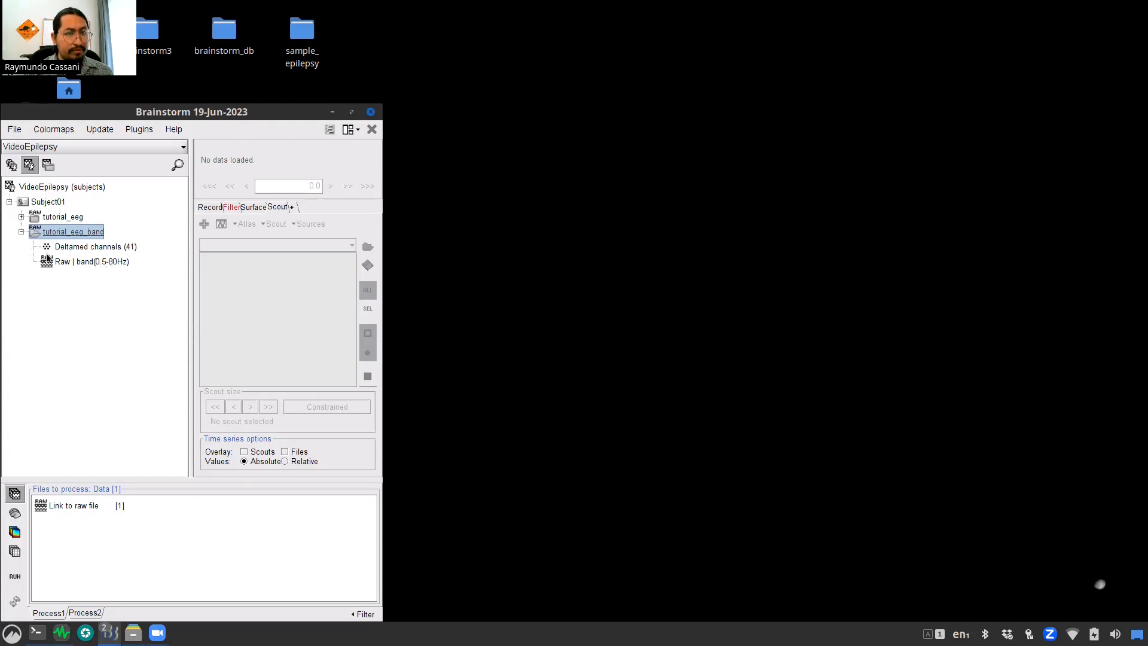
Step: Replace the file in the process list with the Raw | band(0.5-80Hz) recording from tutorial_eeg_band
right_click(132, 561)
click(166, 597)
drag(76, 261, 111, 540)
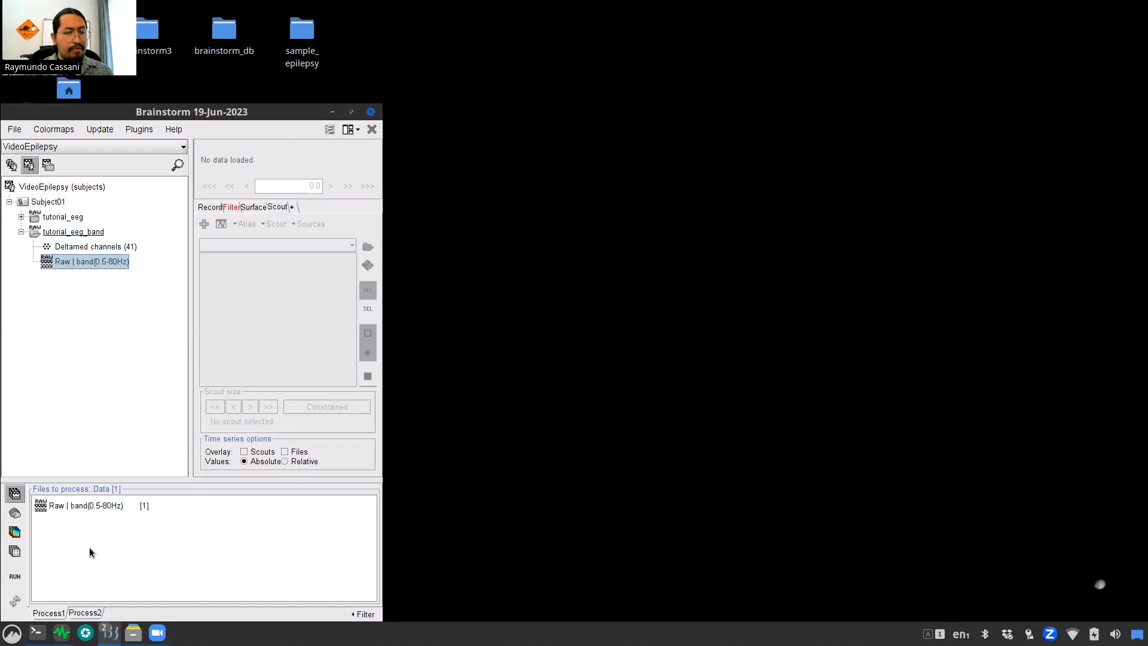
Step: Compute the Welch power spectrum density of the filtered recording's EEG sensors with 10 s windows and 50% overlap
click(15, 576)
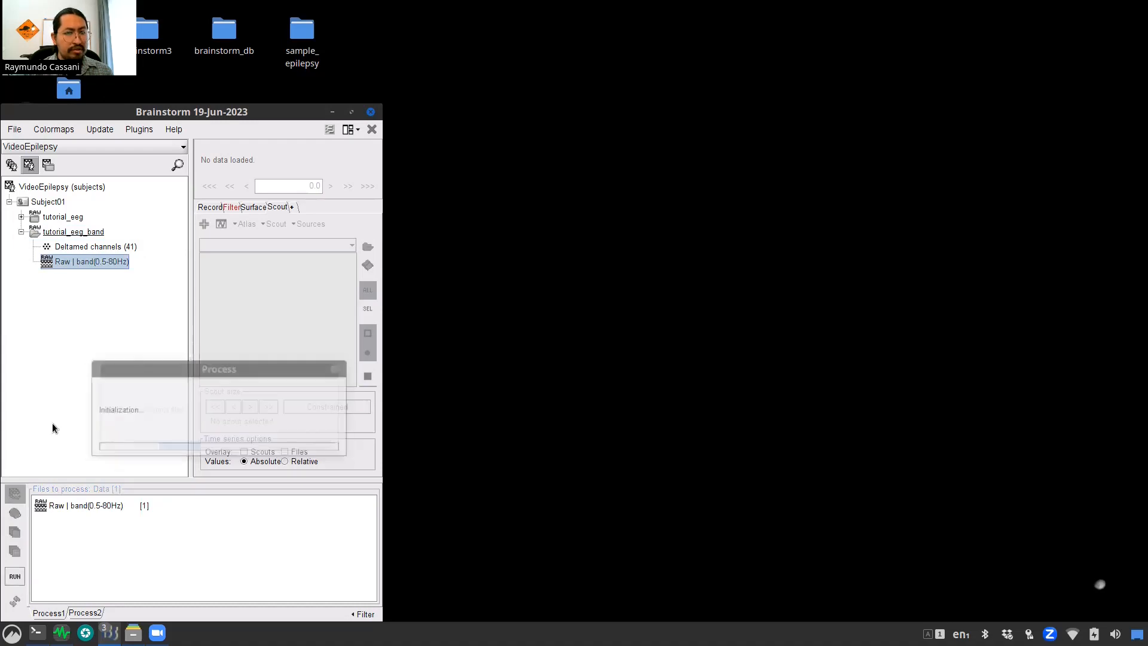
drag(72, 165, 482, 110)
click(454, 147)
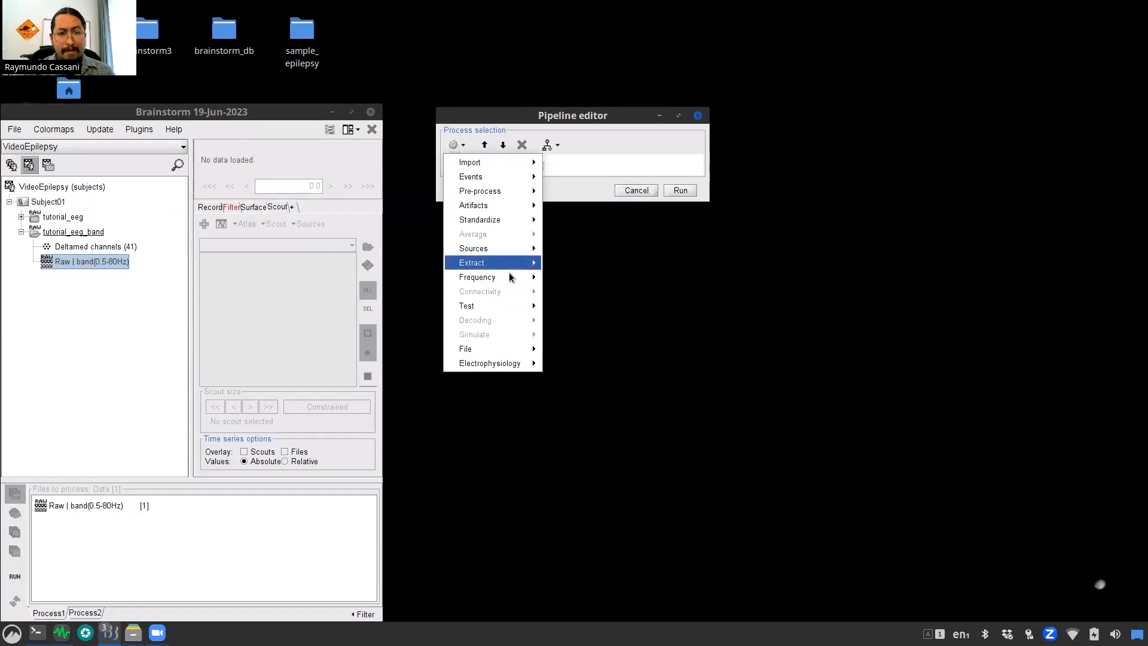
mouse_move(512, 278)
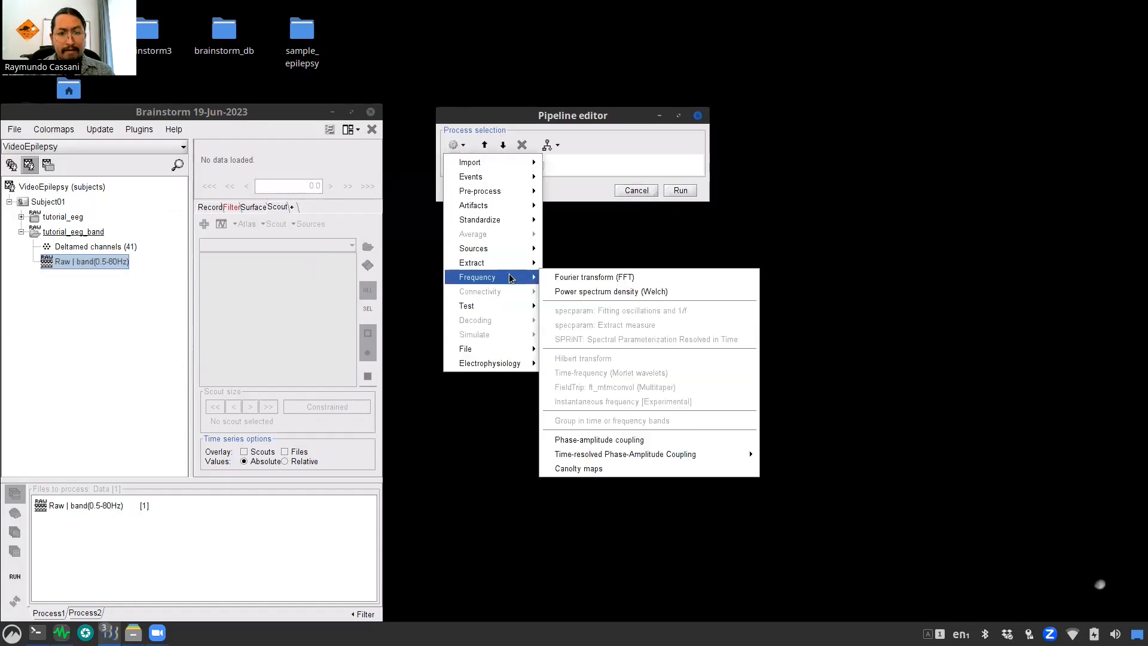
click(578, 292)
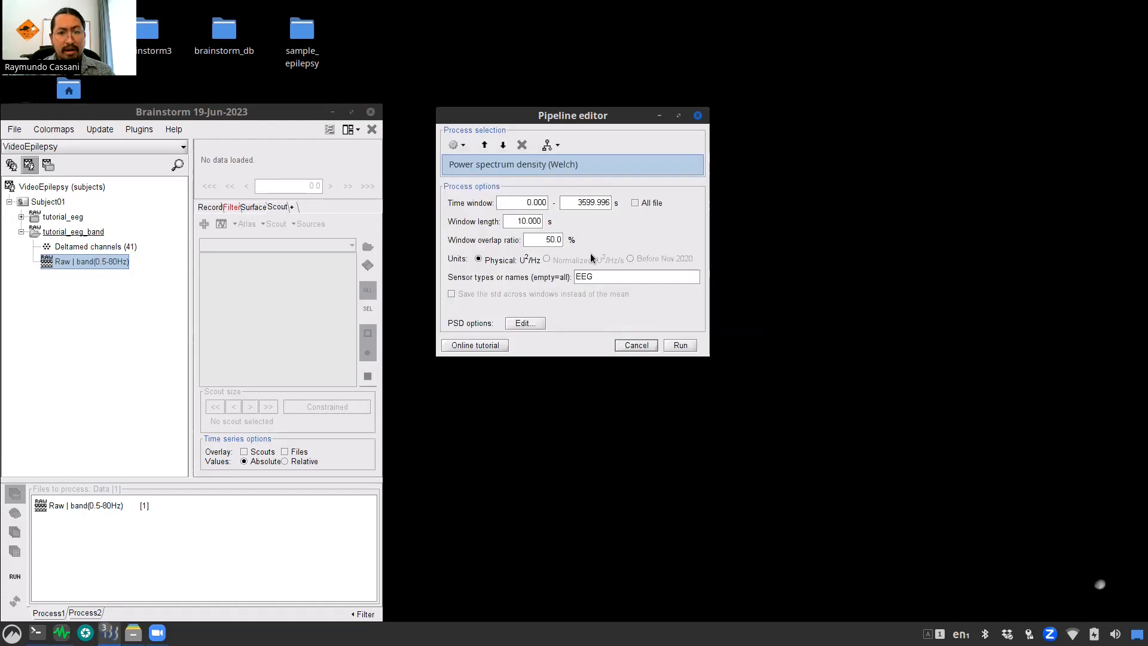
click(684, 345)
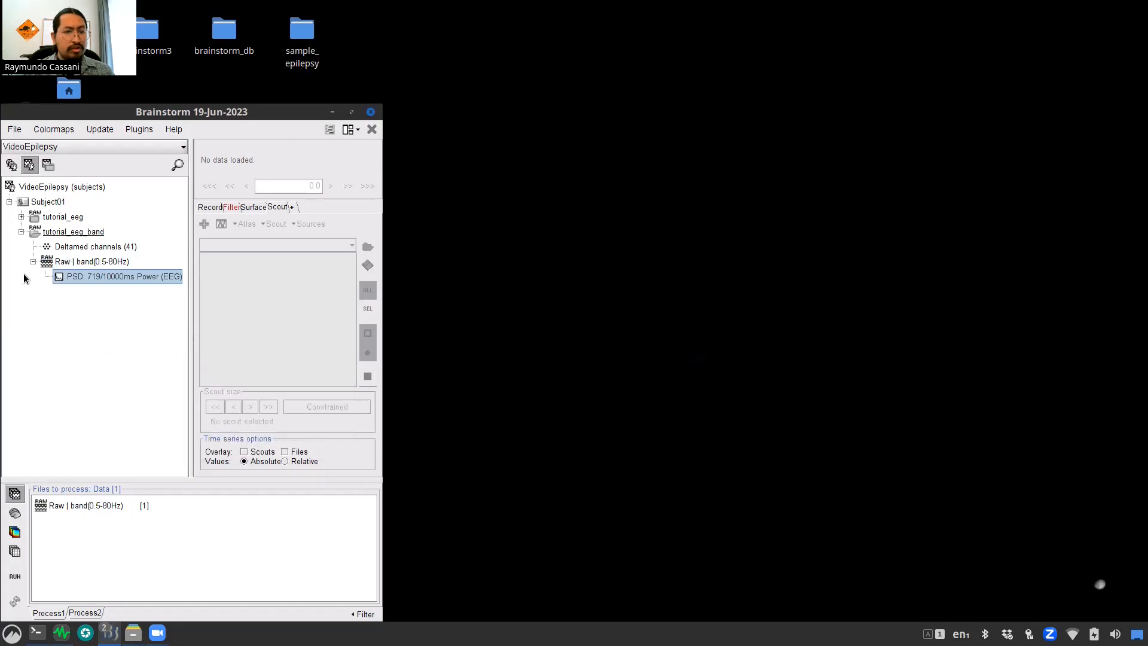
Step: Compare the PSDs of the original and band-pass filtered recordings, marking 80.8 Hz, and close all figures
click(21, 217)
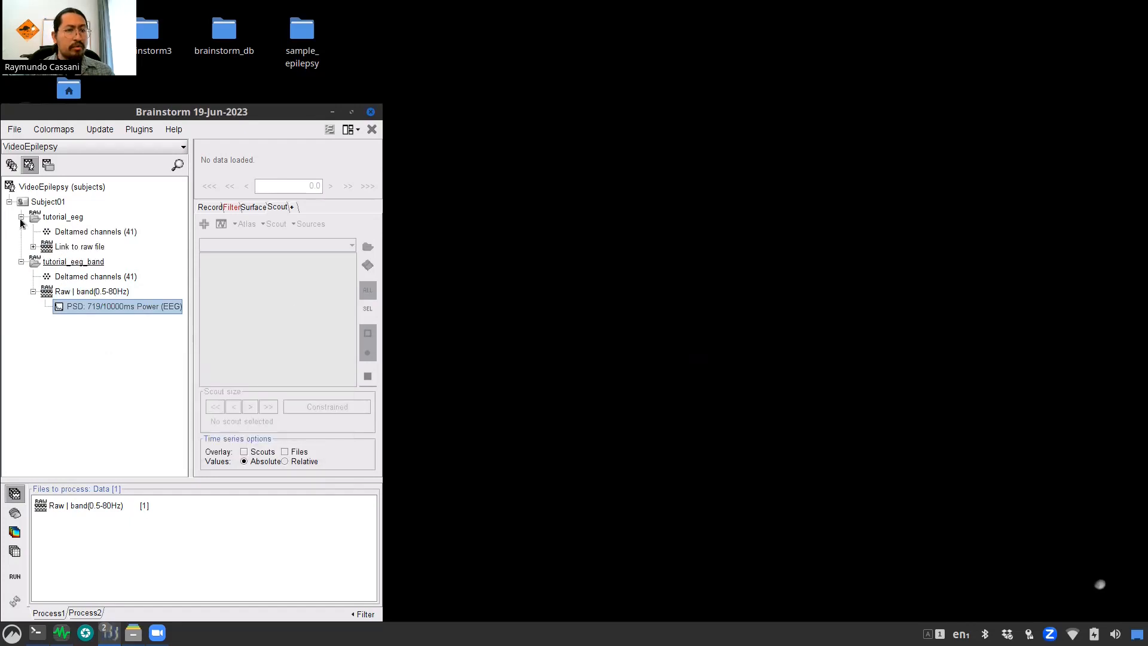
click(34, 246)
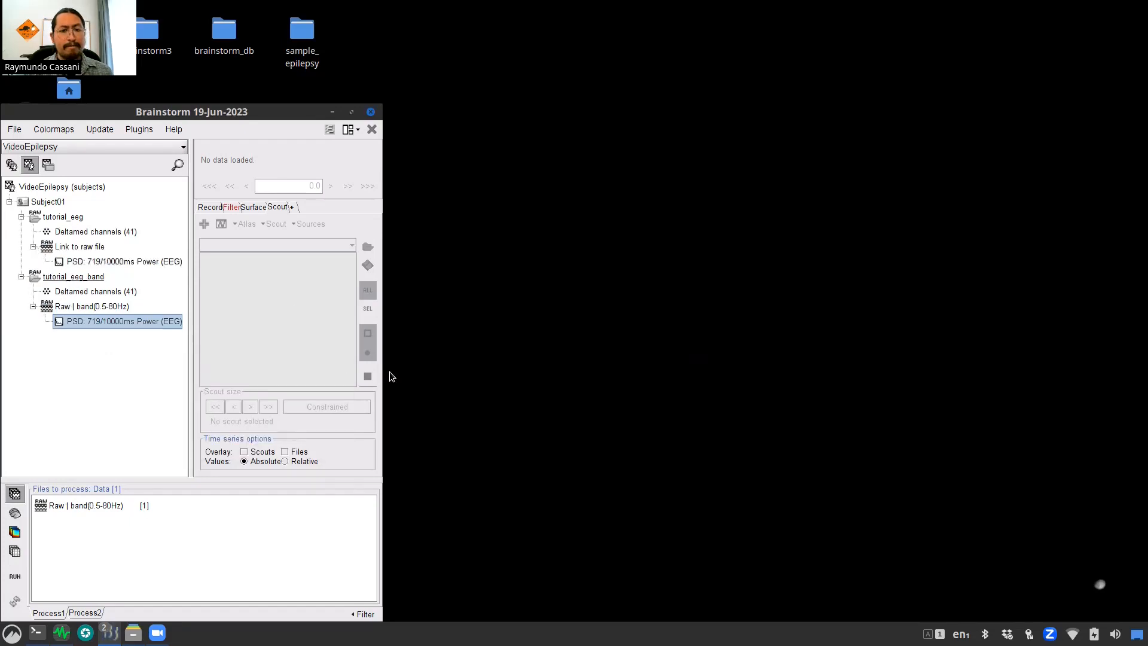
double_click(132, 261)
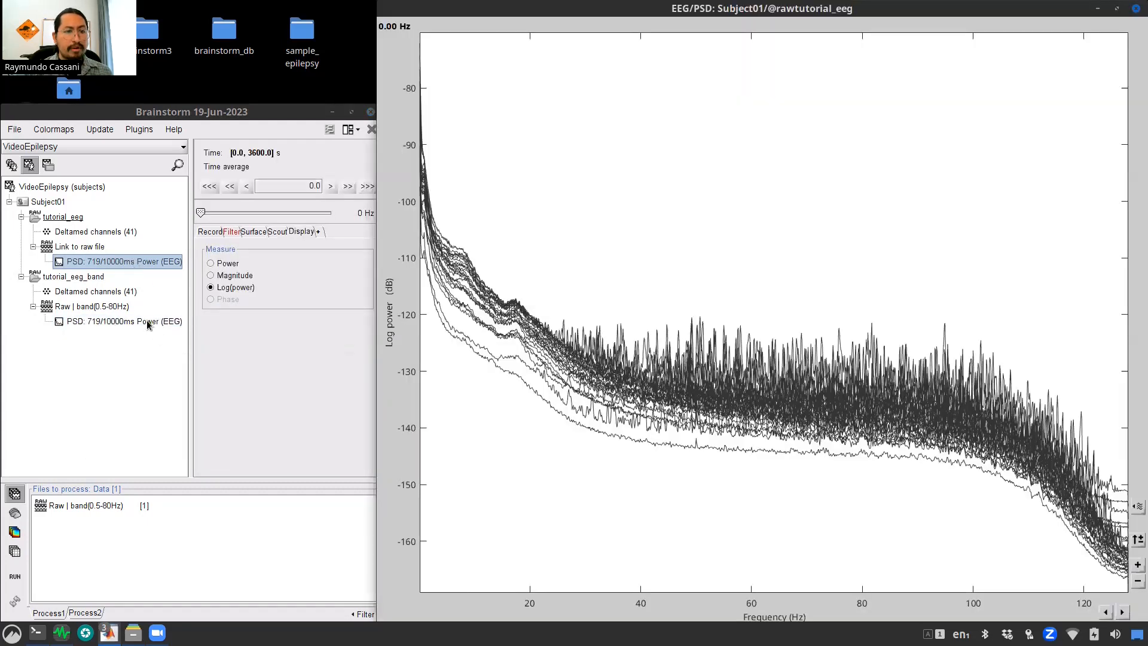
double_click(147, 322)
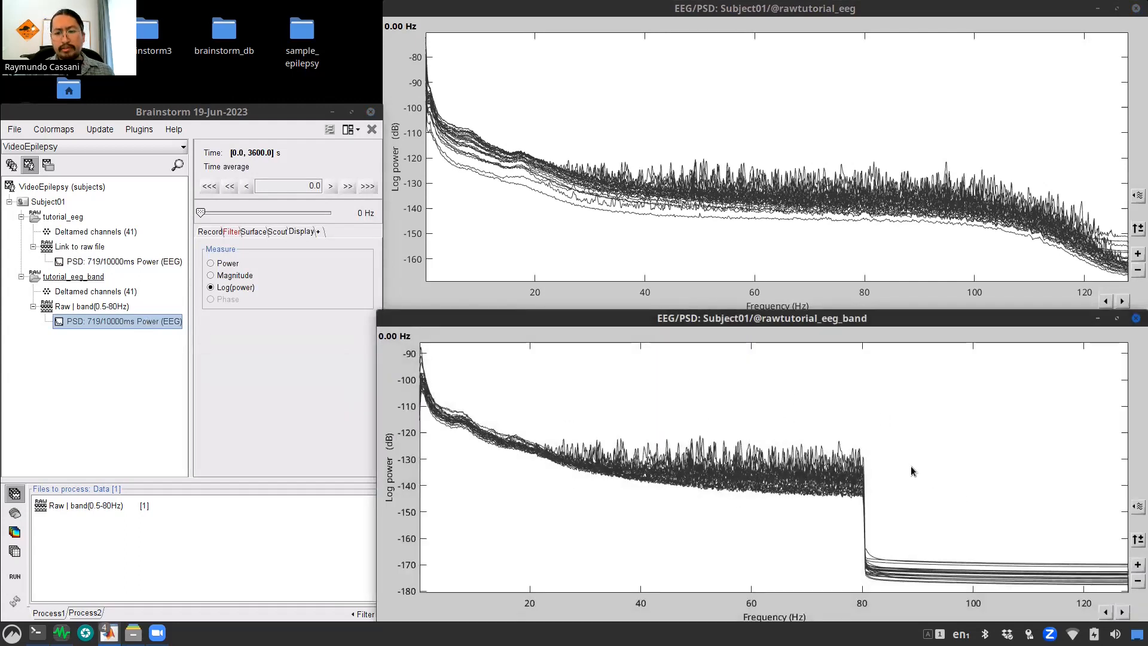
click(865, 411)
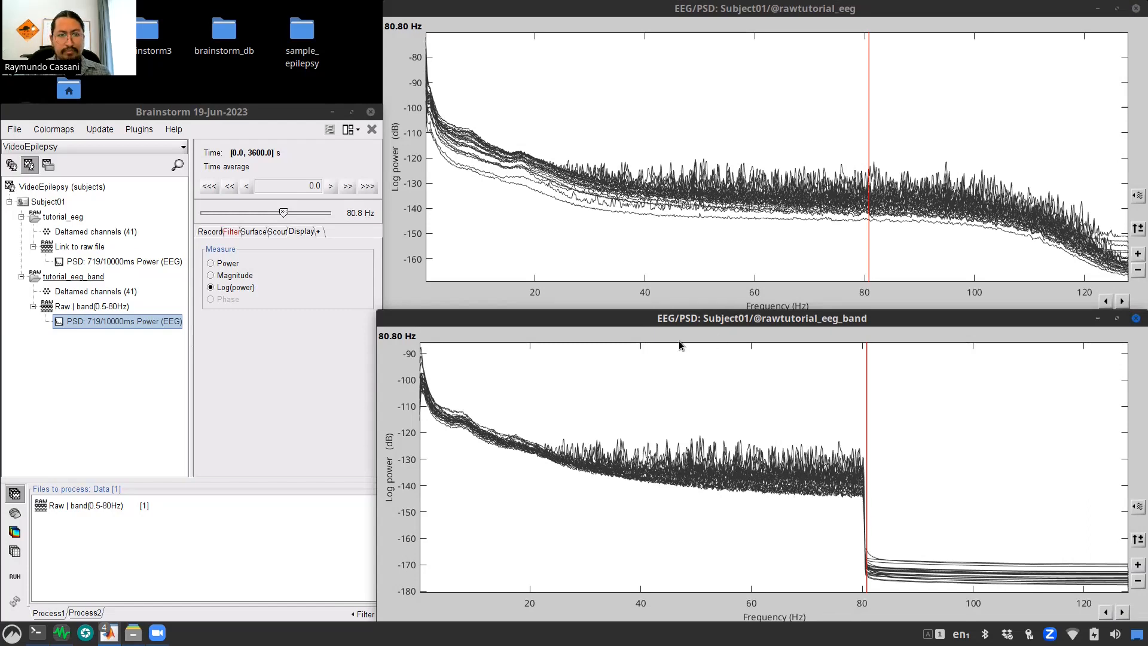
click(370, 132)
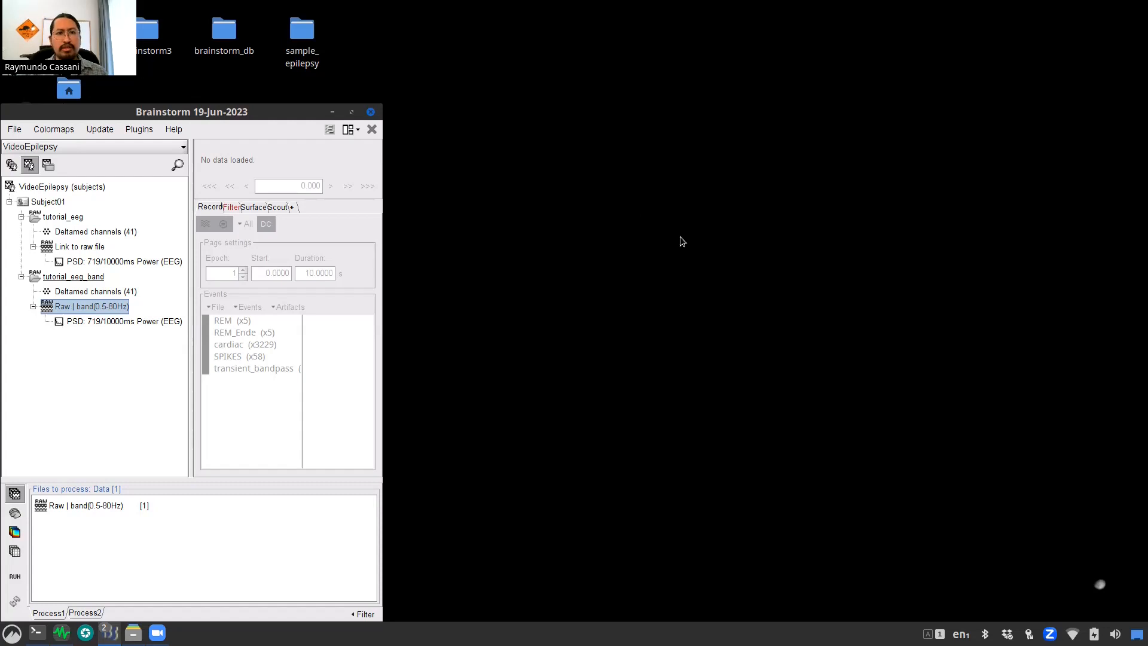
Step: Open the EEG time series of the Raw | band(0.5-80Hz) recording
double_click(105, 307)
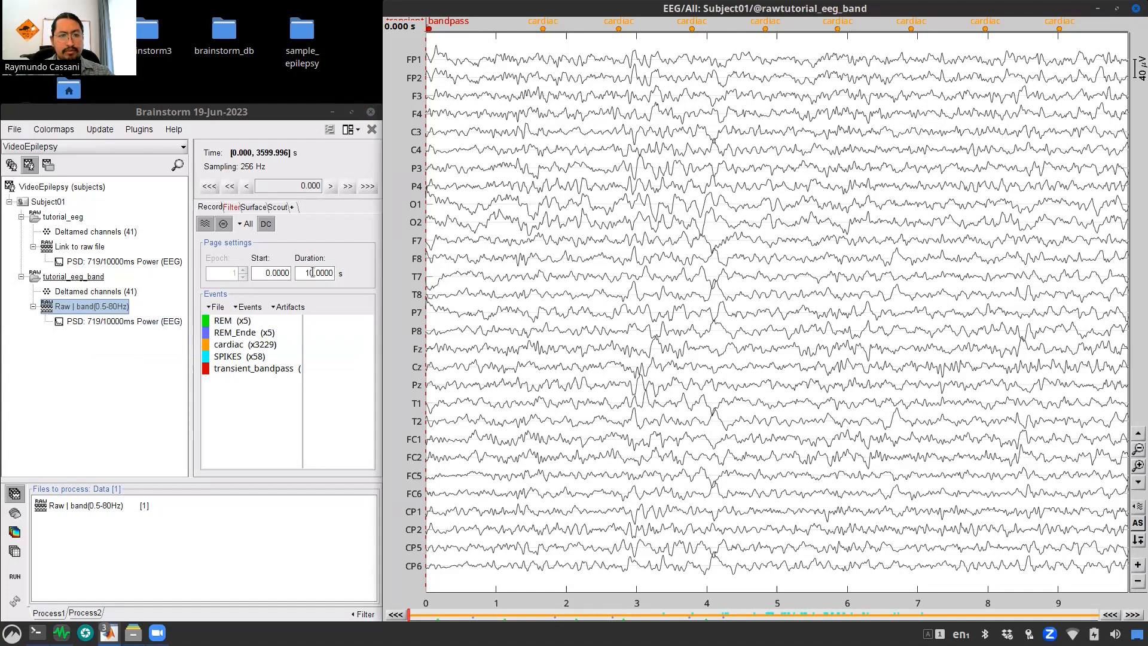
Step: Set the start time of the displayed EEG page to 520 s
click(271, 273)
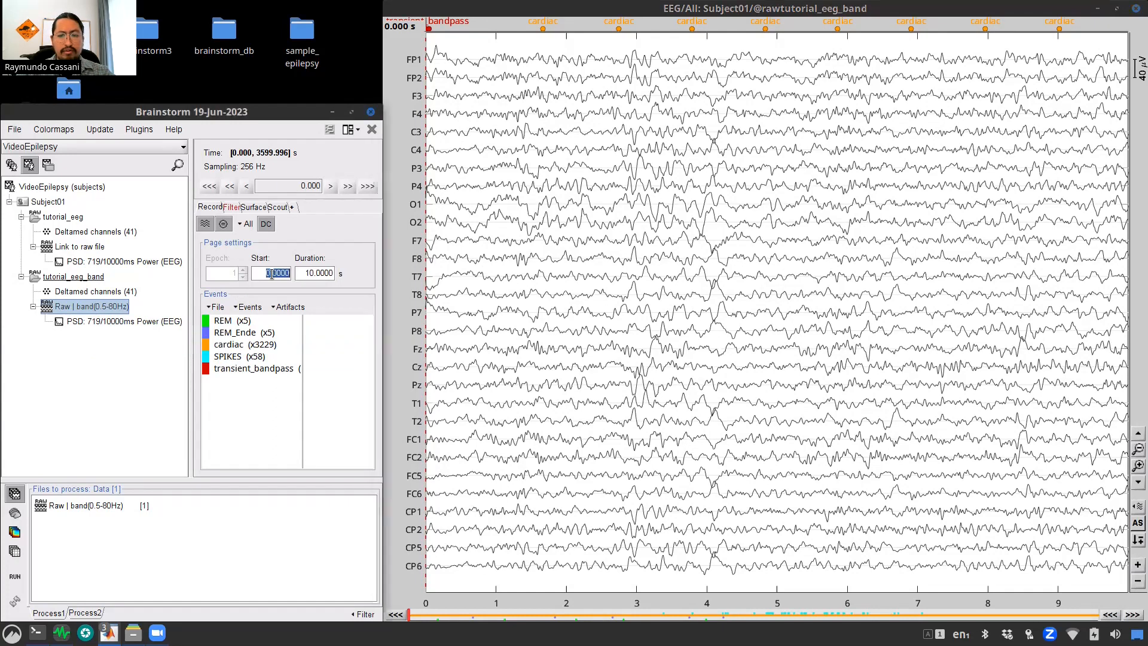
text(520)
key(Return)
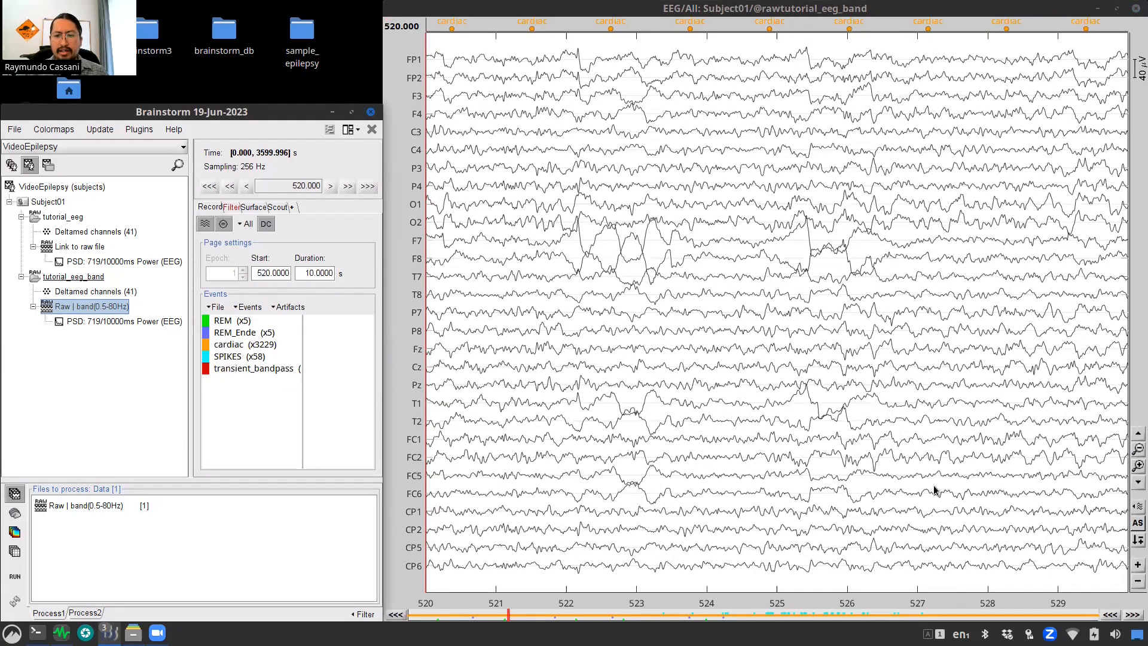
Step: Reduce the gain of the EEG traces to a 114 µV scale and display the EOG time series of the band-passed recording
click(1137, 587)
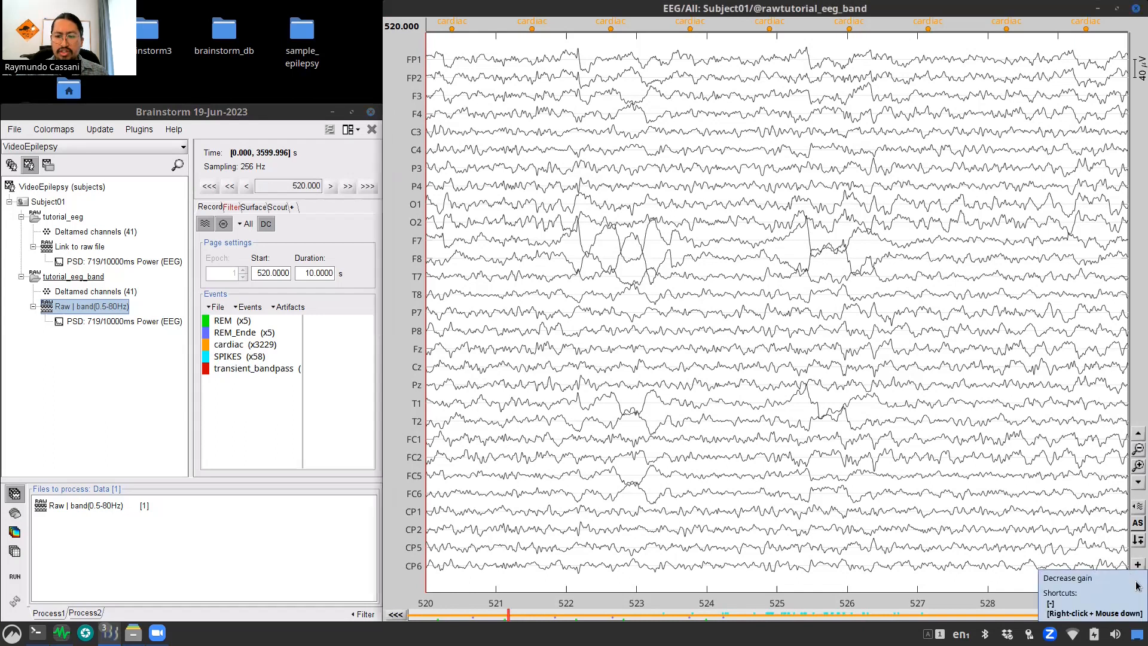
click(1138, 584)
click(1137, 584)
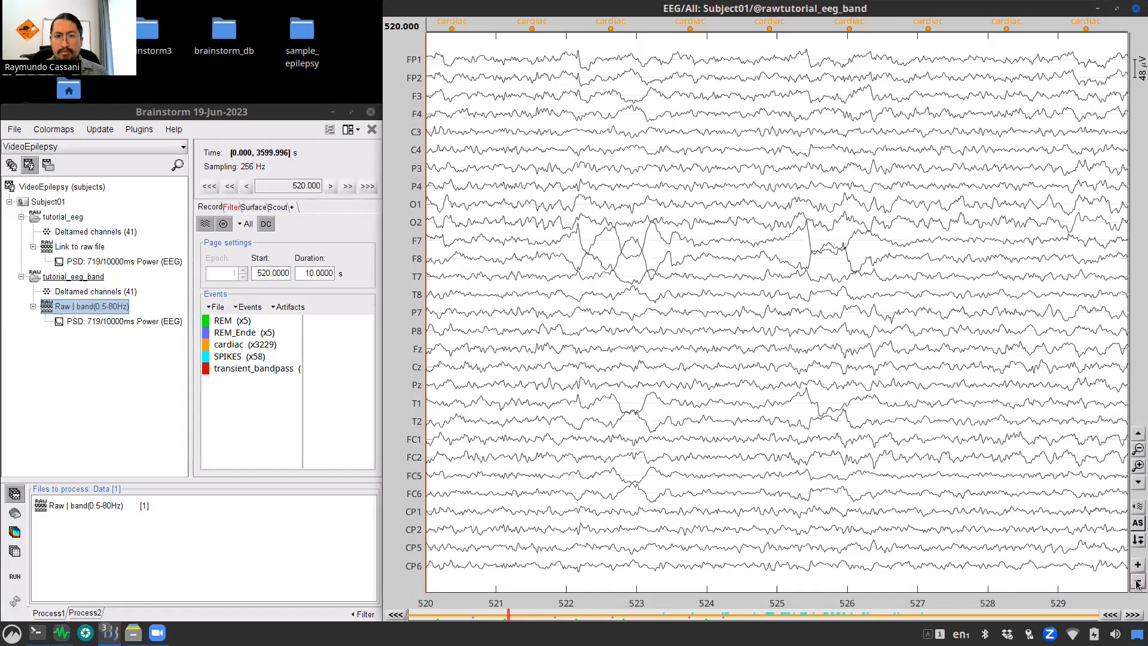
click(1137, 584)
click(1137, 585)
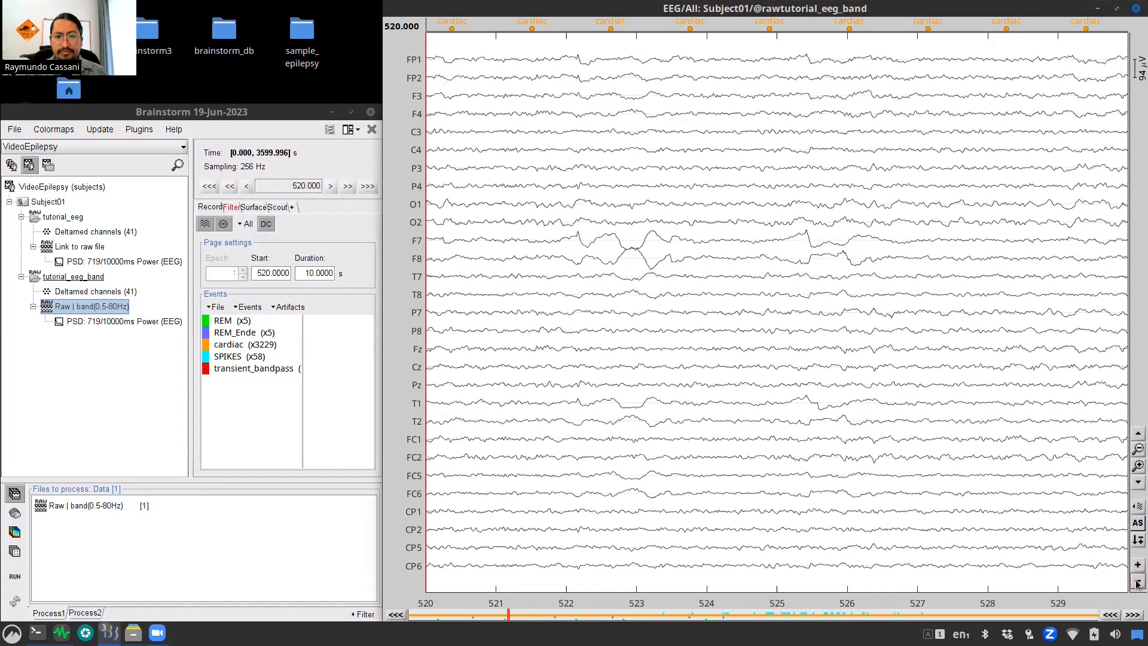
click(1137, 584)
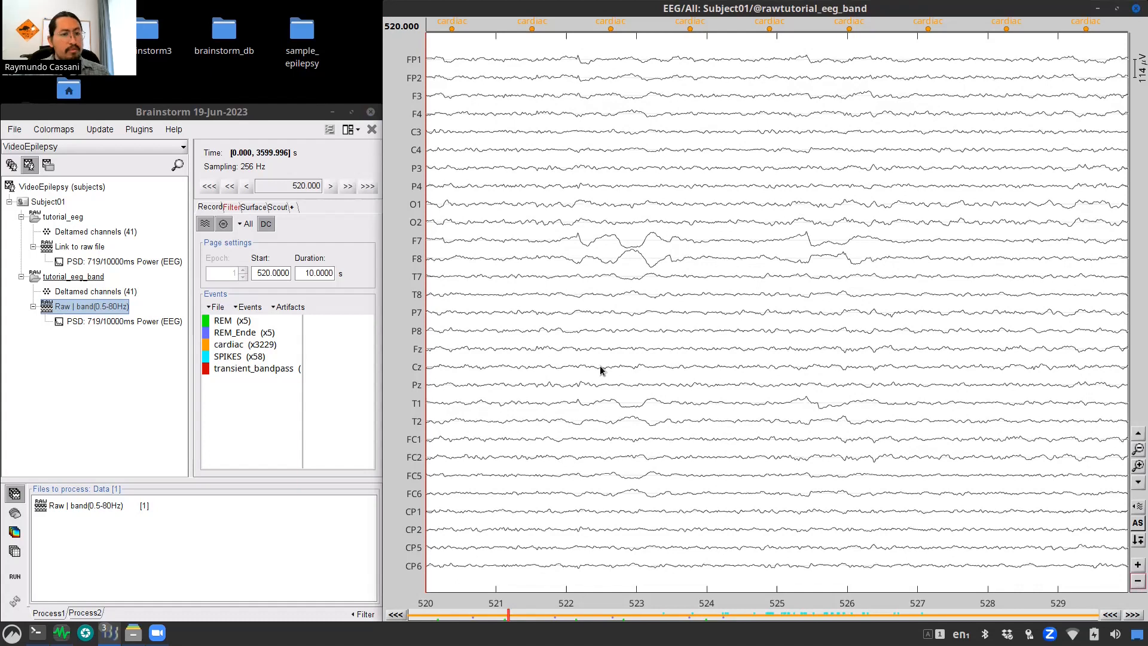
right_click(92, 307)
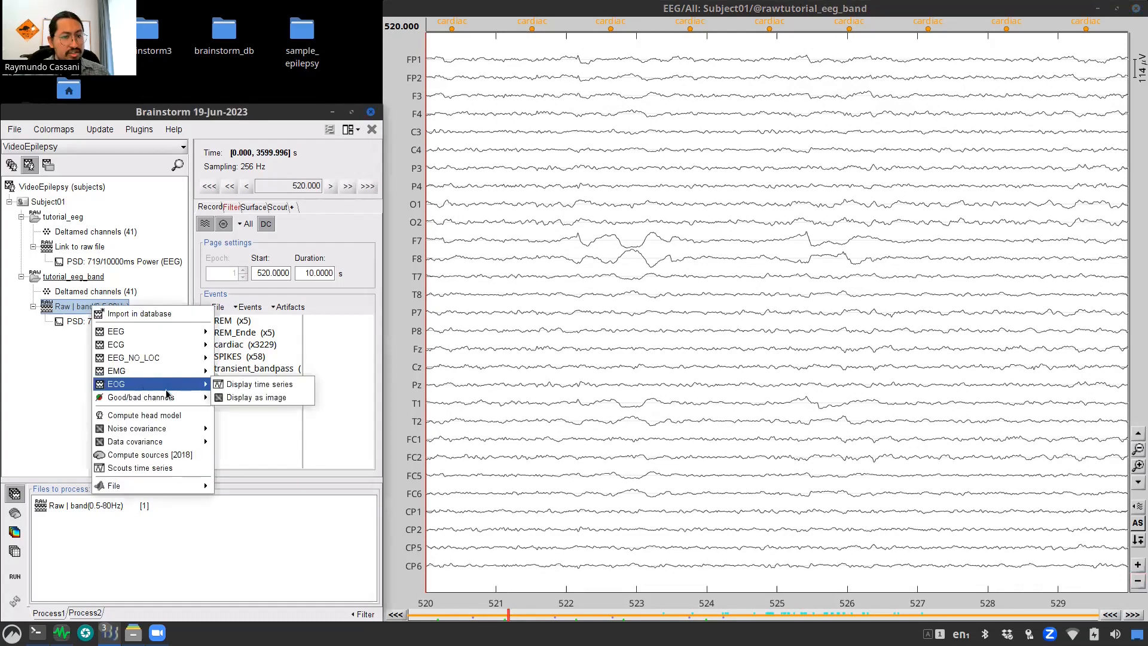
click(222, 384)
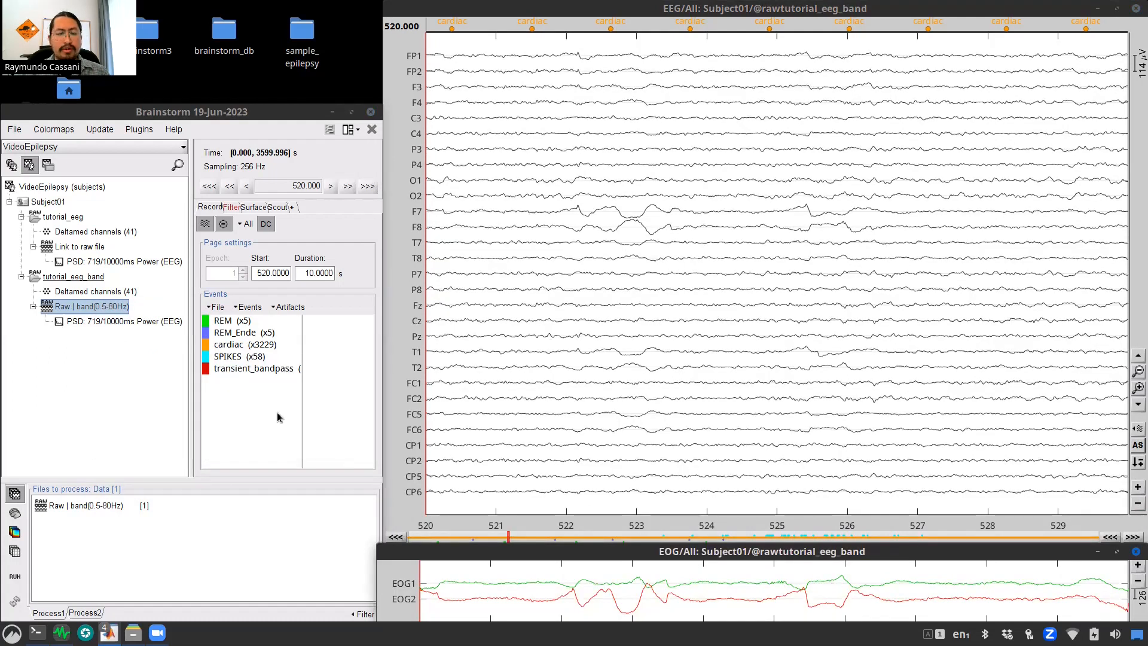
Step: Compute ICA components for the EEG sensors with the Picard algorithm over the 500–700 s time window
click(294, 308)
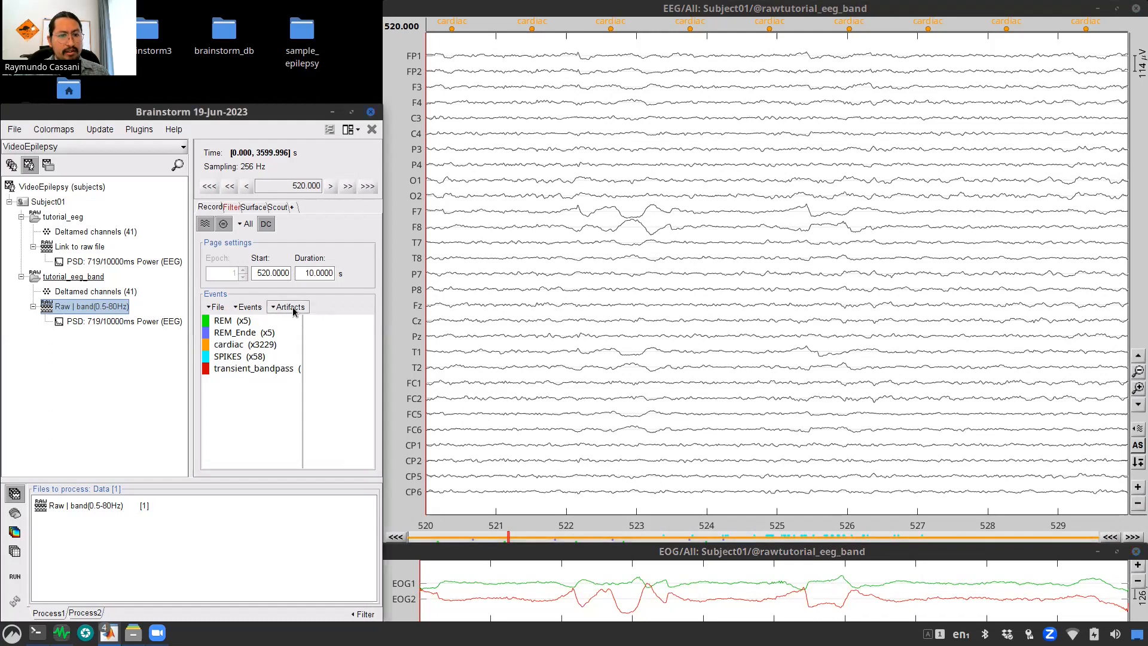
click(294, 308)
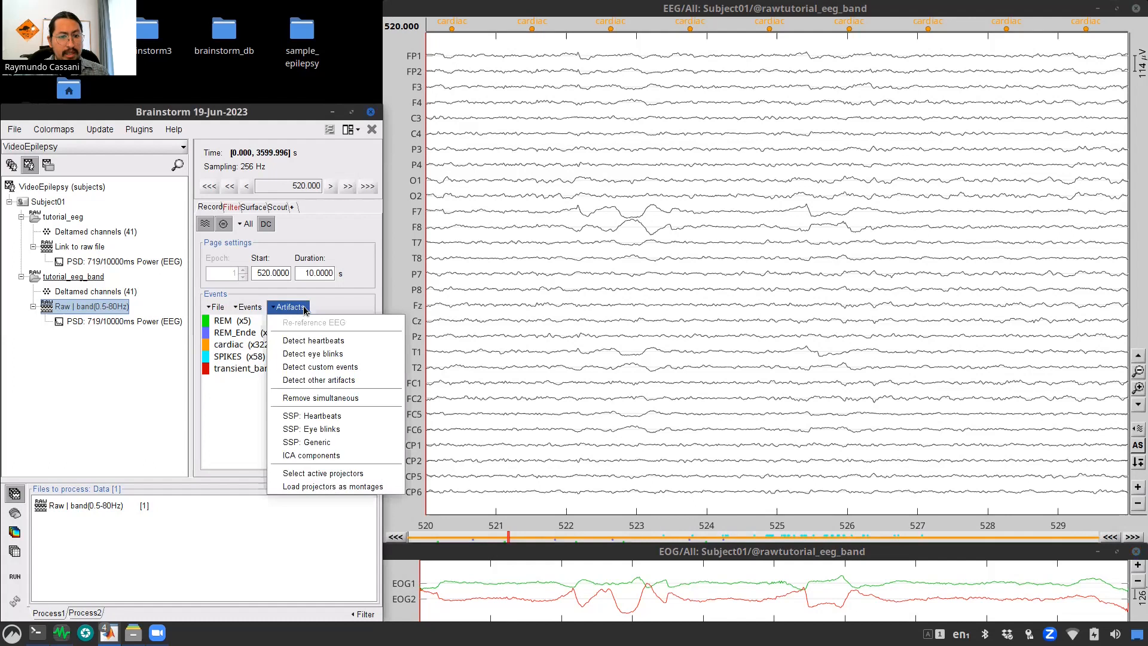
click(326, 457)
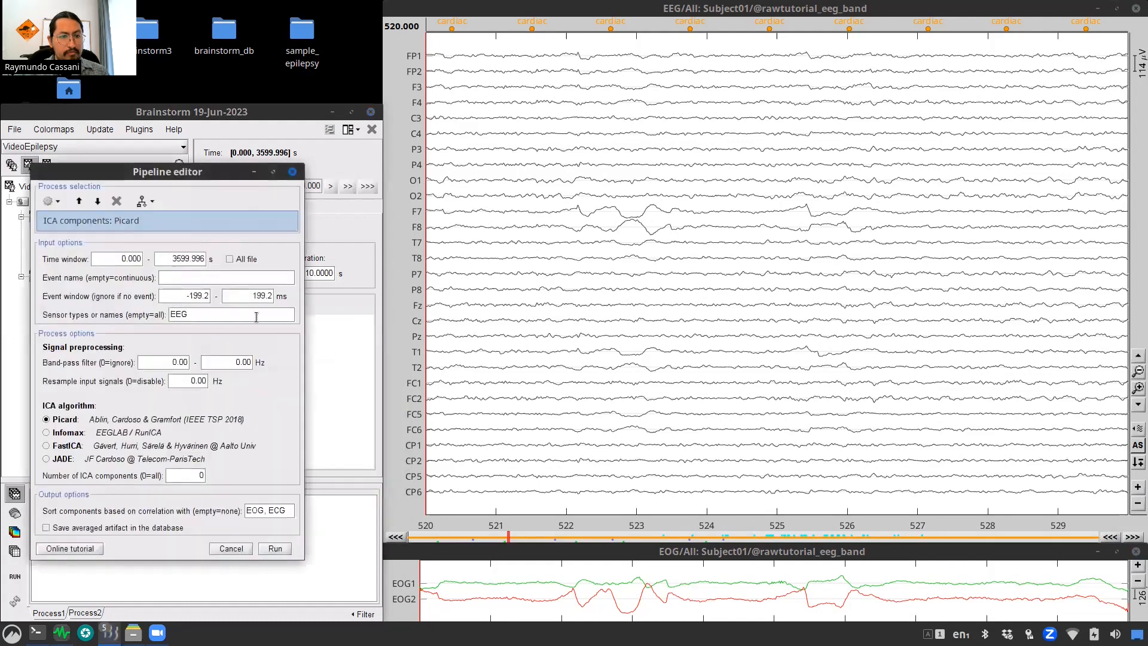
double_click(129, 259)
text(500)
double_click(186, 259)
text(700)
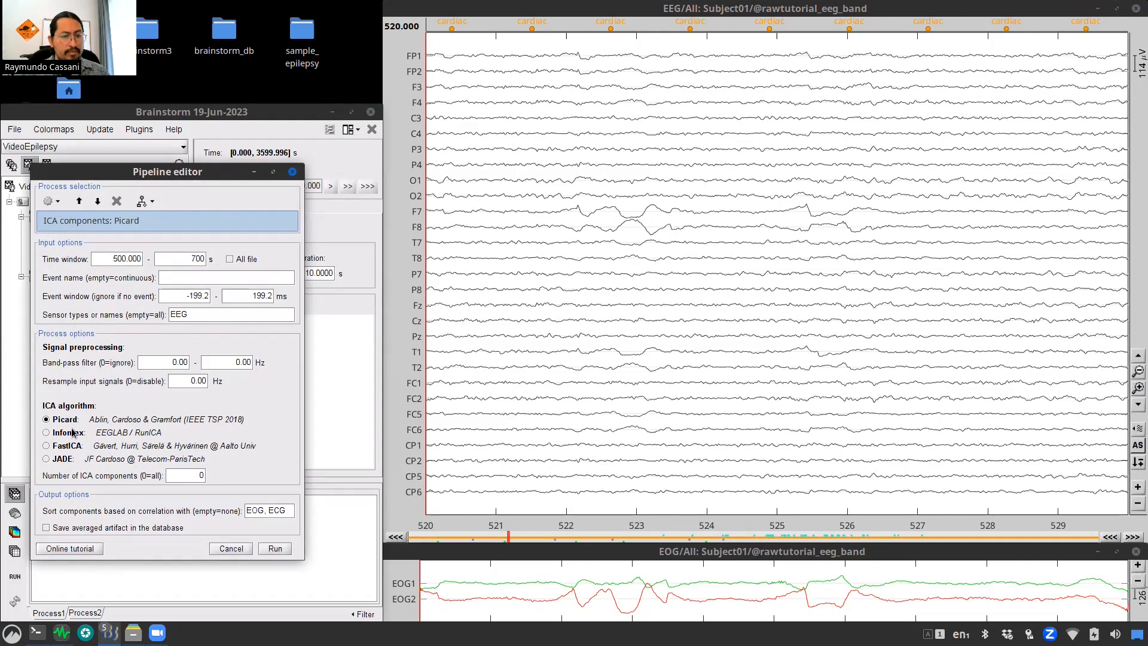
click(274, 549)
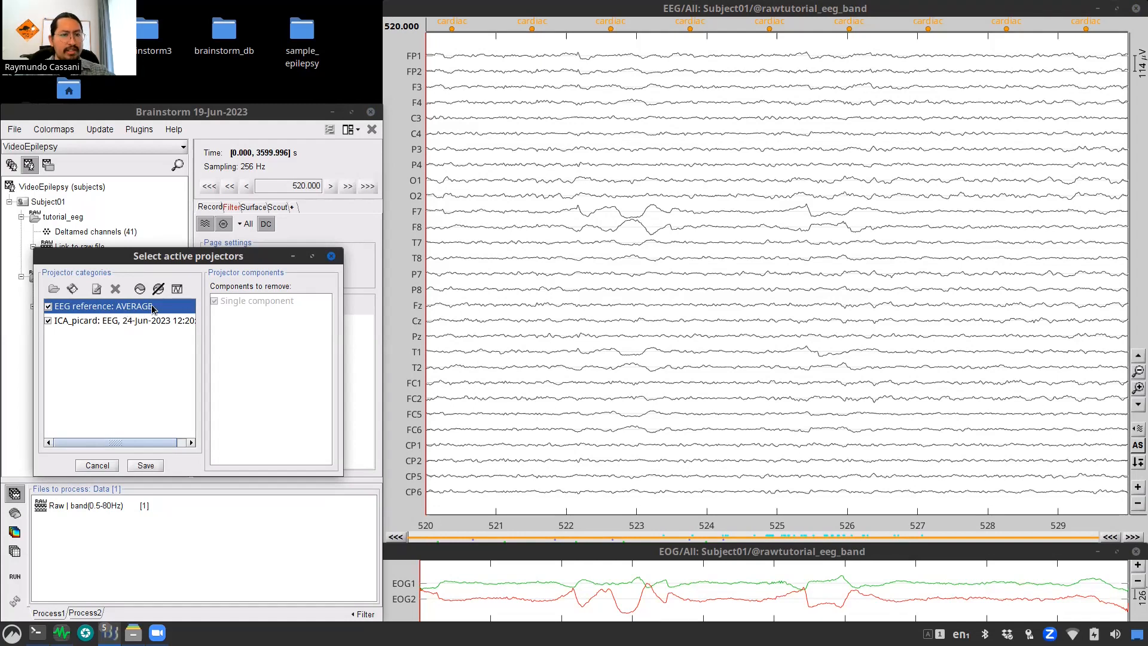
Step: Display the time series of components #1 and #2 of the ICA_picard projector and toggle auto-scaling of the EEG traces
click(93, 324)
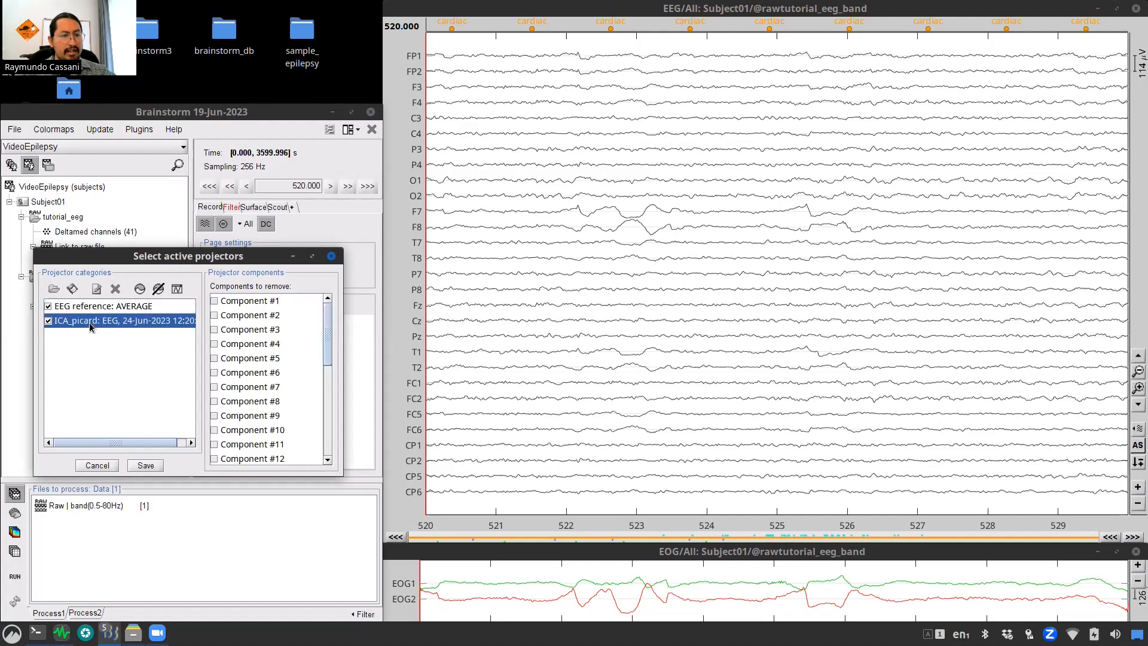
click(252, 305)
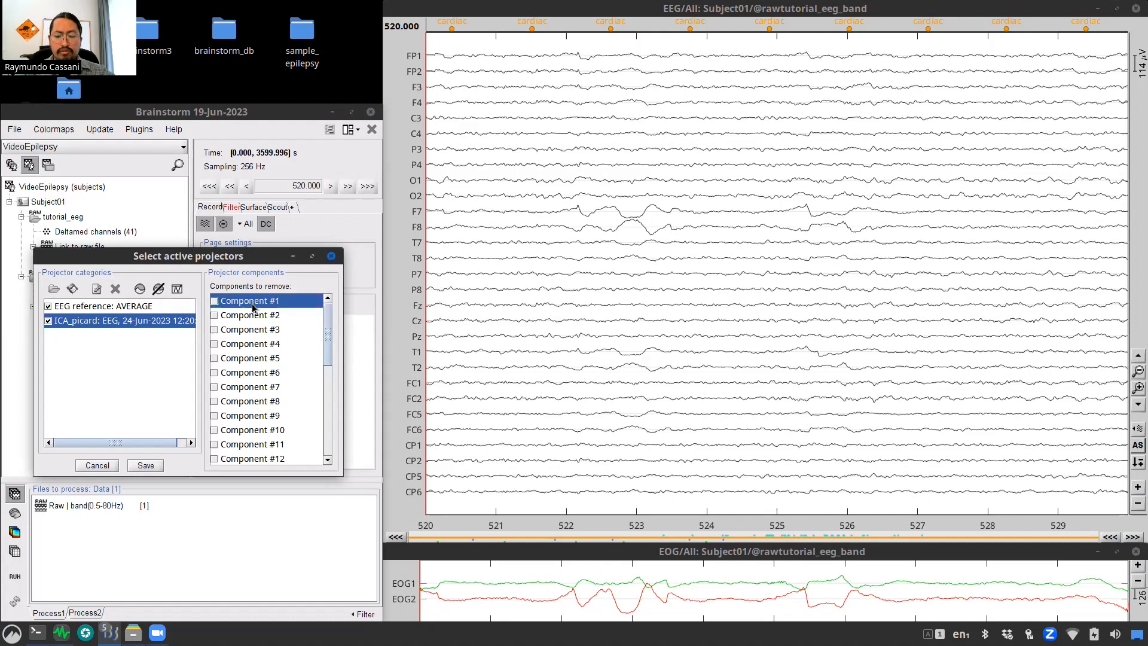
key(shift+Down)
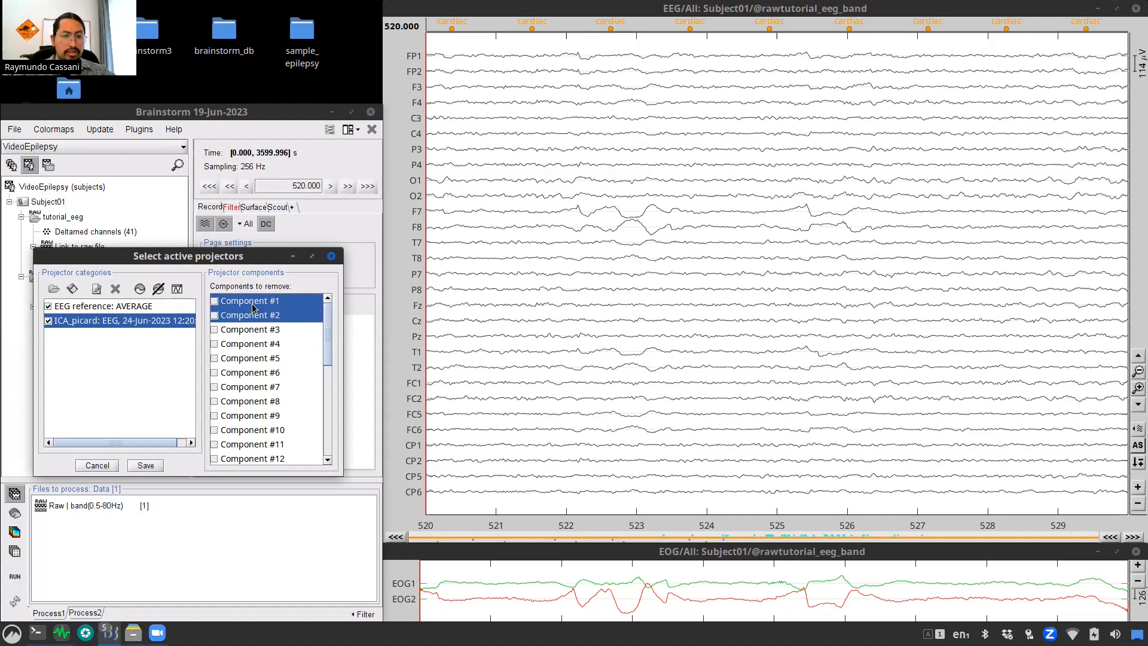
click(180, 290)
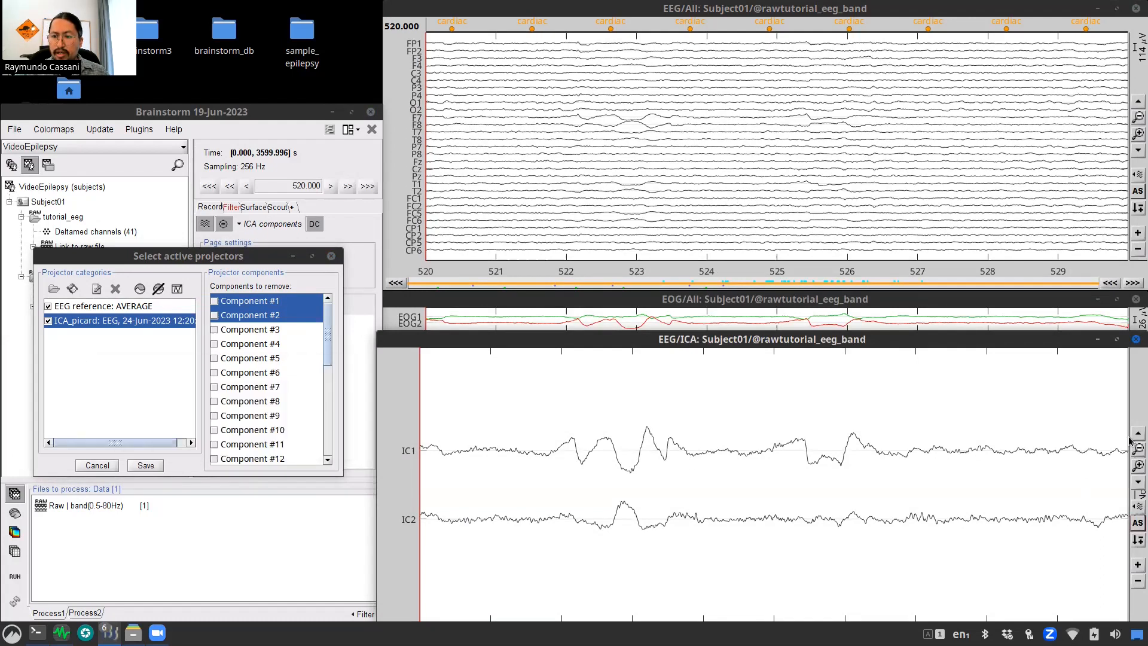
click(1137, 193)
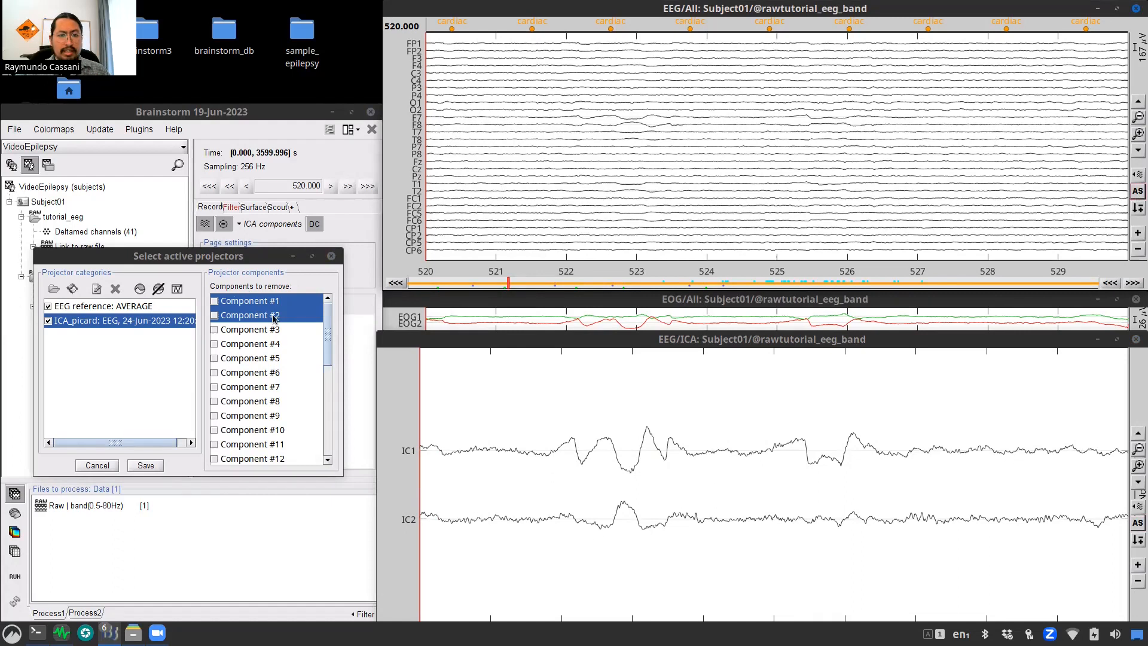
Step: Save the active projectors with ICA components #1 and #2 marked for removal, and close all figures
click(214, 301)
click(214, 301)
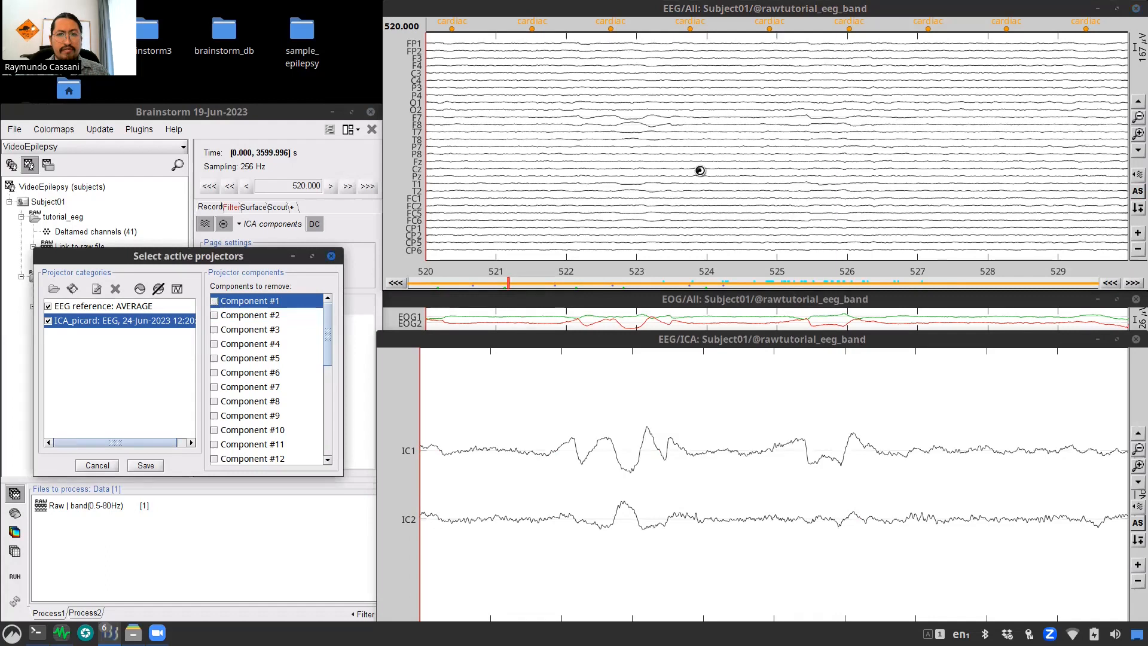
click(214, 302)
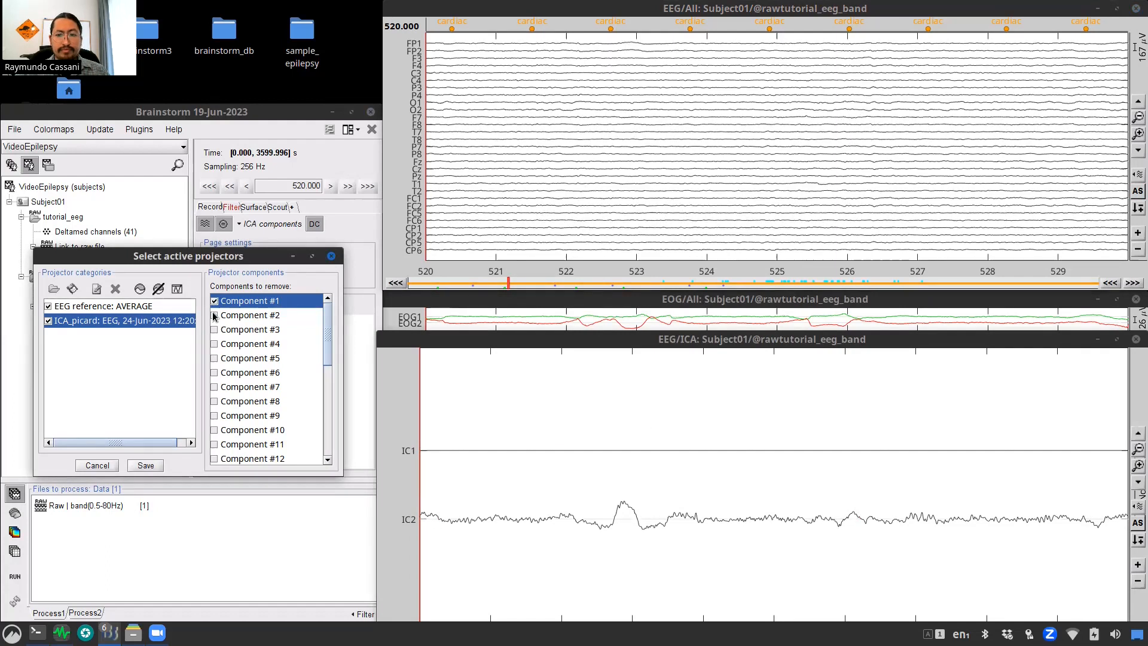
click(214, 315)
click(215, 316)
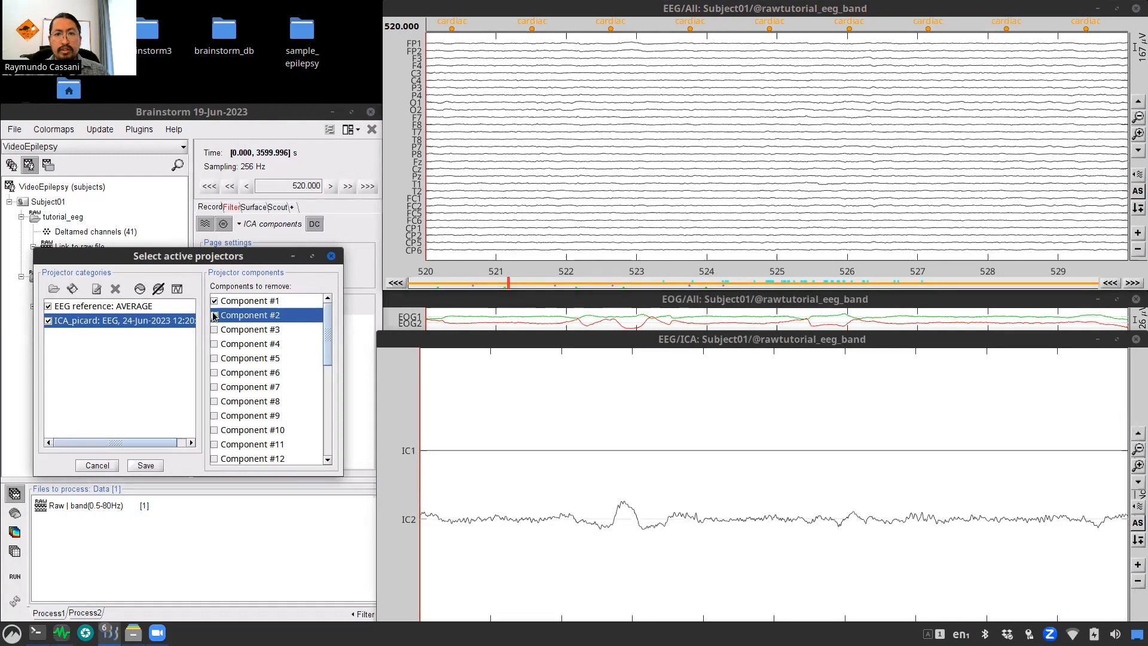
click(214, 315)
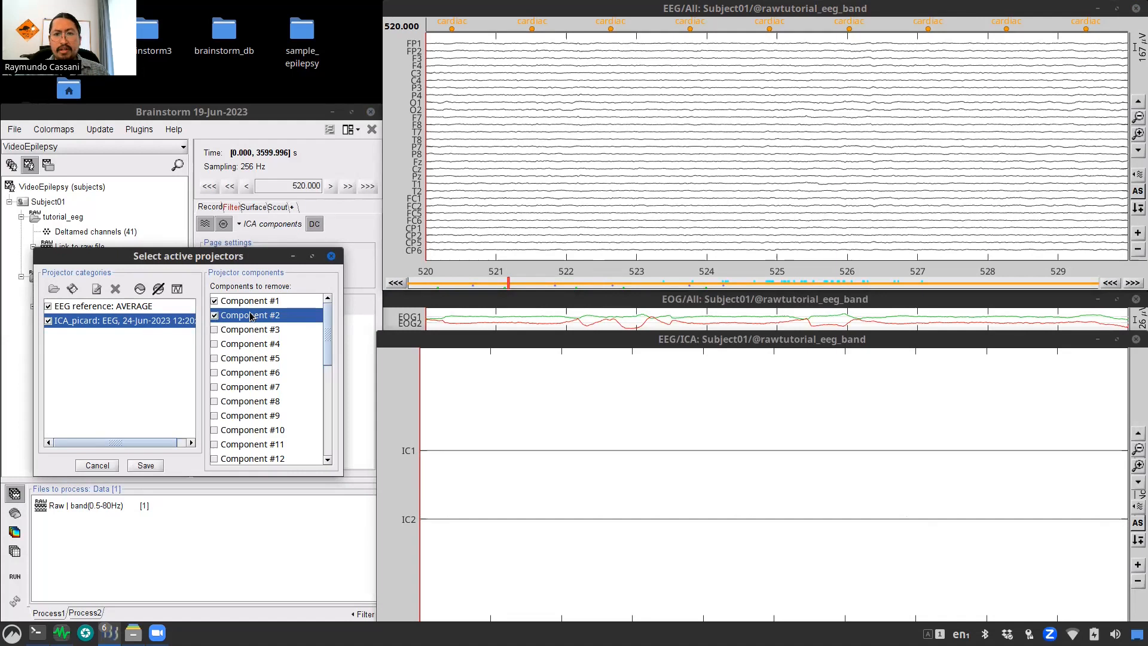
click(146, 466)
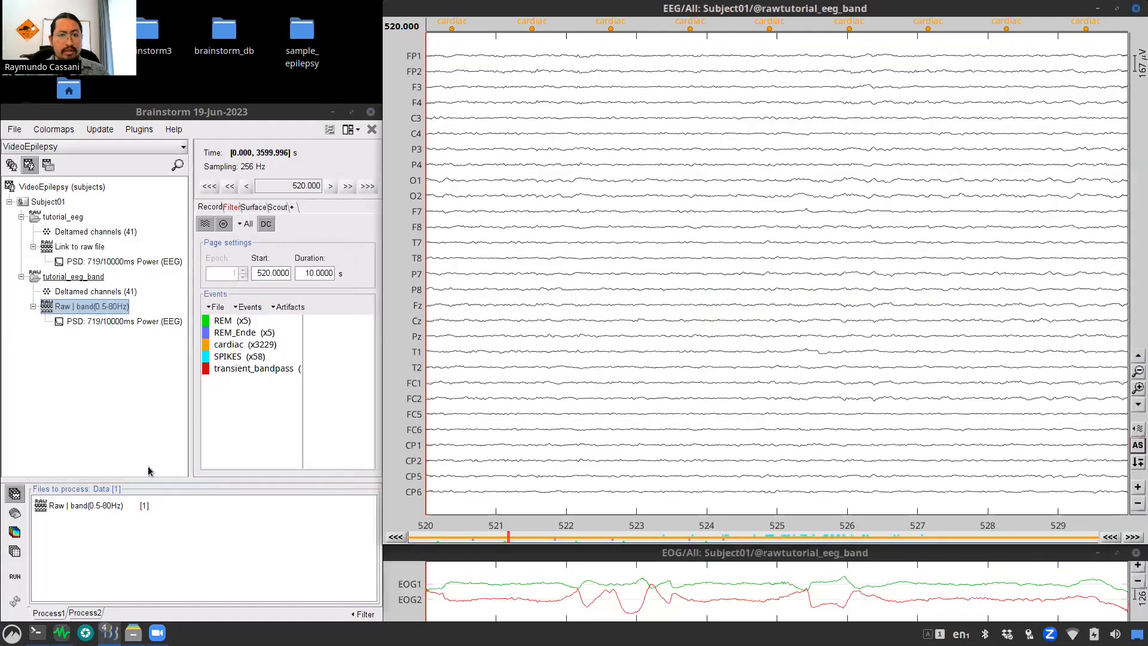
click(372, 130)
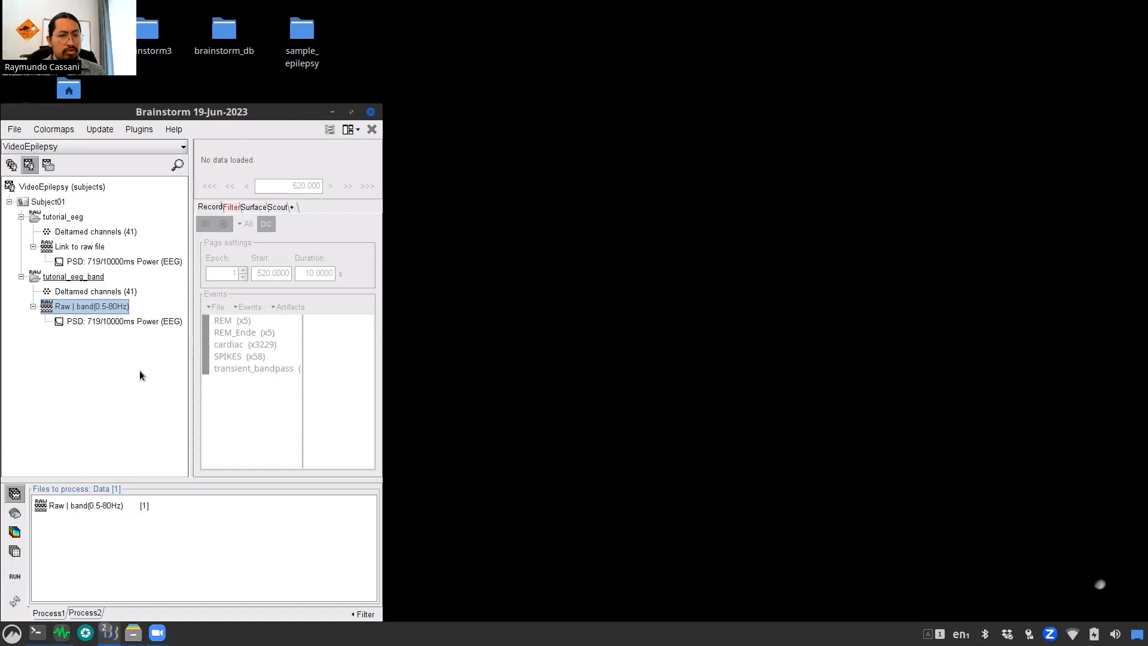
Step: Import the SPIKES events from the Raw | band(0.5-80Hz) recording into the database with an epoch time of -300.8 to 500 ms
right_click(102, 310)
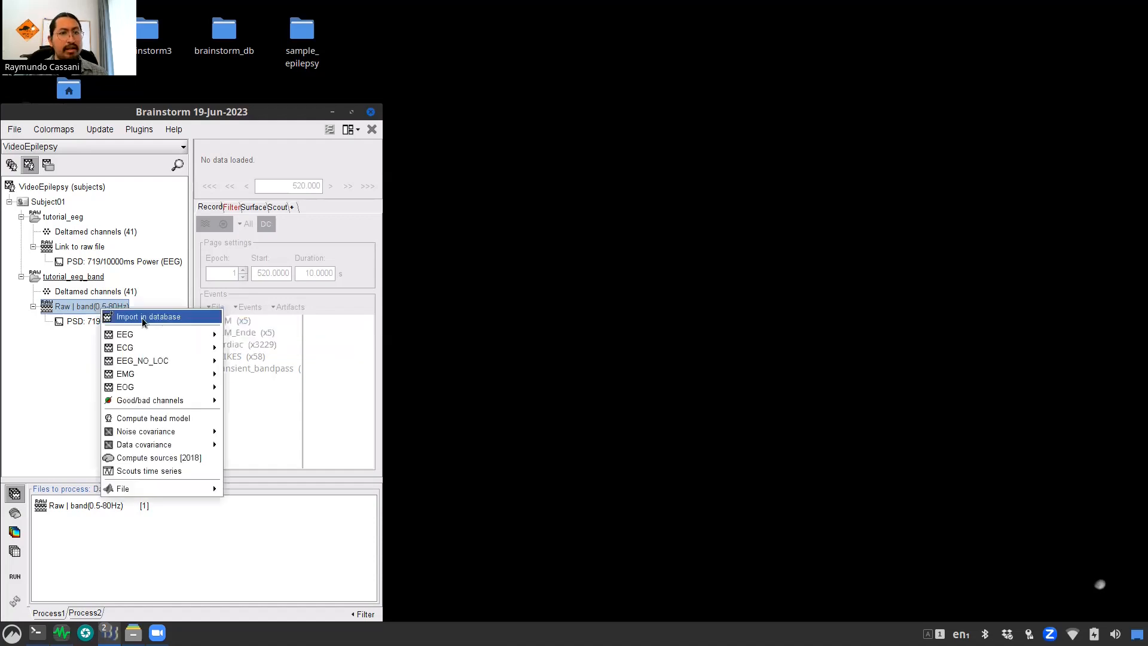
click(143, 322)
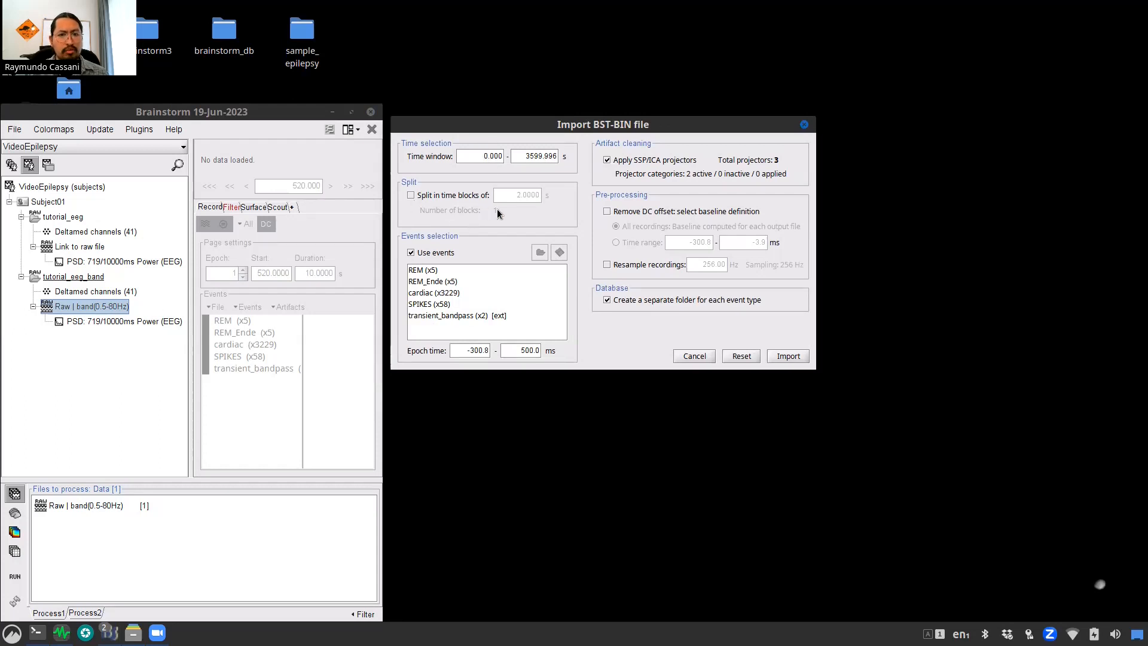
click(432, 305)
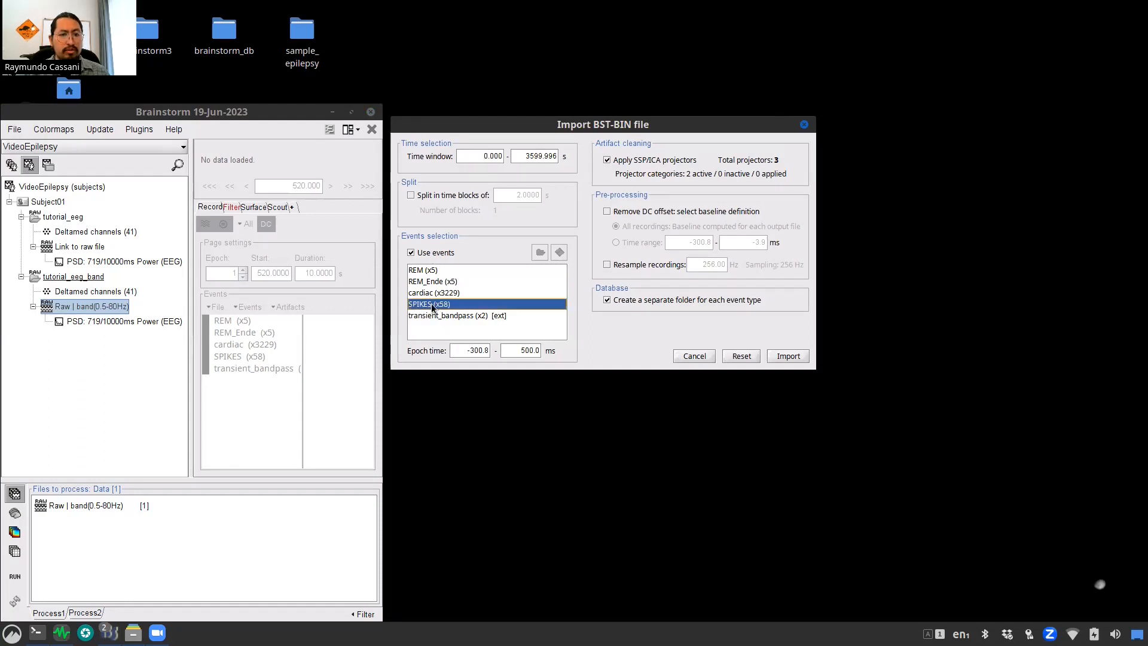
click(476, 349)
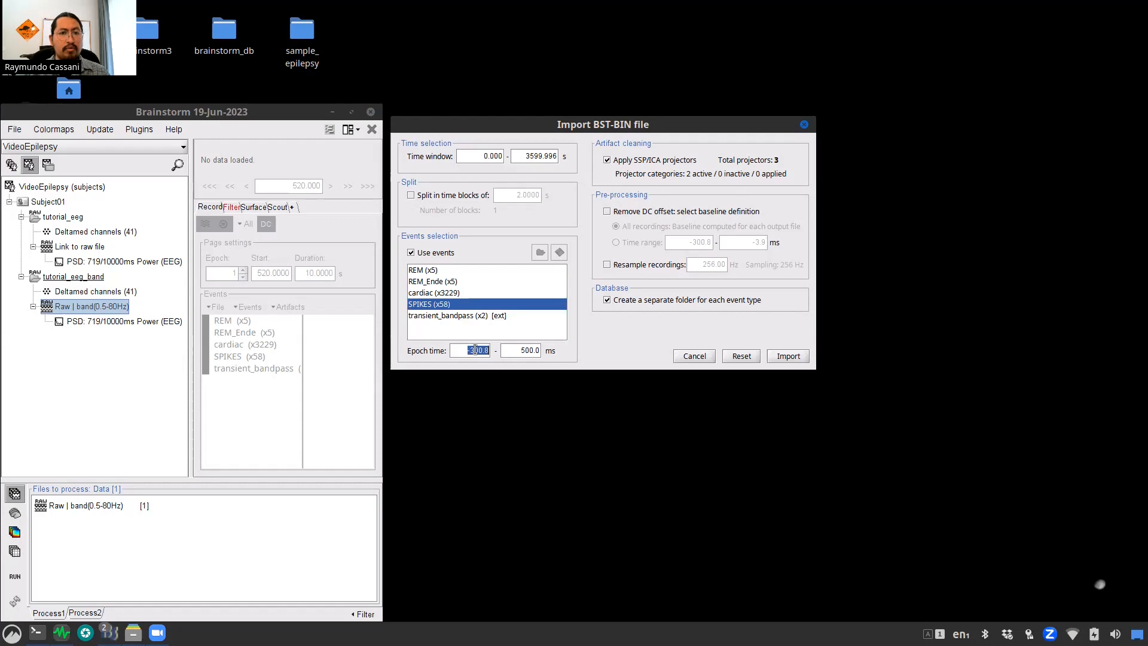
text(-300.8)
click(509, 351)
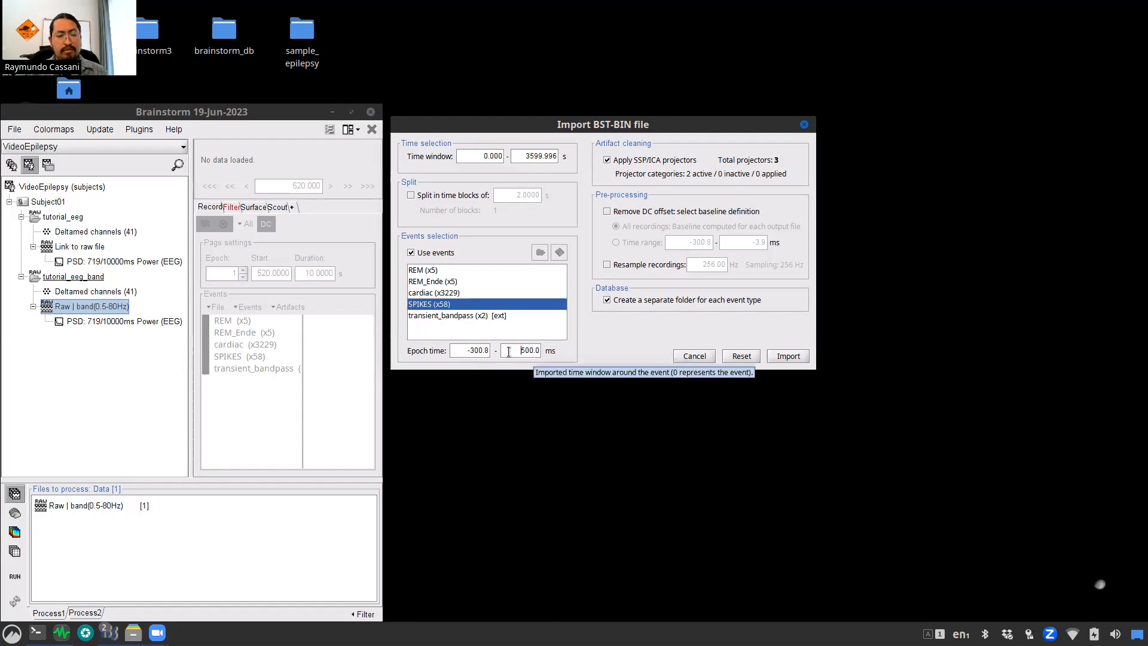
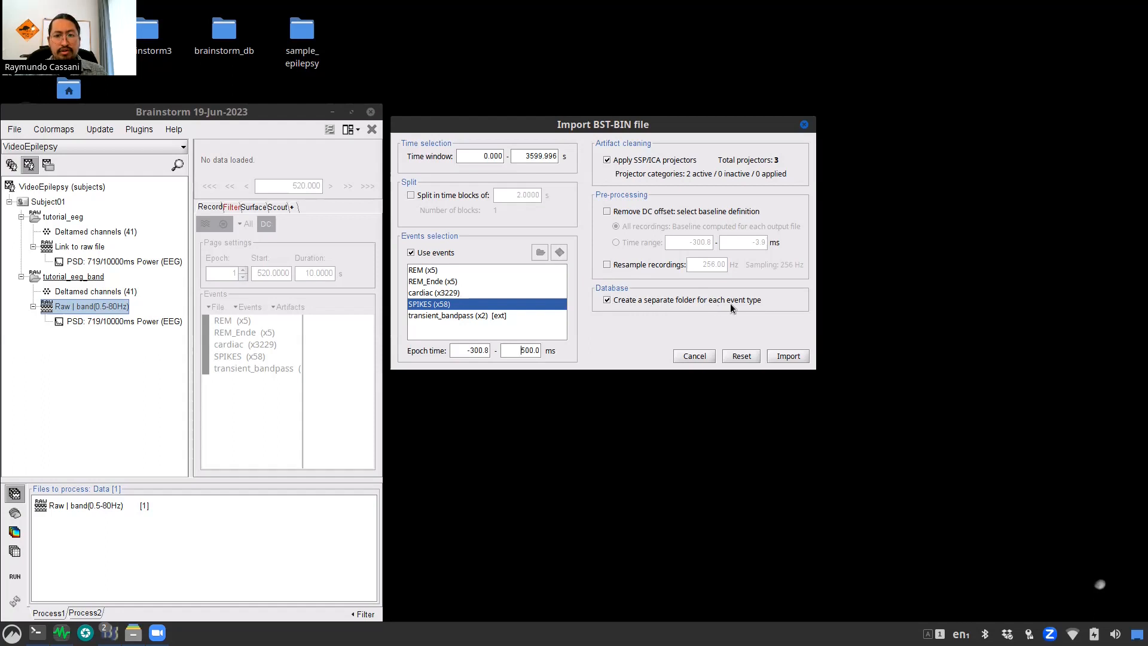
click(790, 356)
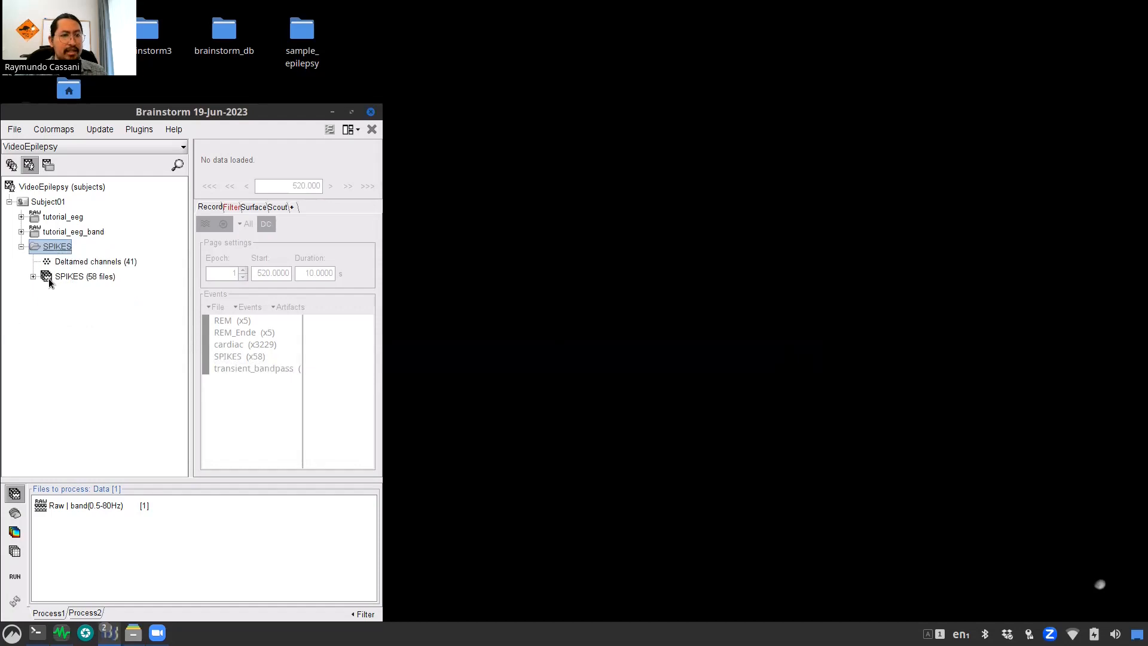
Step: Expand the imported SPIKES trial group and look through its list of trials
click(71, 279)
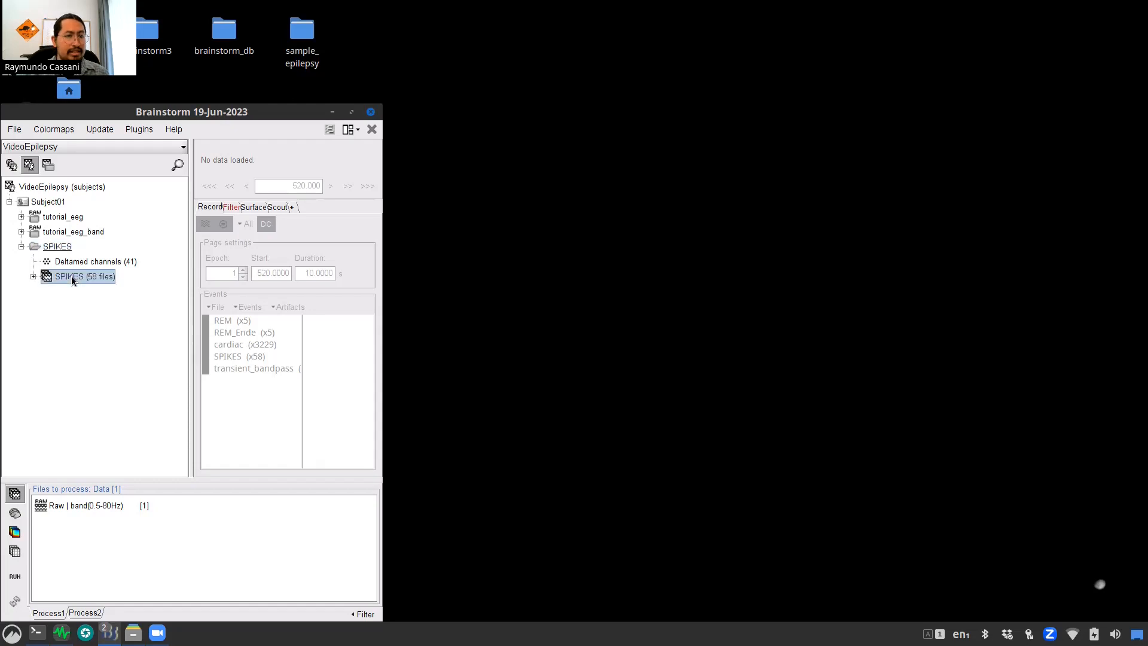
click(33, 277)
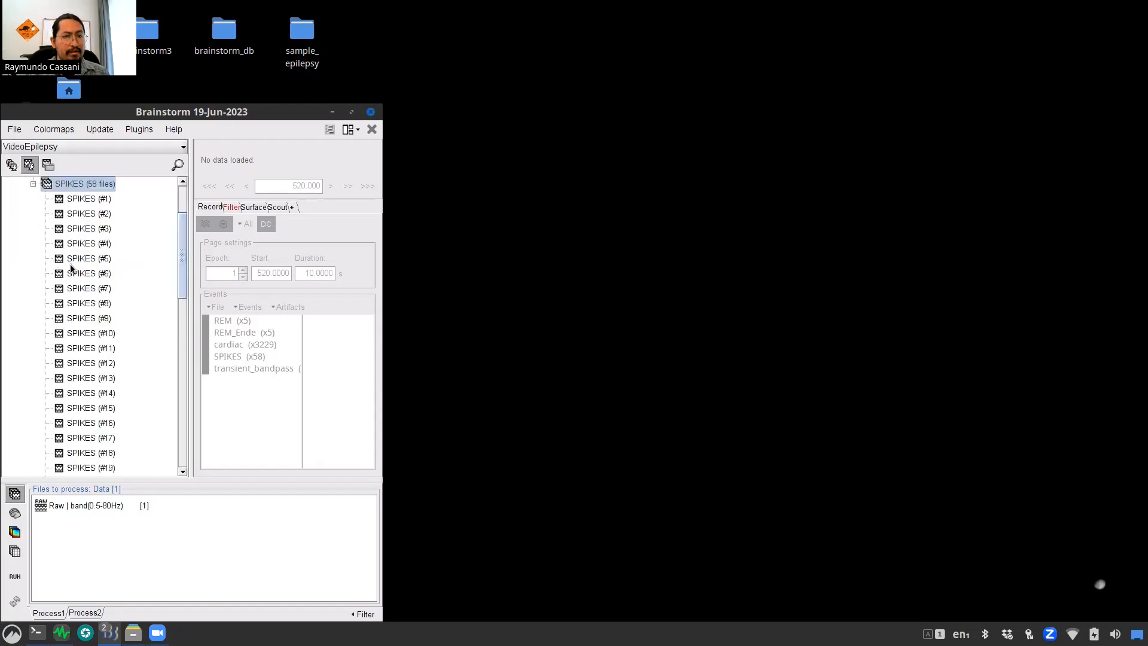
scroll(101, 277, down, 2)
scroll(149, 277, down, 7)
scroll(149, 277, down, 3)
scroll(149, 277, up, 5)
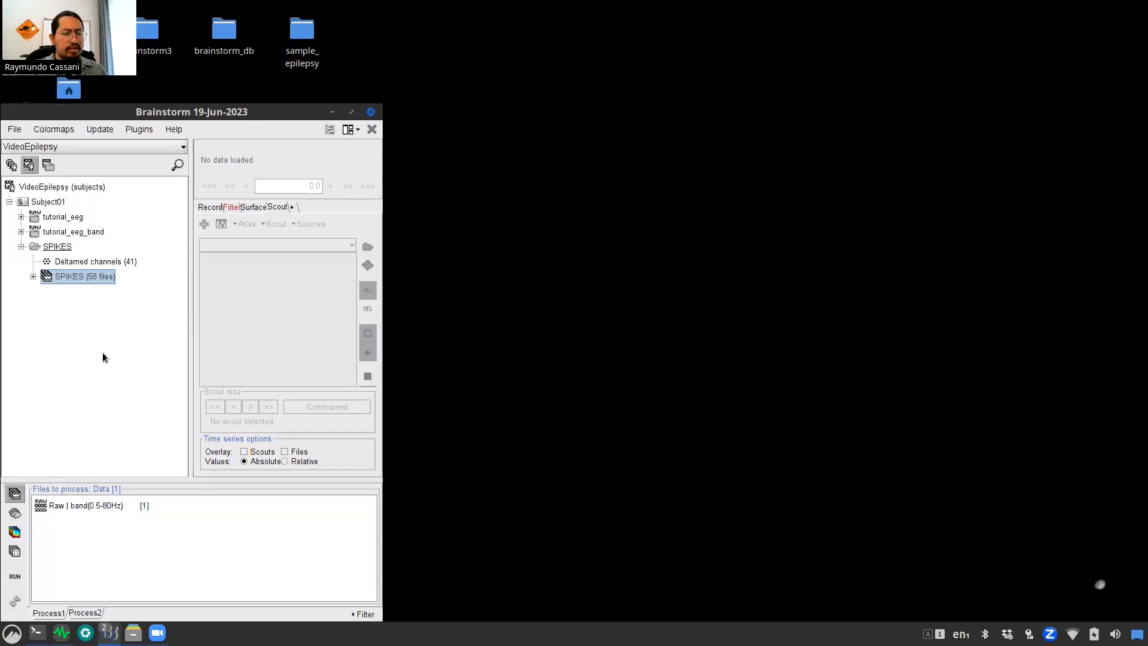
Step: Display all SPIKES trials as an EEG image, show channel FC1, and close the figure
right_click(71, 279)
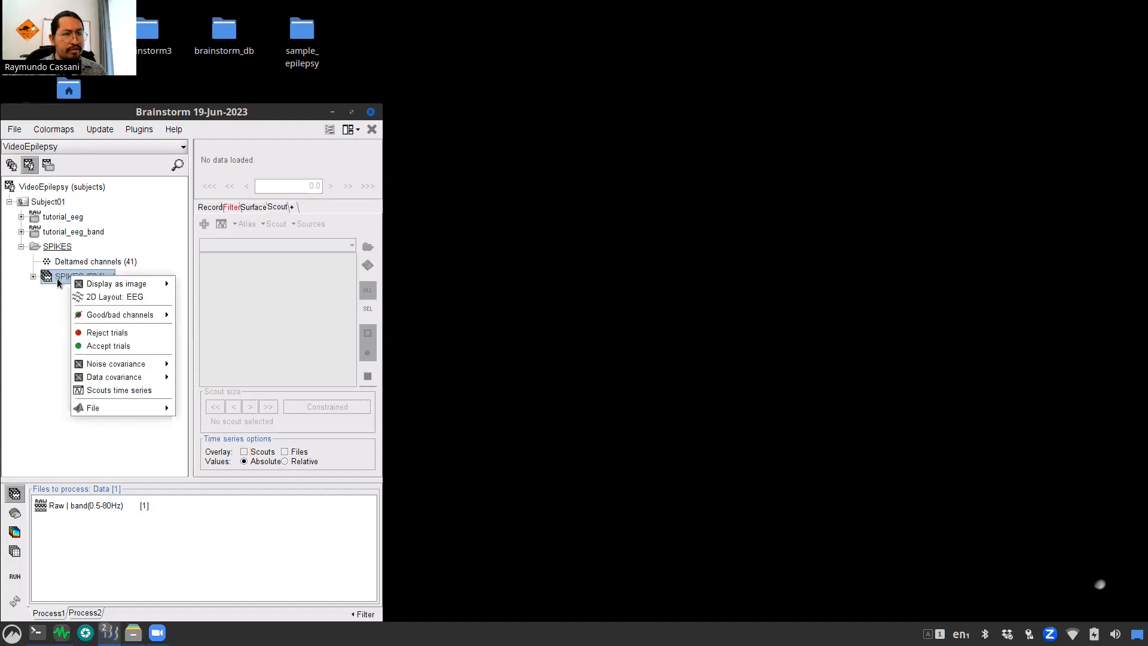
mouse_move(83, 282)
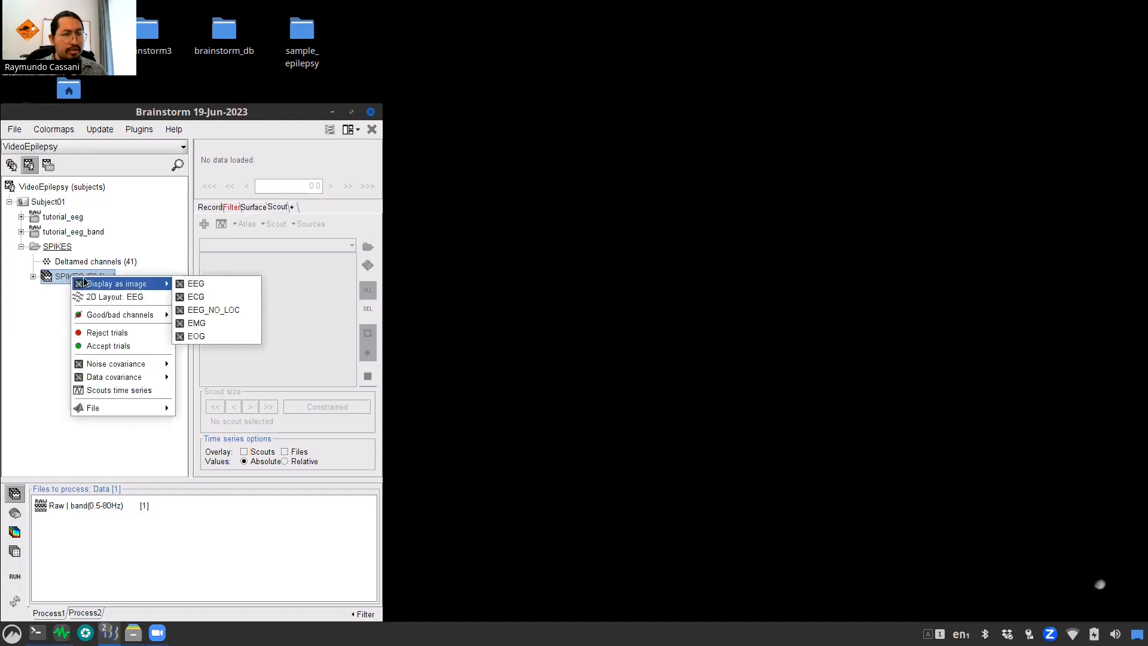
click(199, 285)
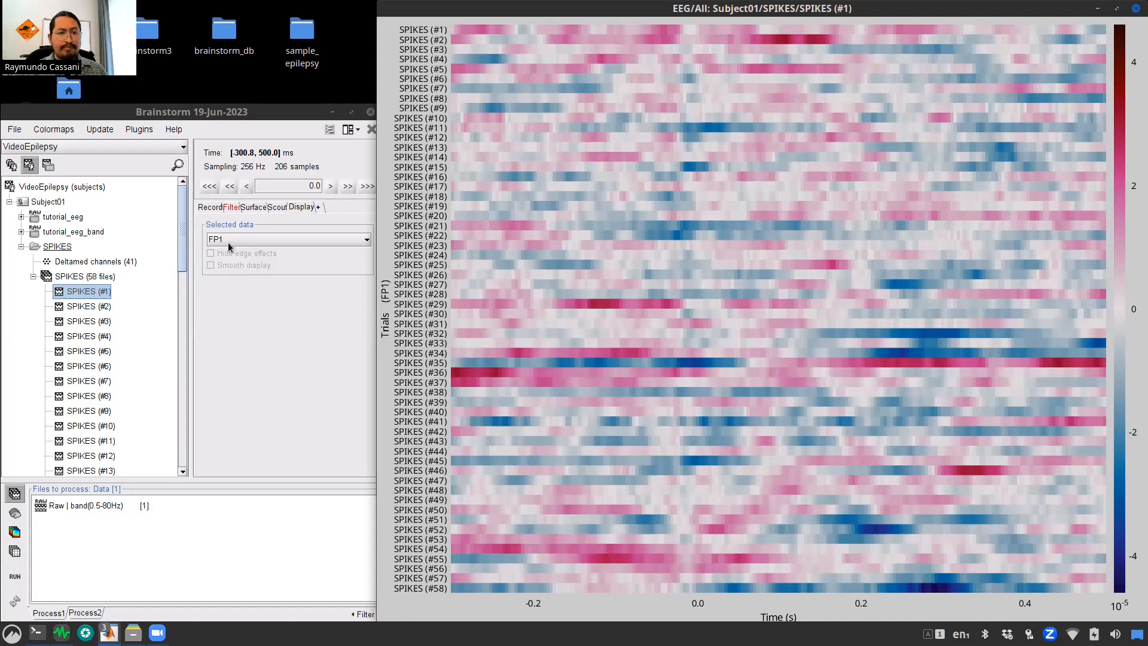
click(245, 241)
click(246, 242)
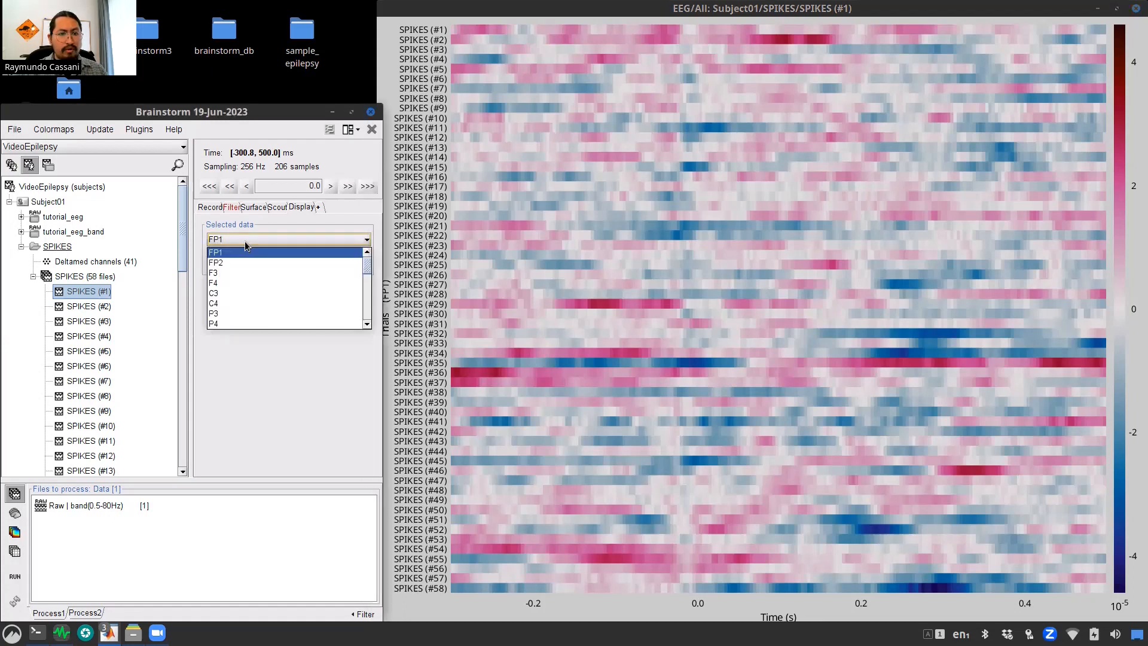
drag(366, 269, 366, 323)
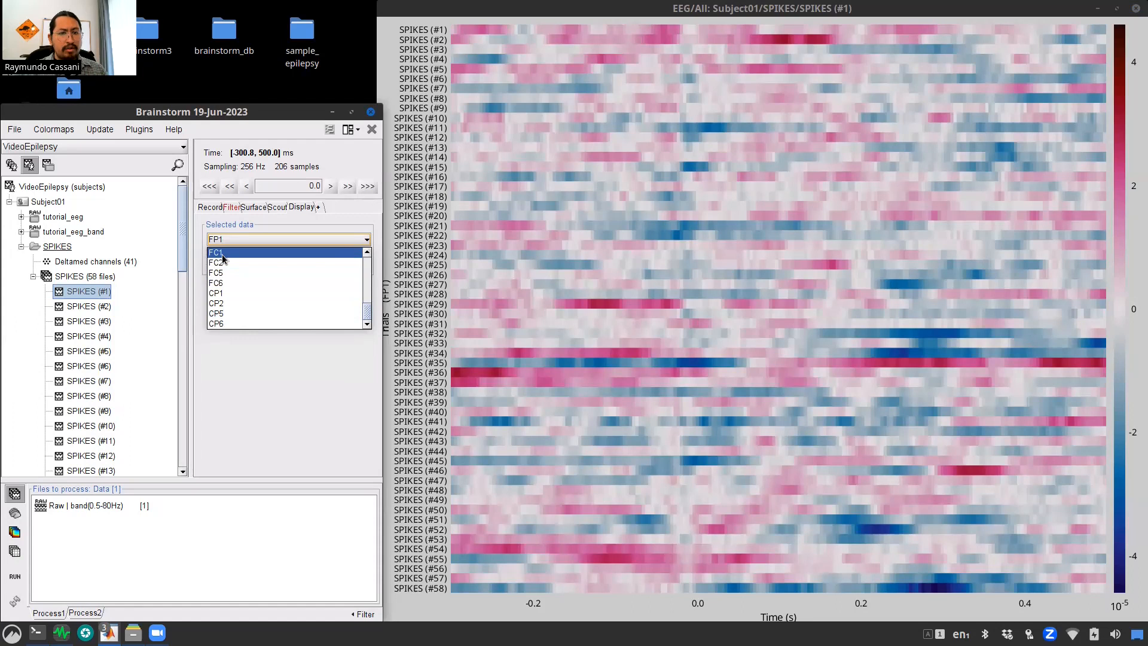
click(222, 256)
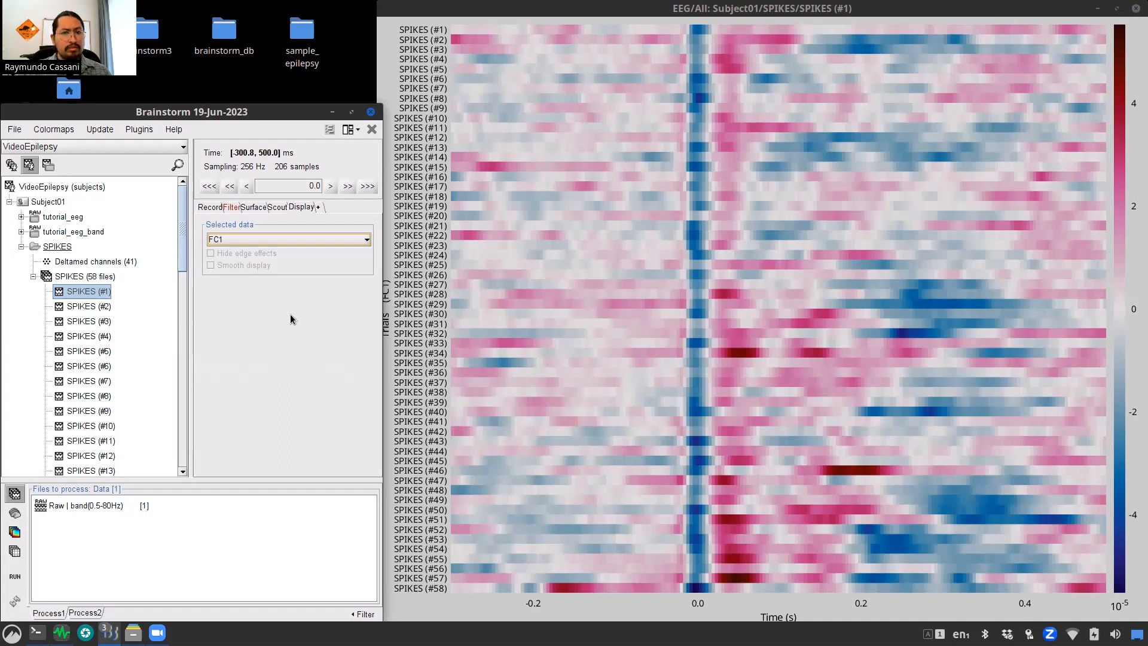
click(368, 133)
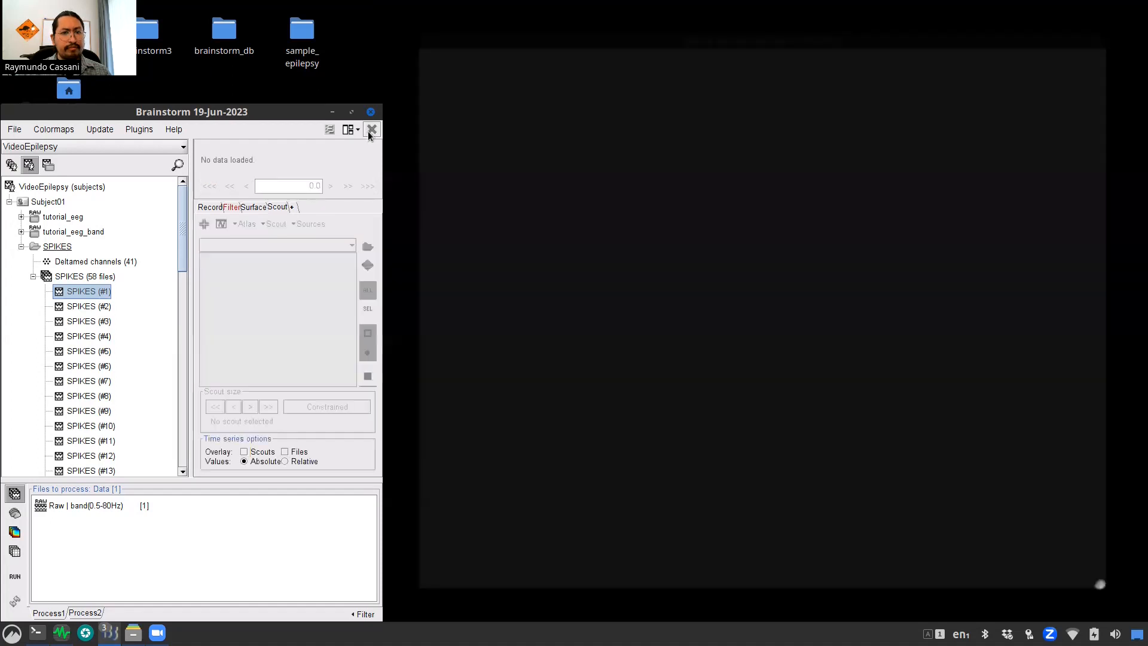
Step: Open the EEG traces of trial SPIKES (#1) and create a new cluster from the selected channel FC1
double_click(78, 292)
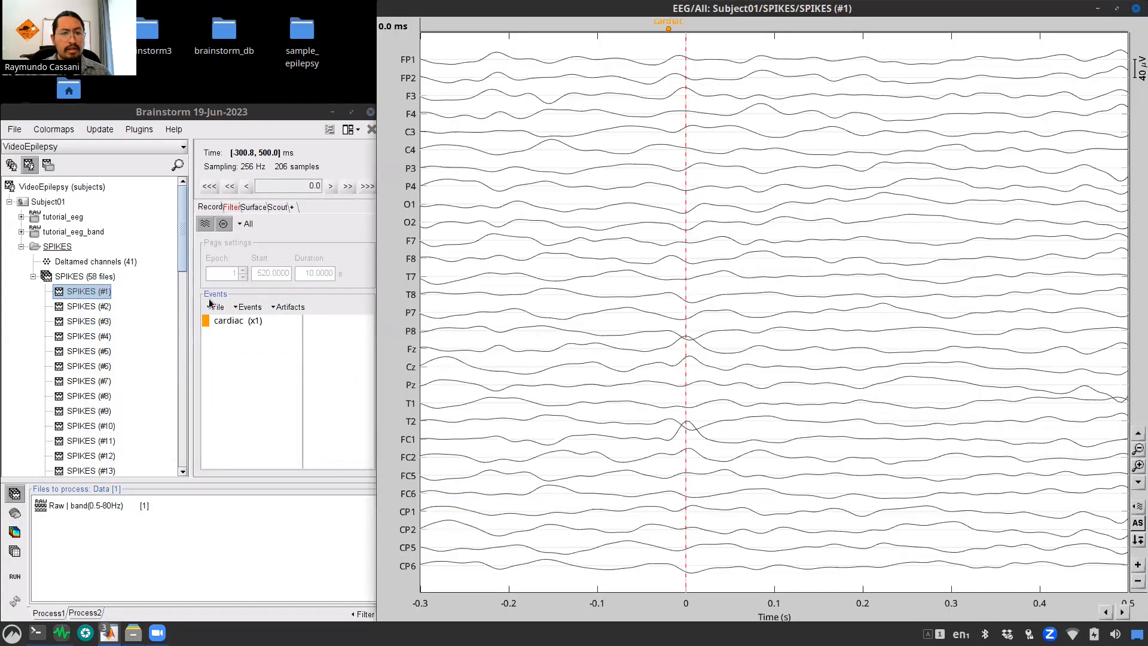
click(292, 207)
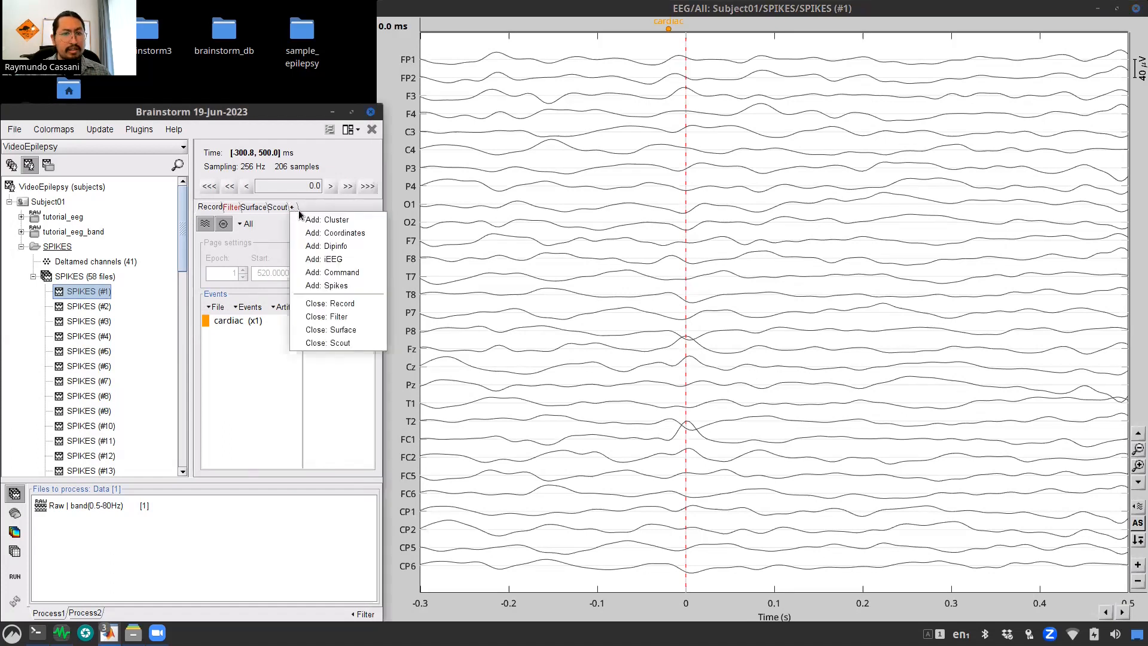
click(344, 221)
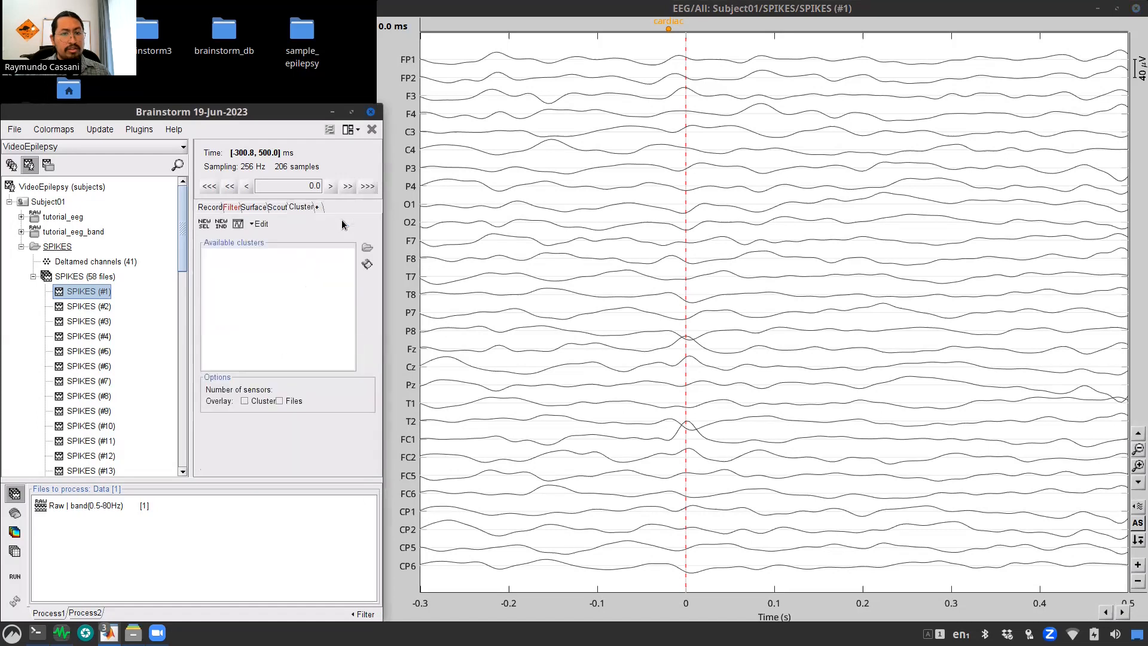
click(465, 441)
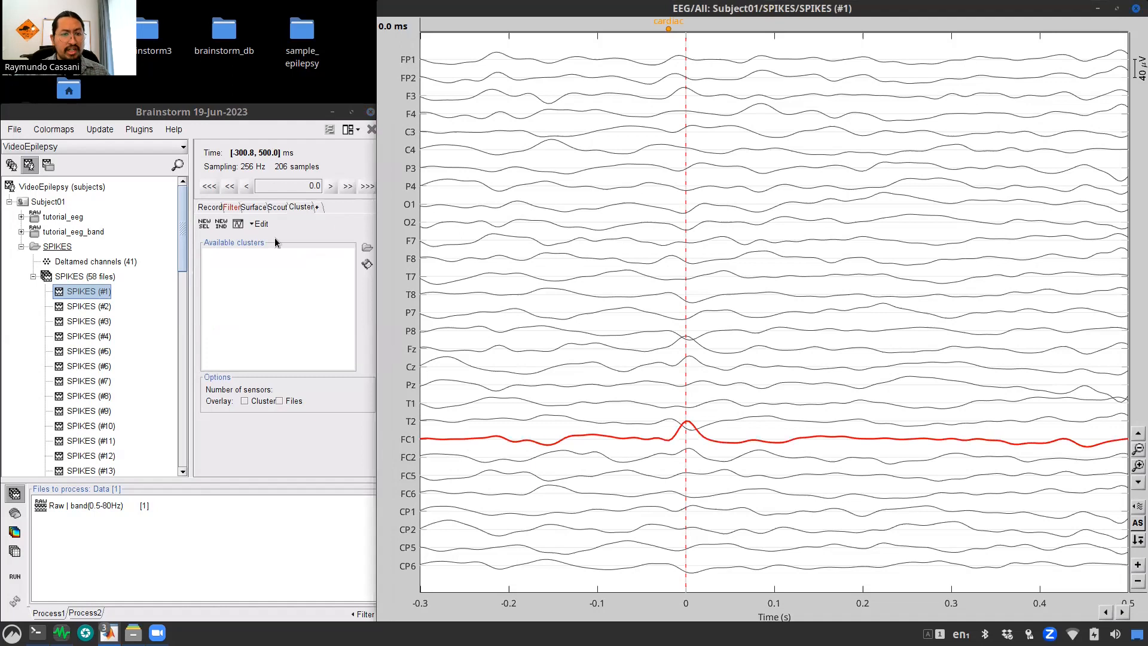
click(205, 226)
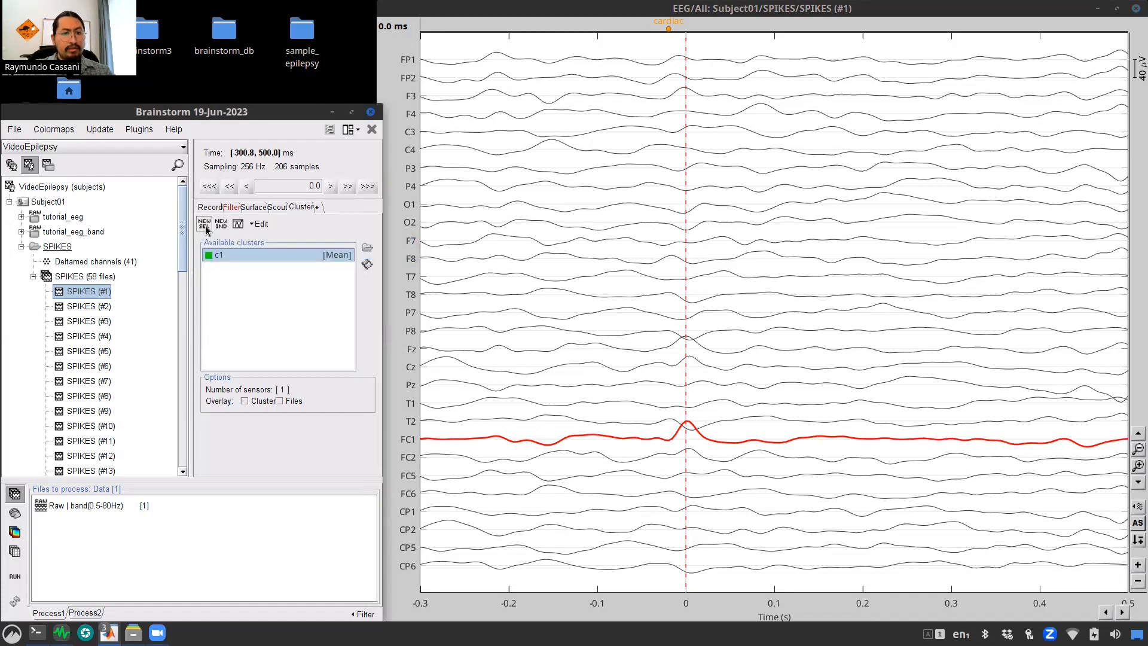
Step: Rename the cluster c1 as FC1
double_click(233, 256)
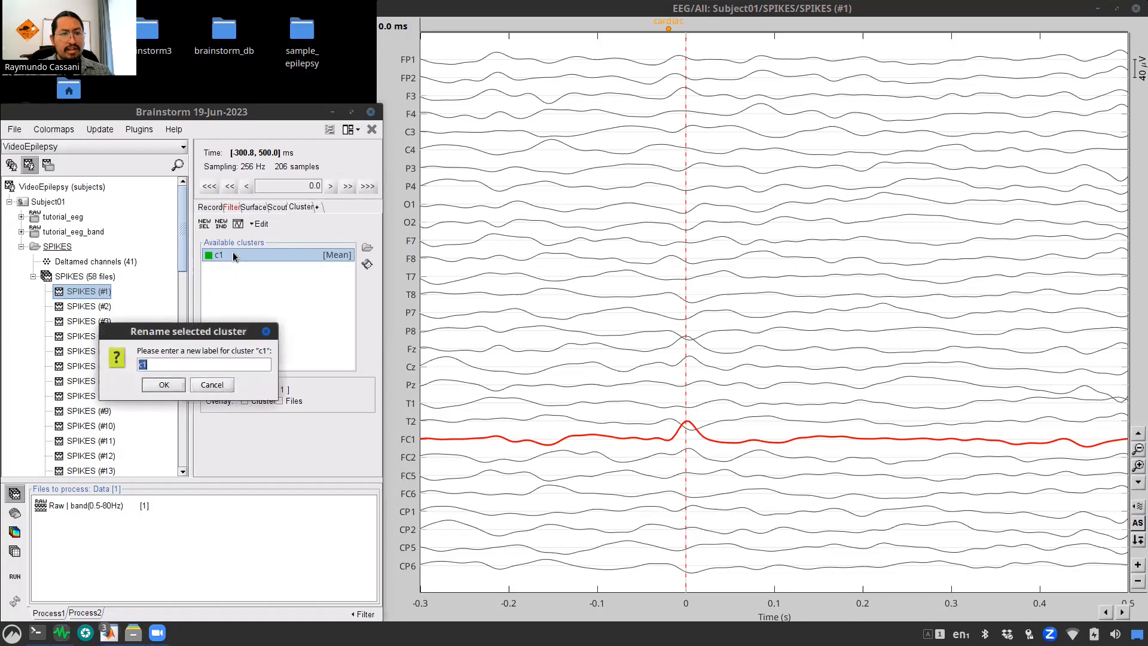
key(BackSpace)
key(BackSpace)
text(FC1)
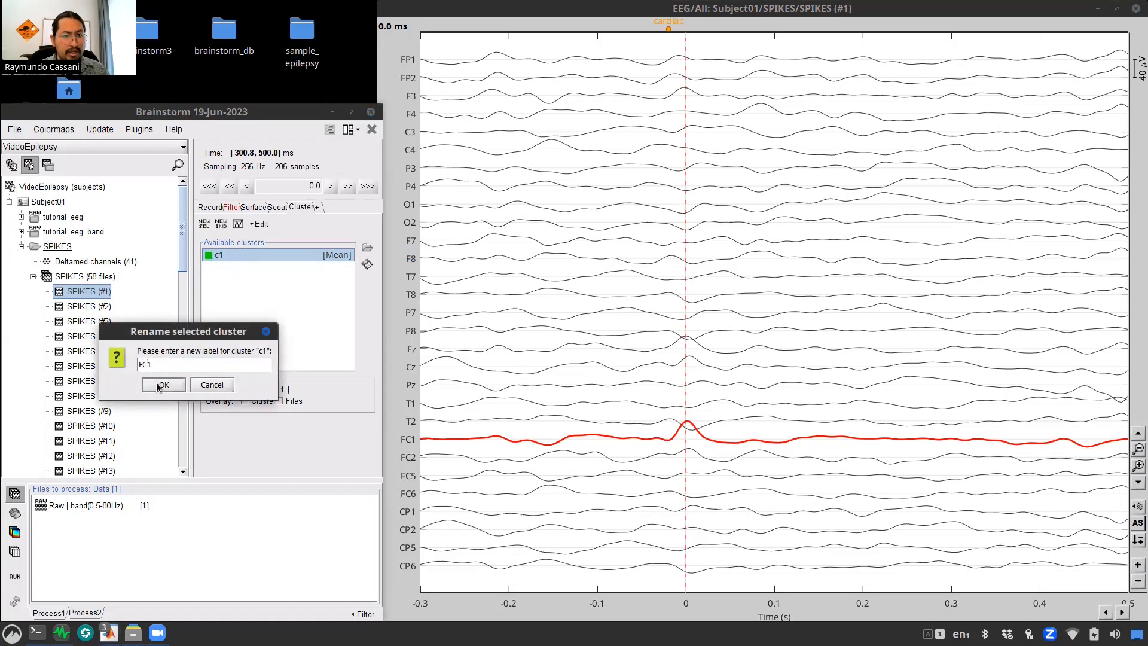
click(157, 382)
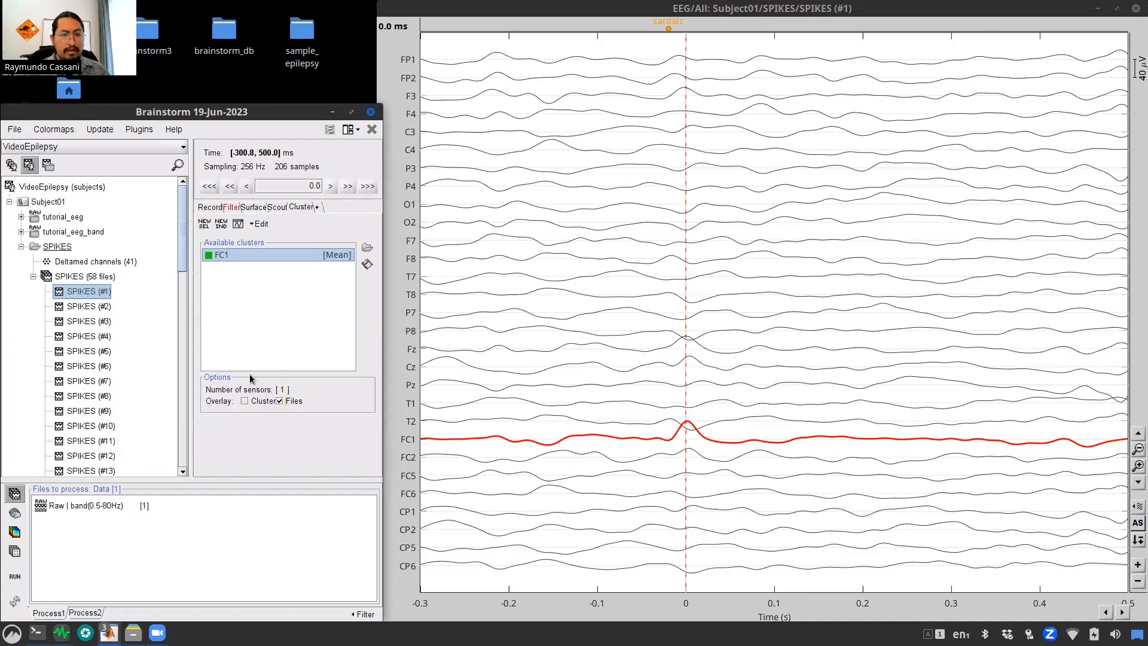
Step: Display the FC1 cluster time series of all SPIKES trials with files overlaid, saving the channel file modifications, and close the single-trial figure
right_click(66, 274)
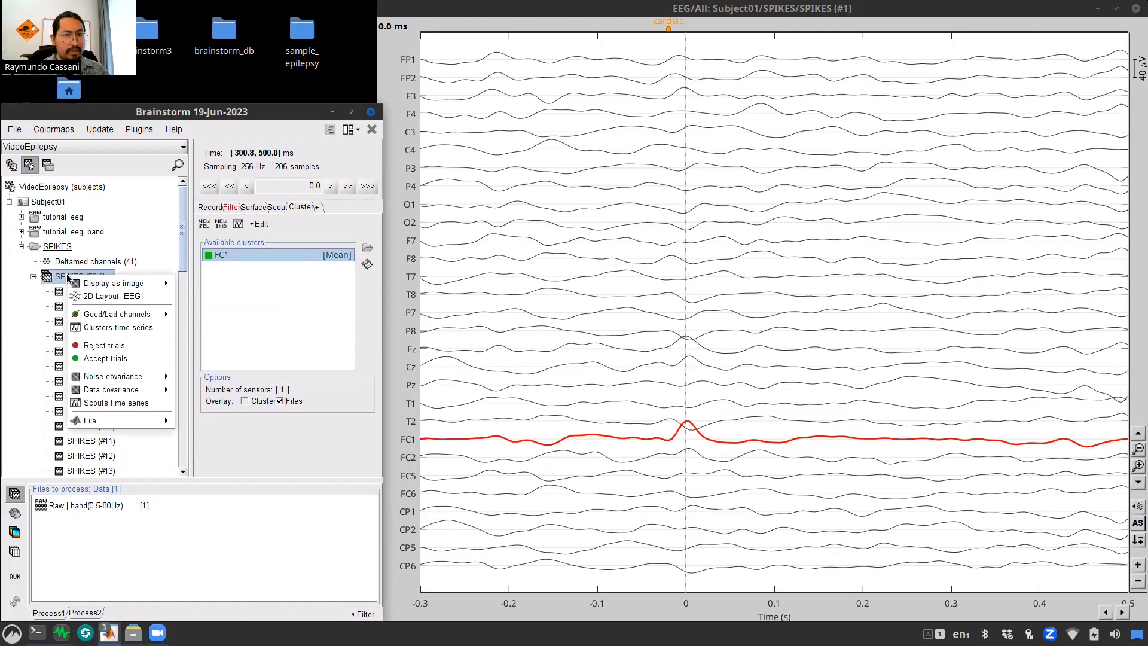
click(163, 328)
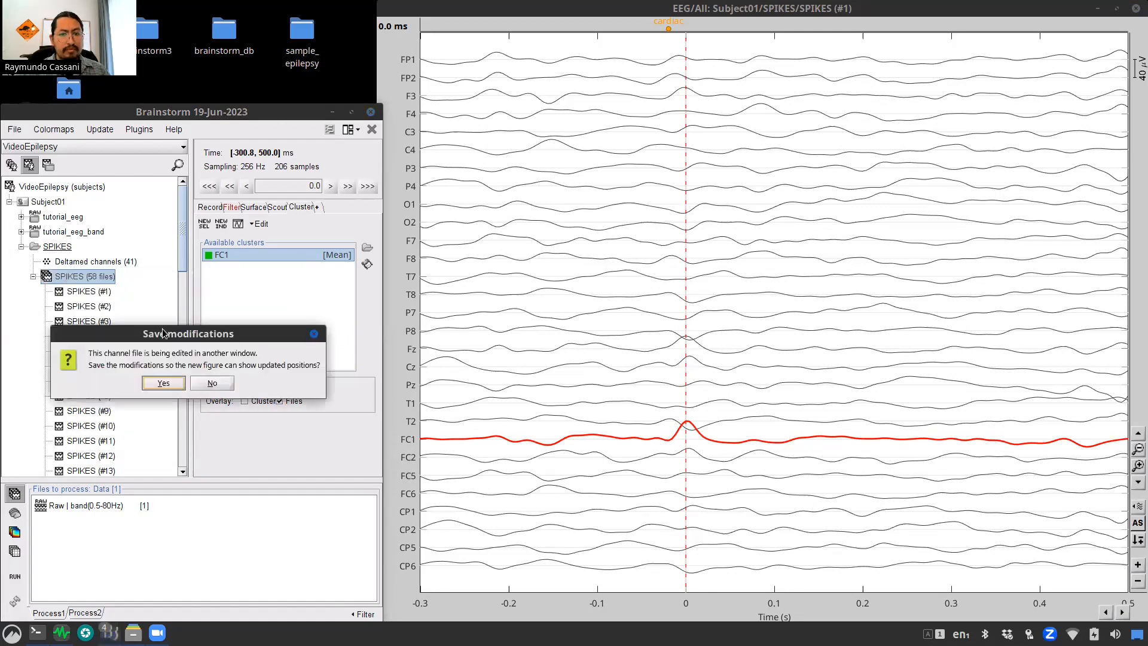
click(164, 383)
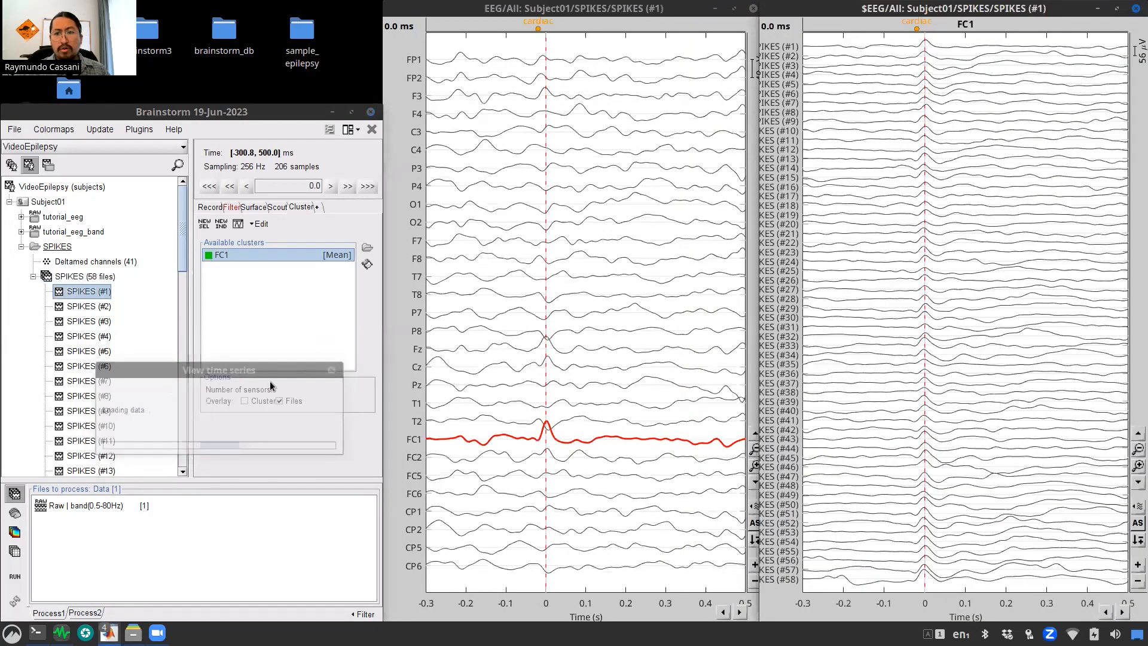
click(755, 9)
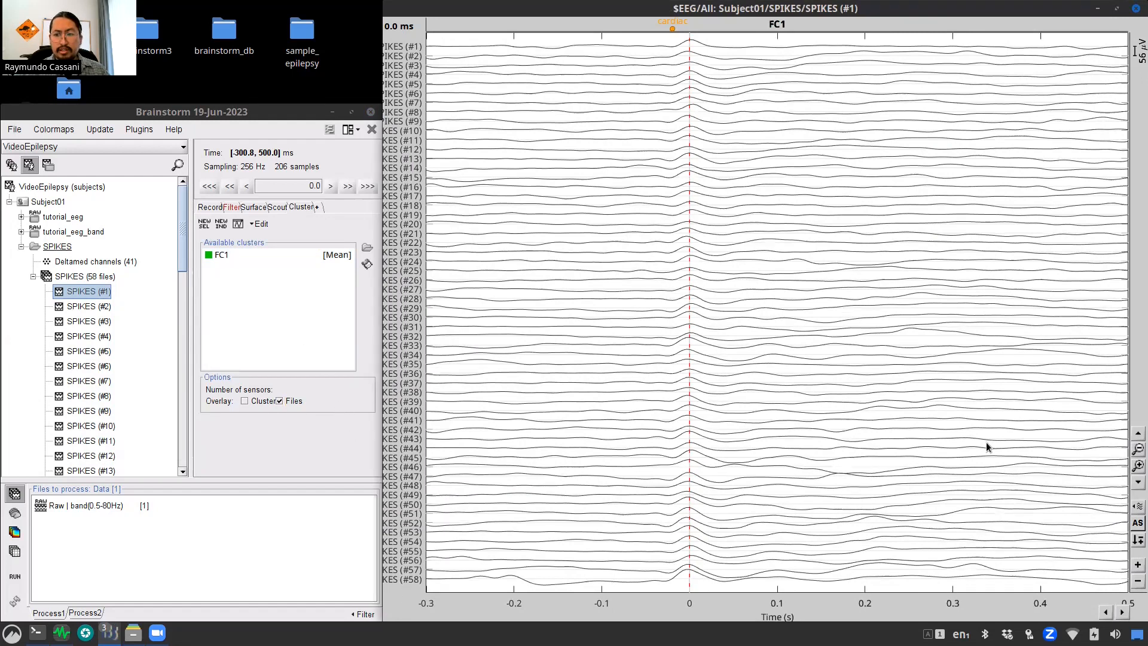
Step: View the FC1 cluster time series in Butterfly display mode, then collapse the SPIKES trial group and close all figures
click(1136, 507)
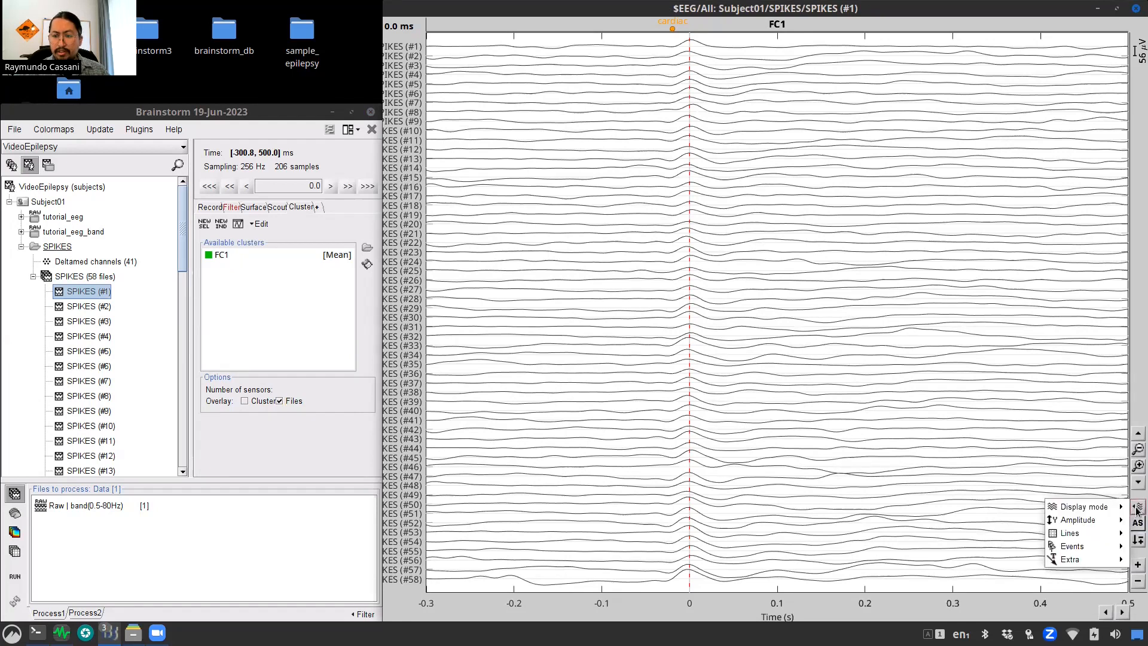
mouse_move(1080, 507)
click(1019, 508)
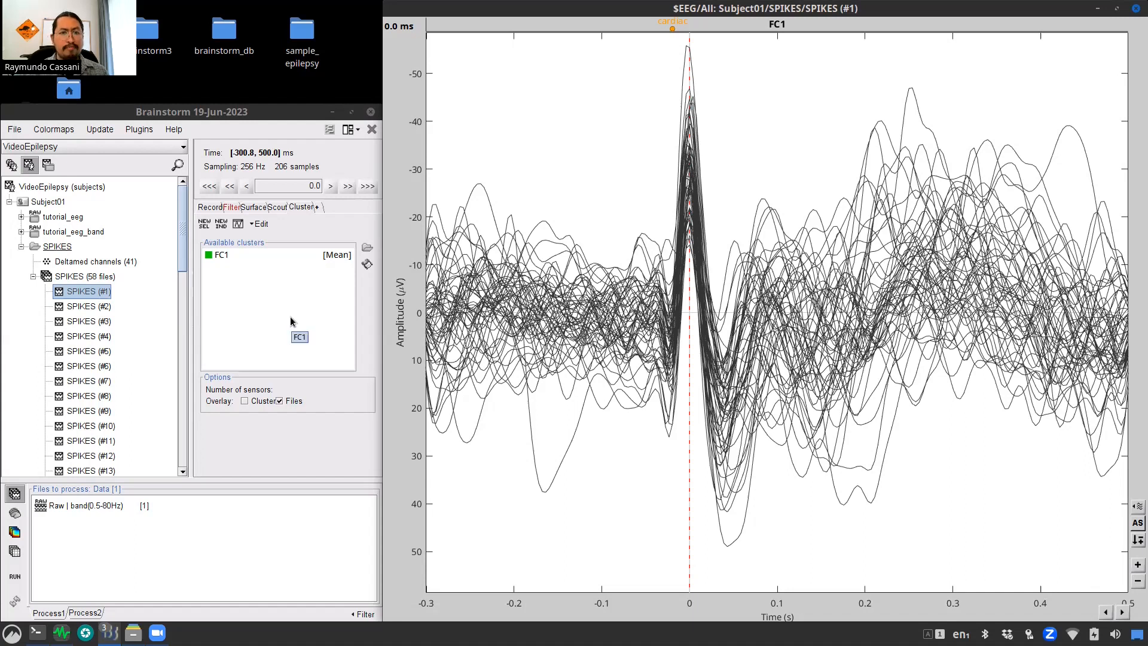
click(33, 277)
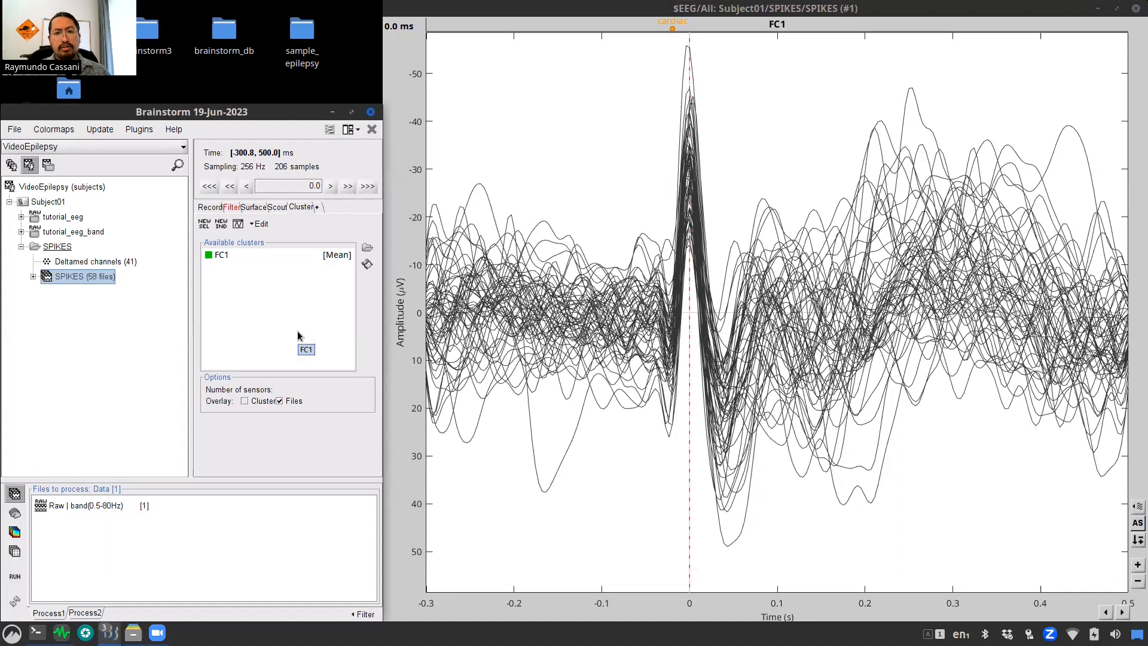
click(371, 130)
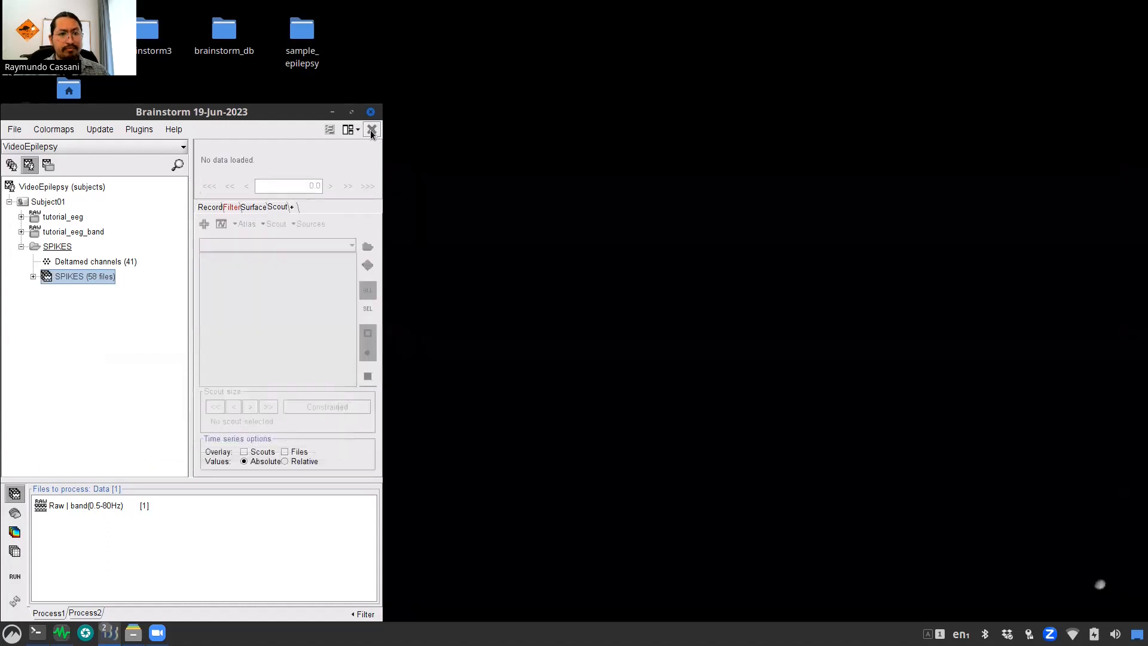
Step: Replace the Raw | band(0.5-80Hz) recording in the files to process with the SPIKES trial group
right_click(123, 532)
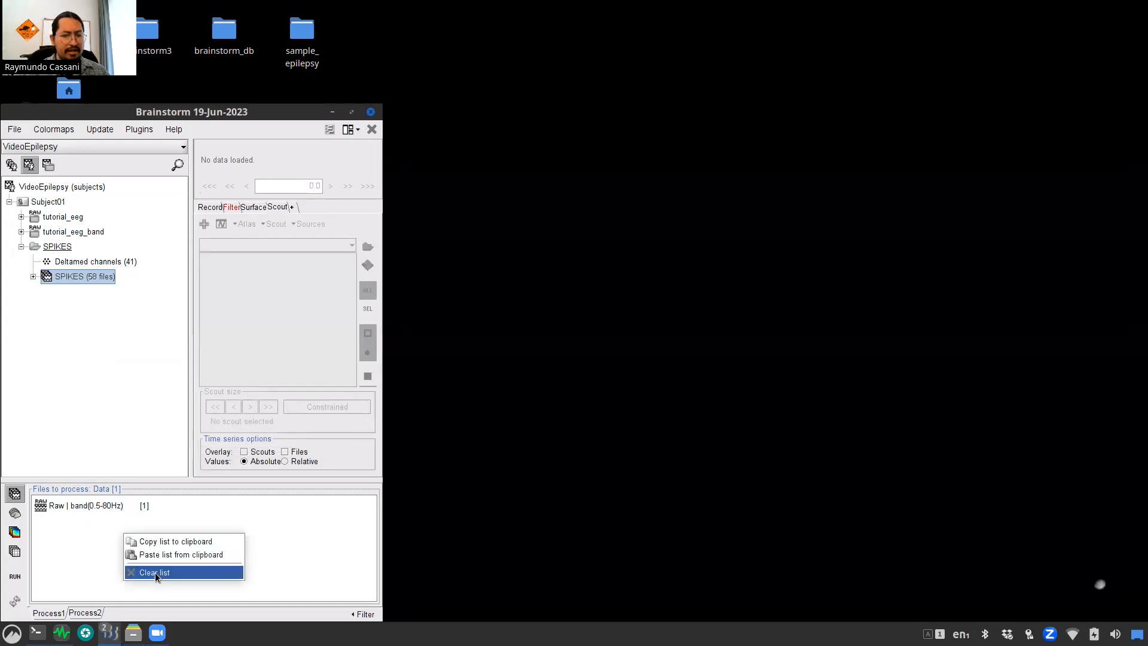
click(203, 572)
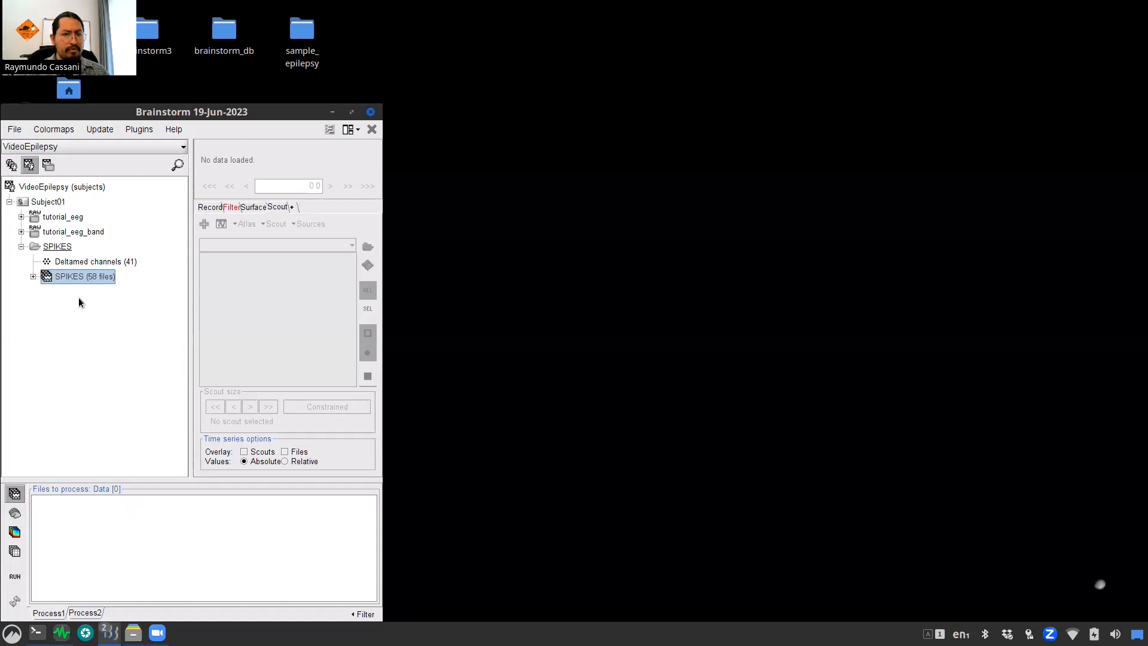
drag(69, 279, 95, 557)
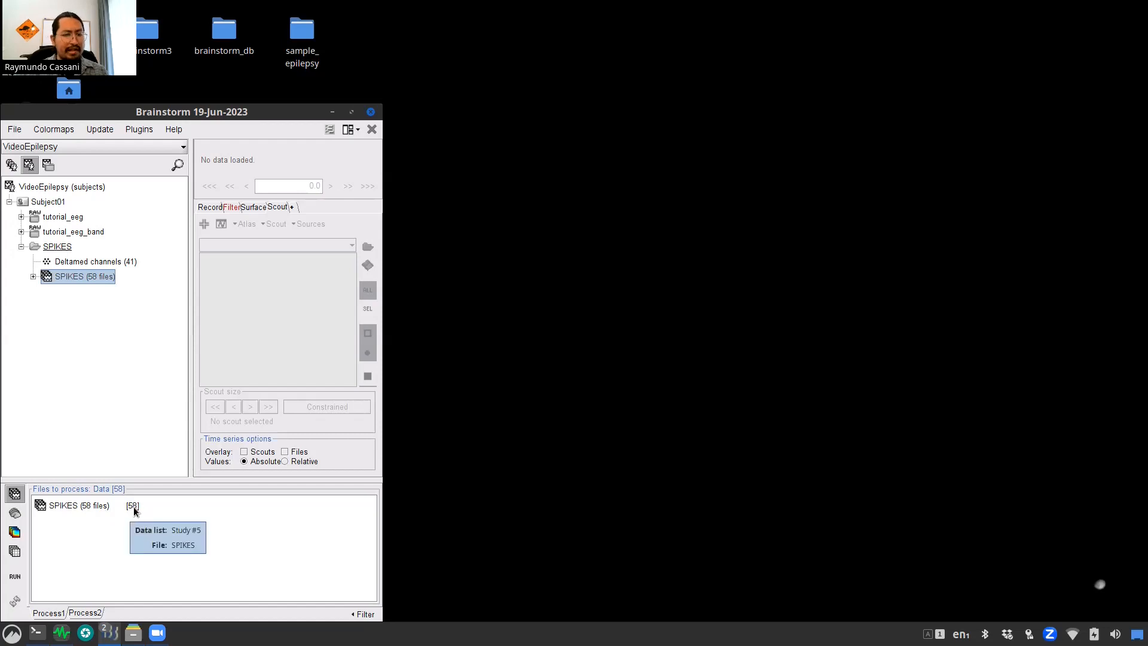
Step: Run the Average files process on the SPIKES trials, grouping Everything and using the Arithmetic average function
click(15, 578)
click(61, 202)
click(84, 178)
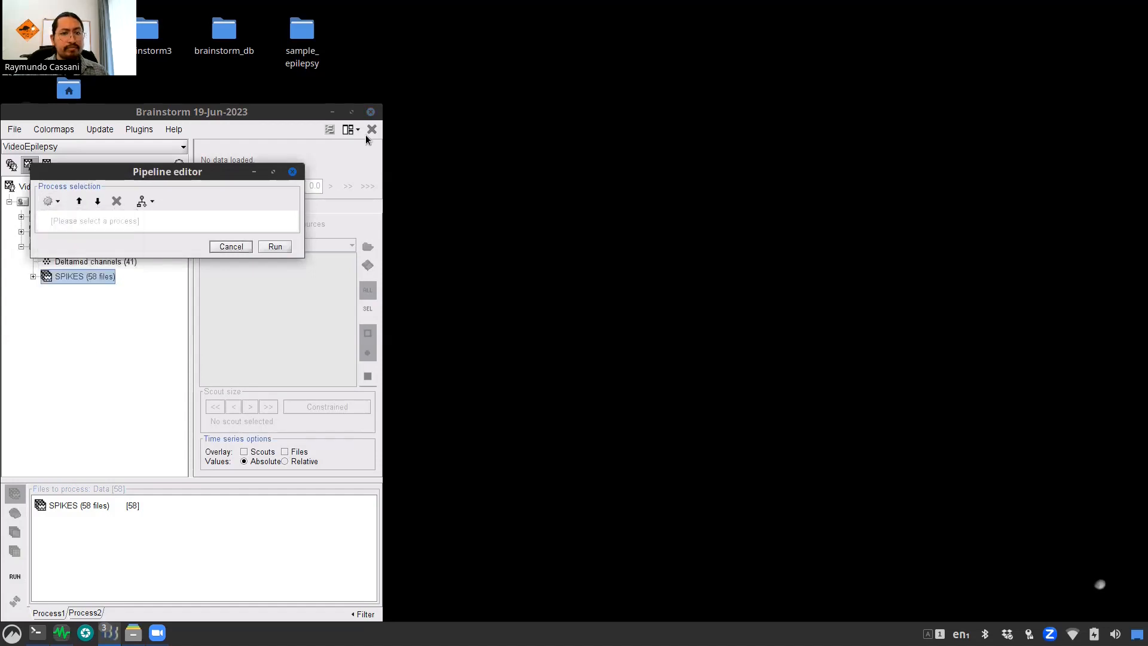
drag(169, 173, 574, 118)
click(455, 144)
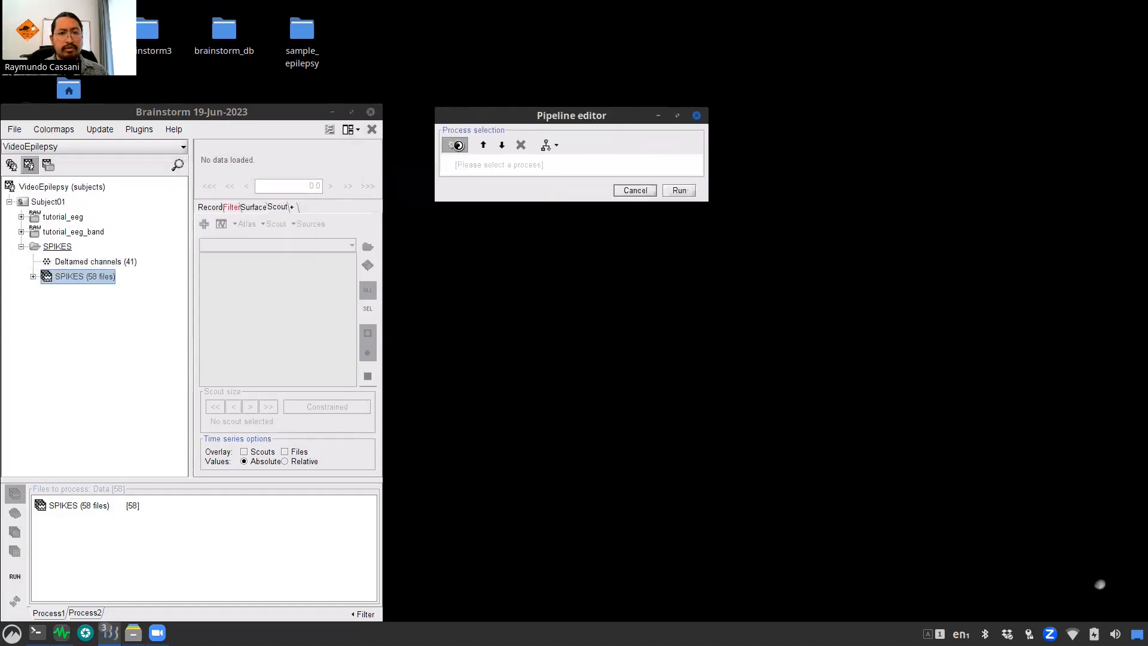
mouse_move(498, 210)
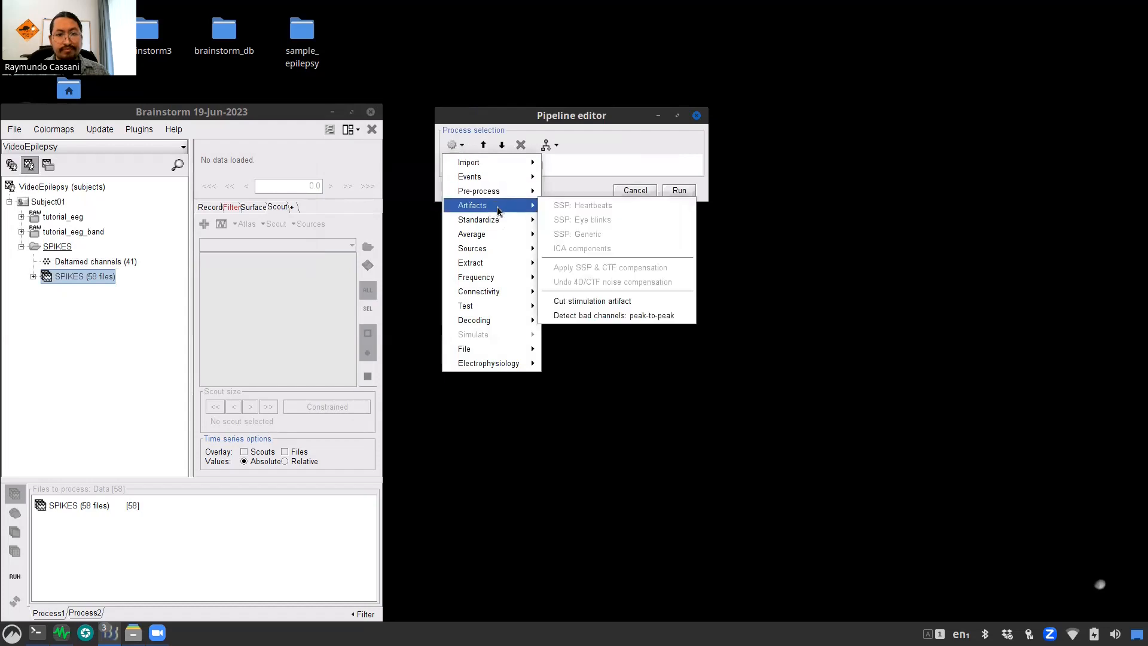
mouse_move(507, 234)
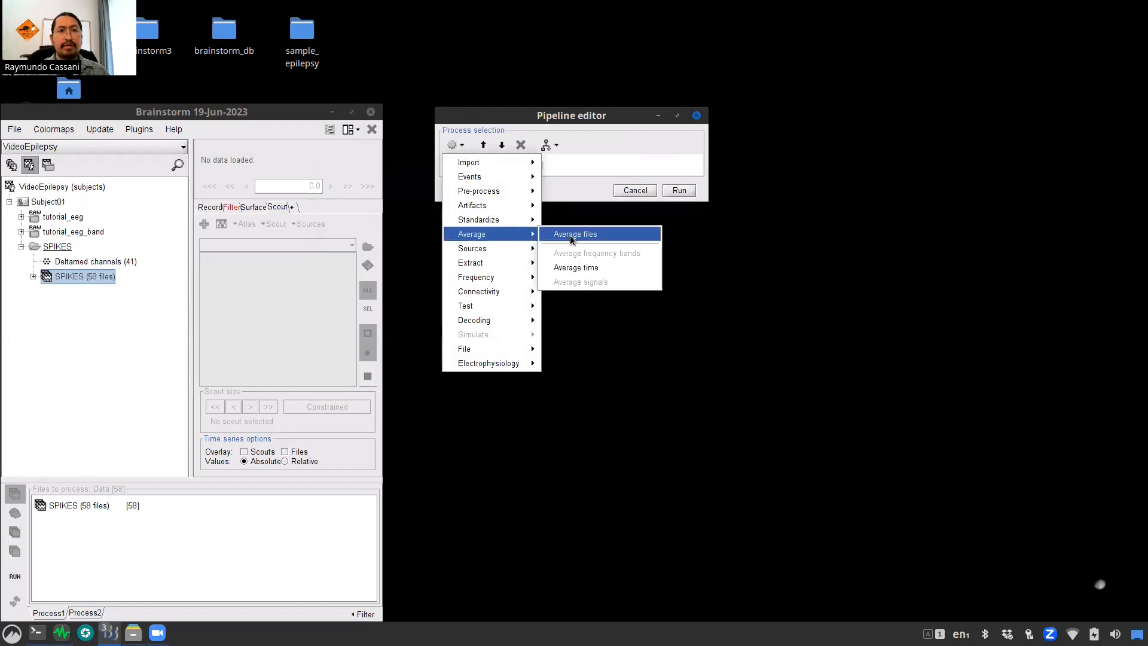
click(571, 237)
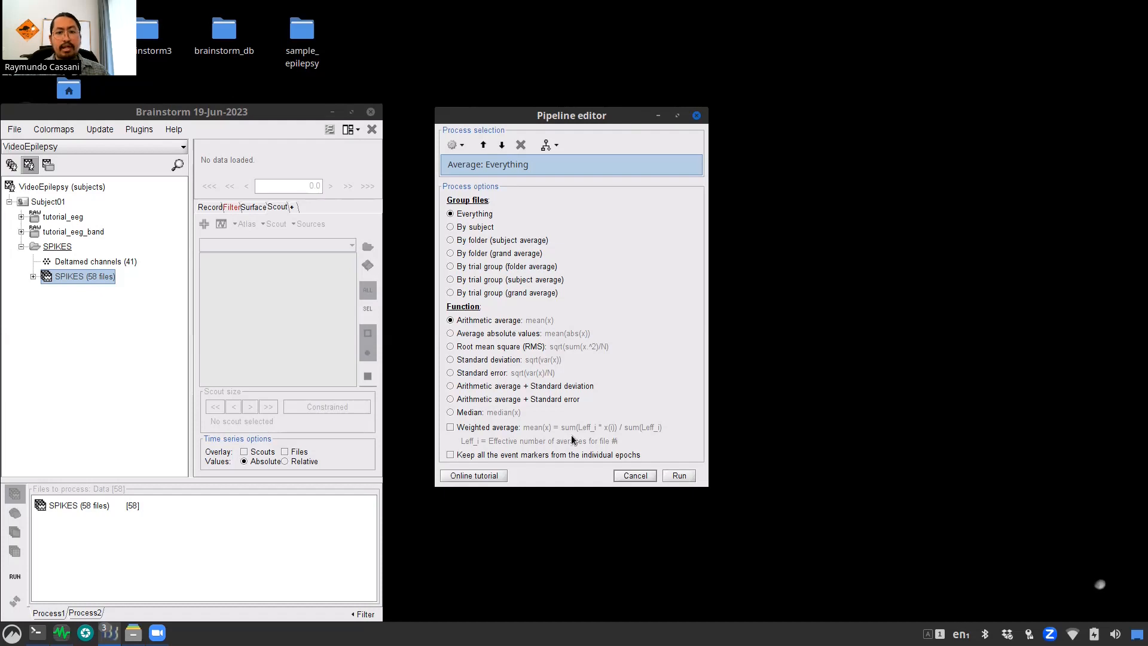
click(679, 475)
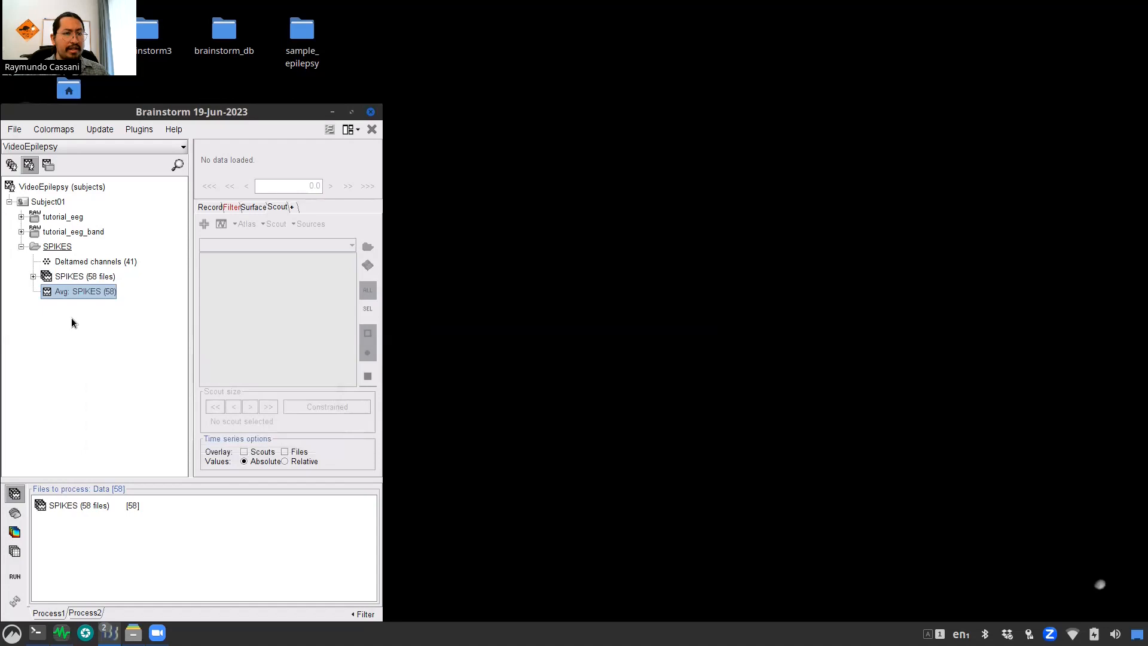
Step: Open the EEG time series of the SPIKES average and switch its display mode to Column
double_click(92, 294)
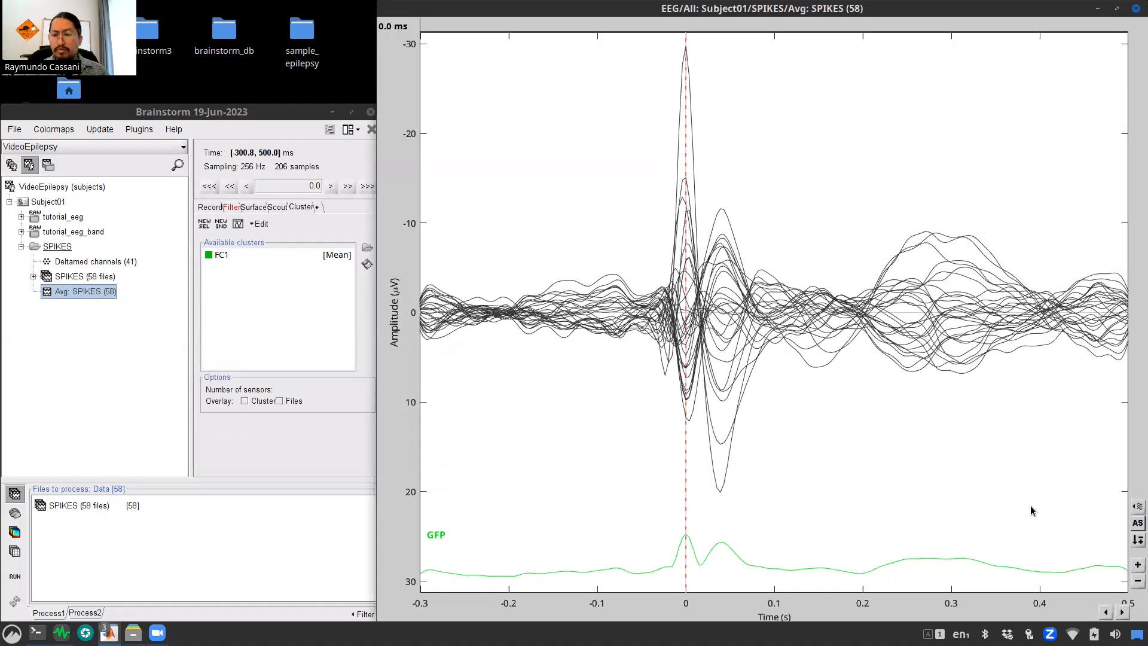
click(1137, 508)
mouse_move(1070, 508)
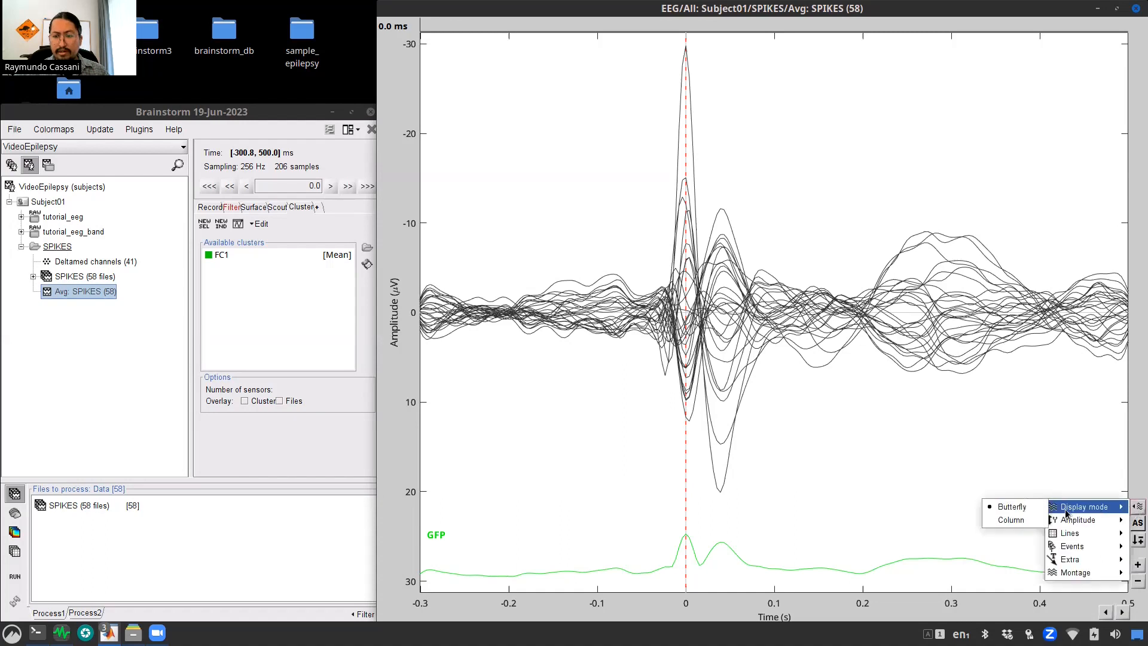
click(1016, 520)
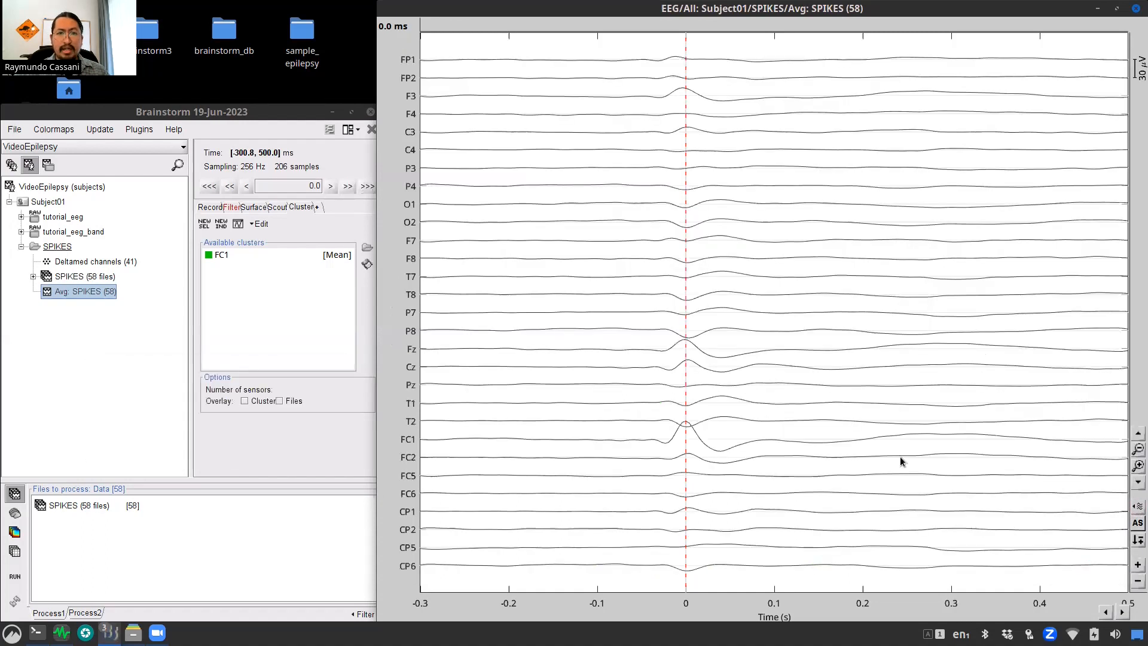
Step: Display the EEG of the SPIKES average as a 2D Disc topography and as a 2D Layout
right_click(76, 291)
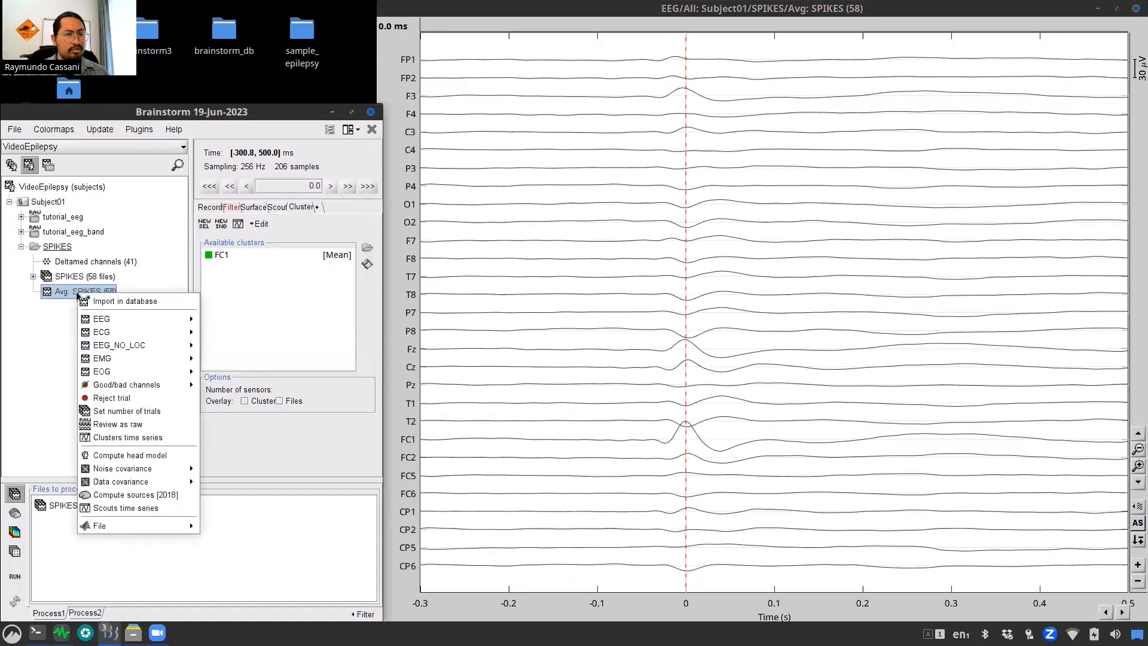
mouse_move(110, 320)
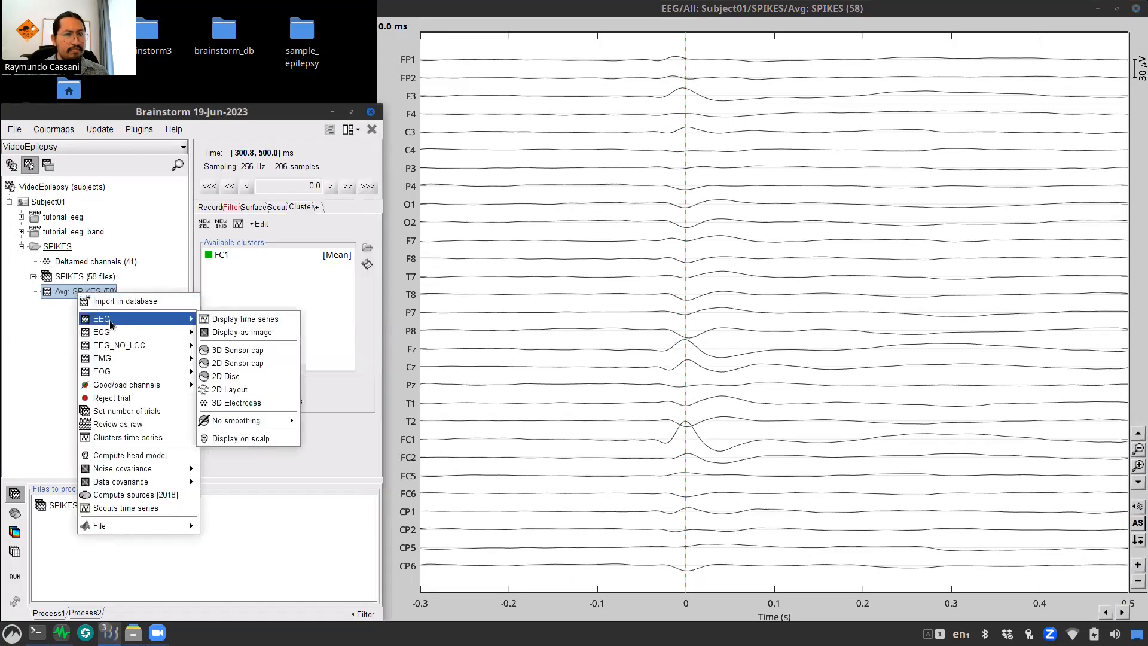
click(256, 378)
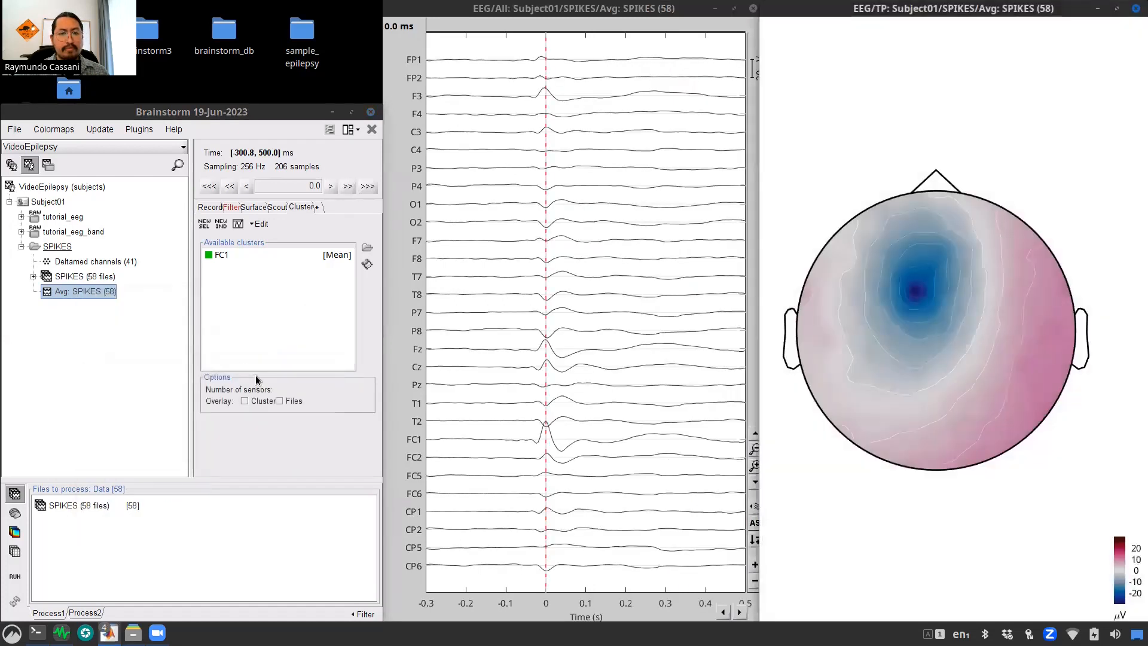
right_click(98, 292)
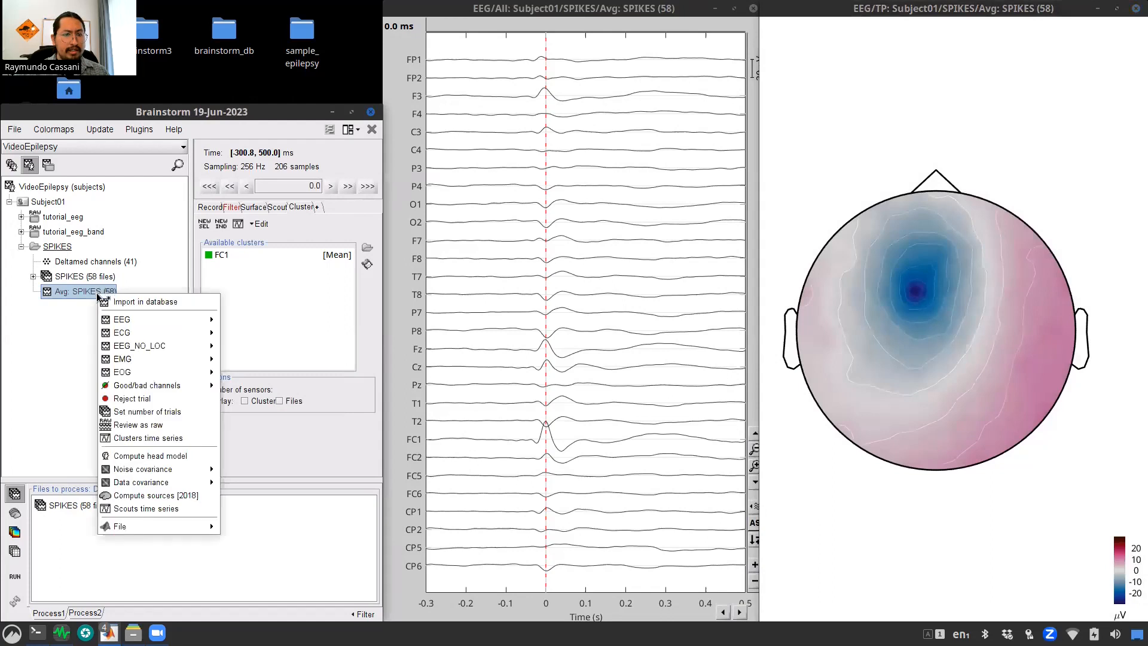
mouse_move(174, 322)
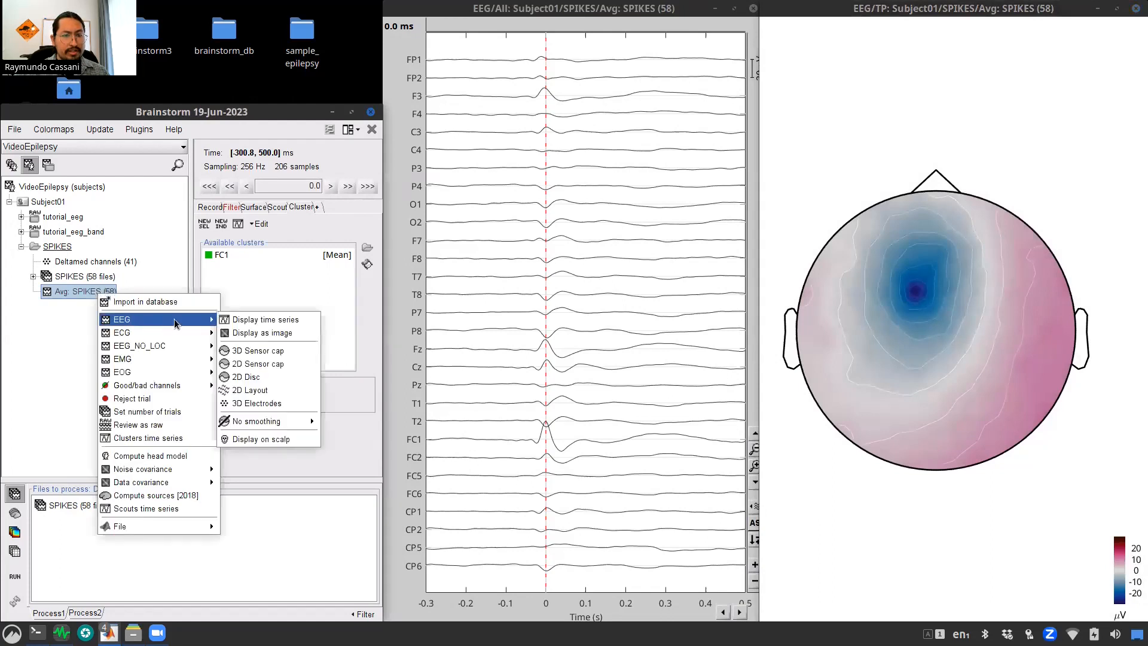
click(264, 390)
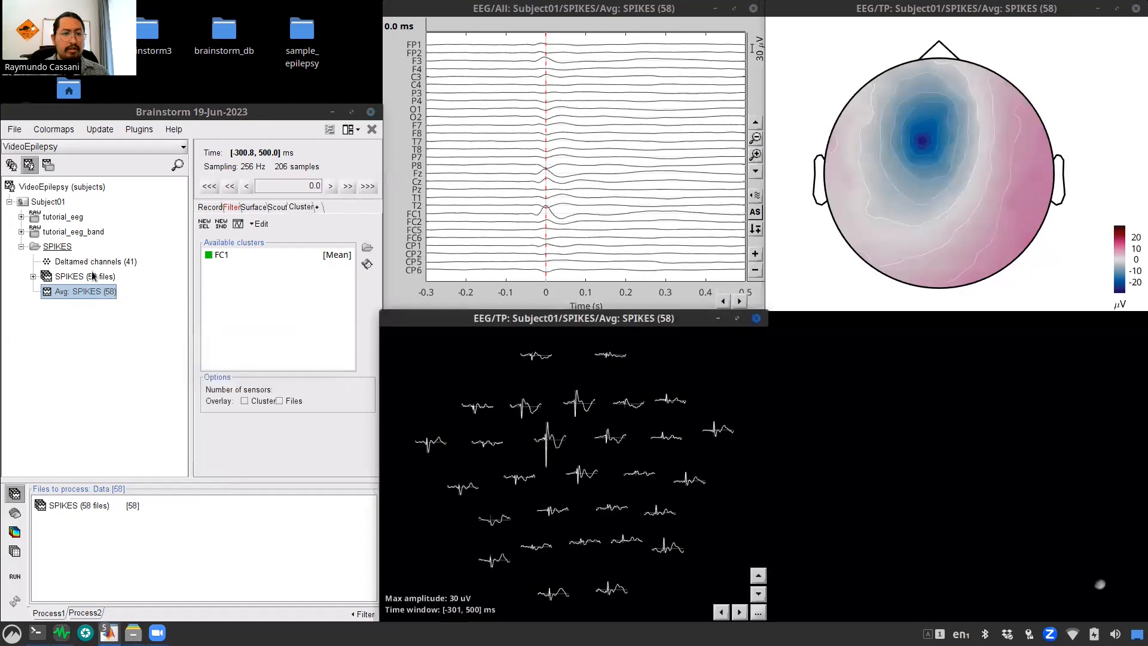
Step: Open the 3D Electrodes view of the SPIKES average's EEG with the whole head in view
right_click(94, 292)
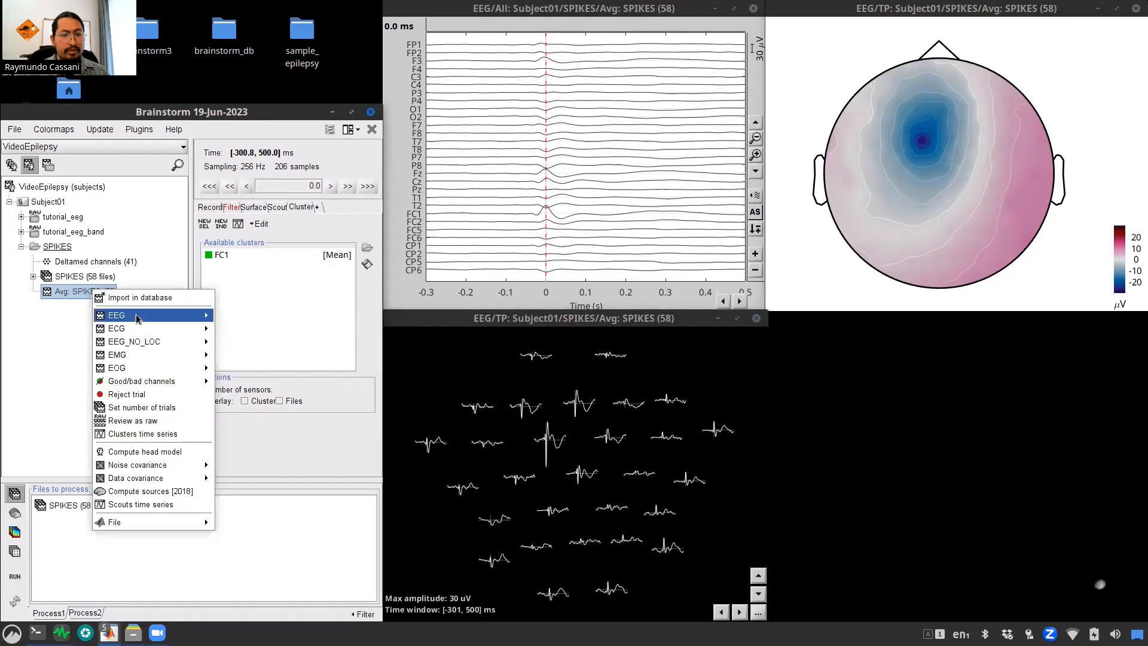
mouse_move(139, 318)
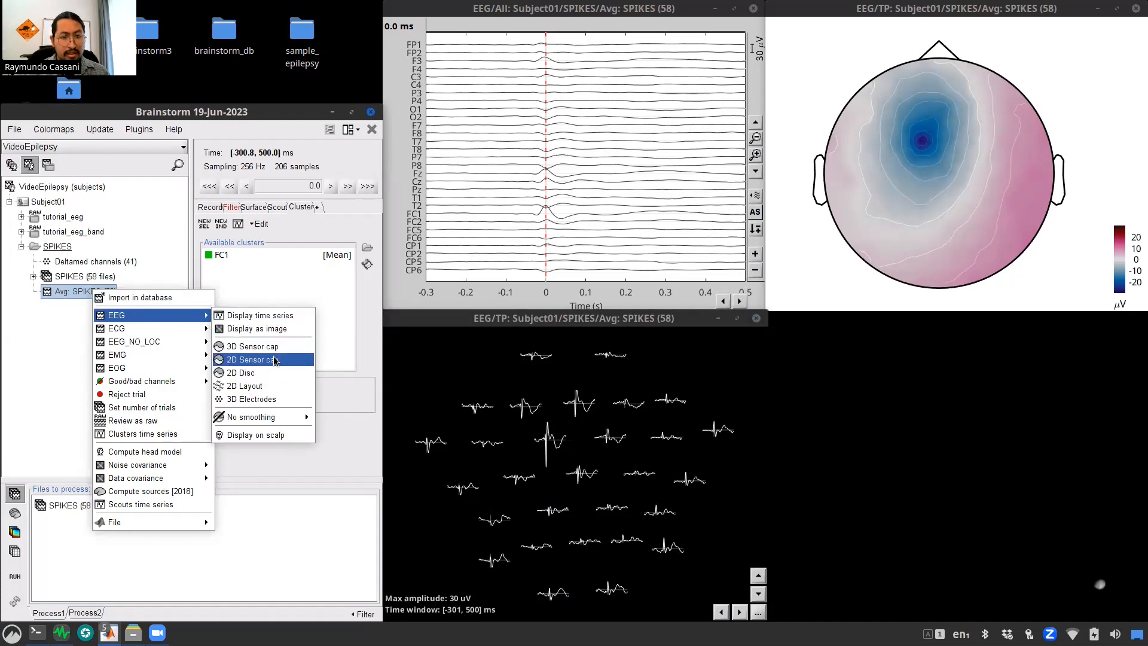
click(268, 402)
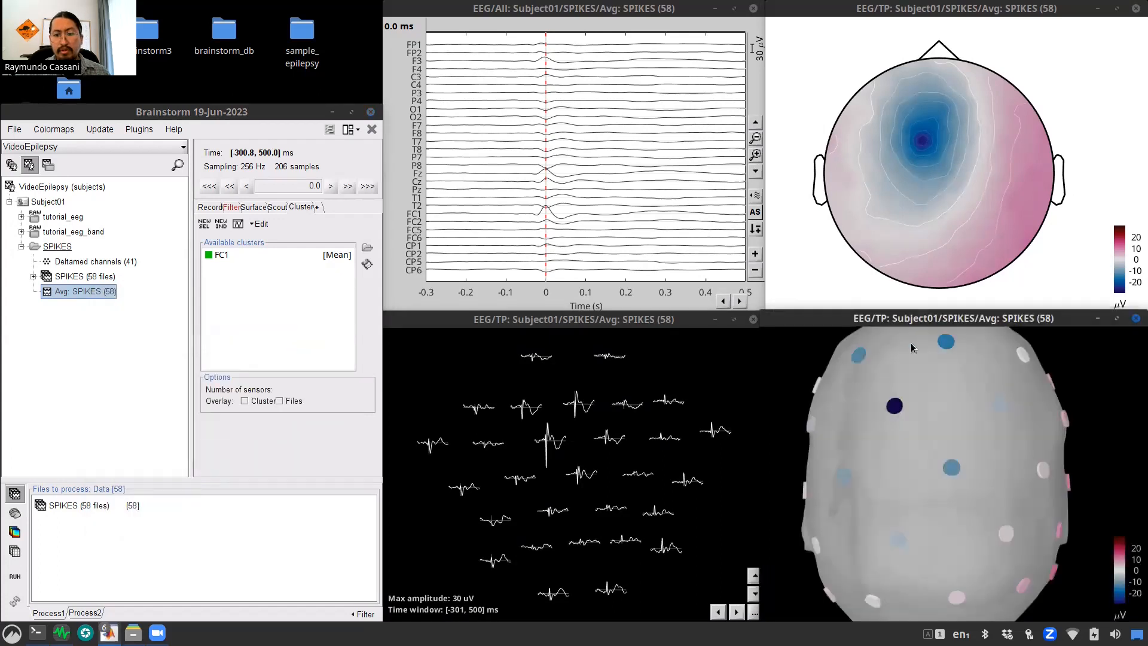
scroll(887, 417, down, 4)
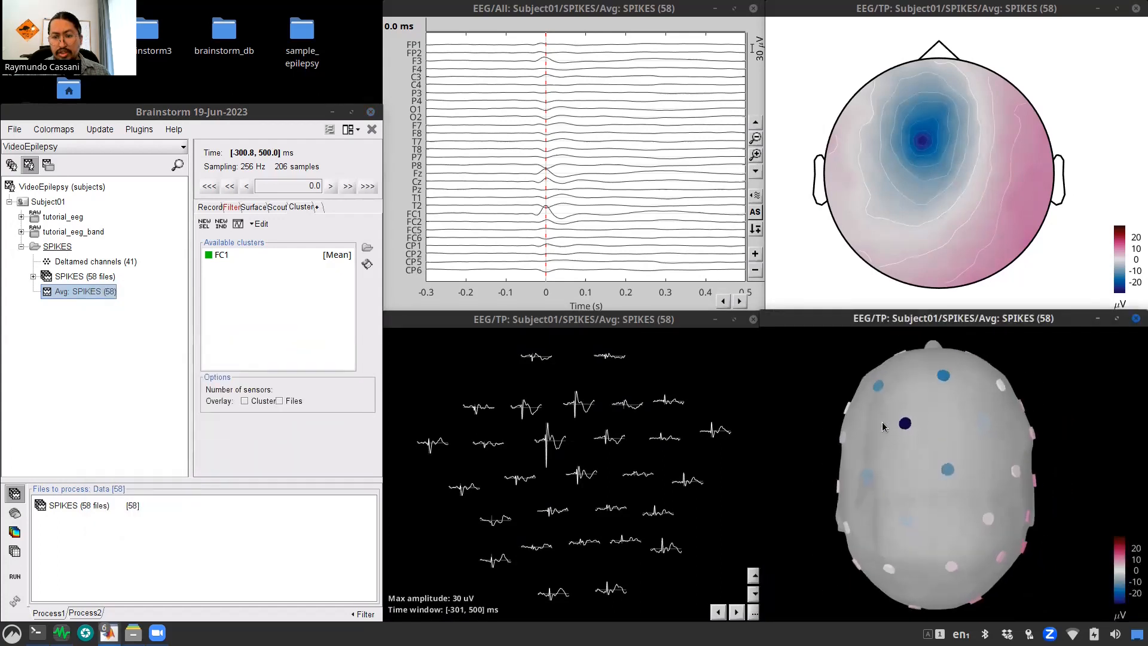
Step: Show the sensor markers and labels on the 2D Disc topography and the sensor labels on the 3D Electrodes view
click(820, 260)
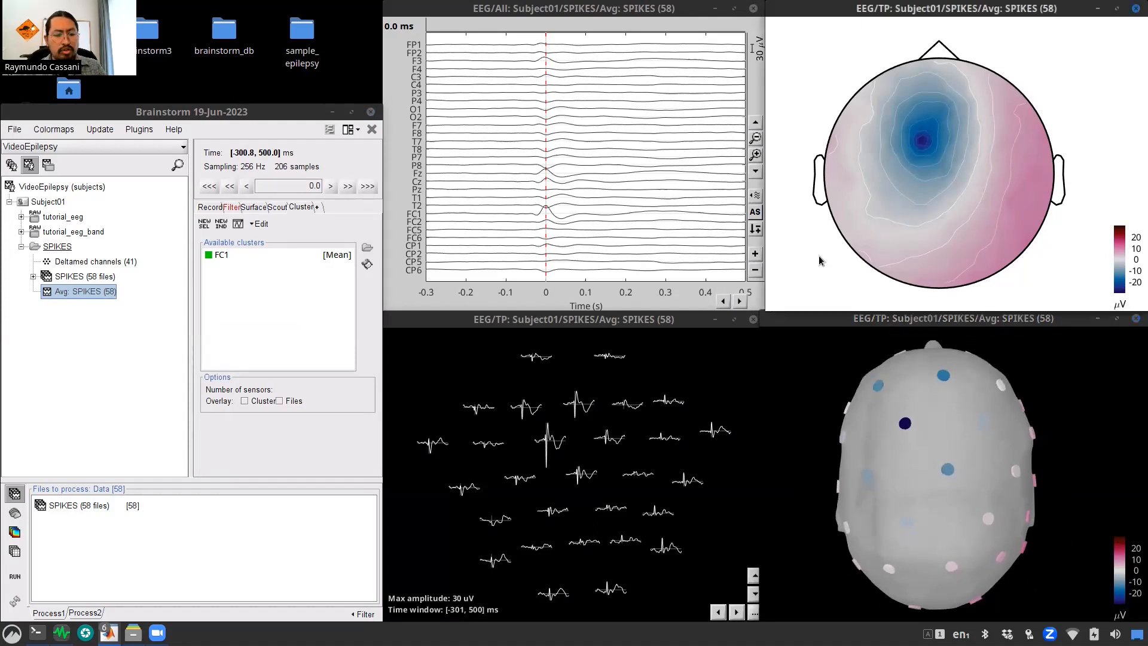
key(e)
key(shift+e)
click(819, 379)
key(shift+e)
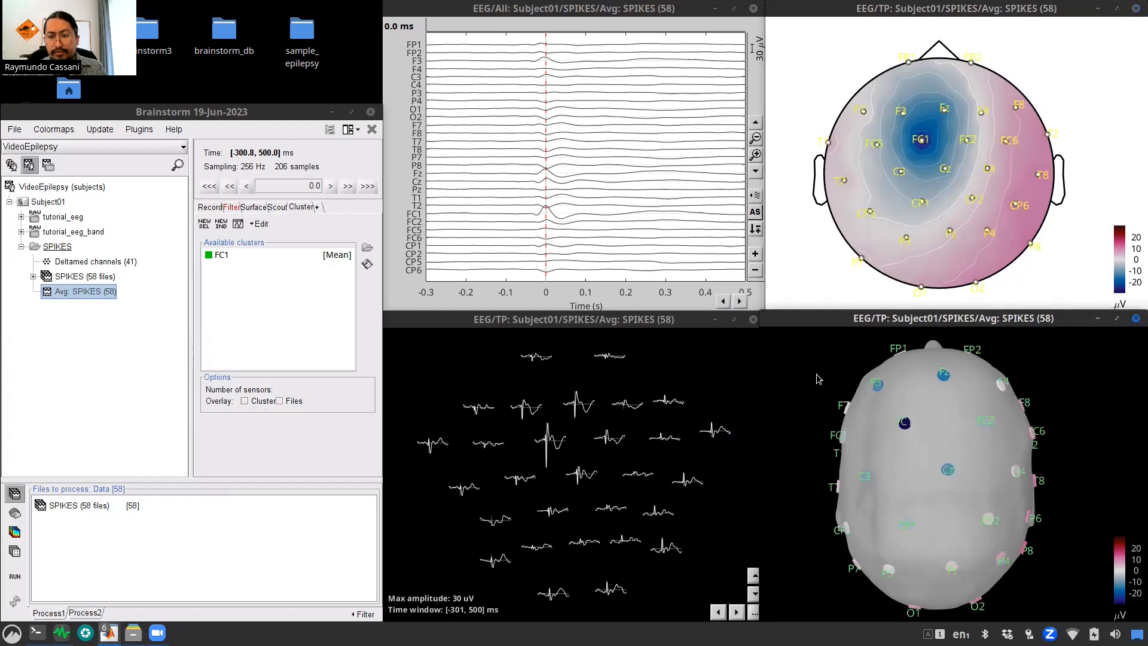
Step: Place the time cursor at -179.7 ms and advance it sample by sample to -7.8 ms to examine how the topographies evolve
click(473, 42)
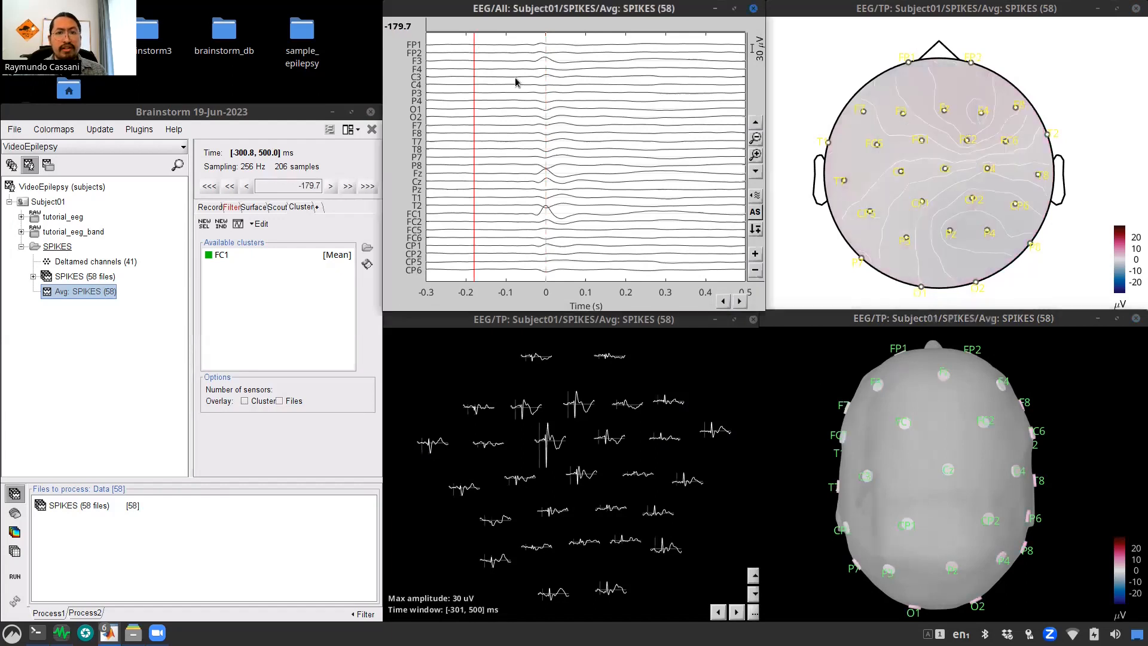
key(Right)
key(Right)
key(Right)
key(Right)
key(Right)
key(Right)
key(Right)
key(Right)
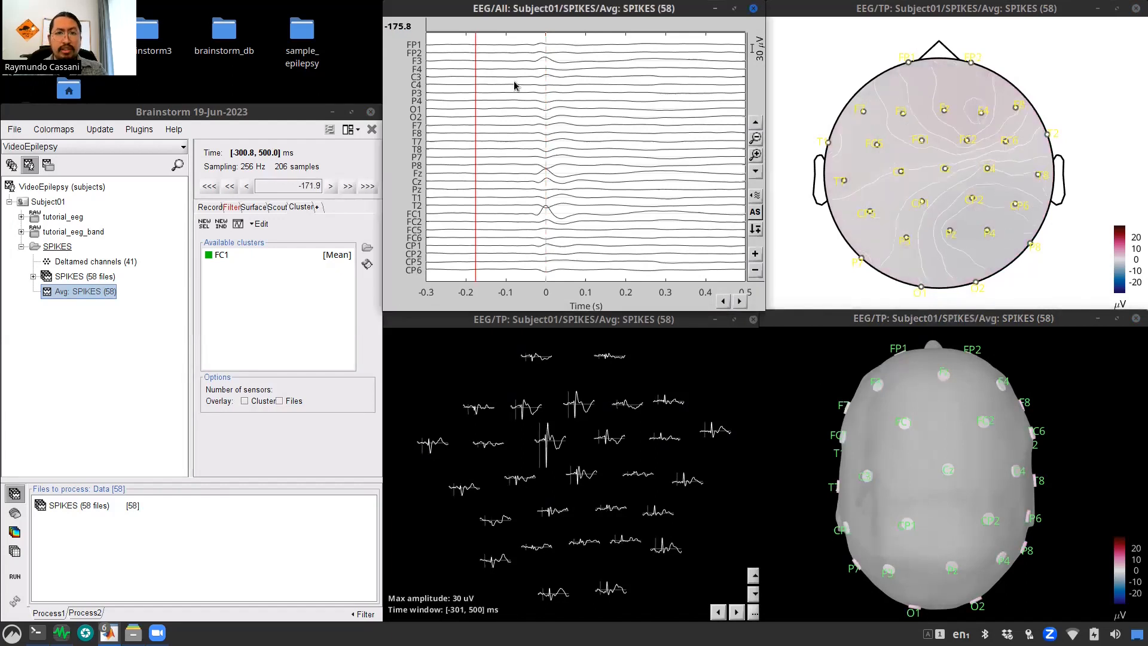
key(Right)
key(Right)
key(Right)
key(Right)
key(Right)
key(Right)
key(Right)
key(Right)
key(Right)
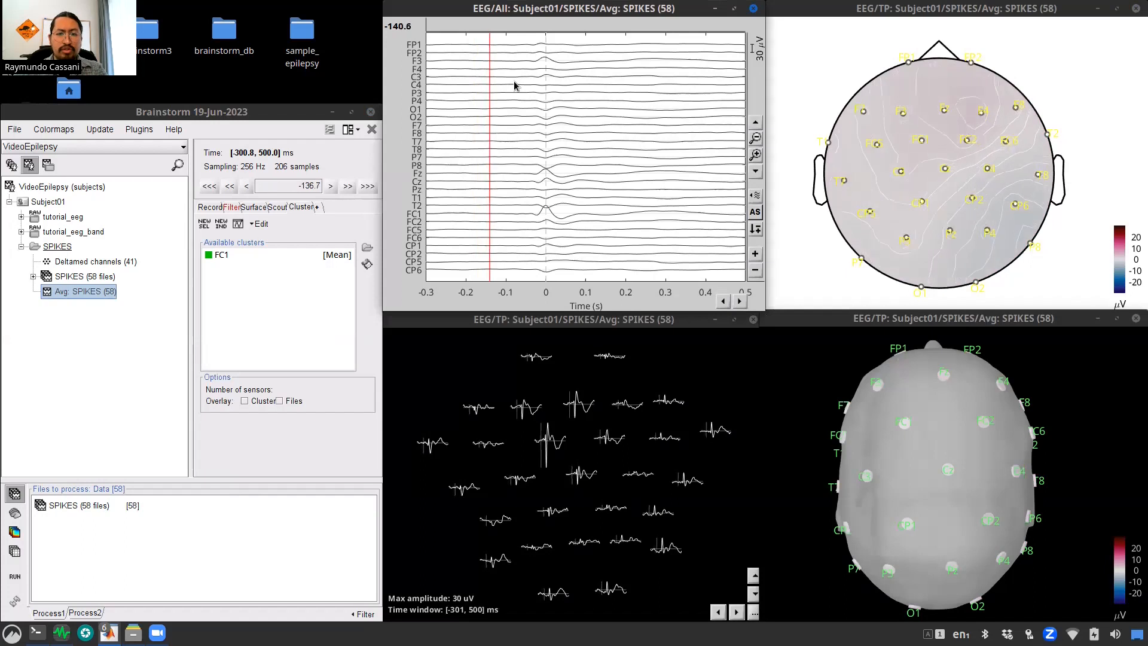
key(Right)
key(Right)
key(Right)
key(Right)
key(Right)
key(Right)
key(Right)
key(Right)
key(Right)
key(Right)
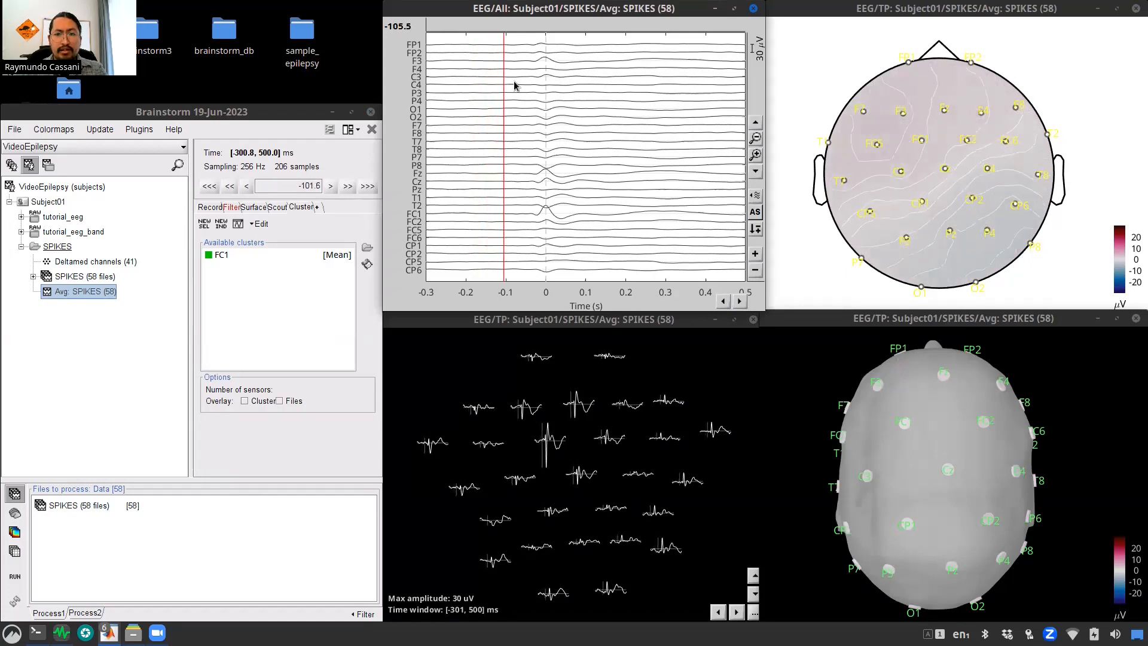
key(Right)
key(Right)
key(Right)
key(Right)
key(Right)
key(Right)
key(Right)
key(Right)
key(Right)
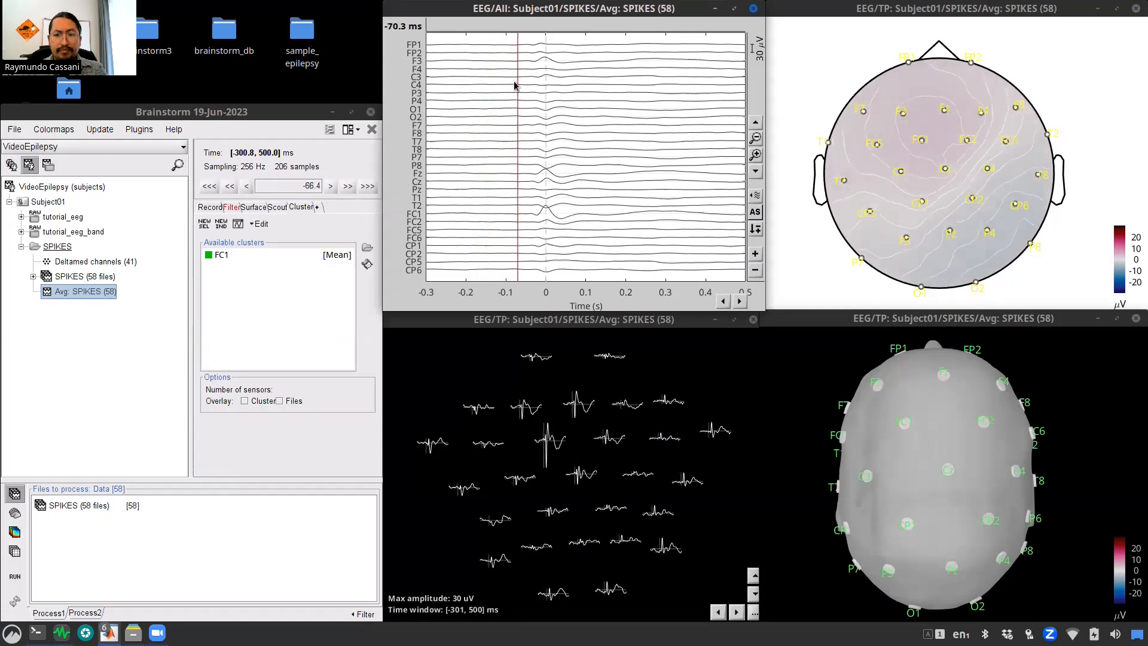
key(Right)
key(Right)
key(Right)
key(Right)
key(Right)
key(Right)
key(Right)
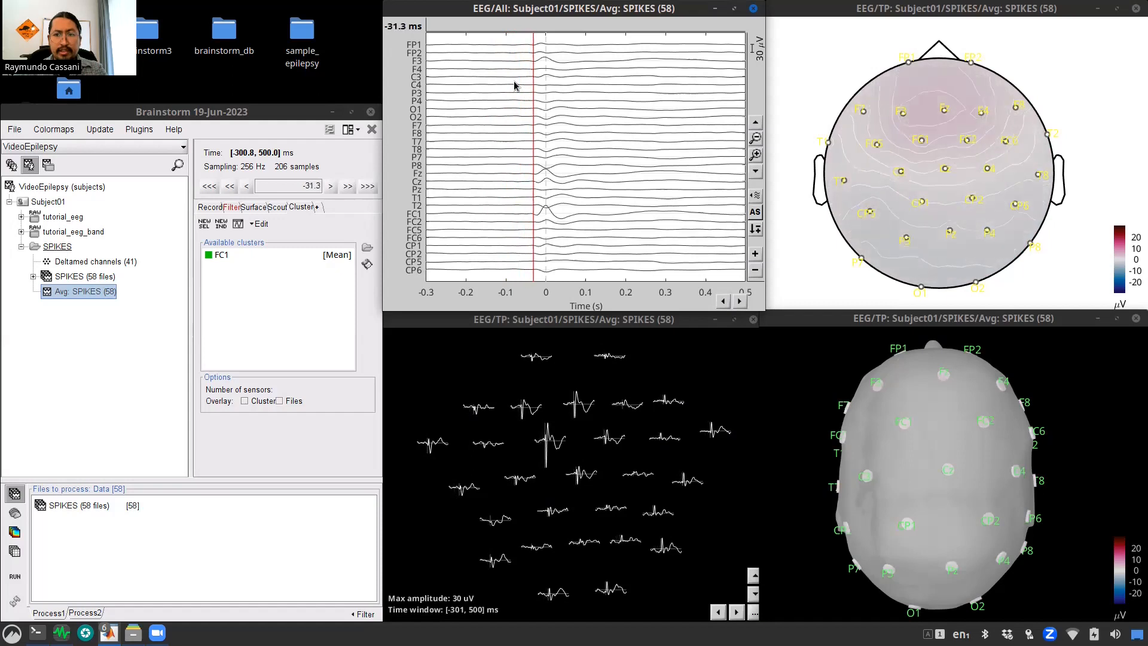
key(Right)
key(Right)
key(Right)
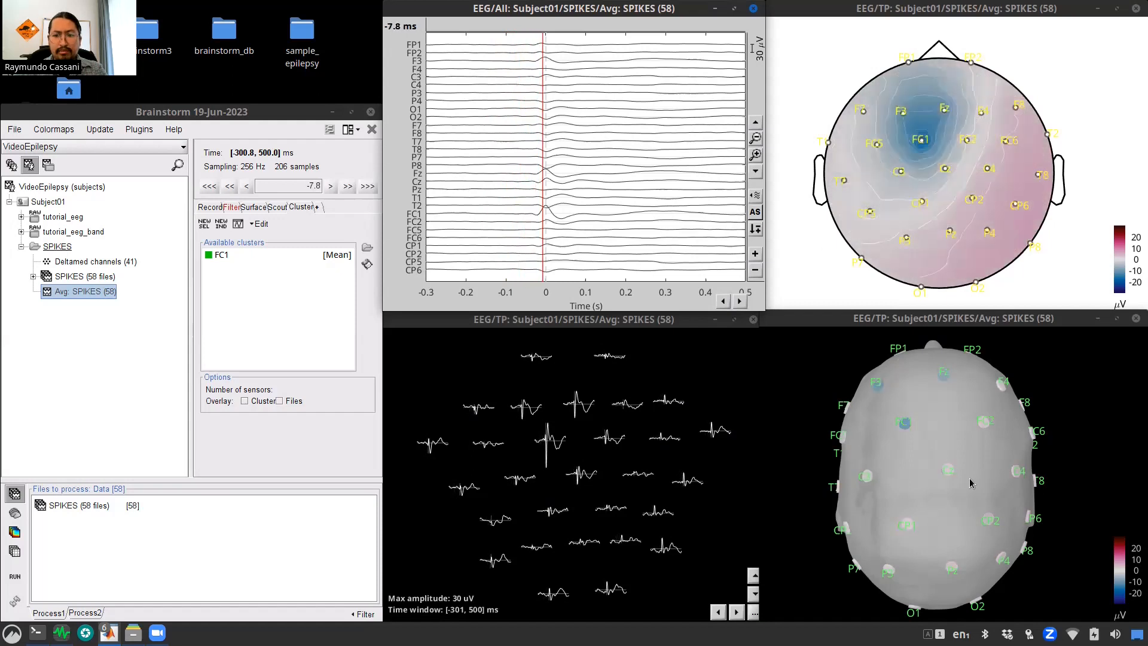
Step: Examine the topographies at several times after the spike, ending at 238.3 ms, with the 3D head seen from its side
drag(843, 601, 914, 178)
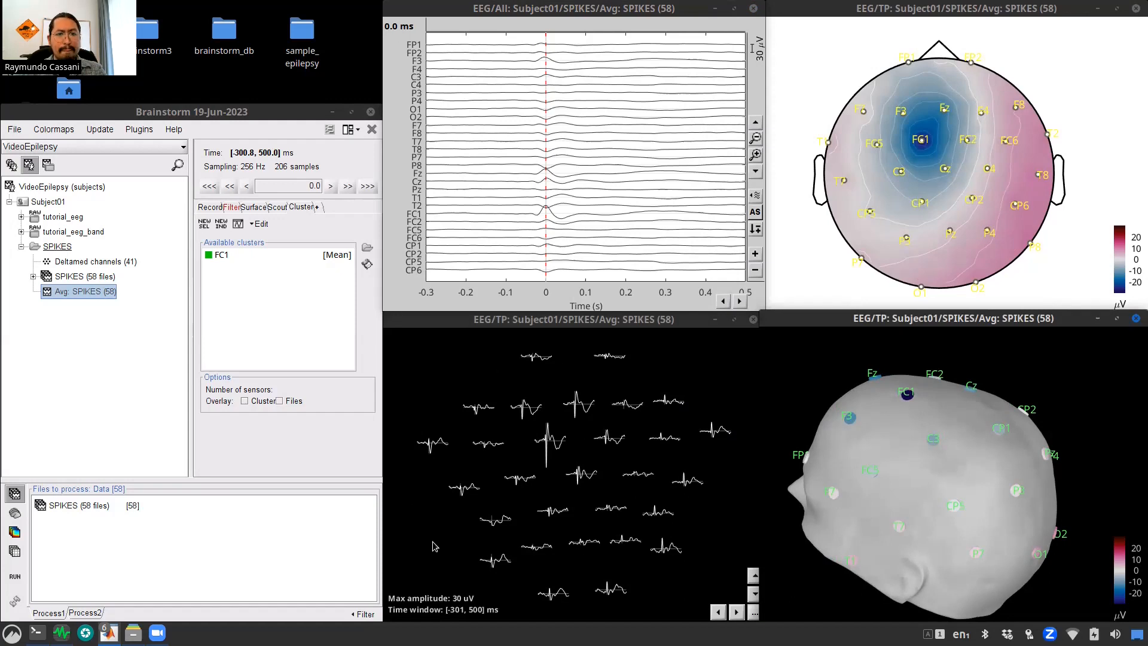
click(562, 42)
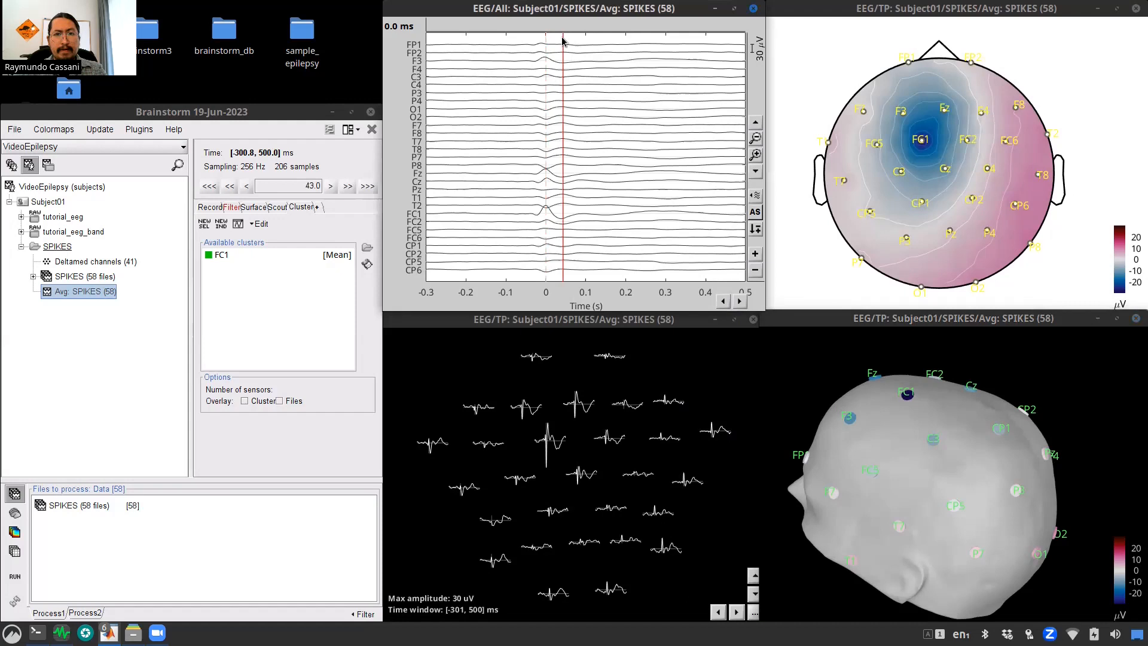
click(611, 42)
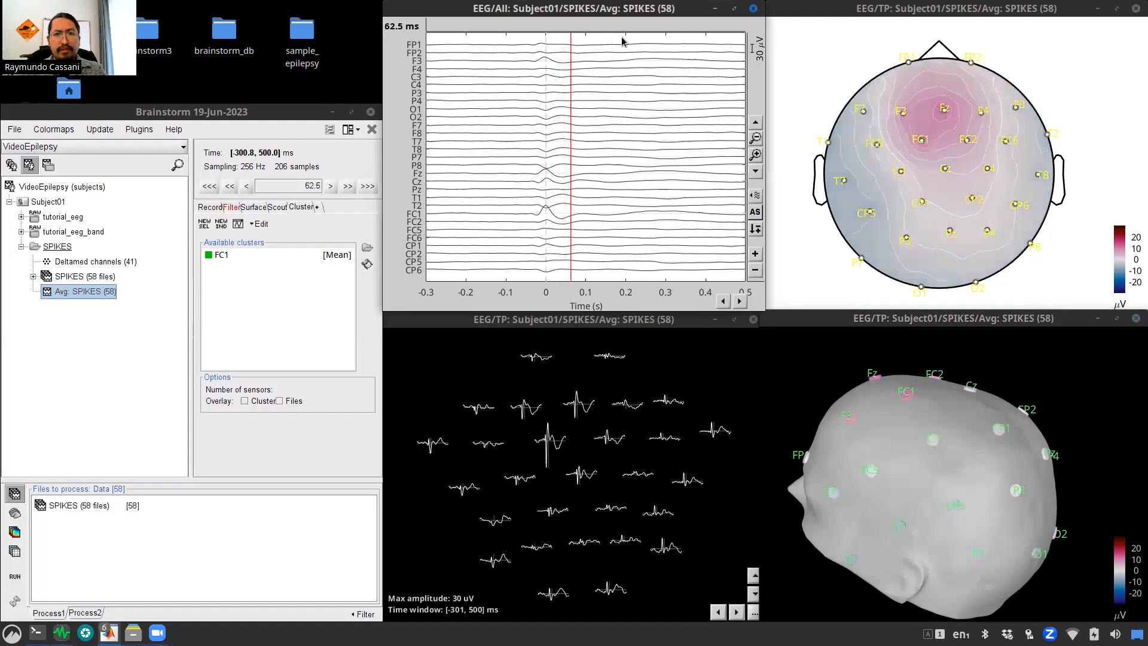
click(684, 42)
click(730, 42)
click(639, 42)
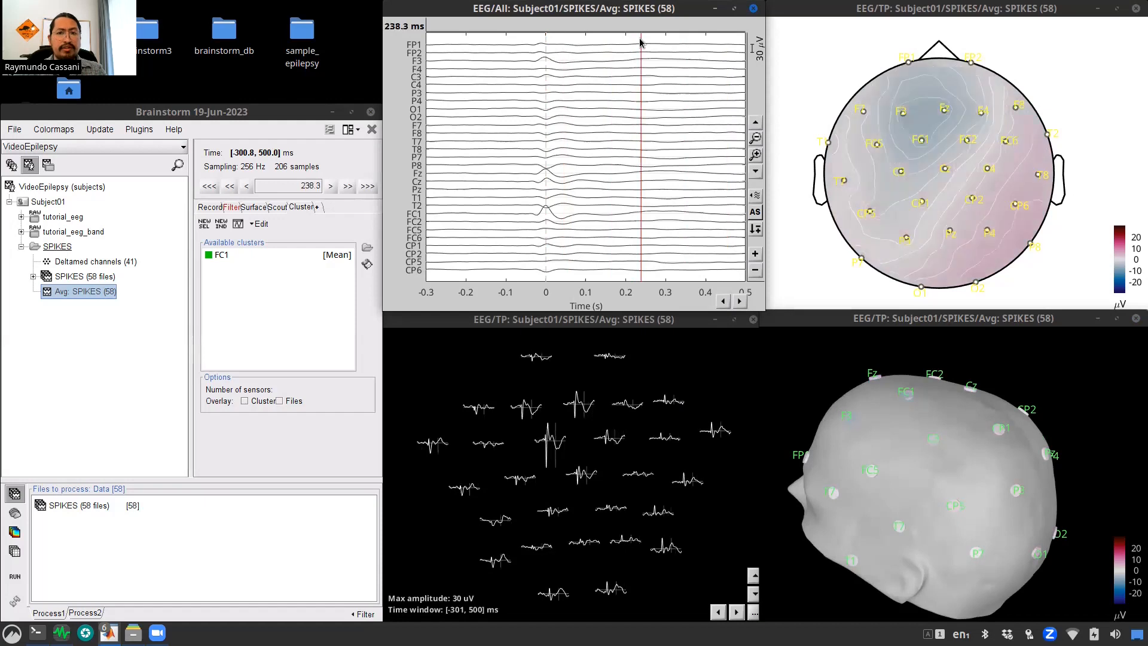
Step: Highlight channel FC1 in the time series and examine its location on the topographies at 0 ms
click(440, 216)
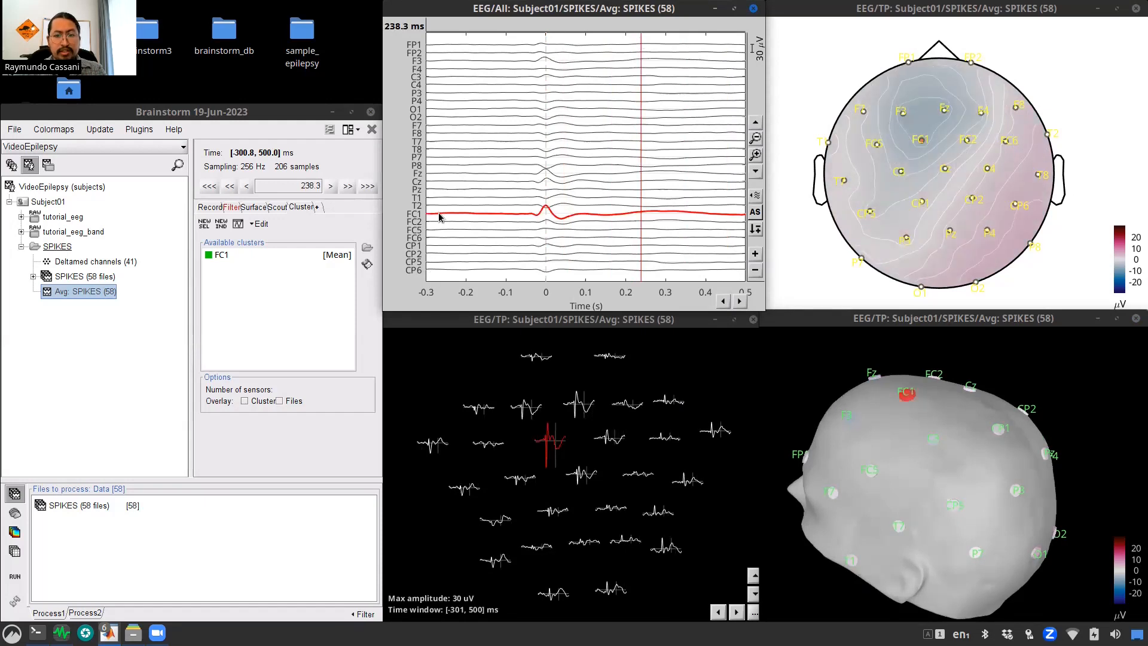
click(547, 283)
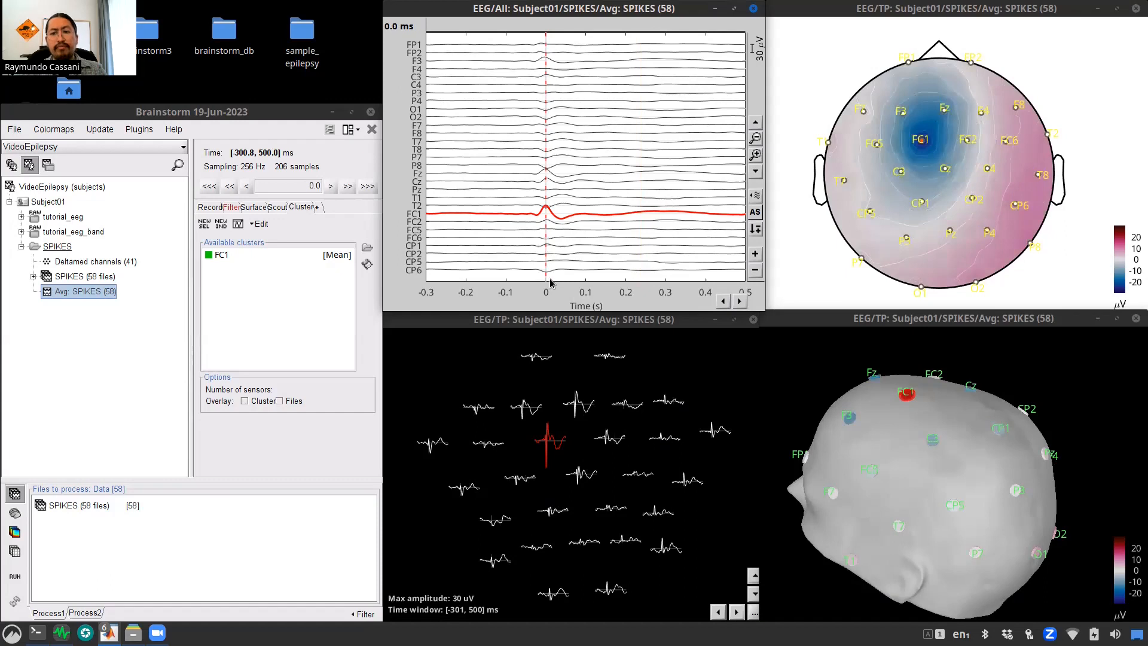
drag(928, 431, 916, 466)
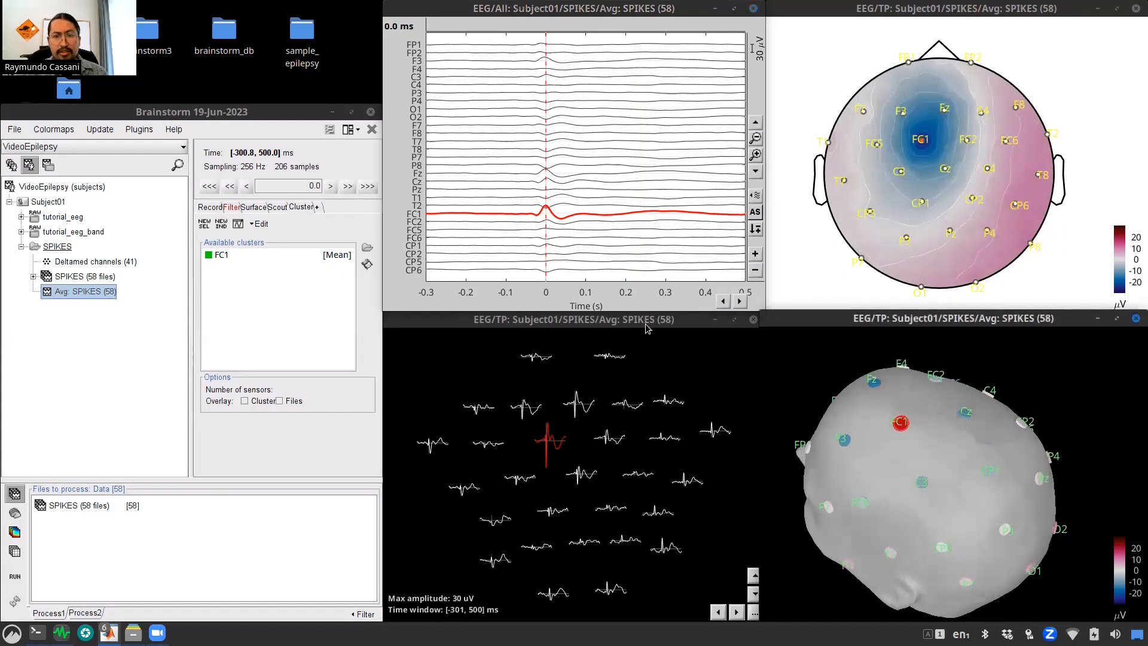
Step: Compare the topographies at 136.7 ms and 0 ms with FC1 deselected, and close all figures
click(601, 30)
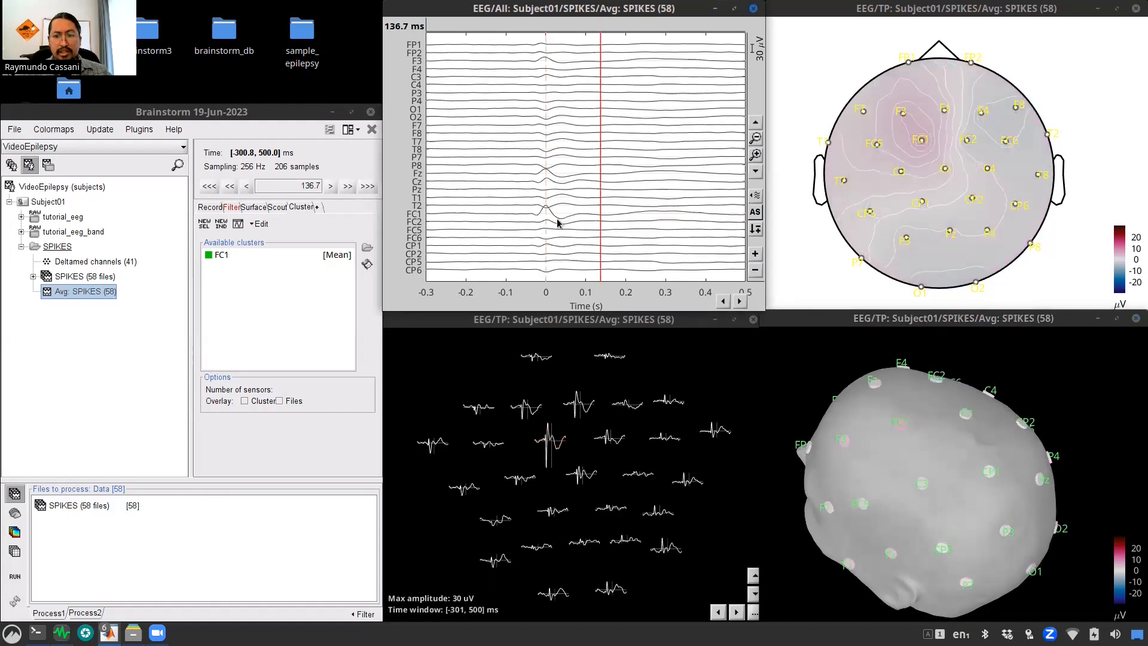
drag(873, 466, 897, 492)
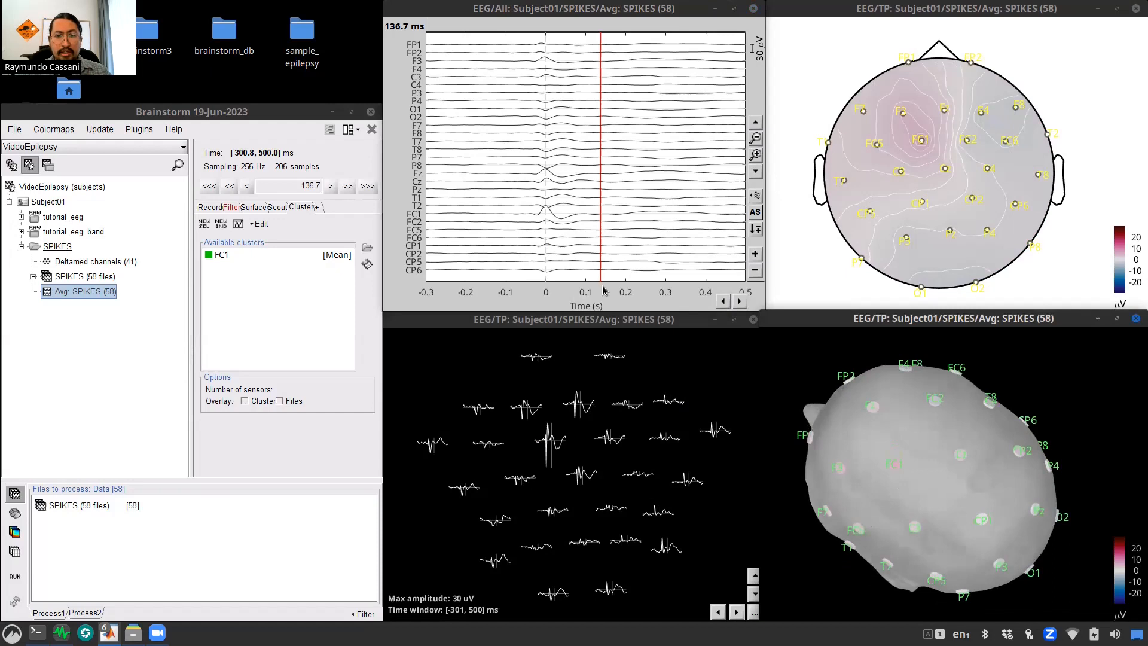
click(546, 280)
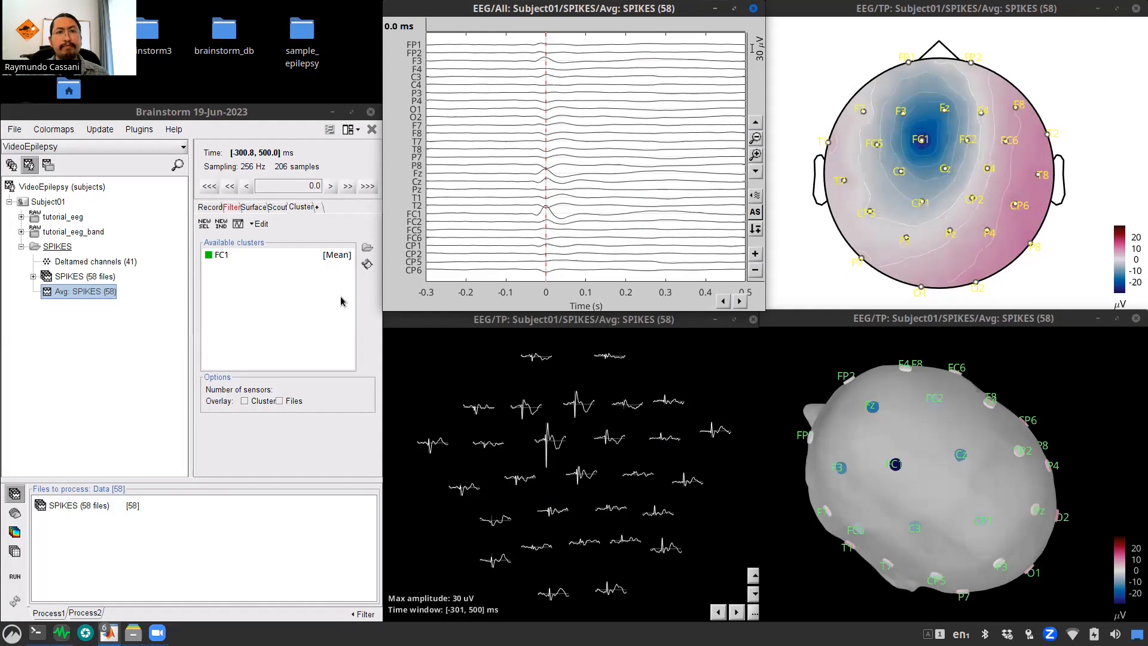
click(372, 130)
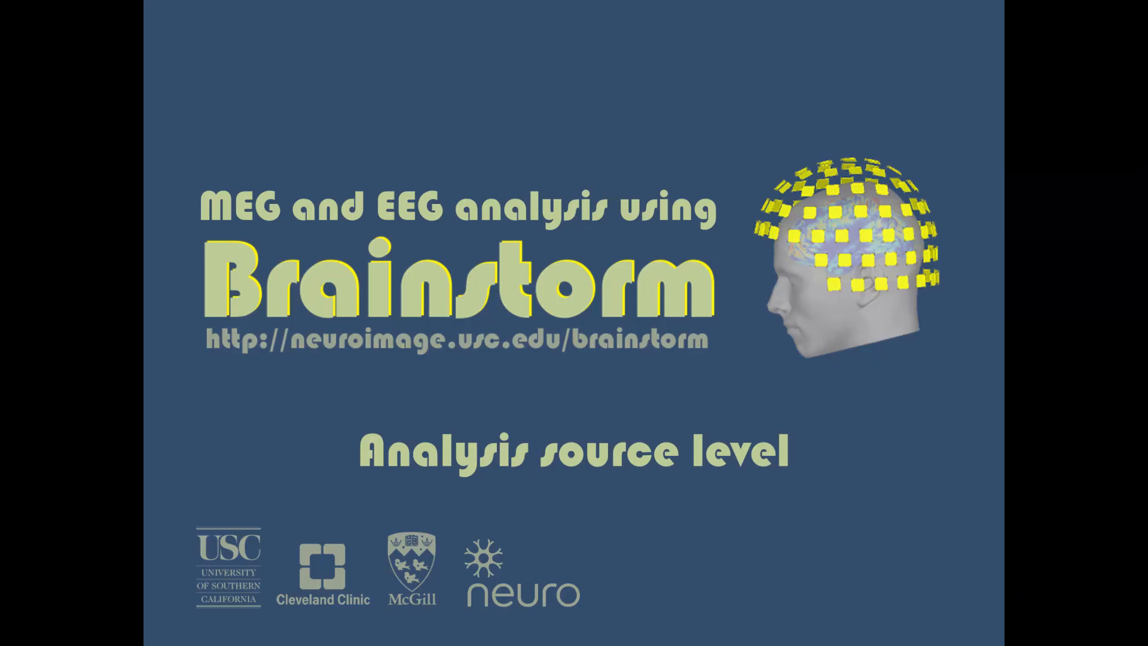
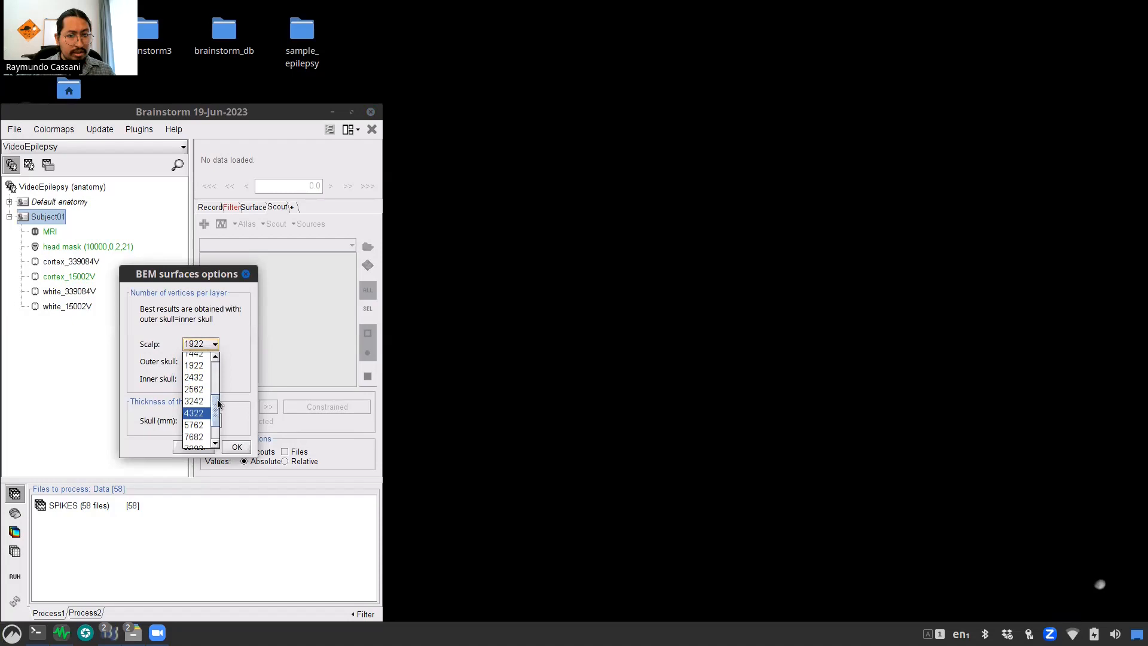
Step: Generate Subject01's BEM surfaces with 1082 vertices each for the scalp, outer skull and inner skull
click(200, 378)
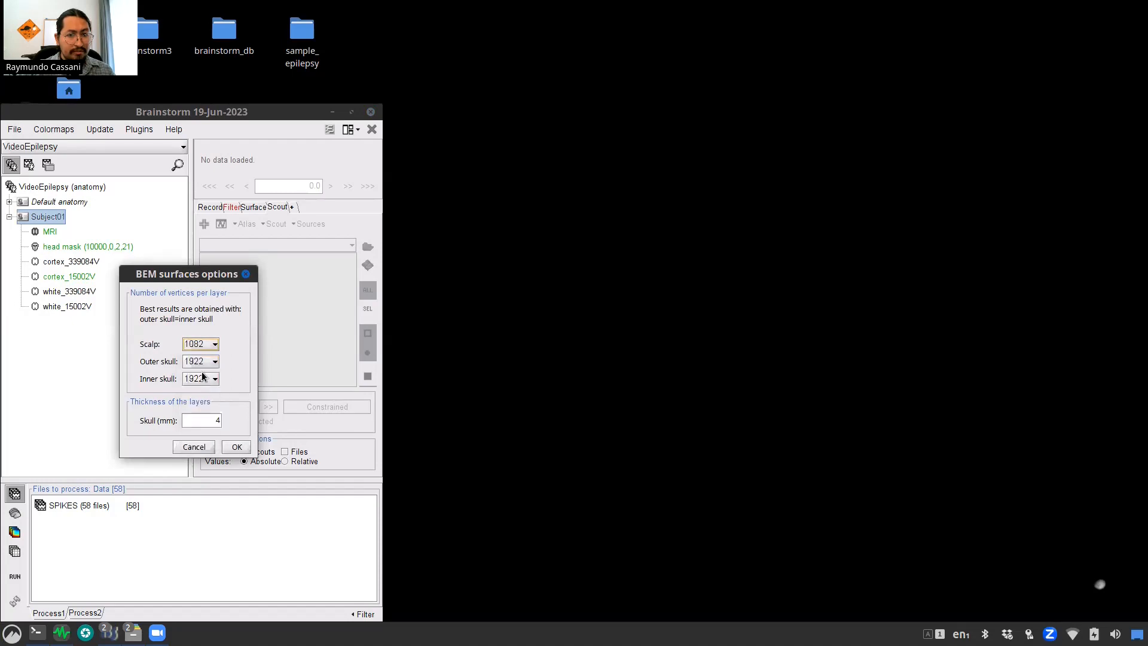
click(214, 361)
drag(217, 426, 217, 411)
click(200, 390)
click(214, 378)
scroll(197, 472, up, 1)
click(197, 408)
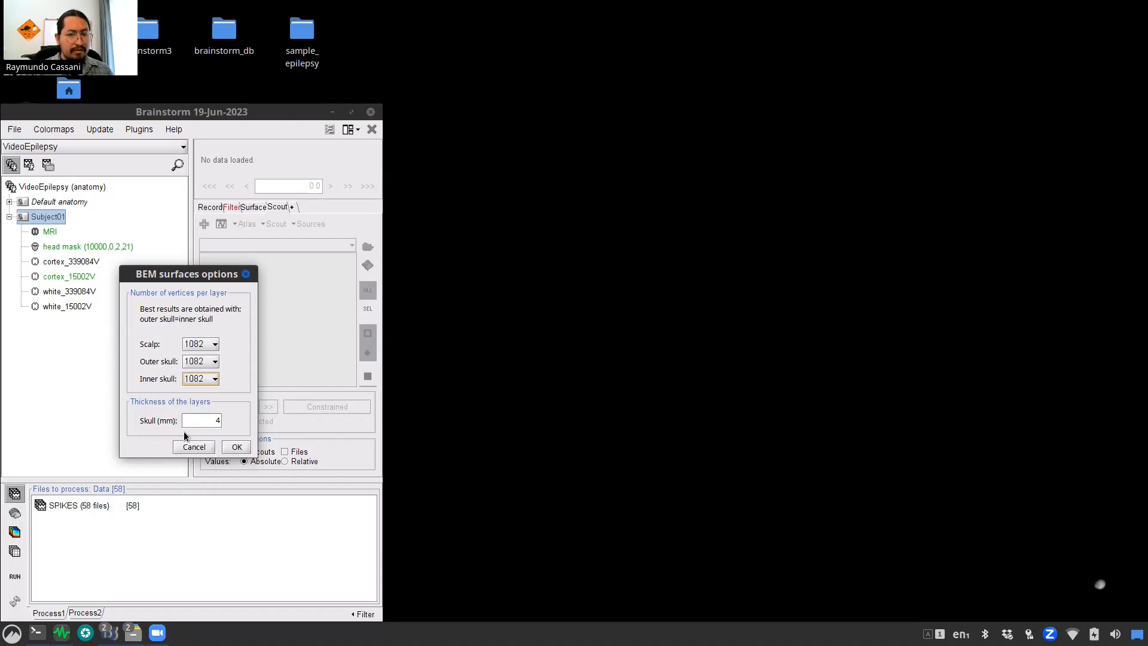
click(238, 446)
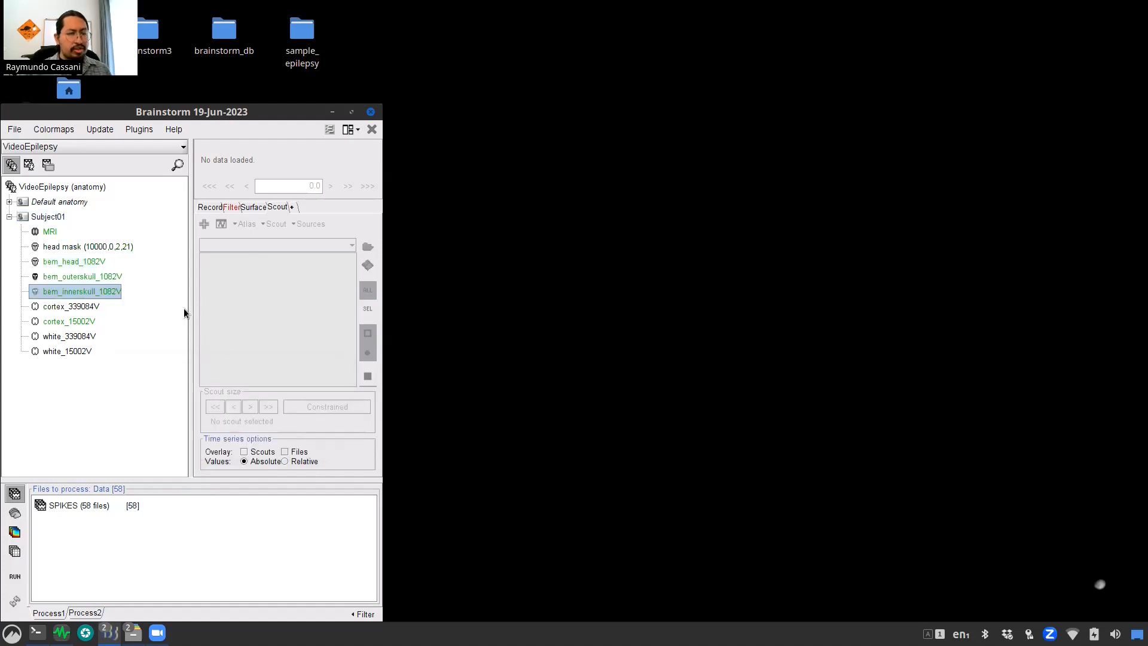
Step: Force the cortex_15002V surface inside the inner skull and close the resulting 3D comparison figures
right_click(71, 322)
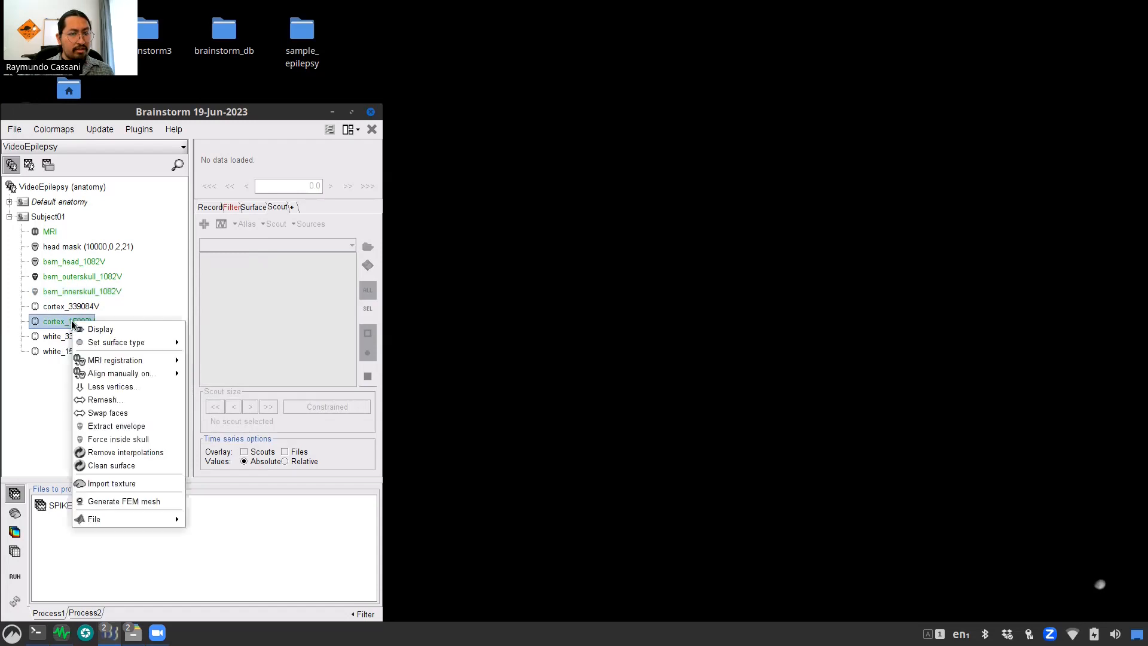
click(49, 321)
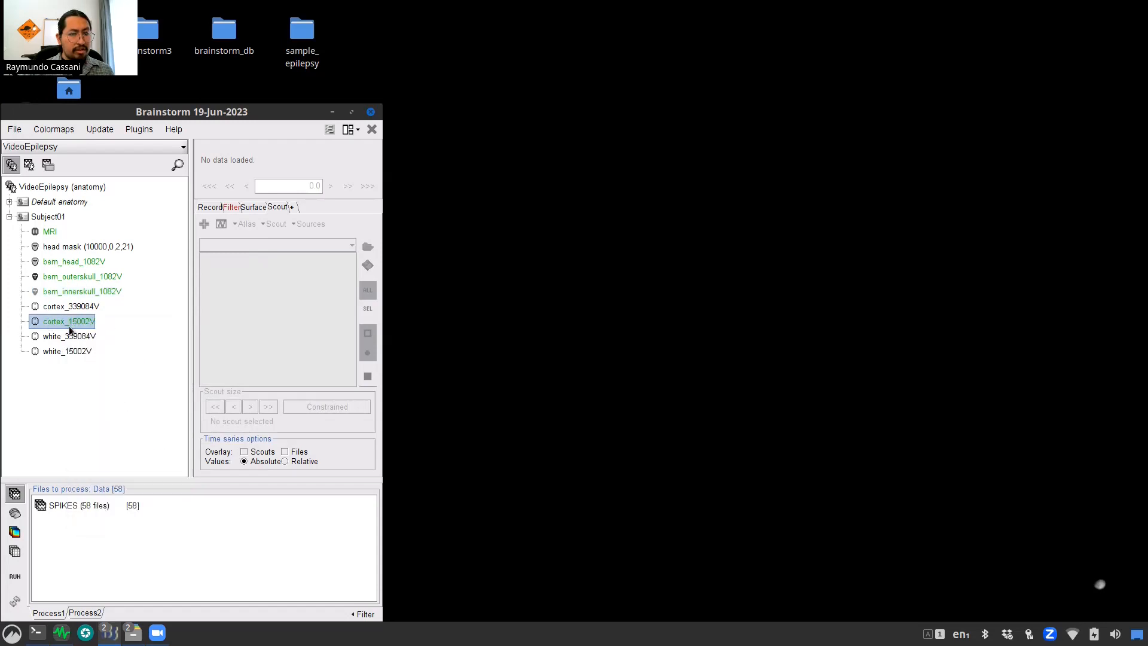
click(70, 326)
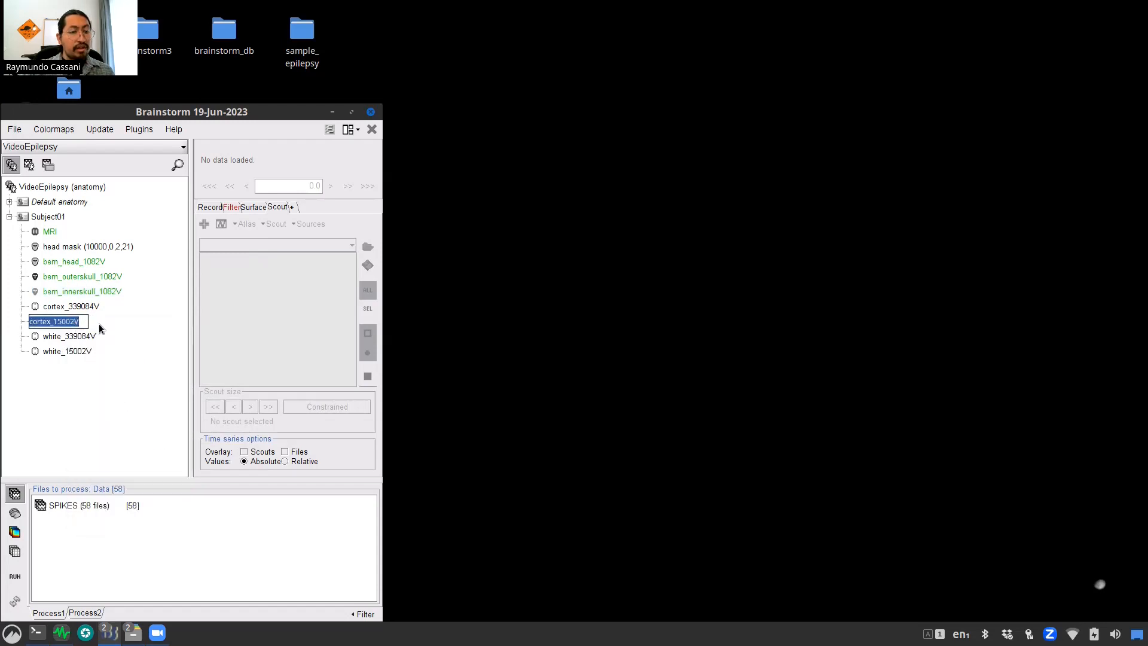
click(99, 323)
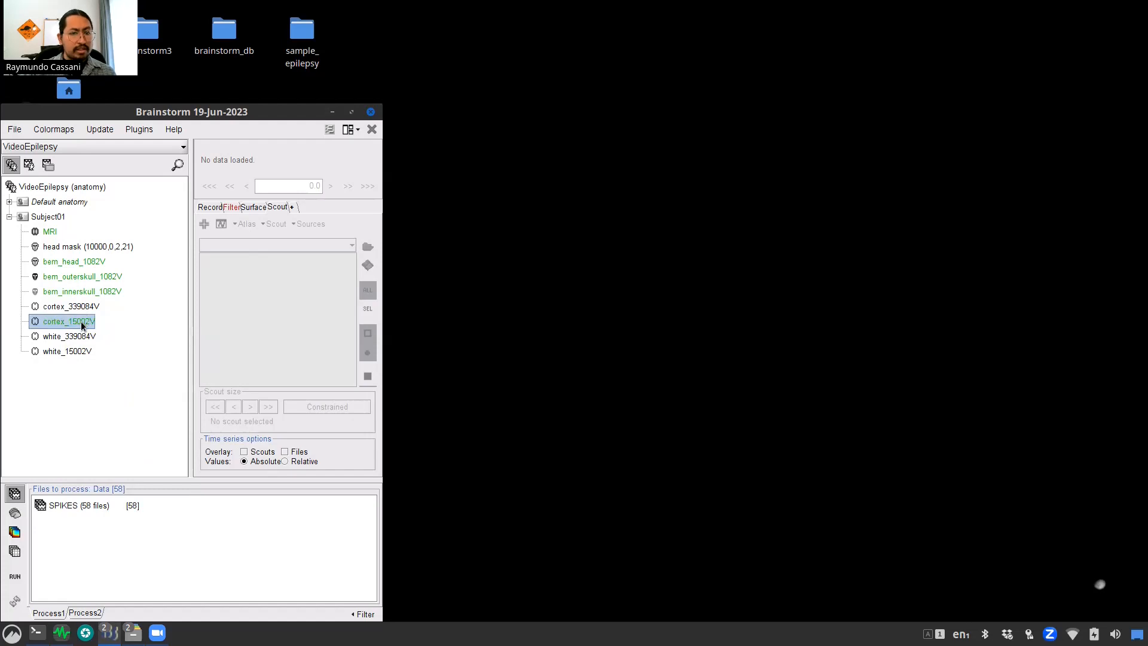
right_click(85, 326)
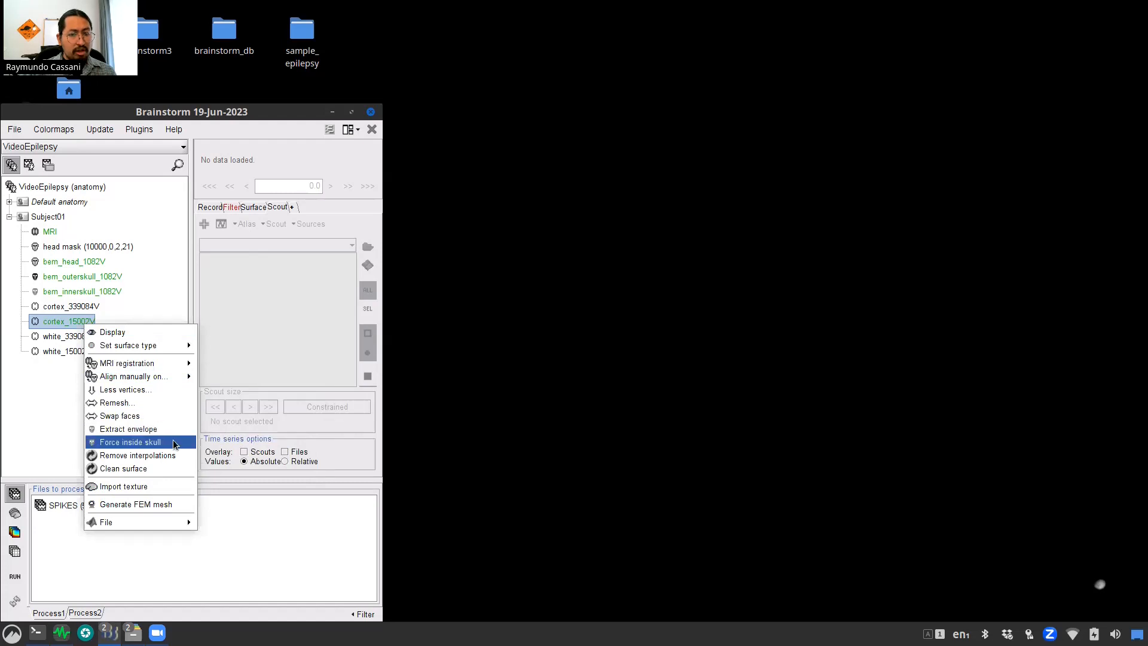
click(174, 442)
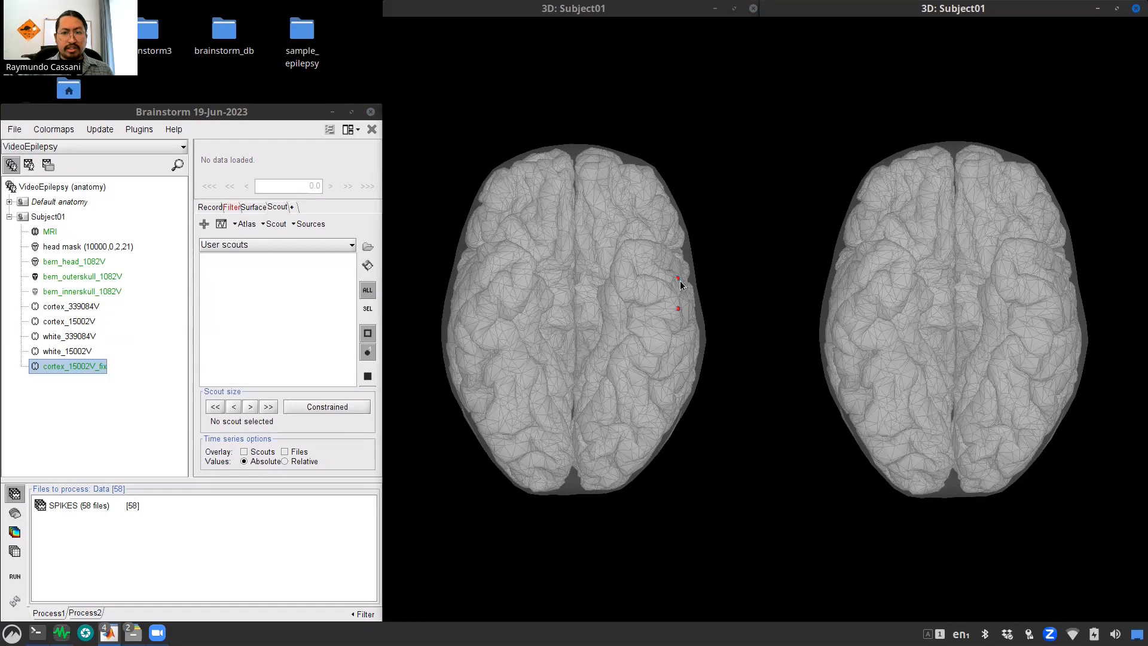
click(370, 130)
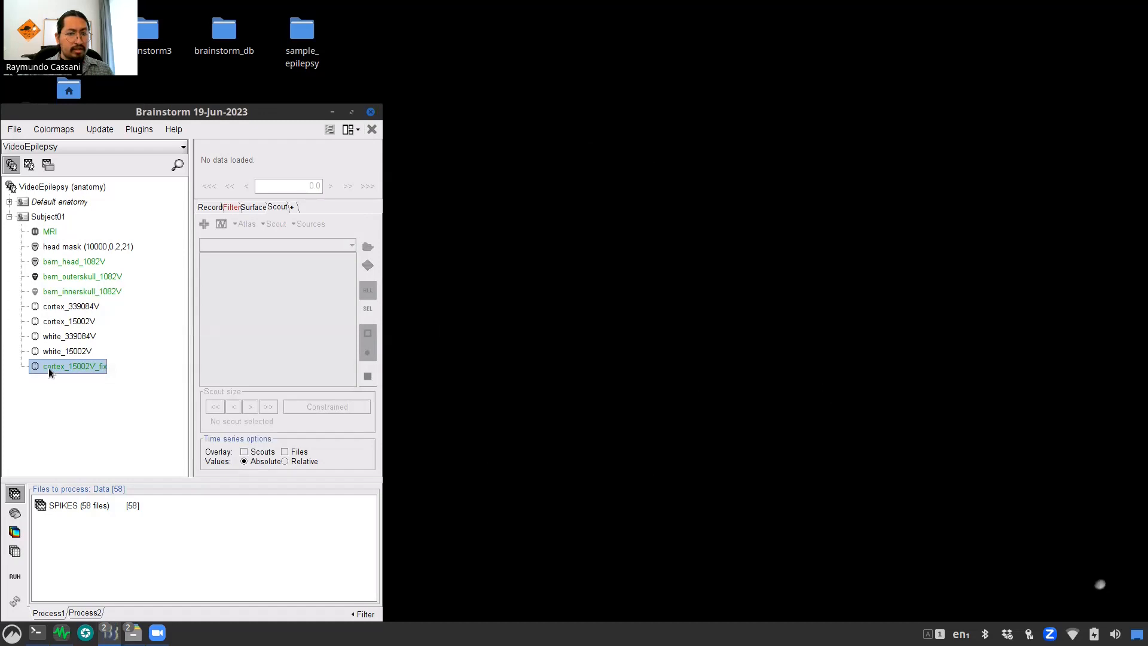
mouse_move(49, 370)
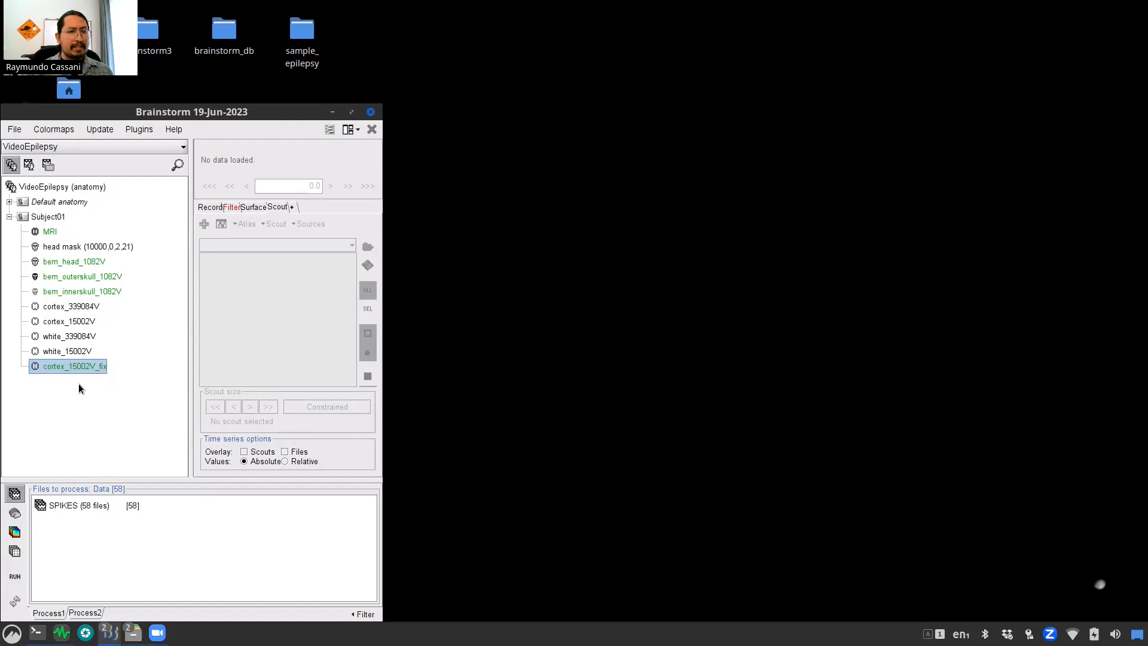
Step: Compute an OpenMEEG BEM head model on the cortex surface for SPIKES, with scalp, skull and brain conductivities 1, 0.0125 and 1
click(28, 168)
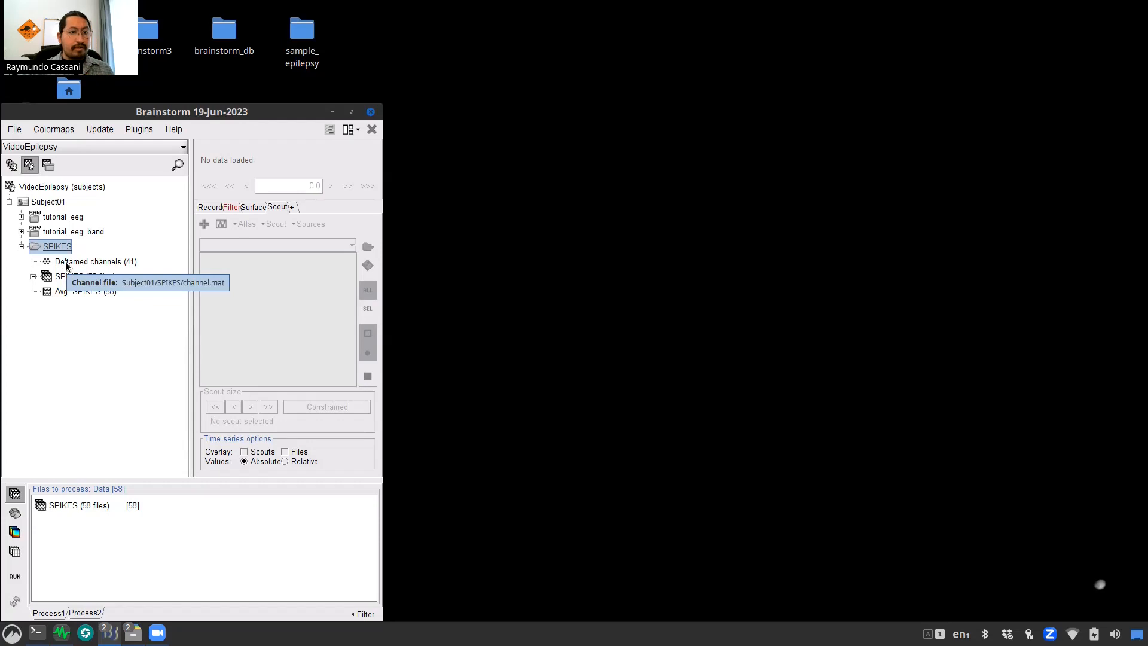
right_click(66, 267)
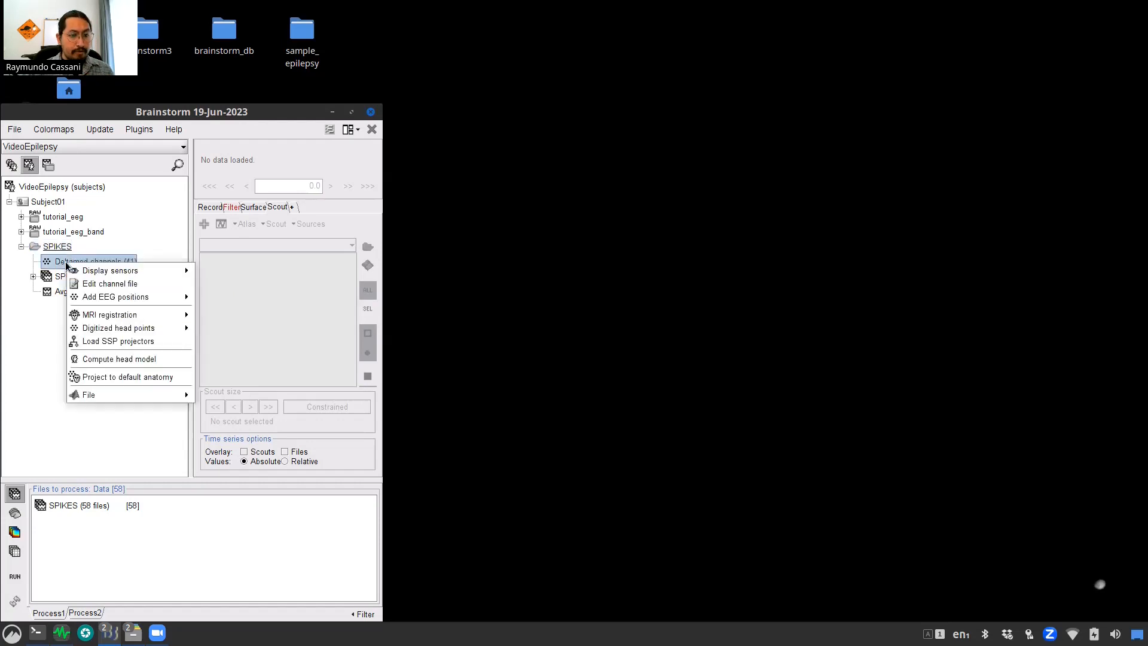
click(145, 357)
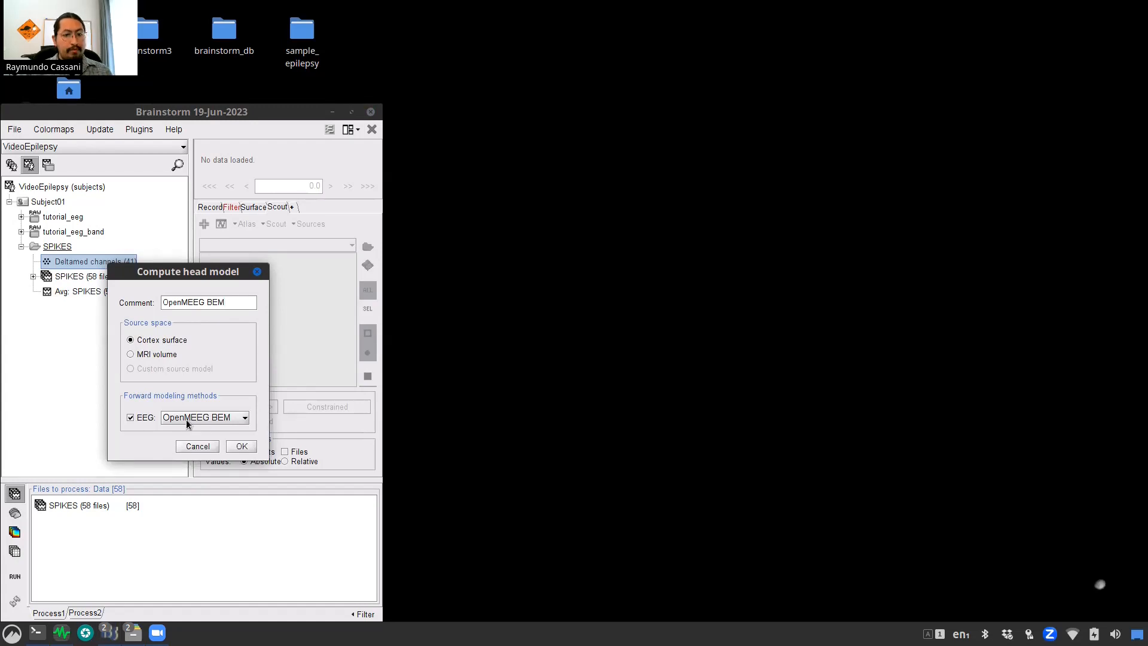
click(242, 447)
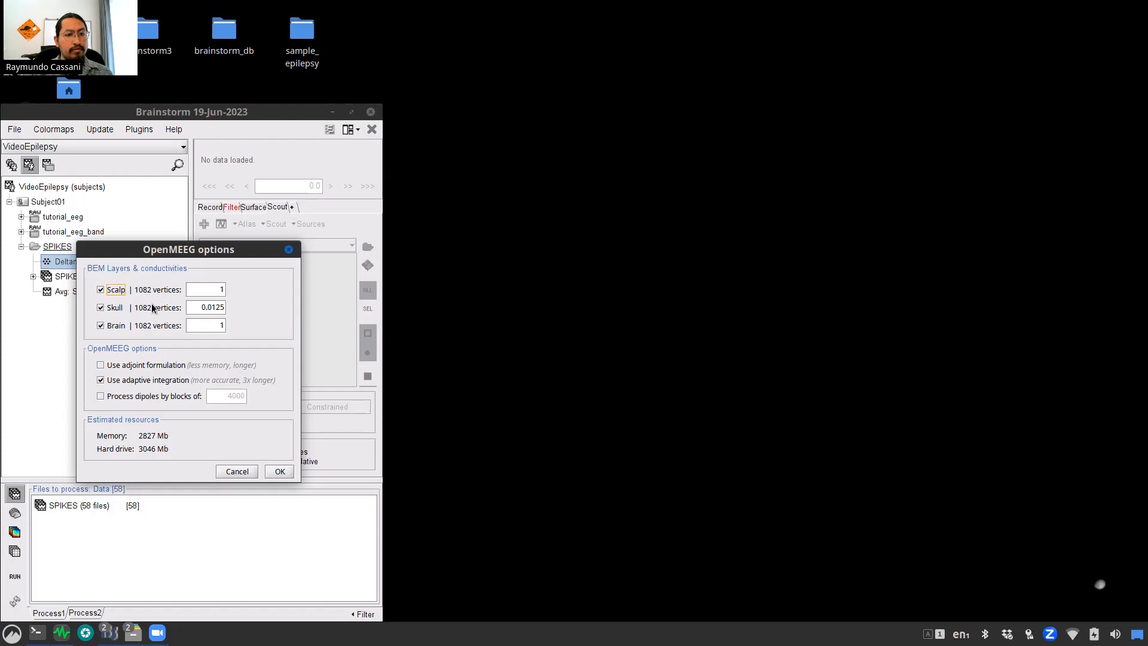
click(280, 472)
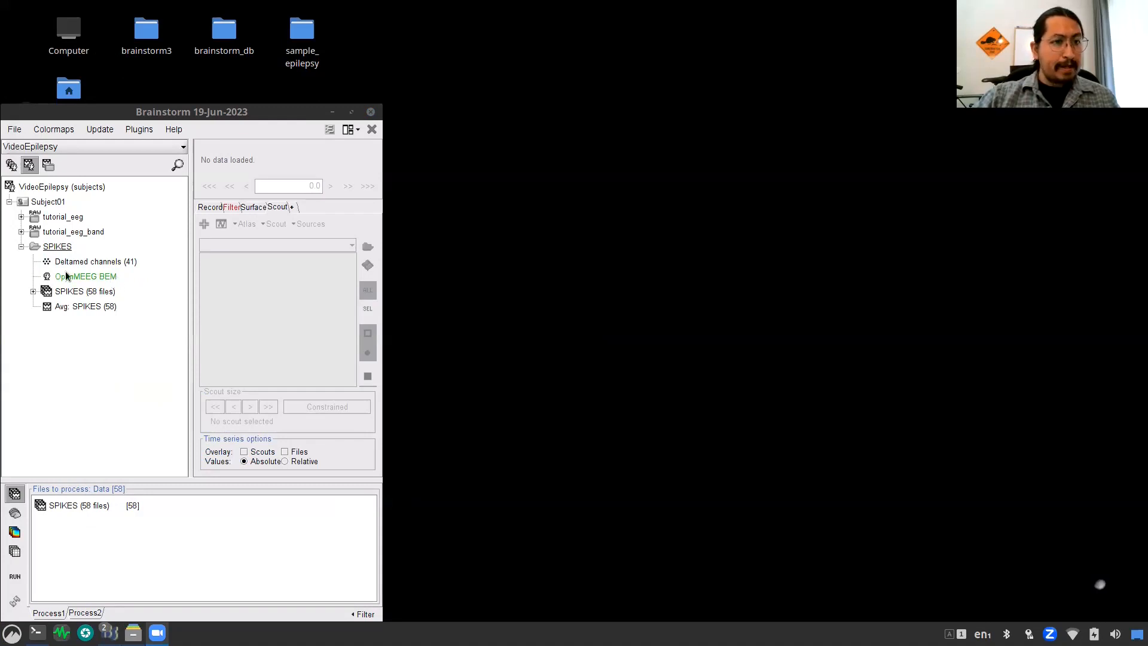
Step: Compute the noise covariance from the 0.5-80Hz band-passed raw recordings, using a 110 to 160 s baseline with block-by-block DC removal
click(21, 232)
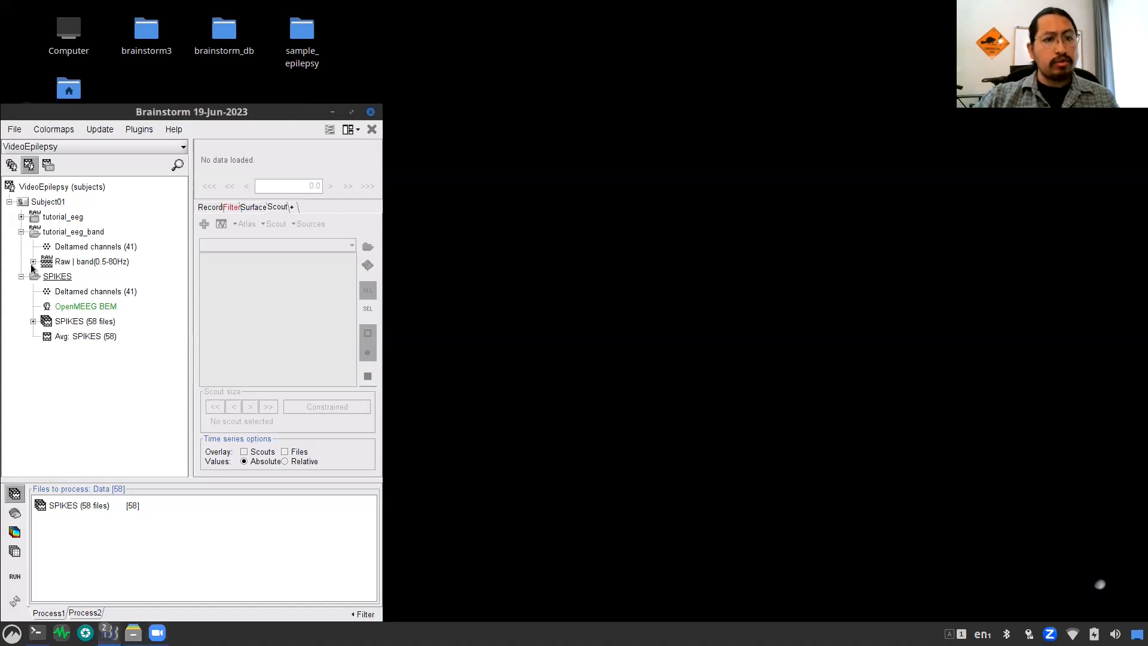
right_click(102, 260)
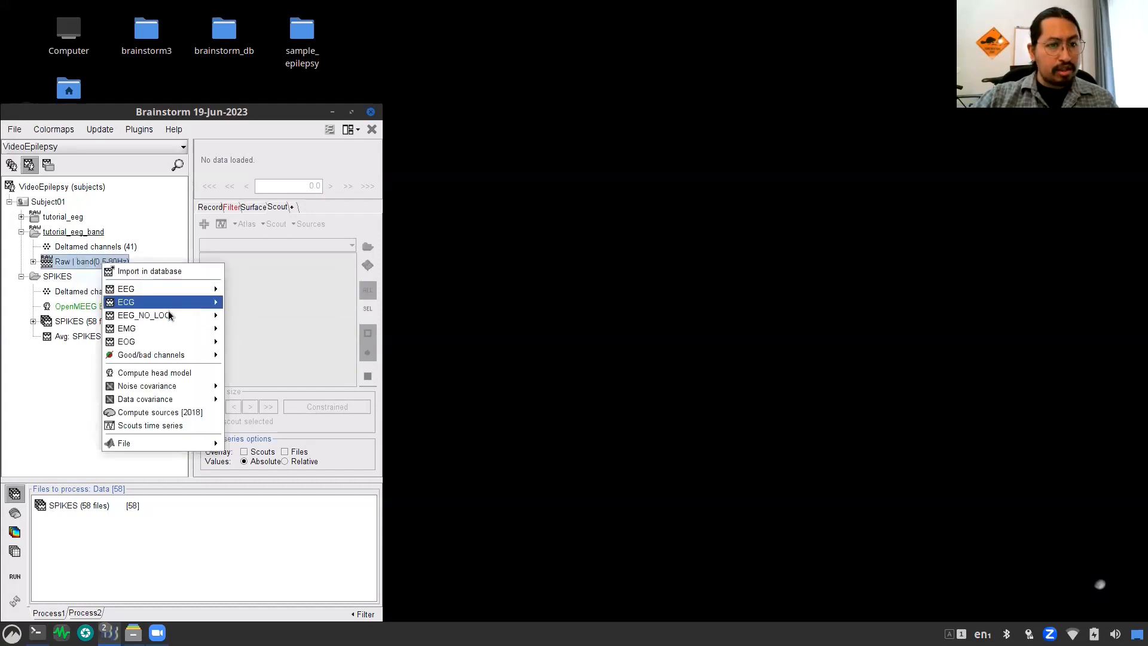
mouse_move(170, 387)
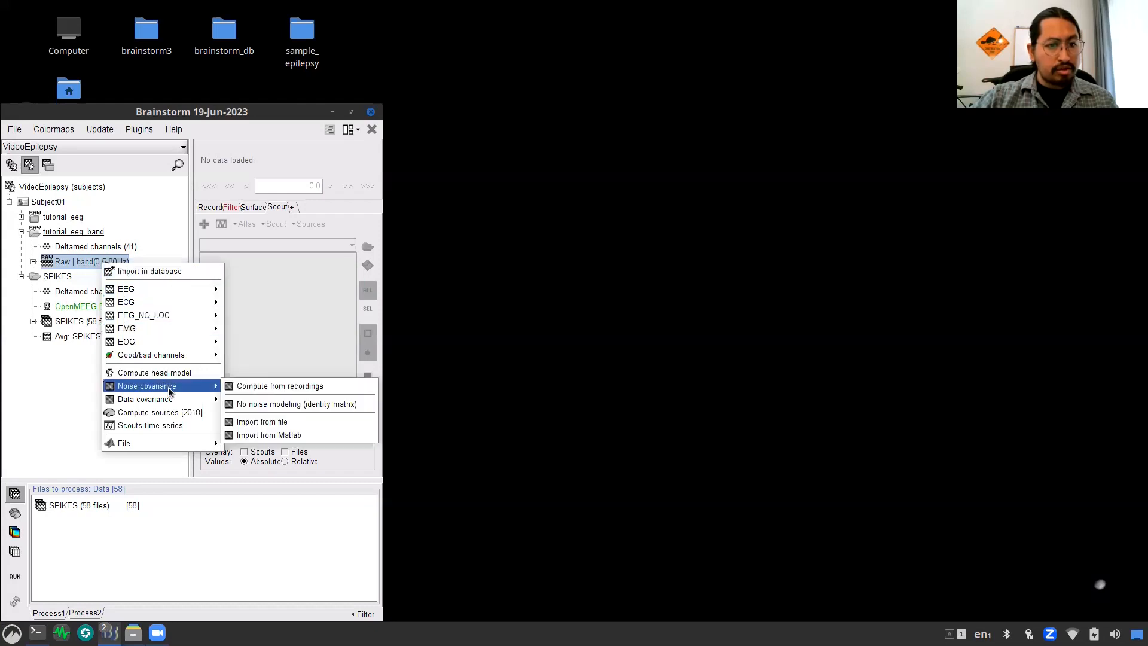
click(279, 386)
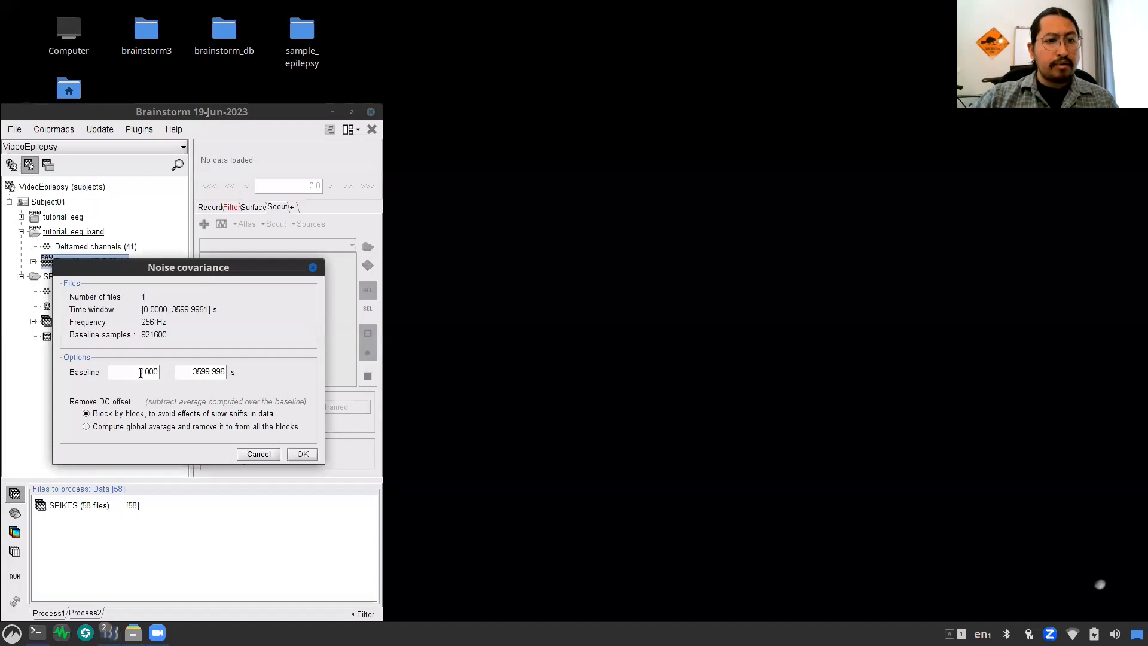
double_click(140, 371)
text(110)
double_click(201, 371)
text(160)
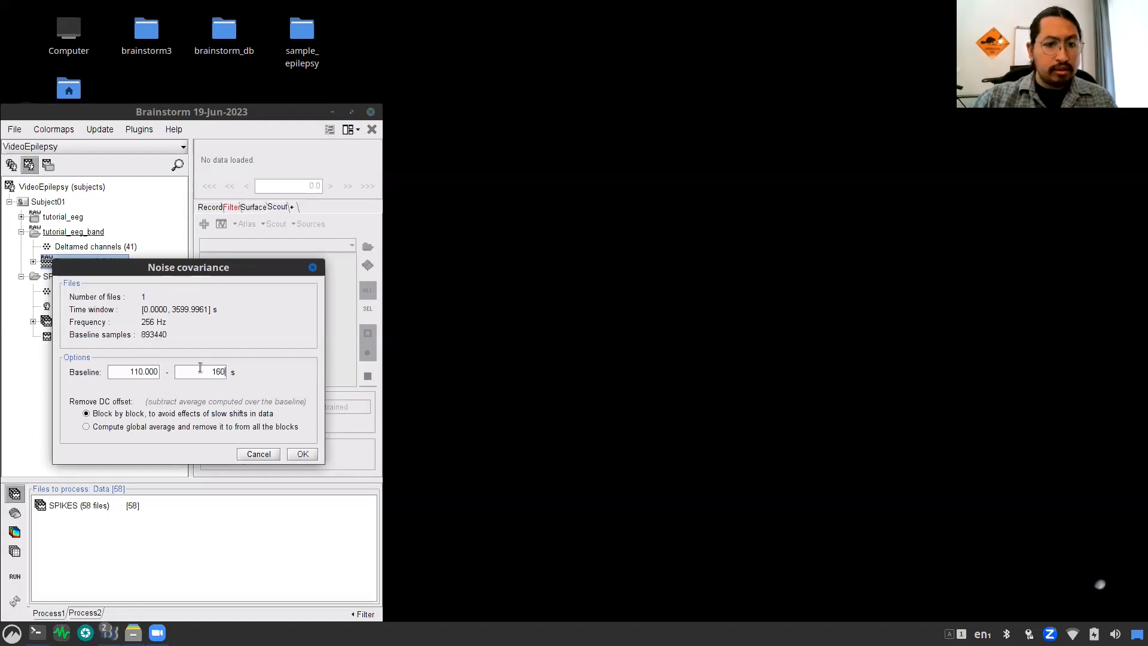
click(302, 454)
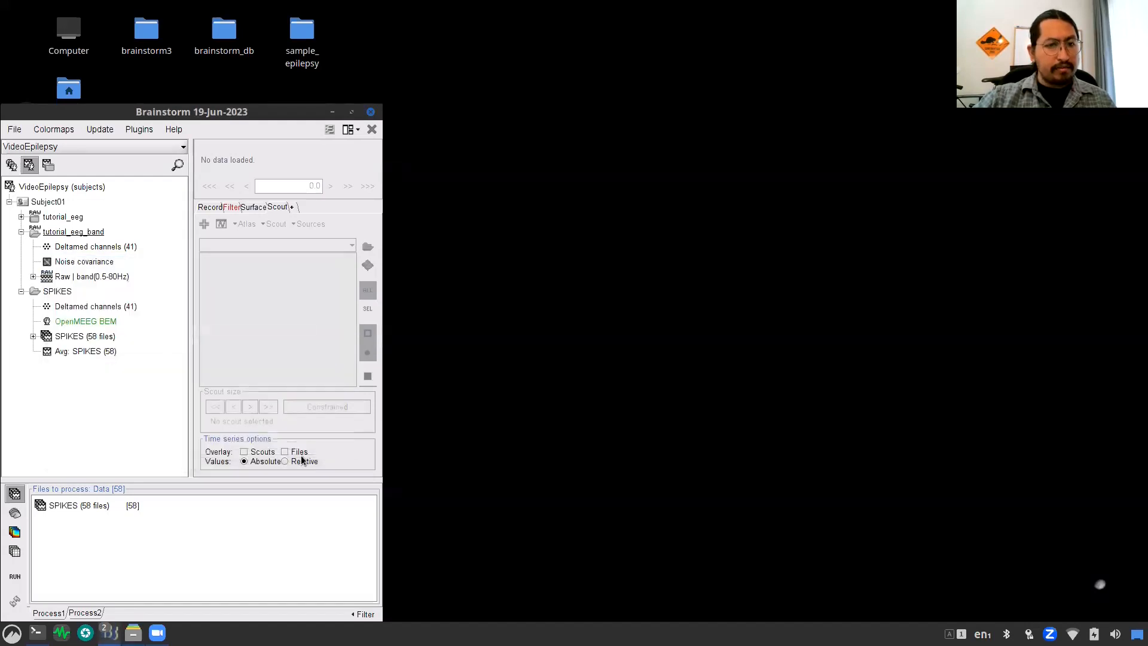
Step: Copy the noise covariance of tutorial_eeg_band to the other folders and collapse that folder
click(84, 263)
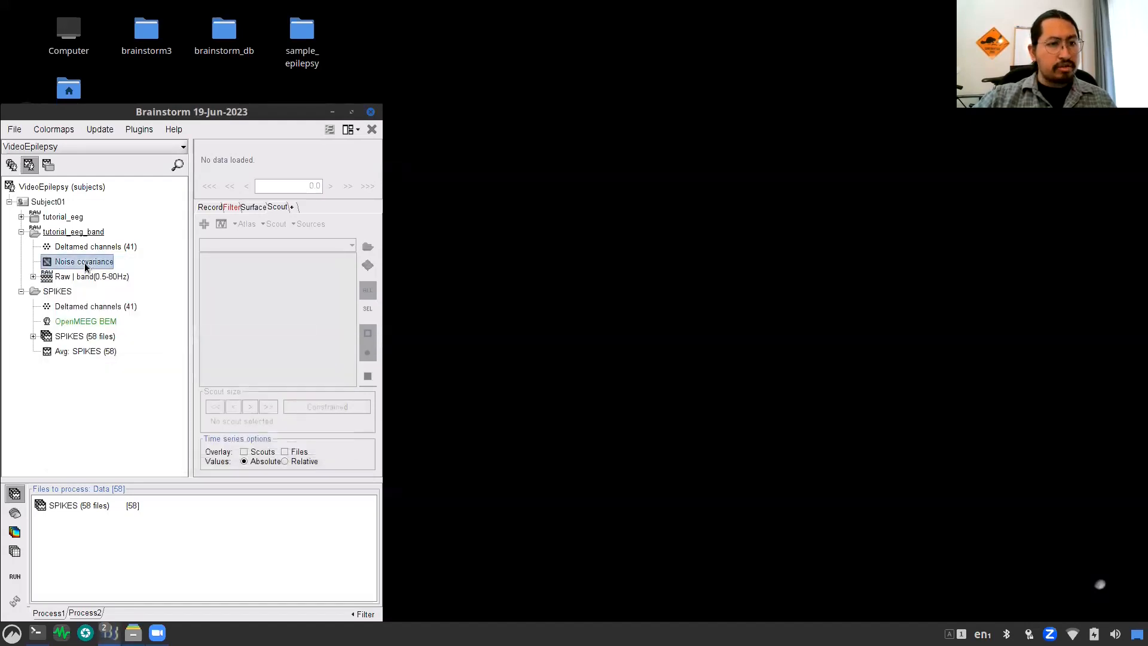
right_click(100, 265)
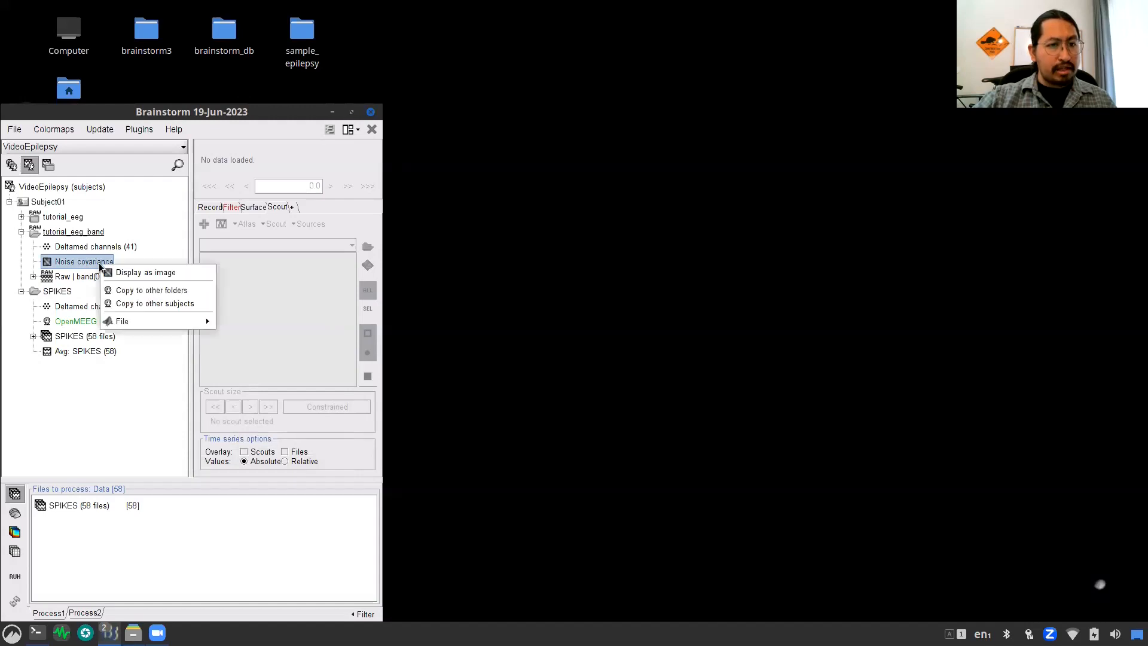
click(146, 291)
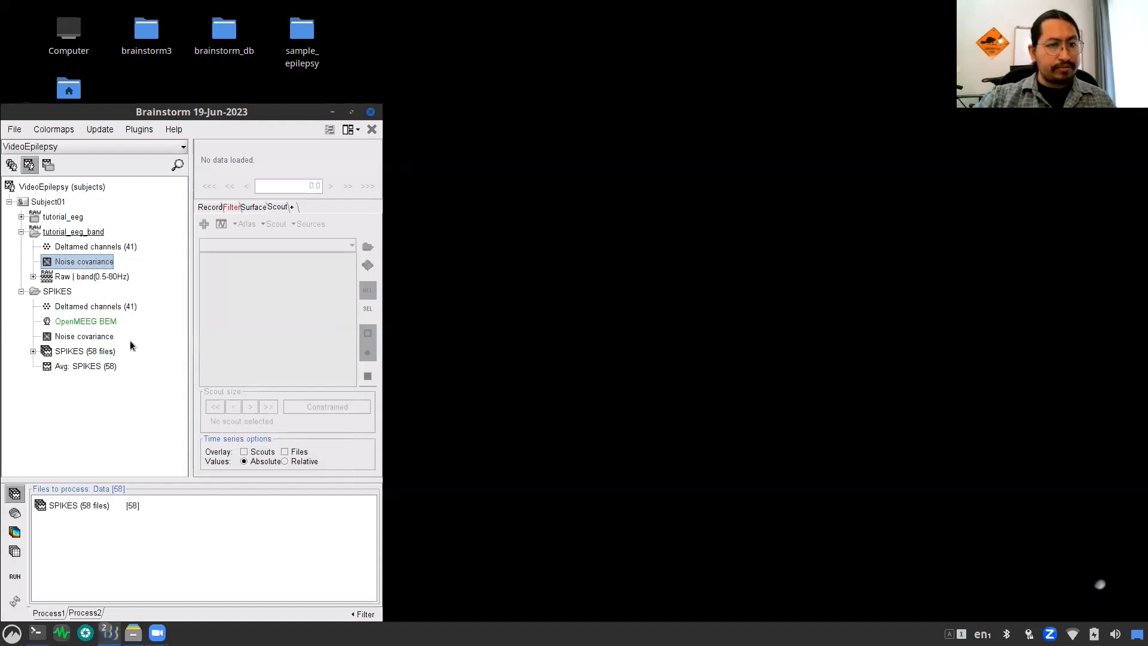
click(21, 232)
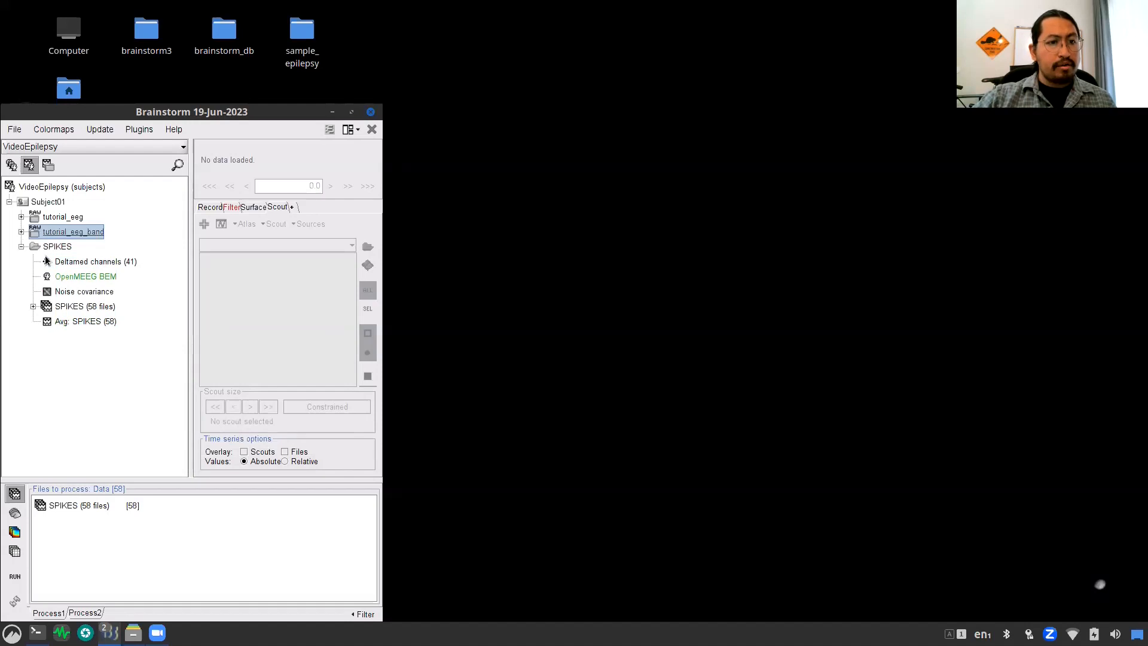
Step: Compute minimum norm sources from the SPIKES head model with sLORETA, constrained orientations and EEG sensors, commented "sLORETA: EEG (cortex)"
click(54, 248)
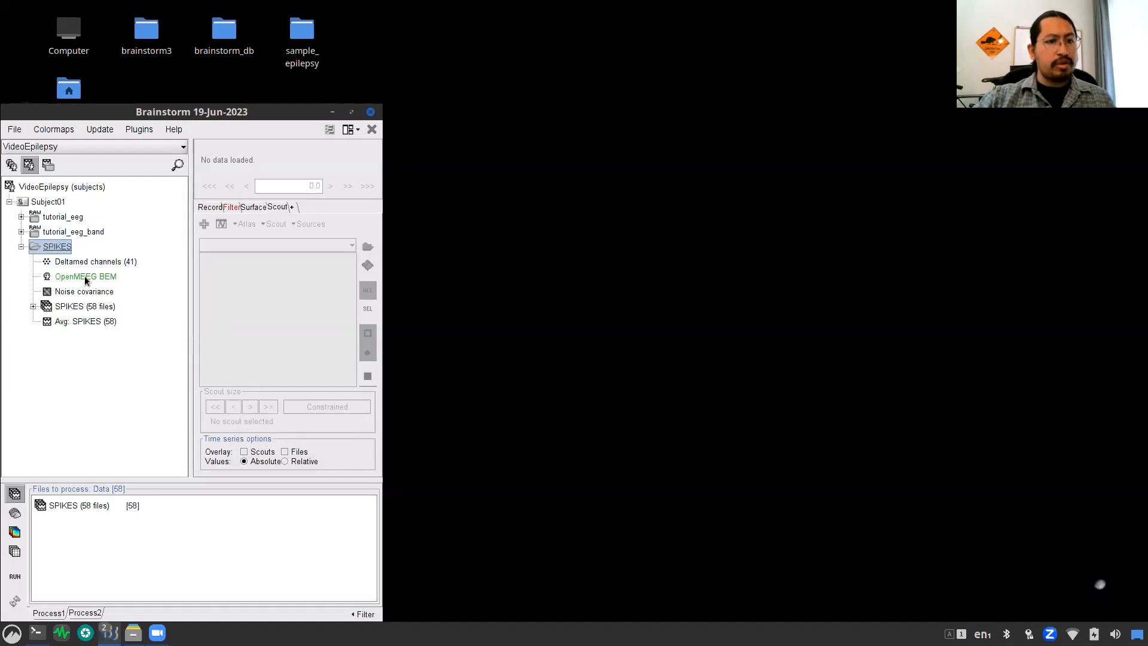
right_click(85, 278)
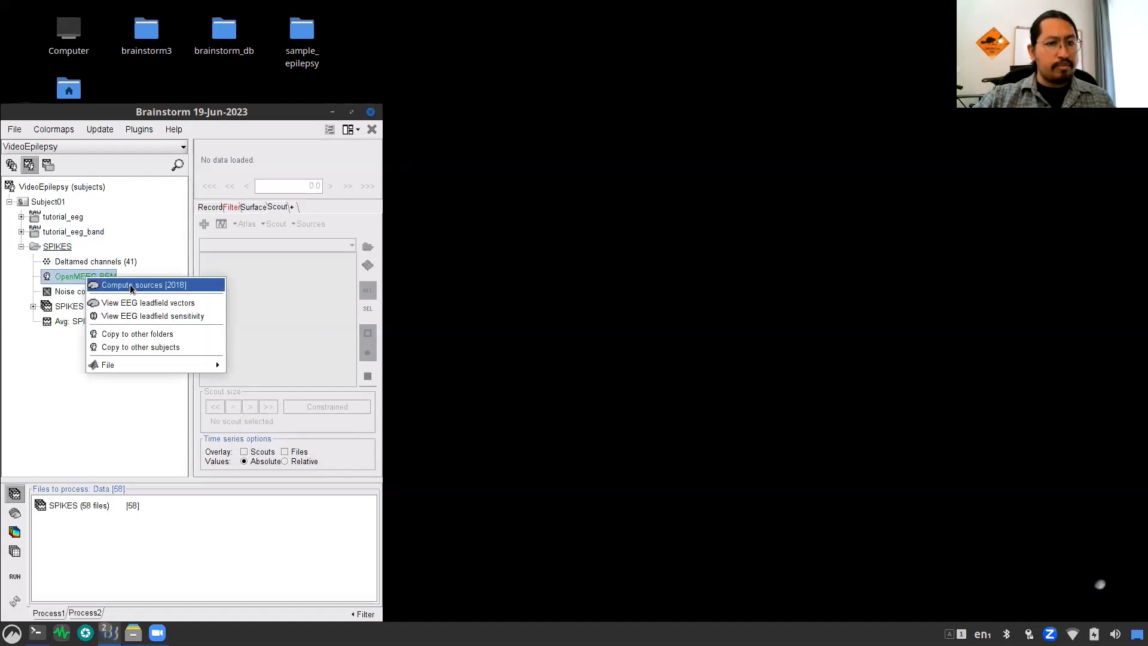
click(130, 284)
drag(174, 224, 480, 130)
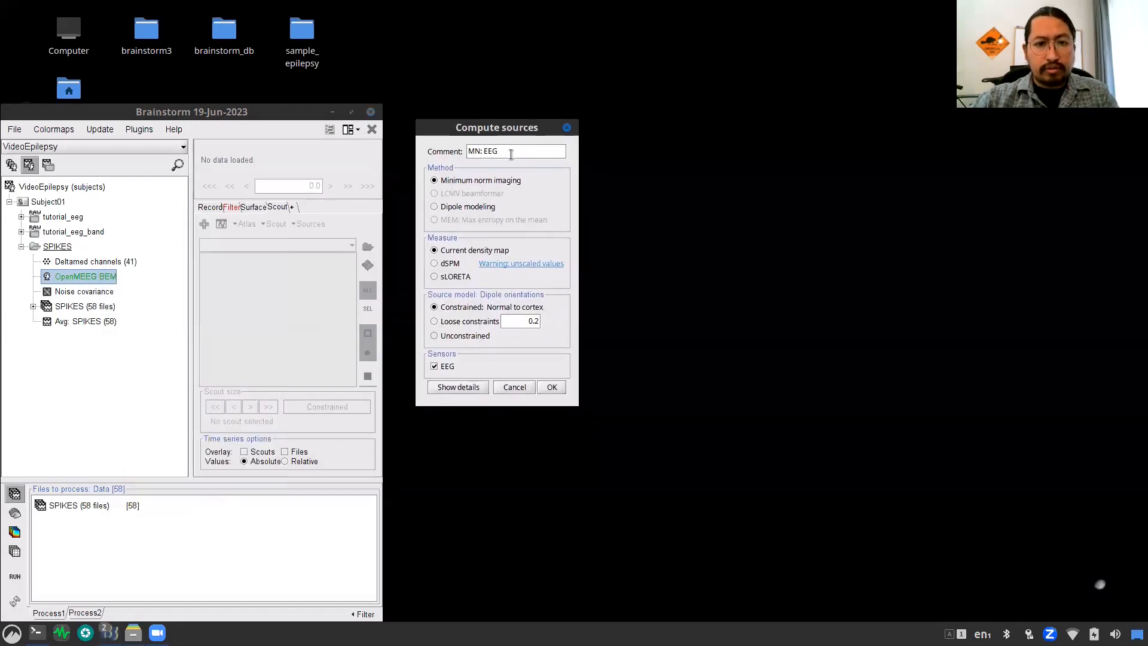
text(()
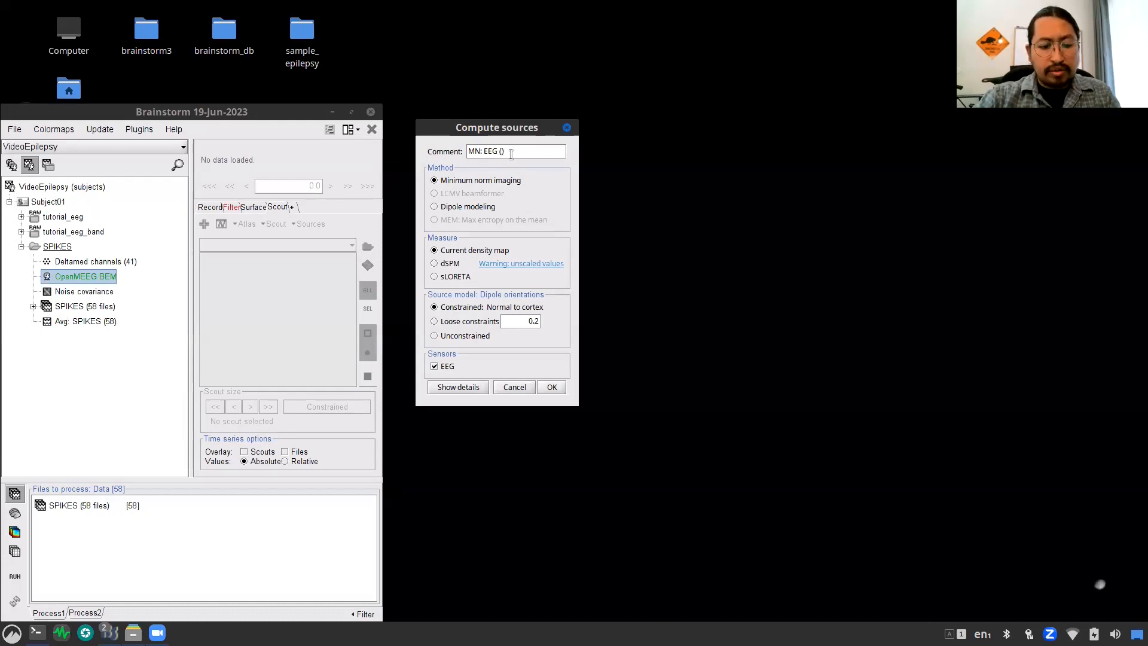
text(cortex))
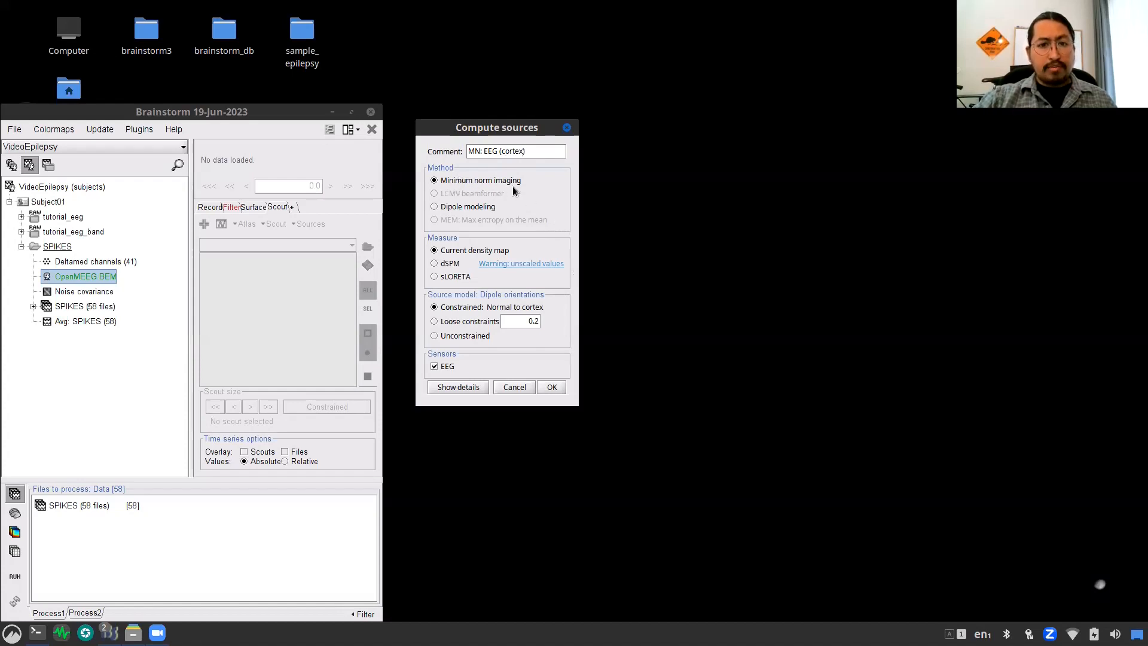
click(434, 277)
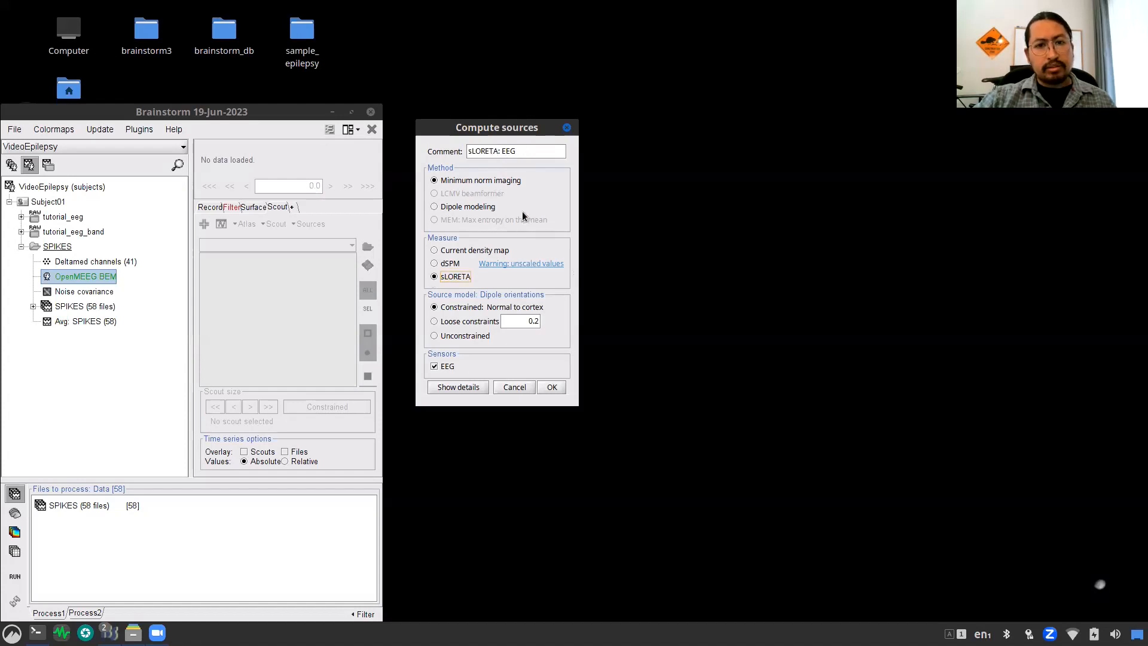
click(525, 153)
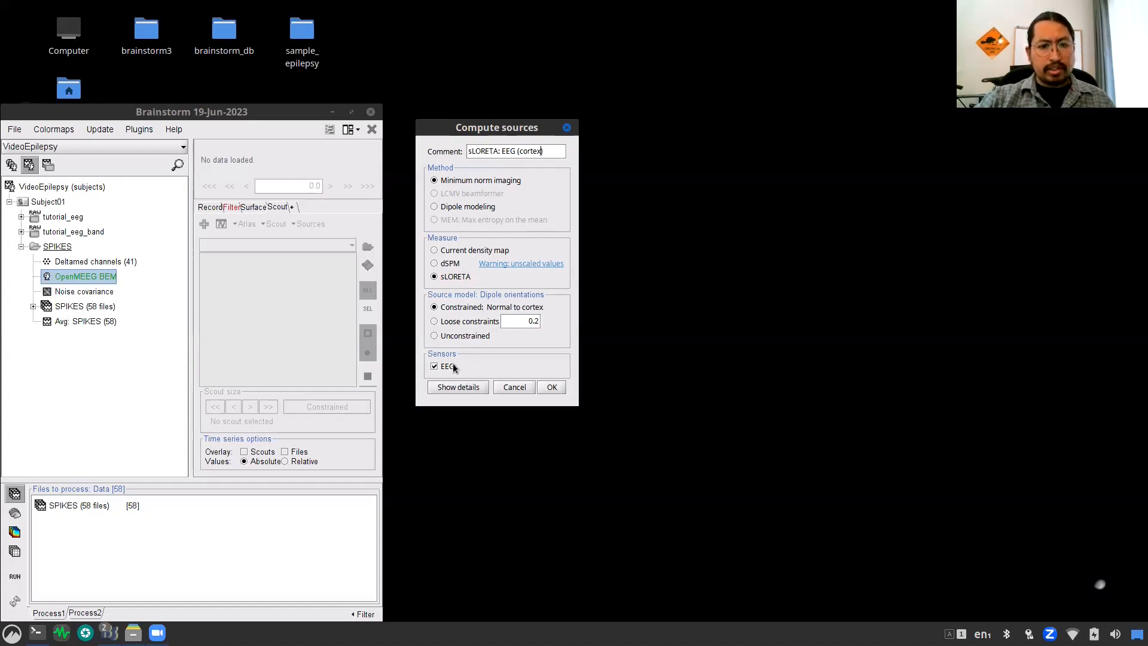
click(550, 388)
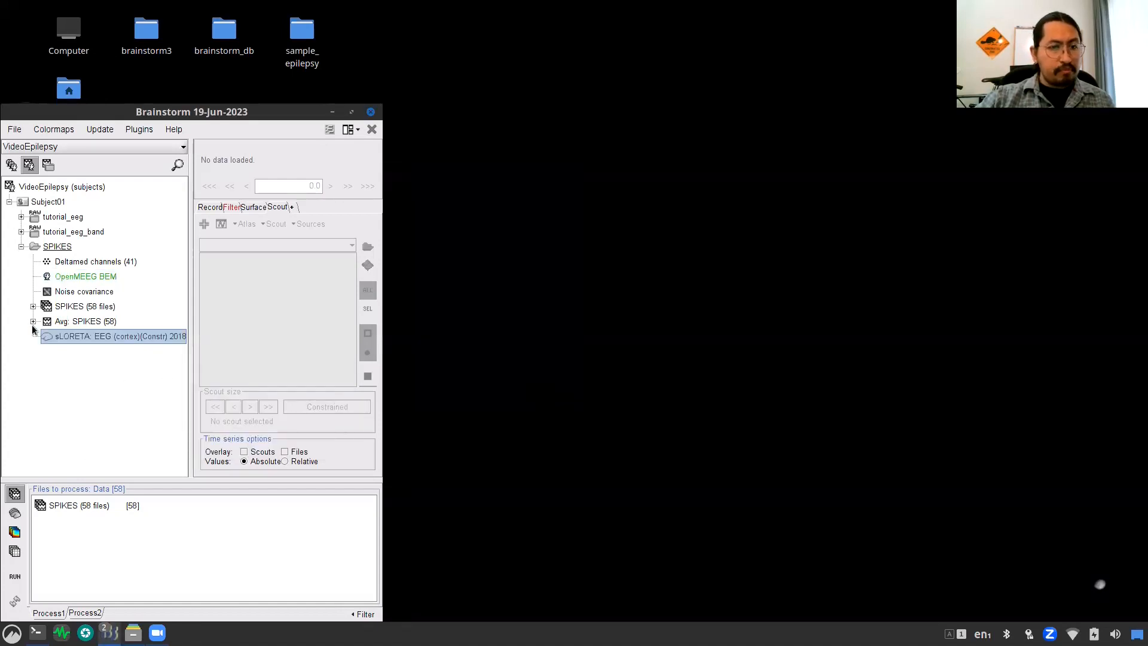
Step: Reveal the sLORETA source link under the SPIKES average and display the average's EEG time series
click(72, 325)
click(71, 337)
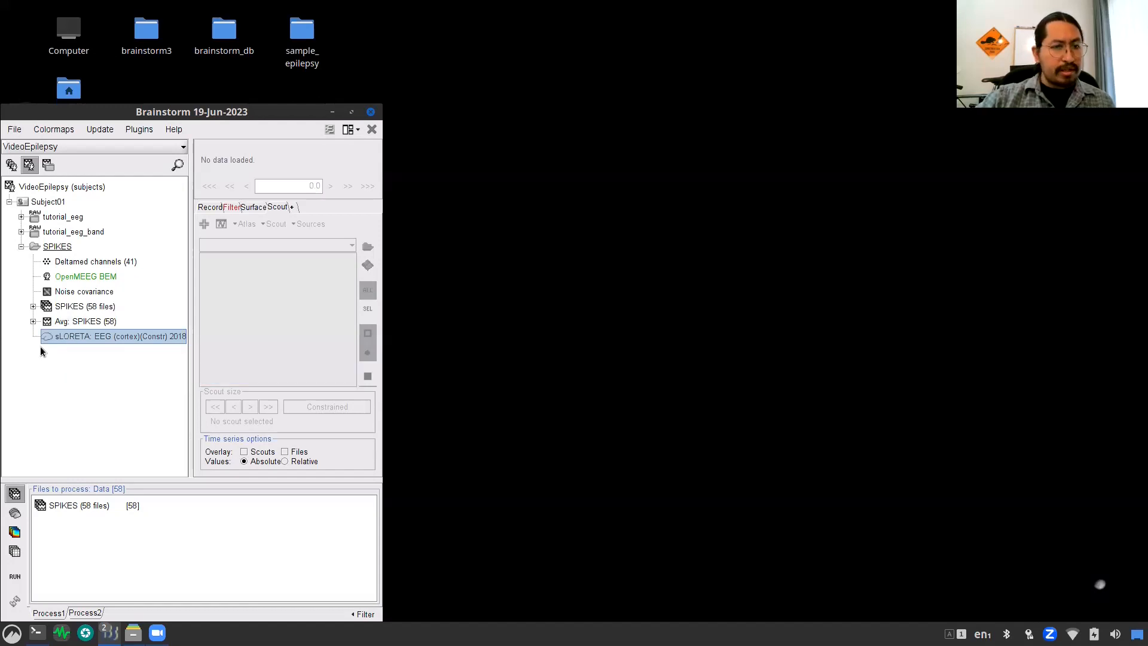
click(32, 322)
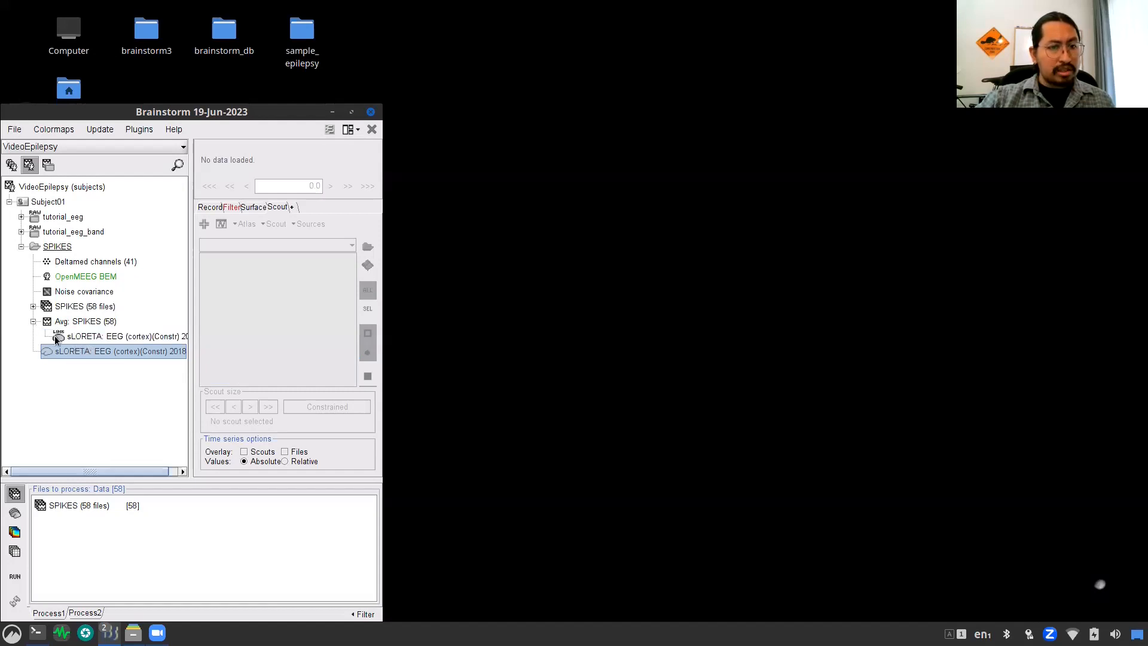
double_click(93, 325)
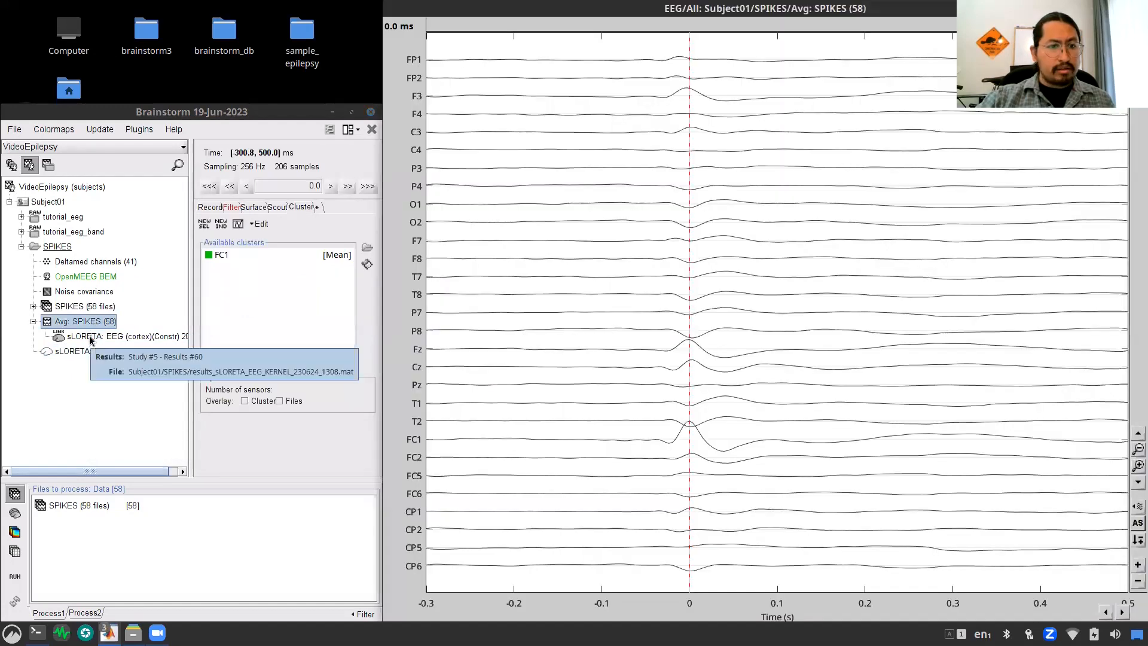
Step: Display the sLORETA sources of the SPIKES average on the cortex
right_click(90, 340)
mouse_move(123, 349)
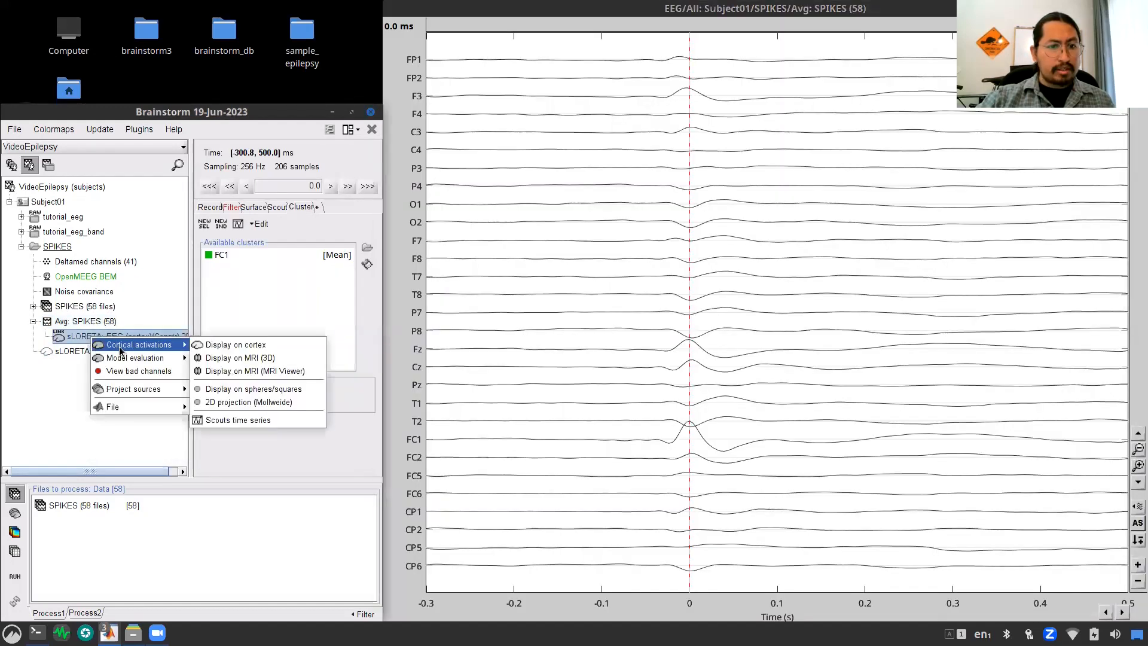
click(217, 346)
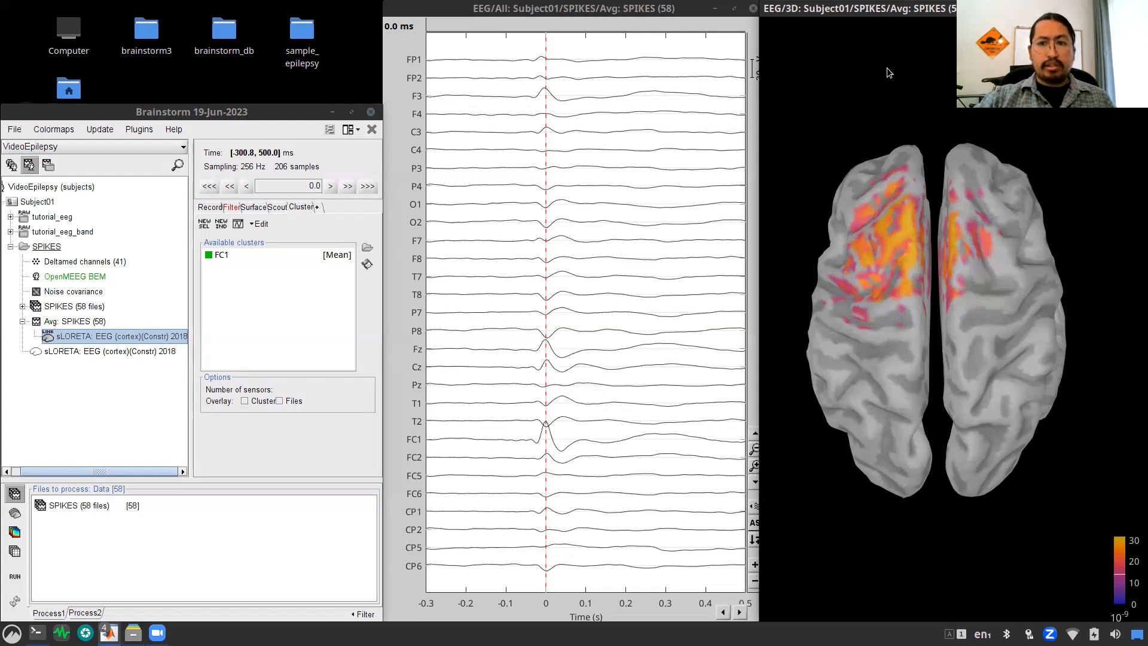
Step: Try lower smoothing and amplitude threshold on the cortex figure, settling on 50% smoothing and a 30% amplitude threshold
click(254, 208)
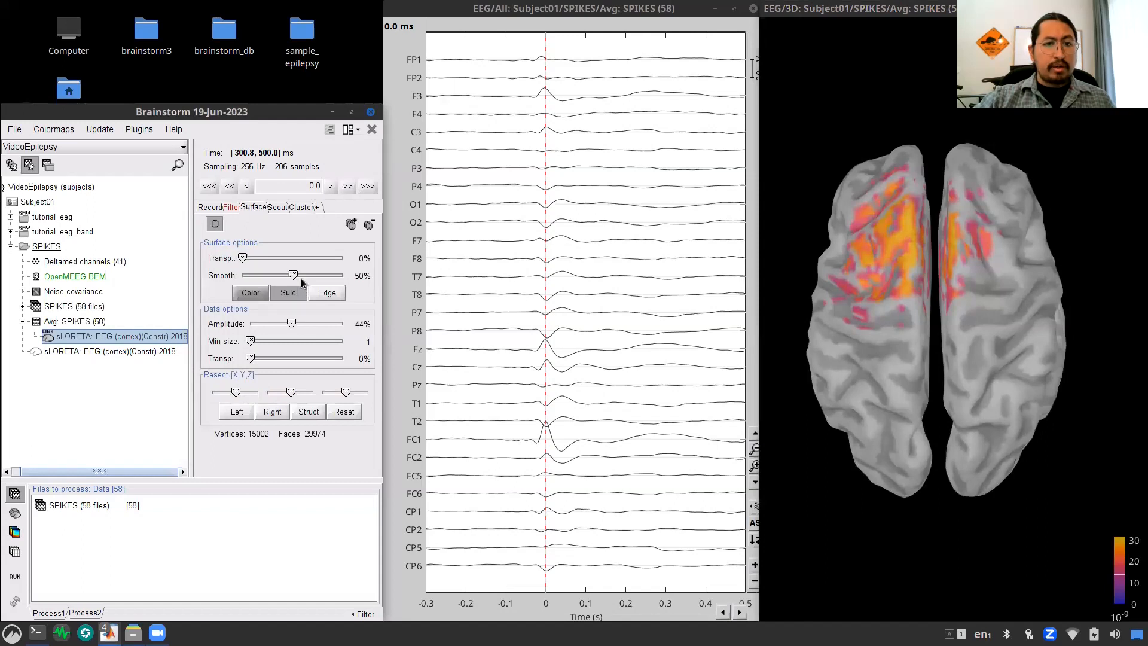
drag(269, 274, 251, 272)
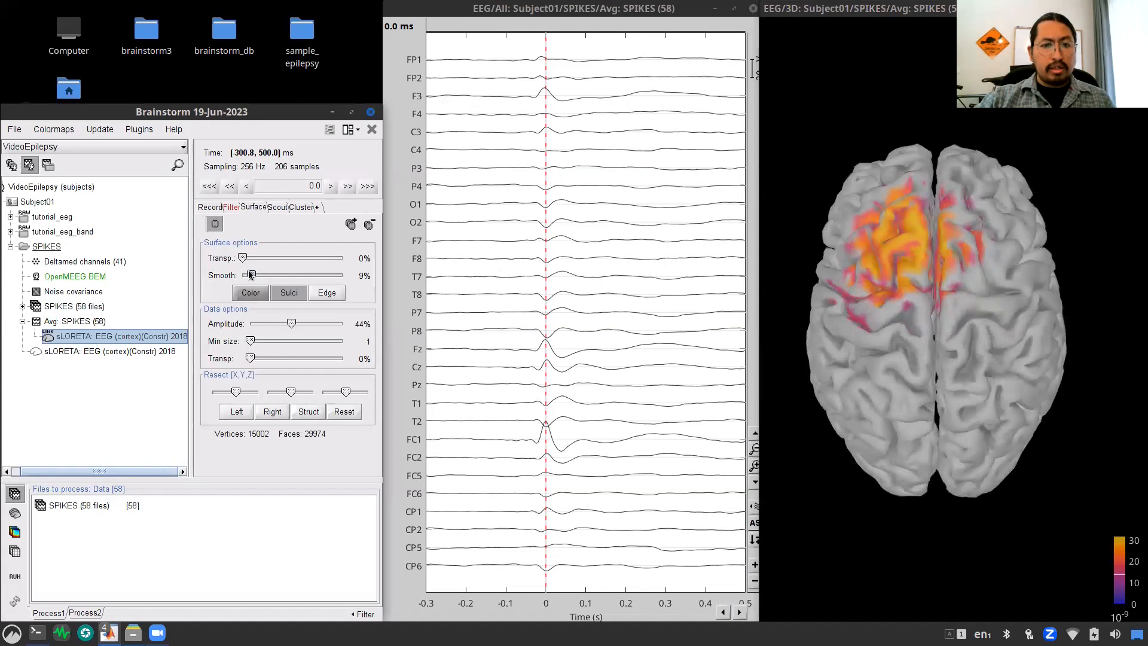
drag(290, 321, 249, 323)
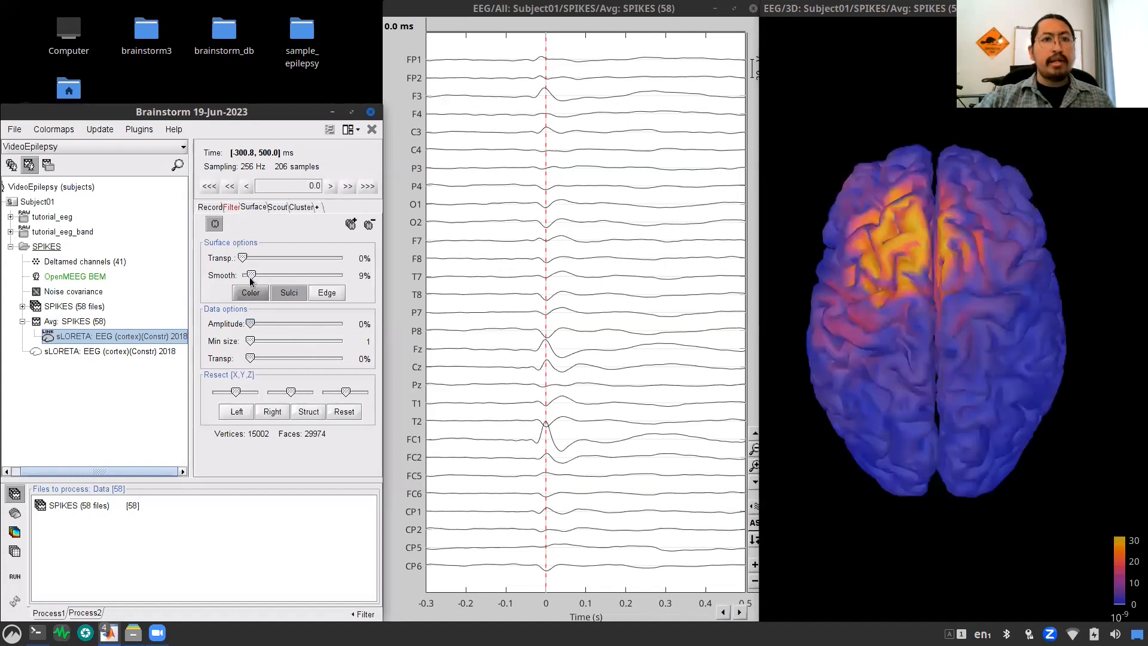
drag(251, 278, 292, 283)
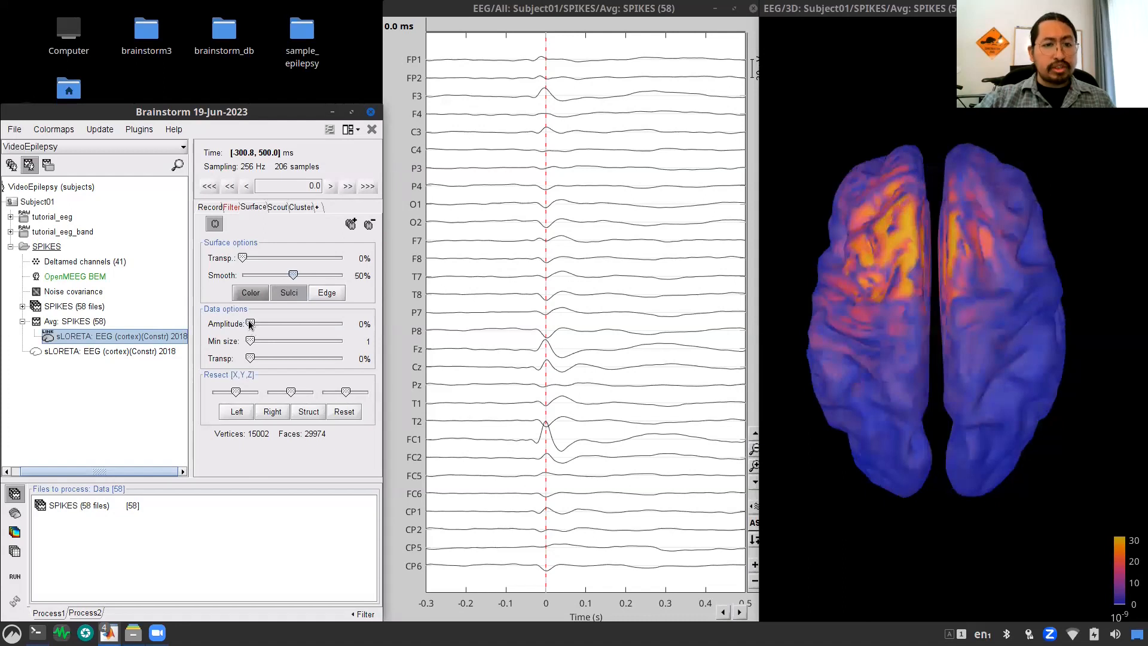
drag(250, 323, 276, 326)
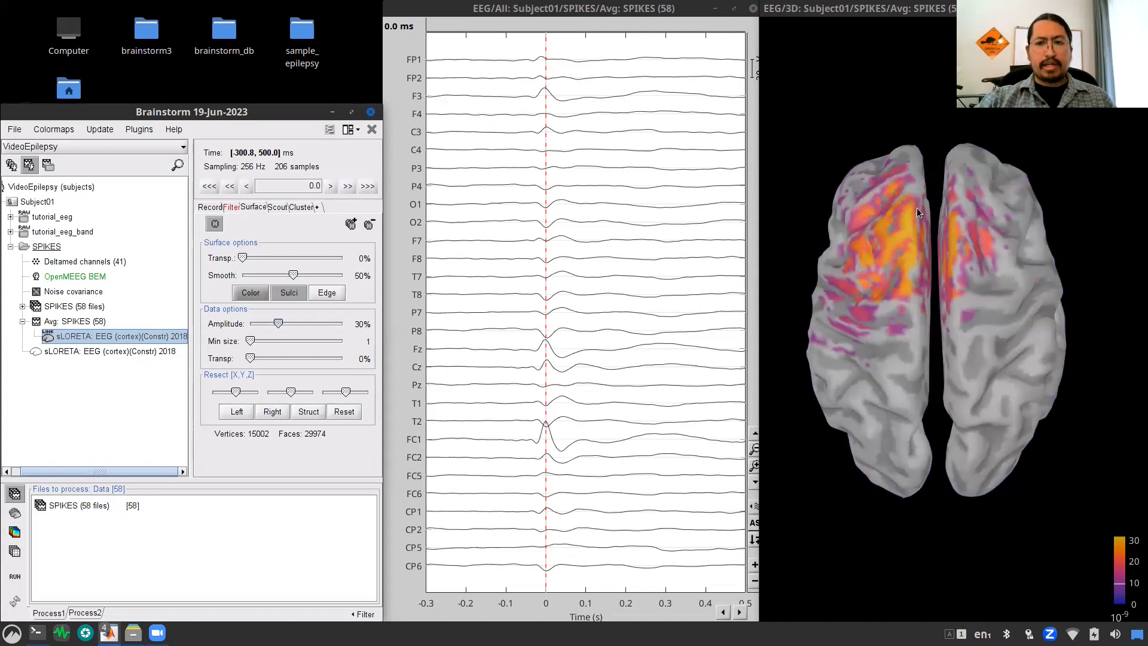
Step: Rotate the 3D cortex to inspect the activation and return it to the Top view
drag(947, 504, 902, 120)
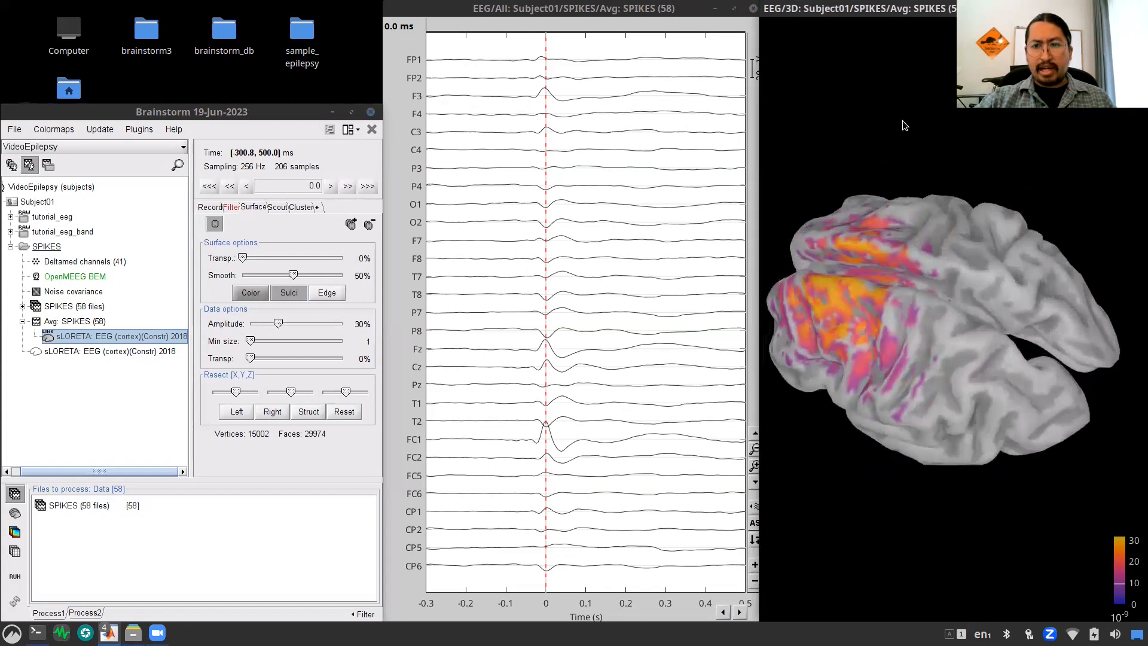
right_click(903, 120)
mouse_move(973, 242)
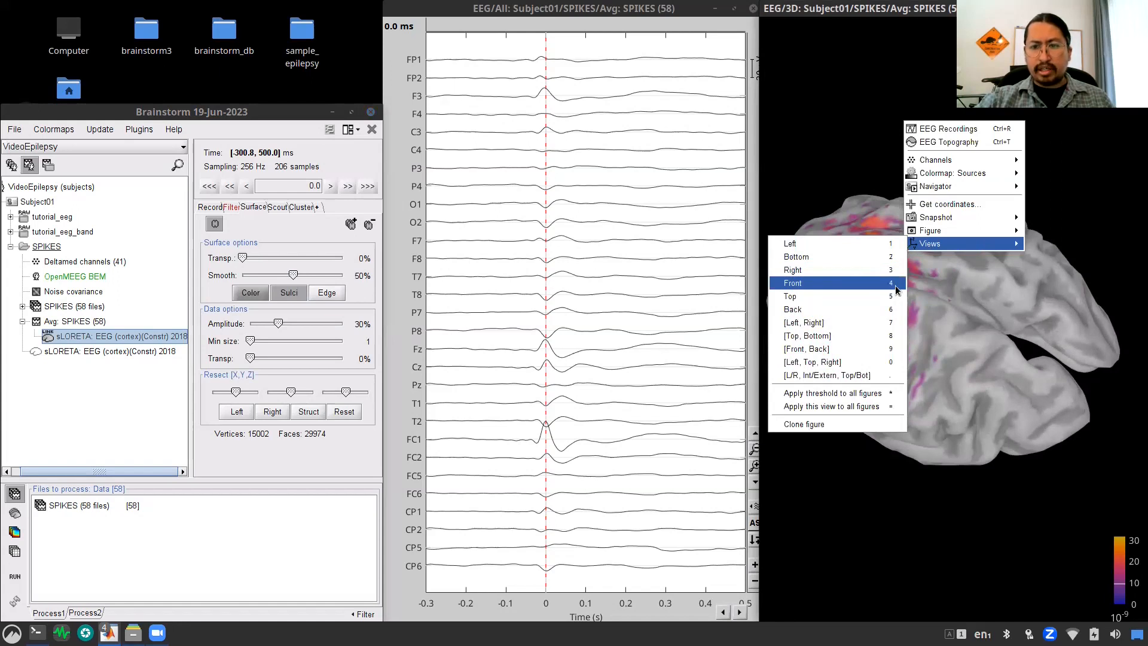
click(865, 304)
Step: Step through the SPIKES average sample by sample from about -0.25 s to 148.4 ms, examining how the cortical activation evolves
click(447, 49)
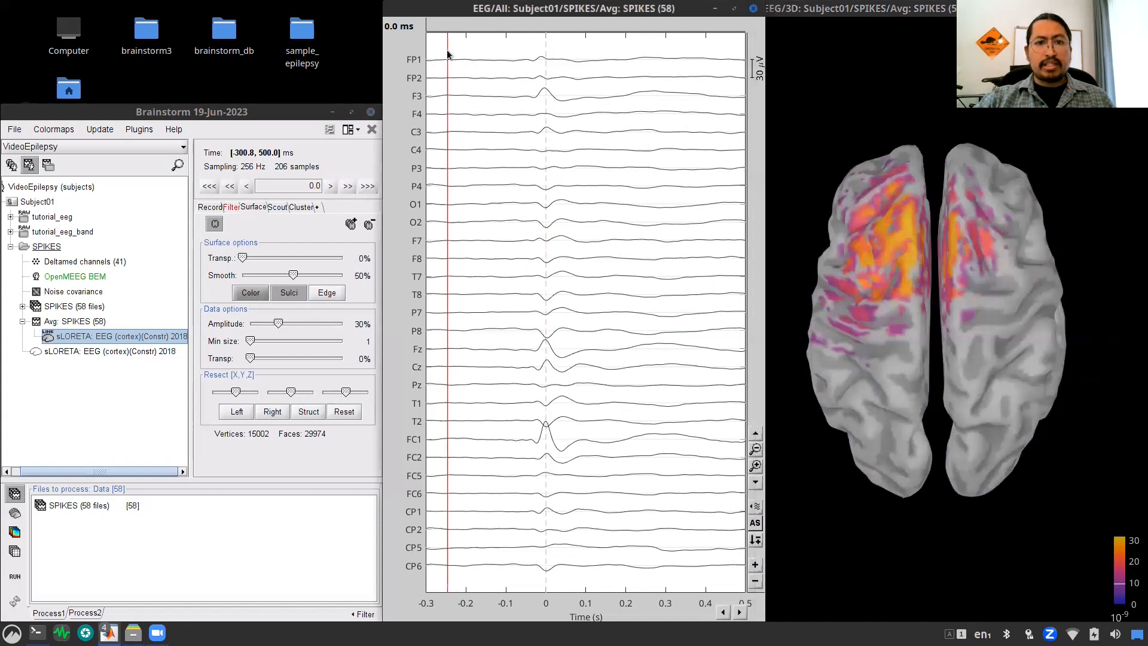
key(Right)
key(Right)
key(Right)
key(Right)
key(Right)
key(Right)
key(Right)
key(Right)
key(Right)
key(Right)
key(Right)
key(Right)
key(Right)
key(Right)
key(Right)
key(Right)
key(Right)
key(Right)
key(Right)
key(Right)
key(Right)
key(Right)
key(Right)
key(Right)
key(Right)
key(Right)
key(Right)
key(Right)
key(Right)
key(Right)
key(Right)
key(Right)
key(Right)
key(Right)
key(Right)
key(Right)
key(Right)
key(Right)
key(Right)
key(Right)
key(Right)
key(Right)
key(Right)
key(Right)
key(Right)
key(Right)
key(Right)
key(Right)
key(Right)
key(Right)
key(Right)
key(Right)
key(Right)
key(Right)
key(Right)
key(Right)
key(Right)
key(Right)
key(Right)
key(Right)
key(Right)
key(Right)
key(Right)
key(Right)
key(Right)
key(Right)
key(Right)
key(Right)
key(Right)
key(Right)
key(Right)
key(Right)
key(Right)
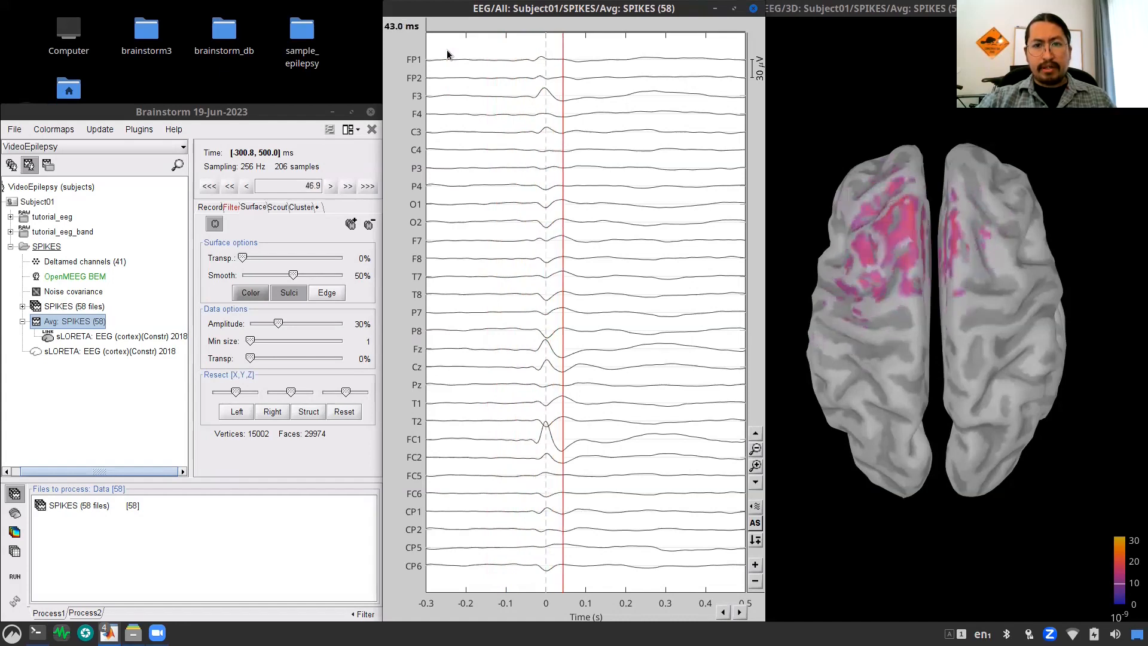
key(Right)
key(Right)
key(Right)
key(Right)
key(Right)
key(Right)
key(Right)
key(Right)
key(Right)
key(Right)
key(Right)
key(Right)
key(Right)
key(Right)
key(Right)
key(Right)
key(Right)
key(Right)
key(Right)
key(Right)
key(Right)
key(Right)
key(Right)
key(Right)
key(Right)
key(Right)
key(Right)
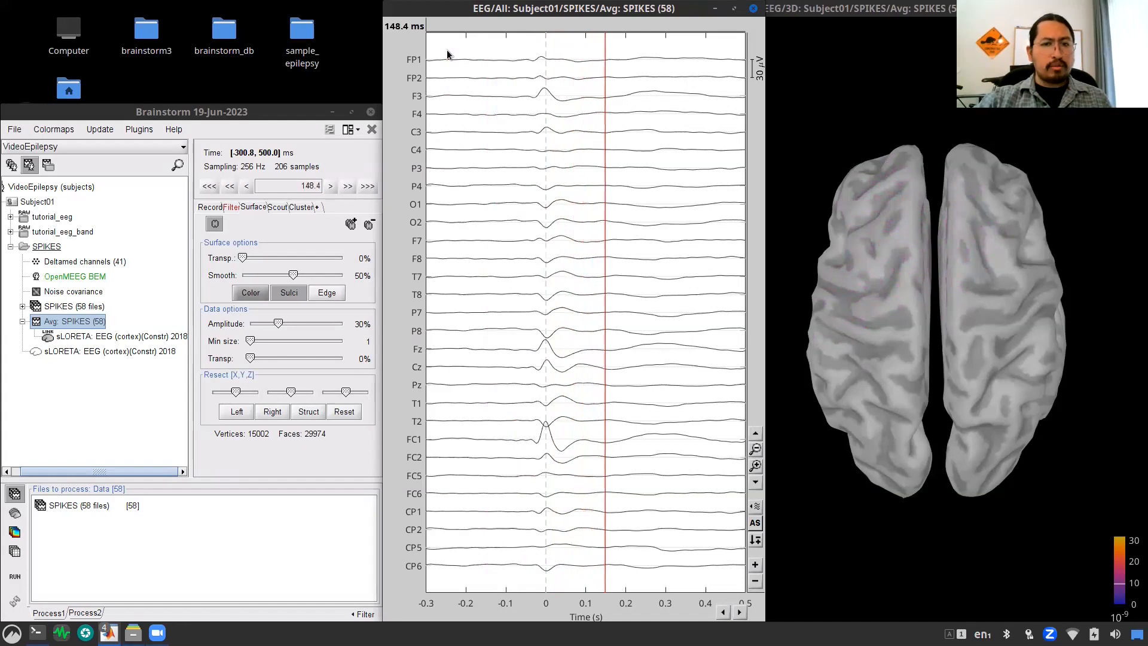
Step: Display the average's sLORETA sources in the MRI Viewer and set the current time to 0 ms
right_click(106, 336)
mouse_move(126, 351)
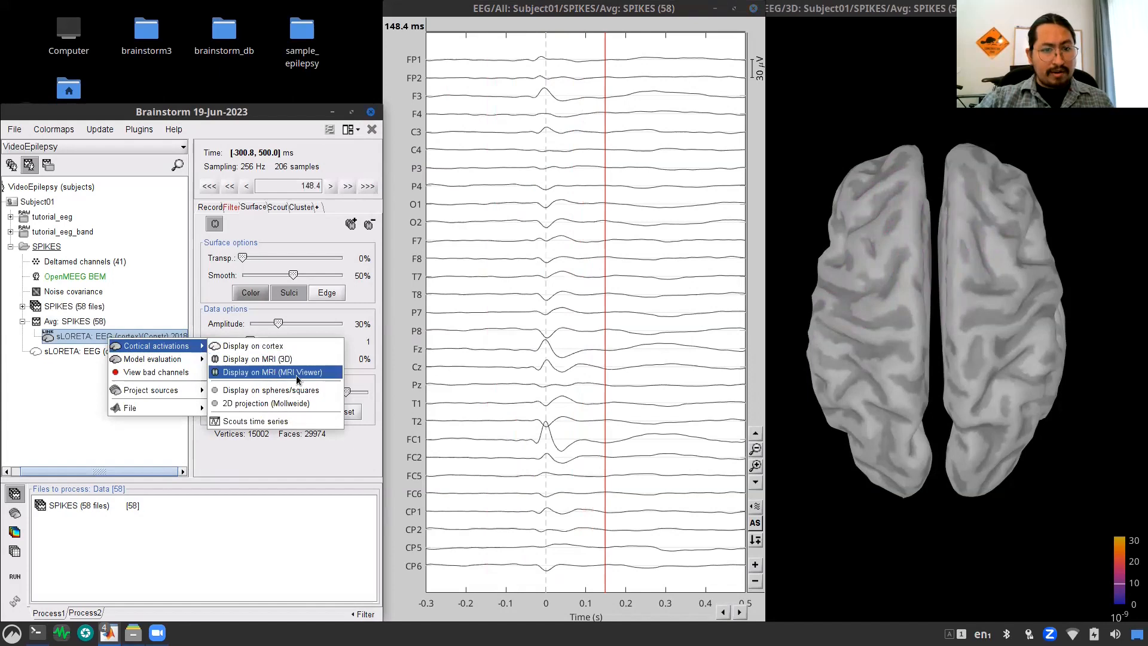
click(321, 374)
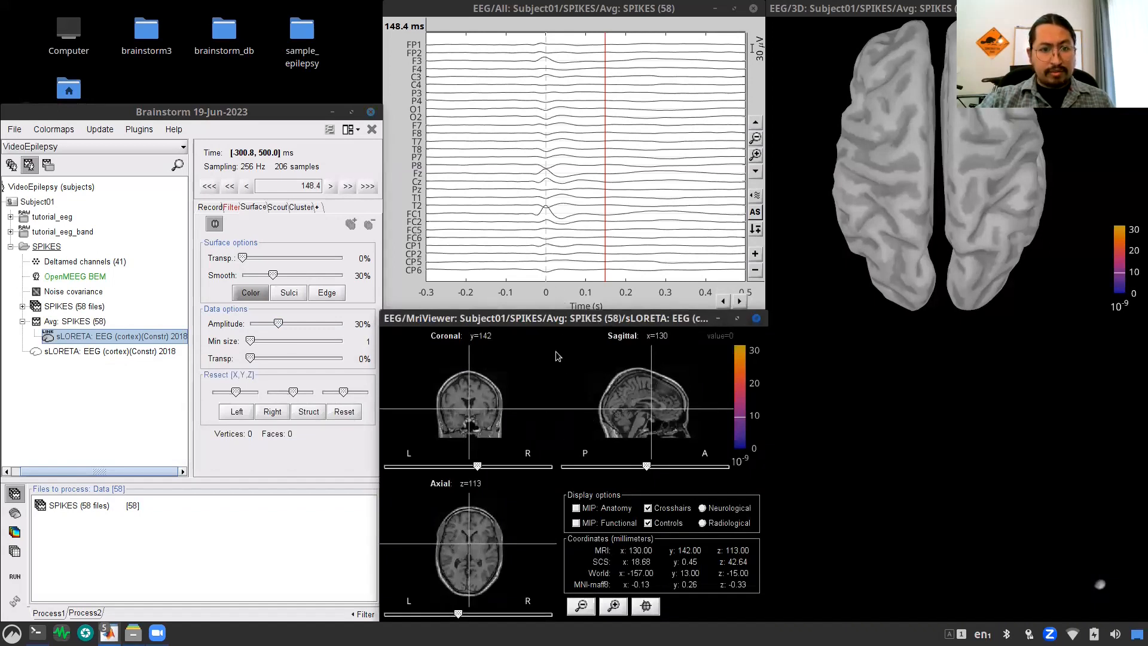
click(546, 281)
key(Left)
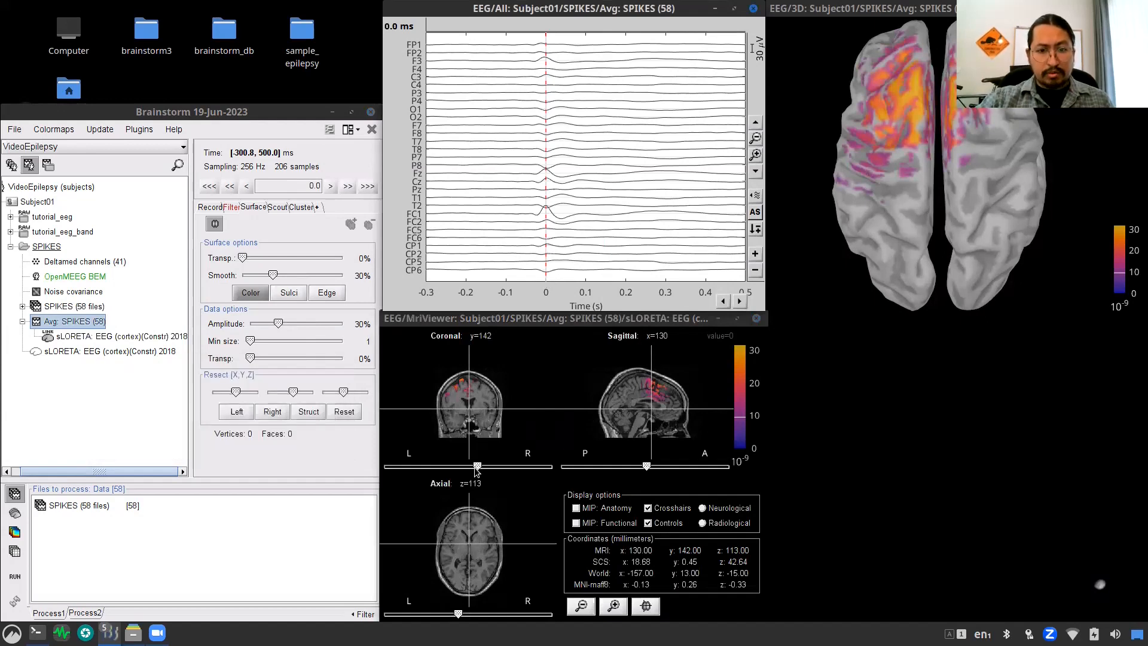
Step: Move the coronal slice to y=157 and compare the radiological orientation with the neurological one, ending on neurological
mouse_move(476, 466)
mouse_down()
mouse_move(449, 467)
mouse_move(487, 467)
mouse_up()
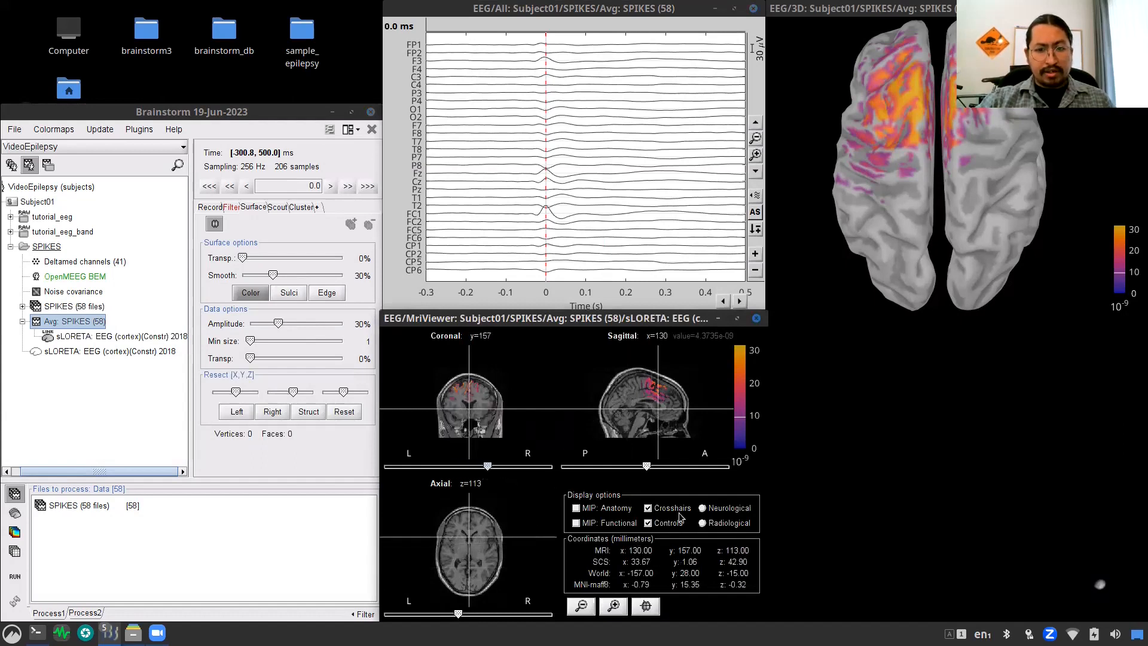
click(731, 512)
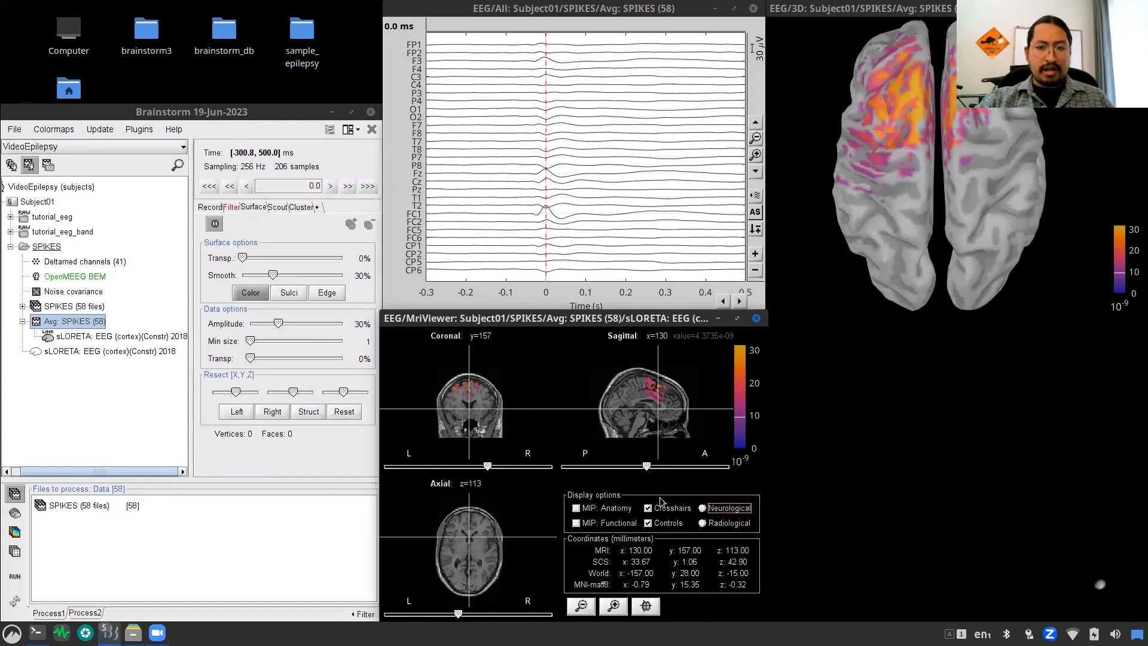
click(704, 524)
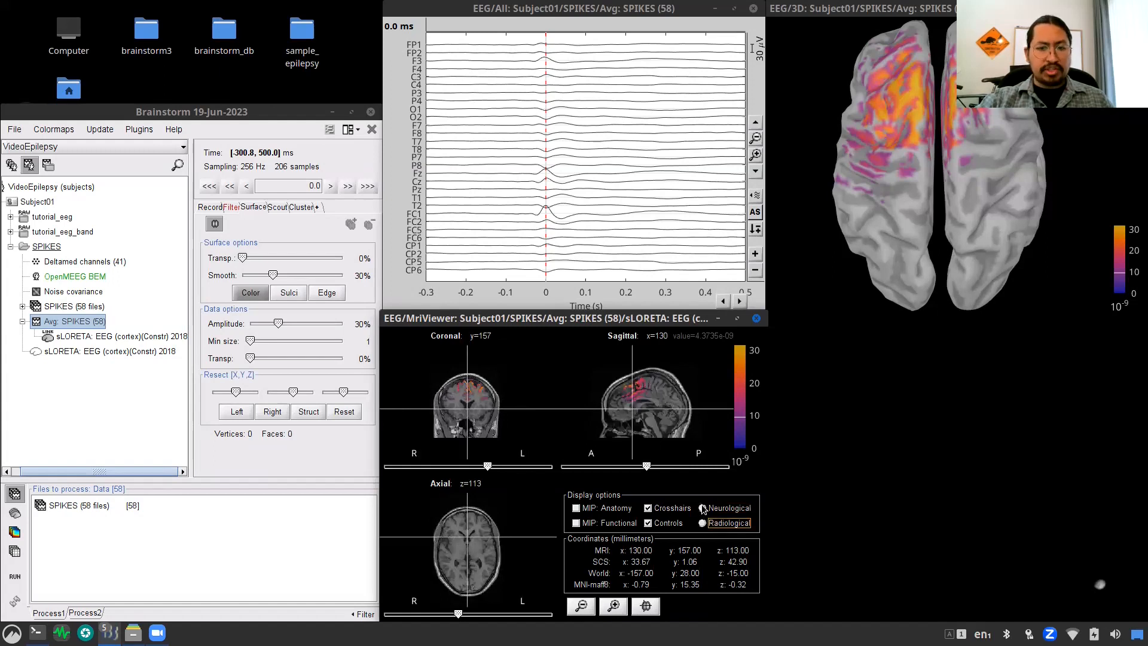
click(704, 509)
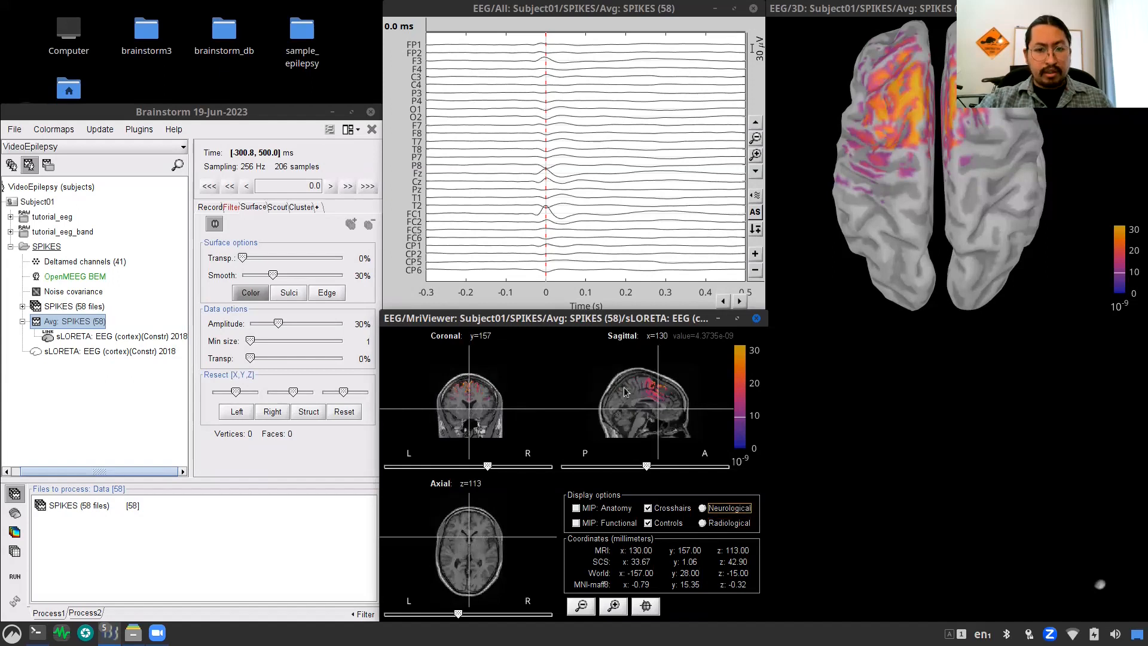
Step: Find the maximum source activation in the MRI Viewer and close all figures
right_click(567, 366)
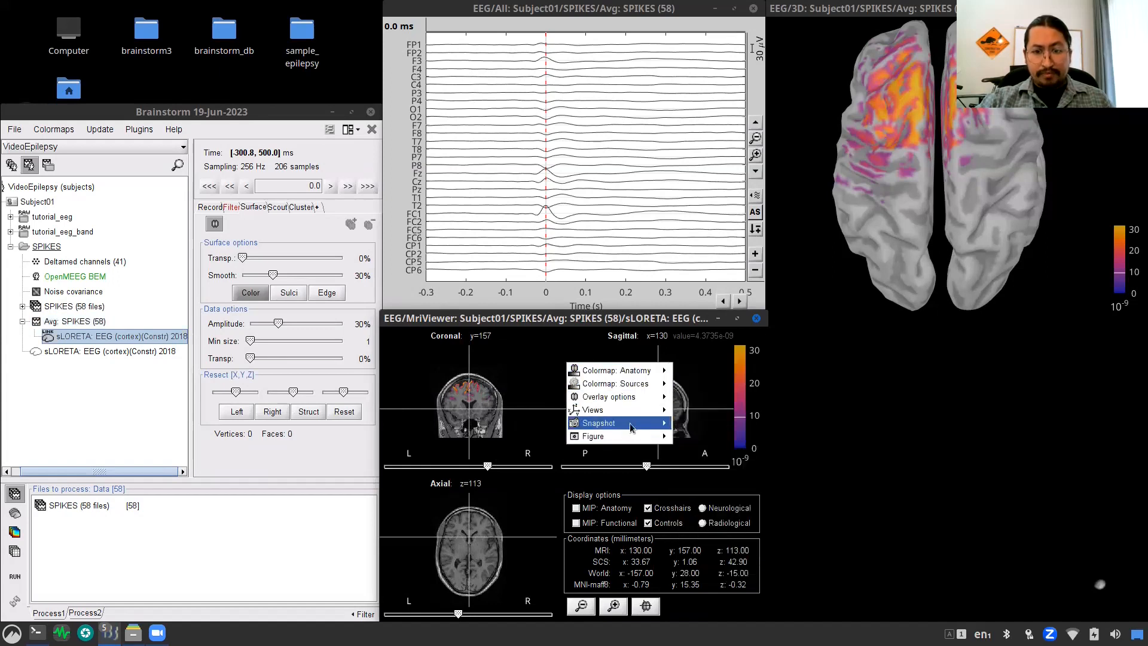
mouse_move(635, 413)
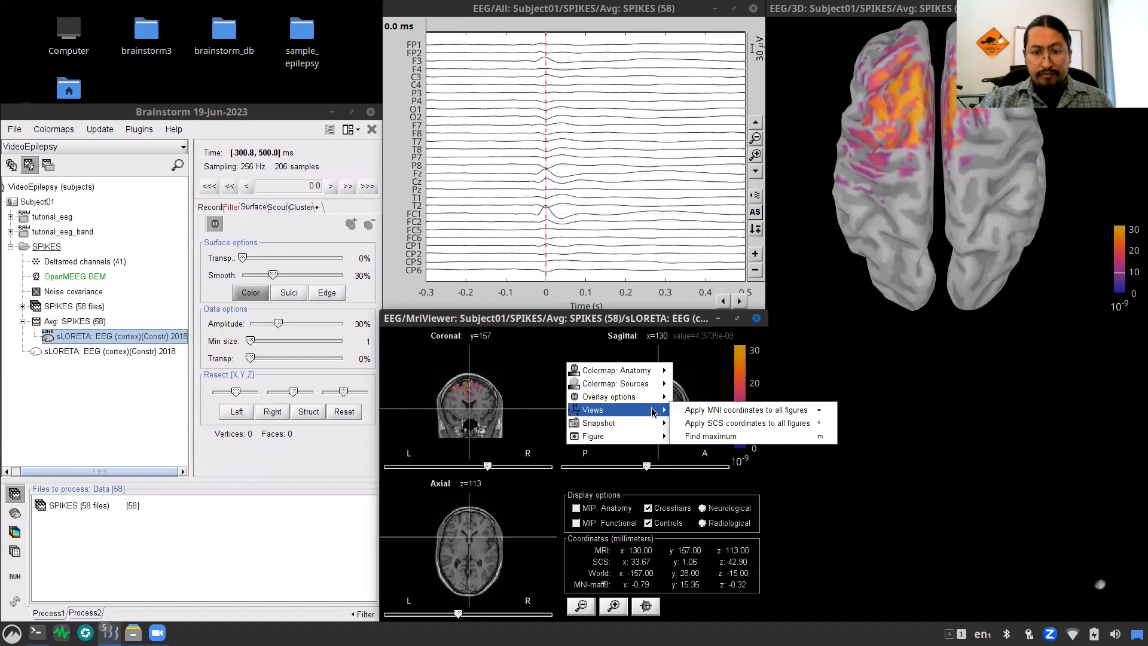
click(707, 437)
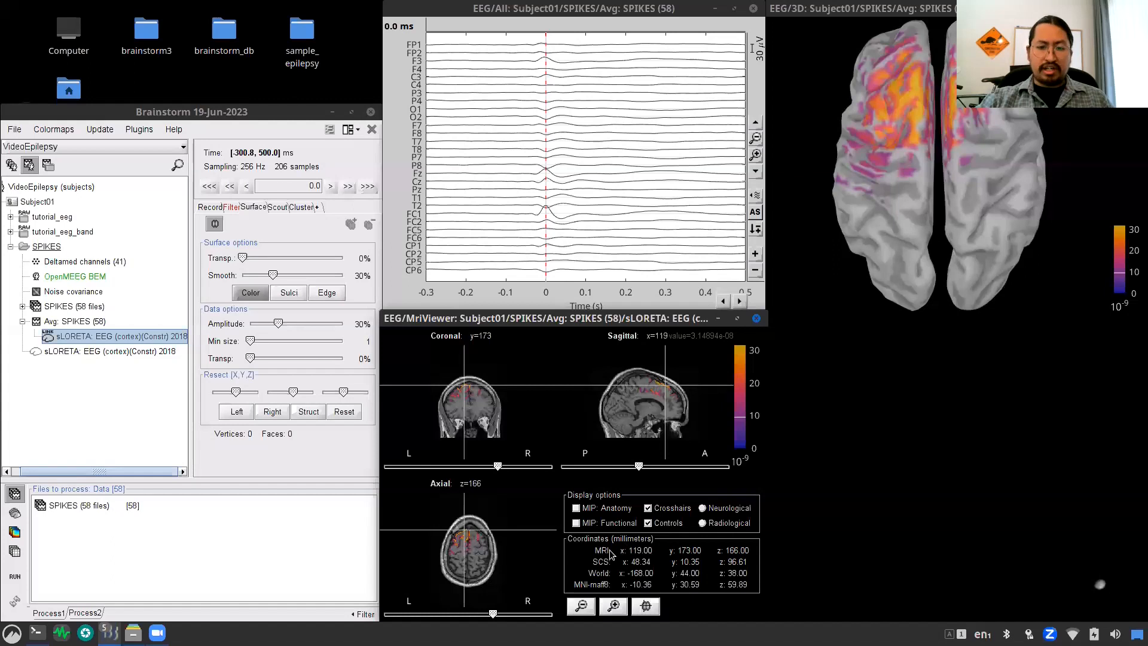
click(371, 131)
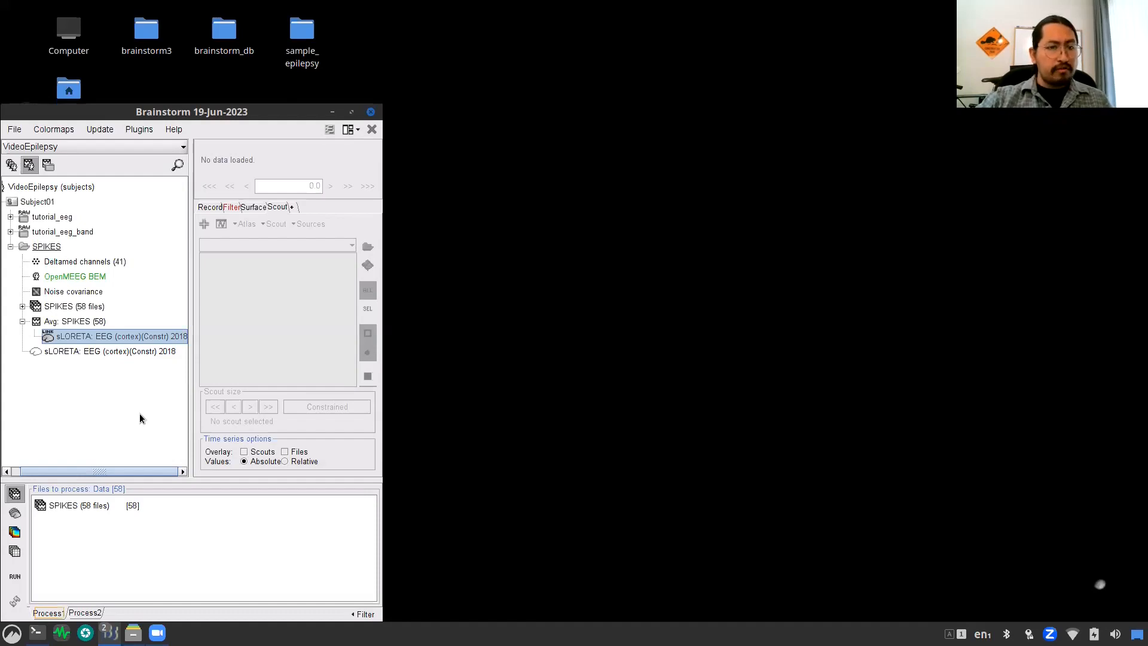
Step: Compute an OpenMEEG BEM head model for the SPIKES channels in the MRI volume, using the default BEM options and a regular 5 mm cortex grid
click(74, 263)
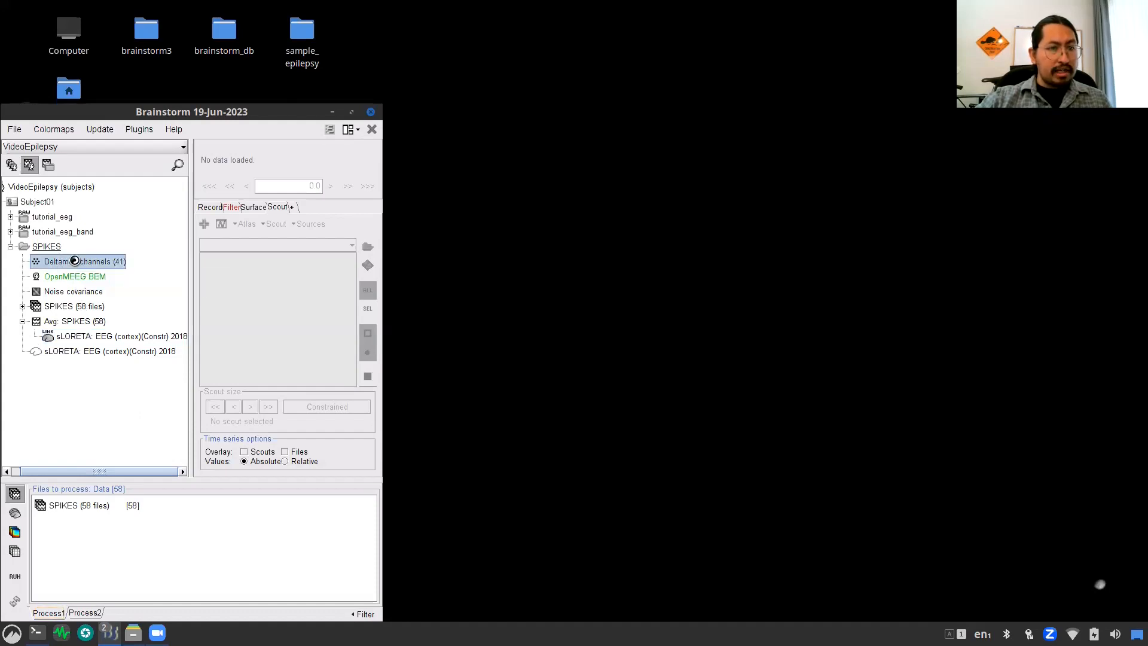
right_click(74, 263)
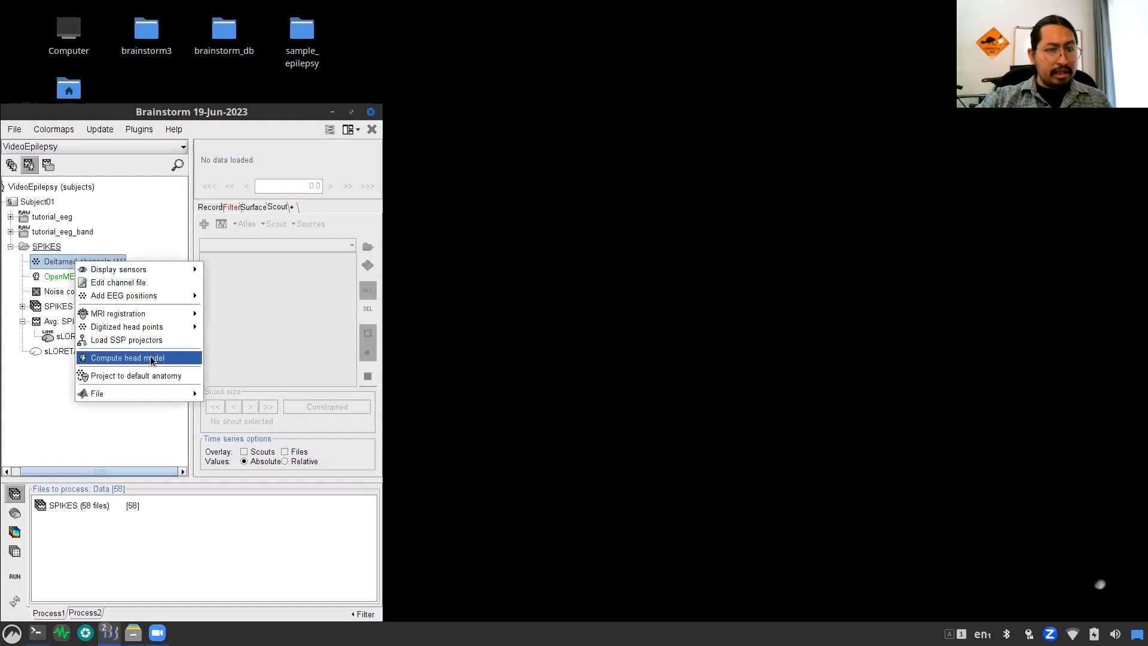
click(179, 360)
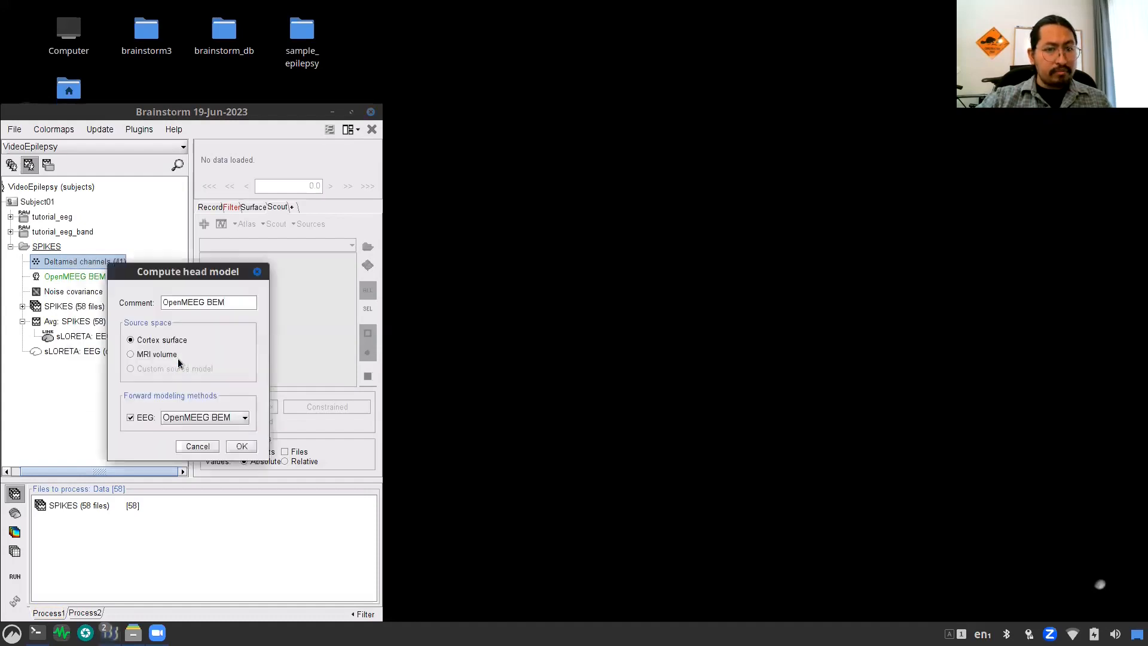
click(129, 355)
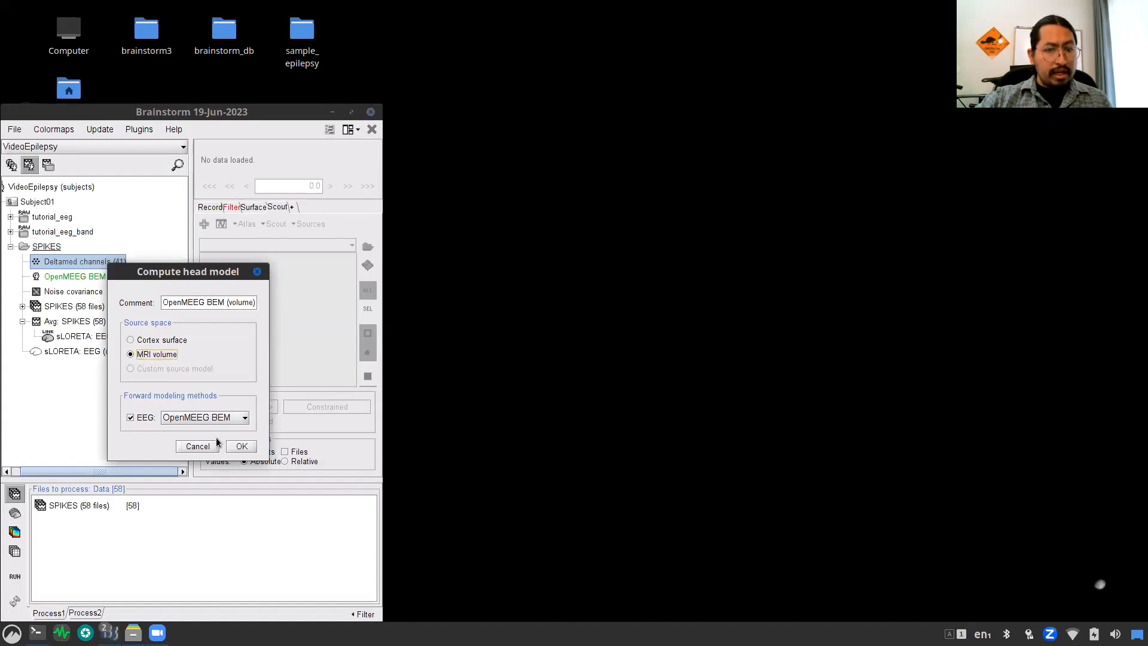
click(245, 449)
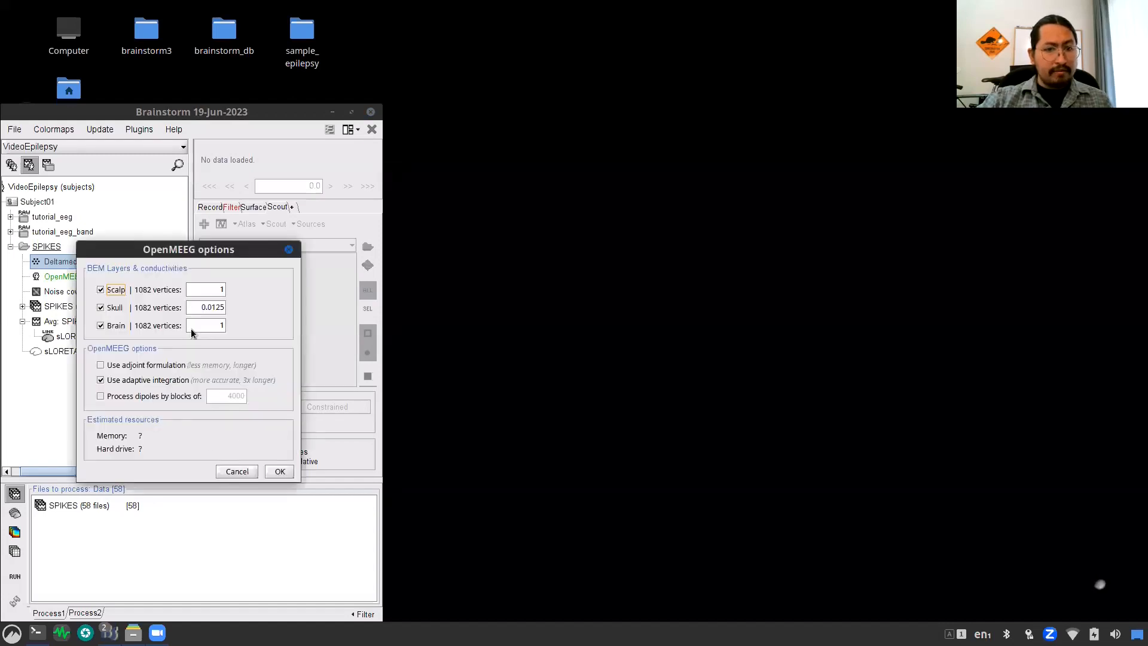
click(280, 471)
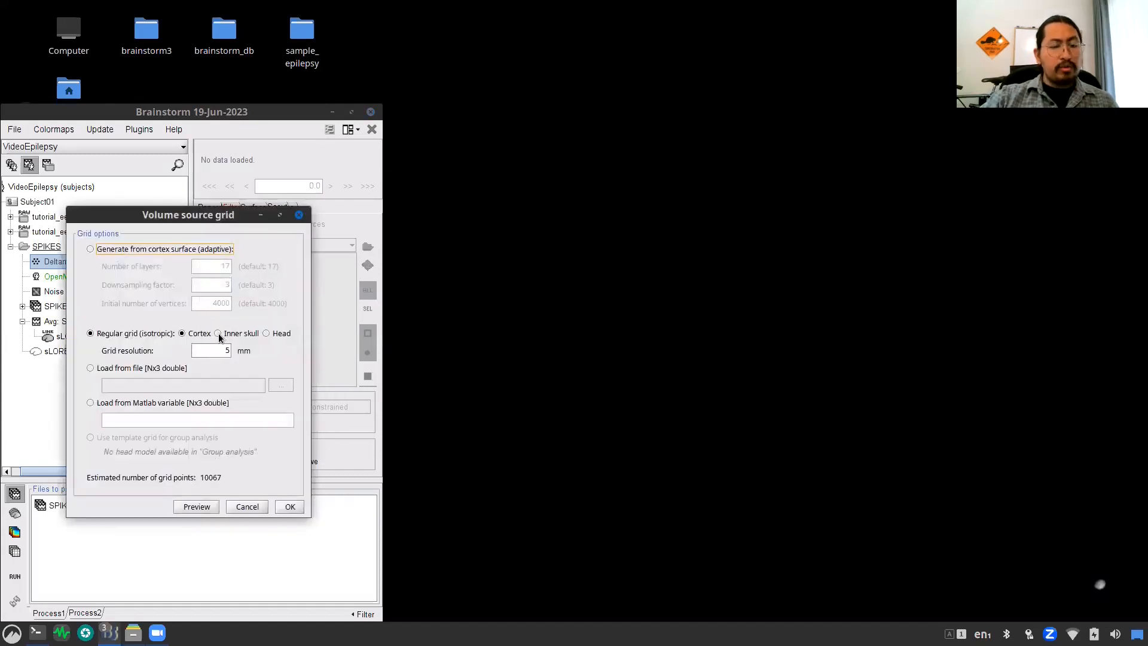
drag(195, 219, 229, 217)
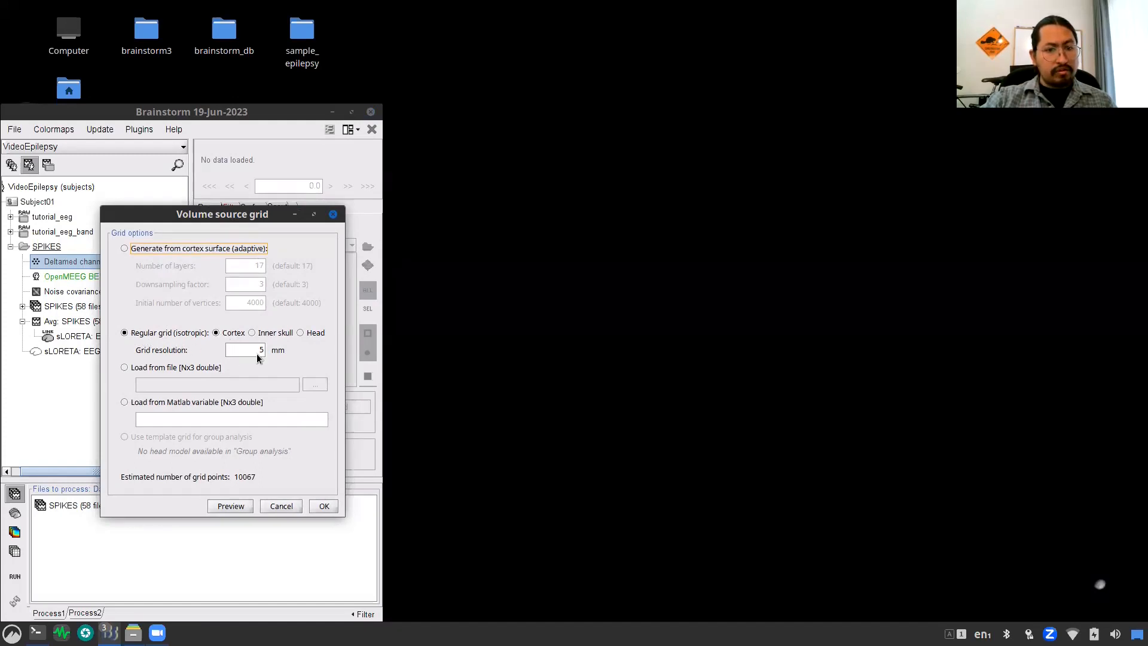
click(323, 505)
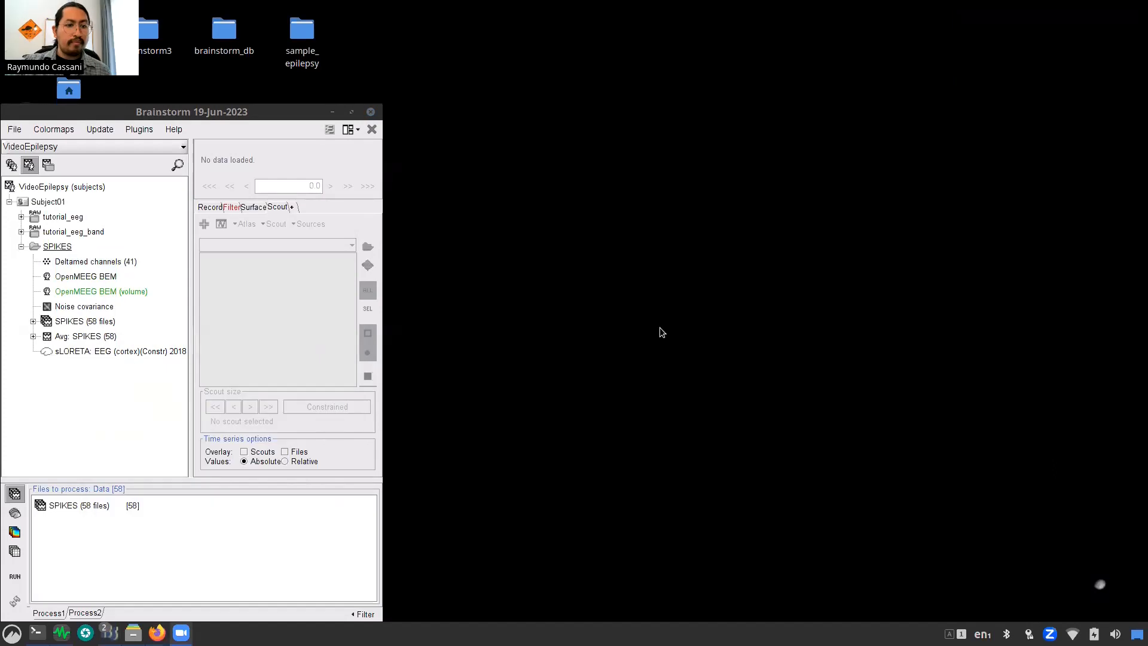
Step: Compute unconstrained minimum norm sLORETA sources from the volume head model for EEG, with the comment "sLORETA: EEG (volume)"
right_click(127, 292)
click(154, 302)
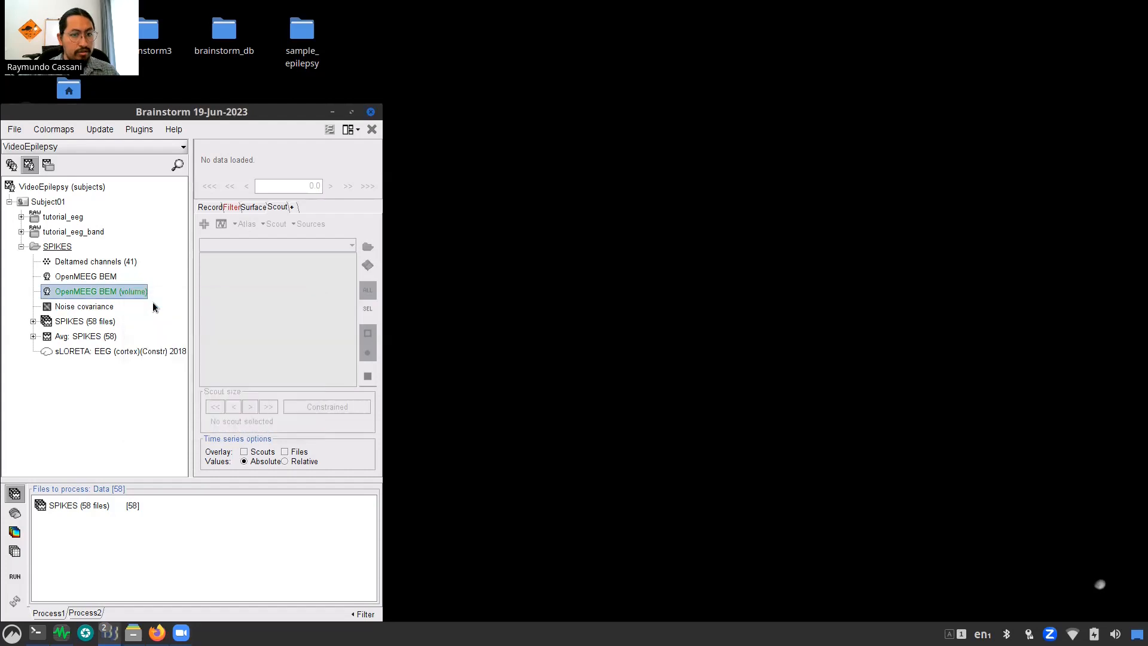
drag(605, 180, 532, 155)
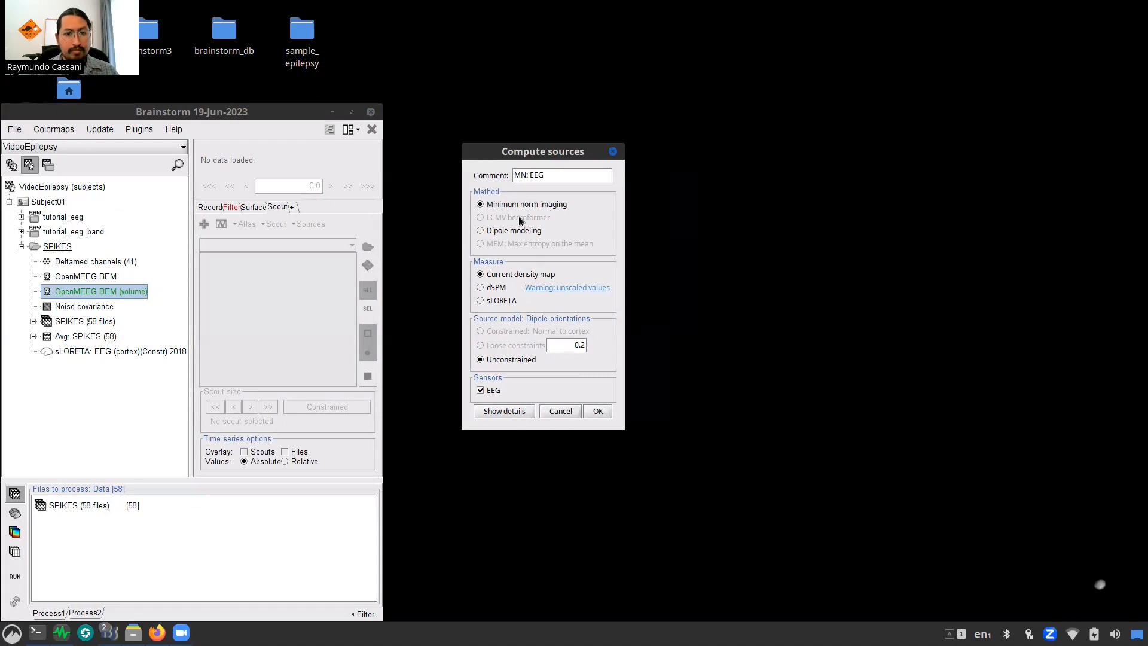
click(481, 301)
click(575, 173)
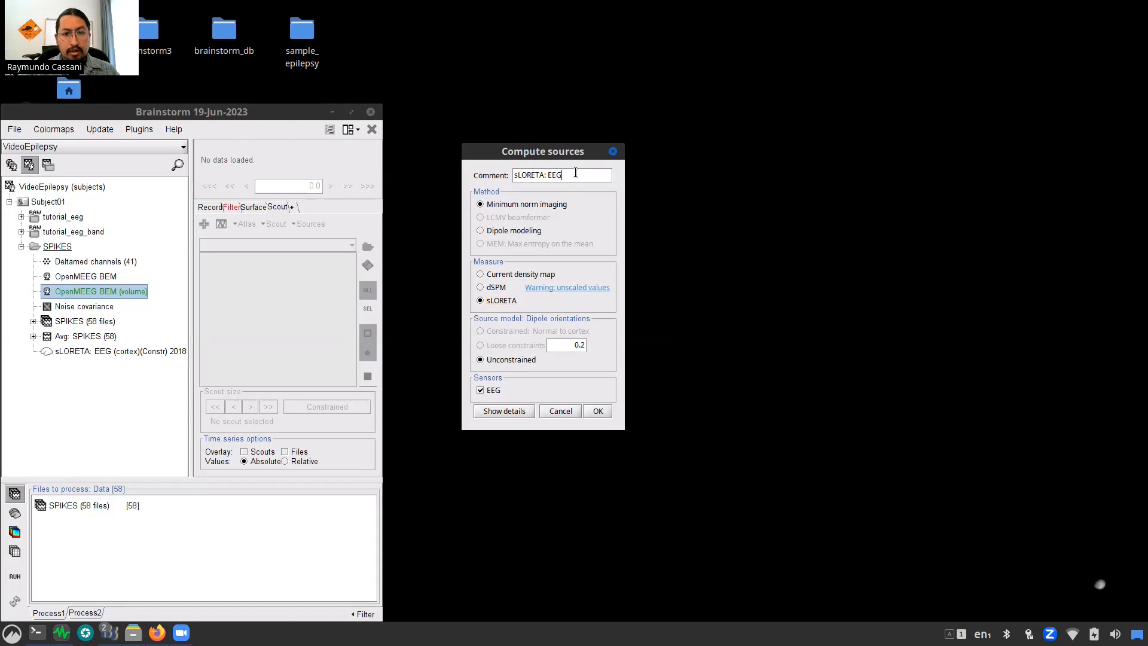
text(())
key(Left)
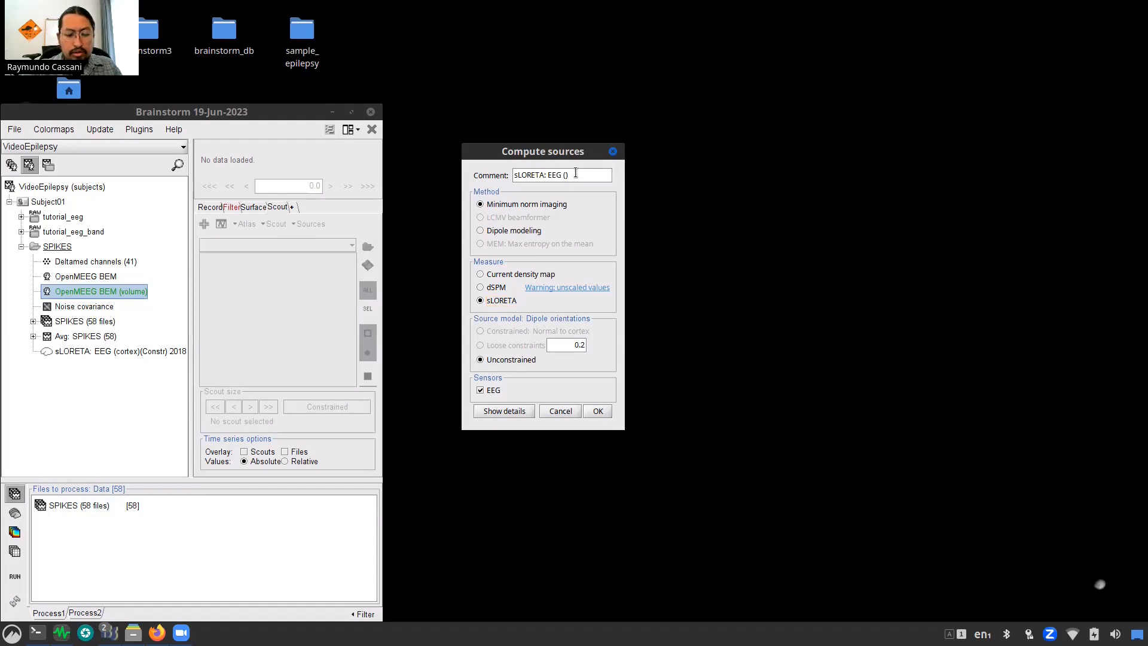
text(volume)
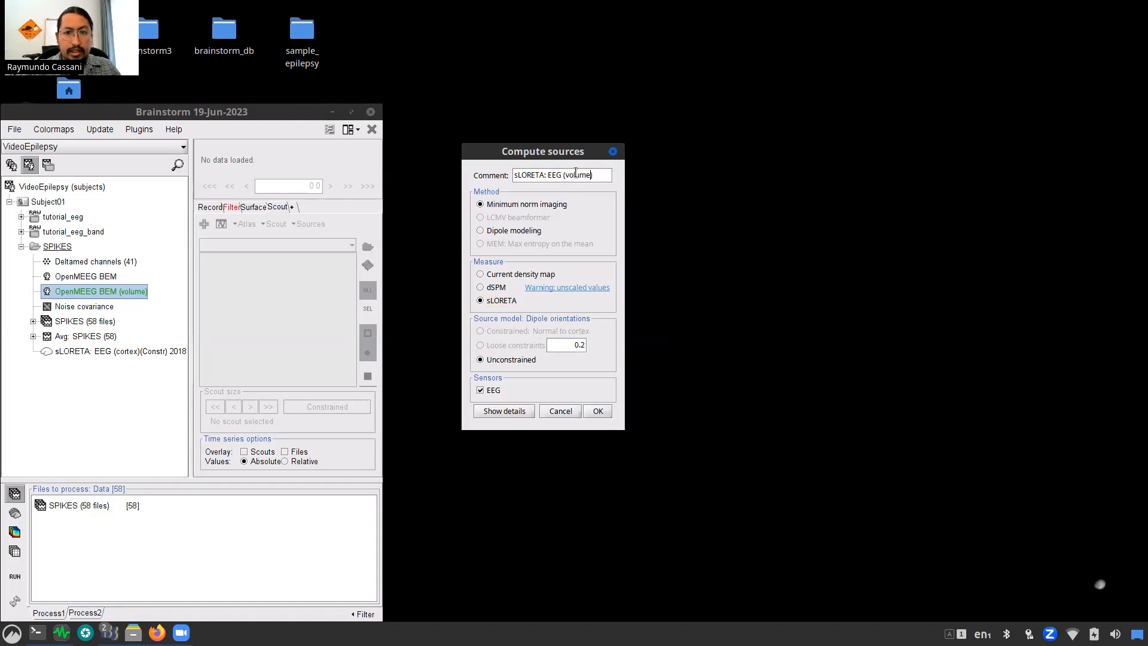
click(598, 412)
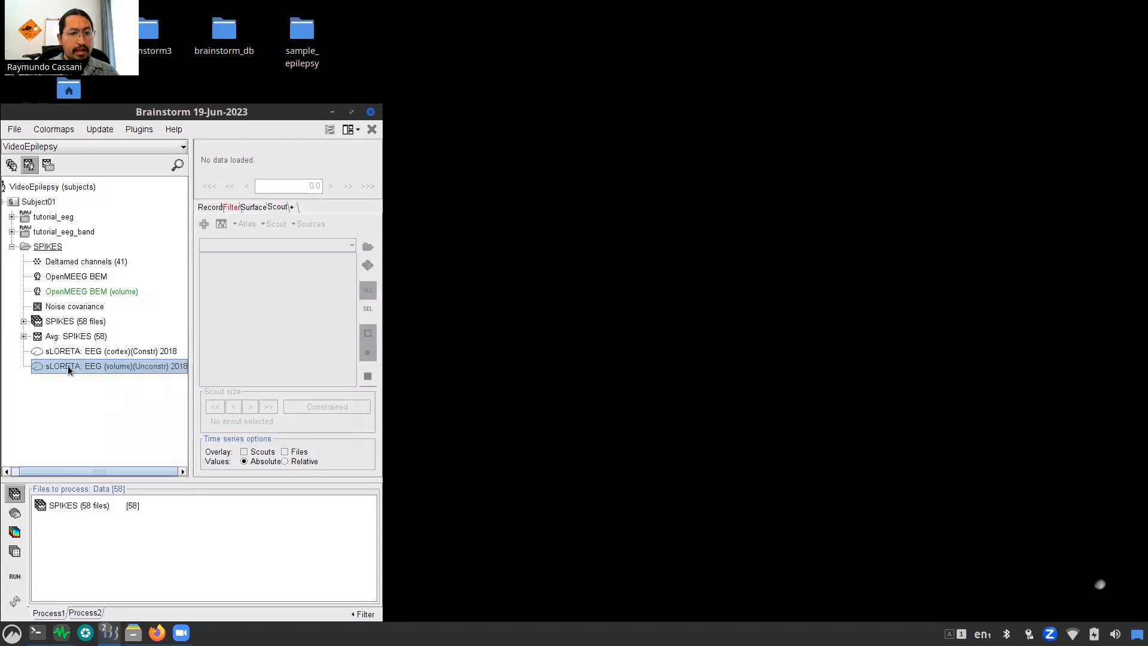
Step: Display the spike average's cortex and volume sLORETA sources in separate MRI Viewers, widening the main window to show the full file names
click(24, 336)
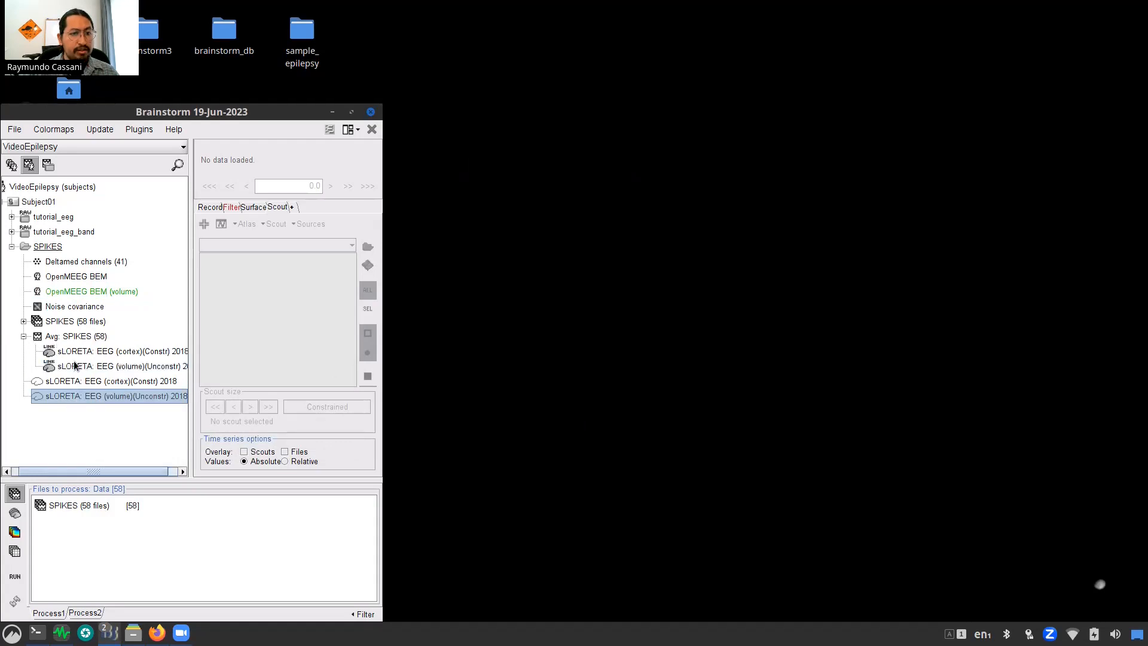
drag(380, 367, 425, 364)
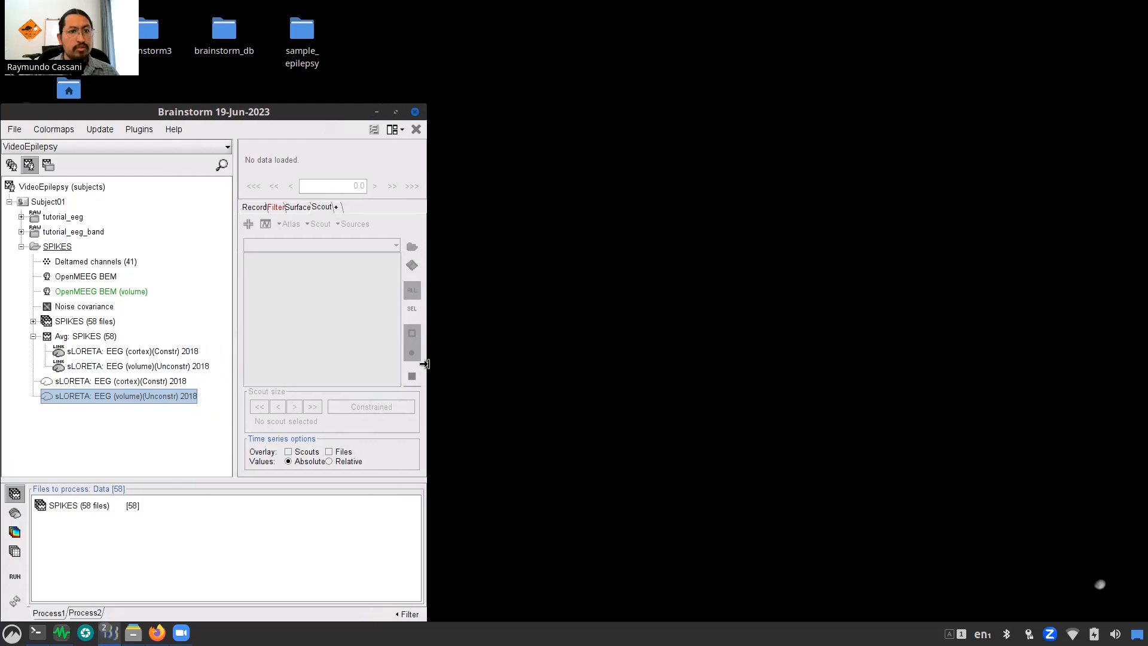
right_click(130, 350)
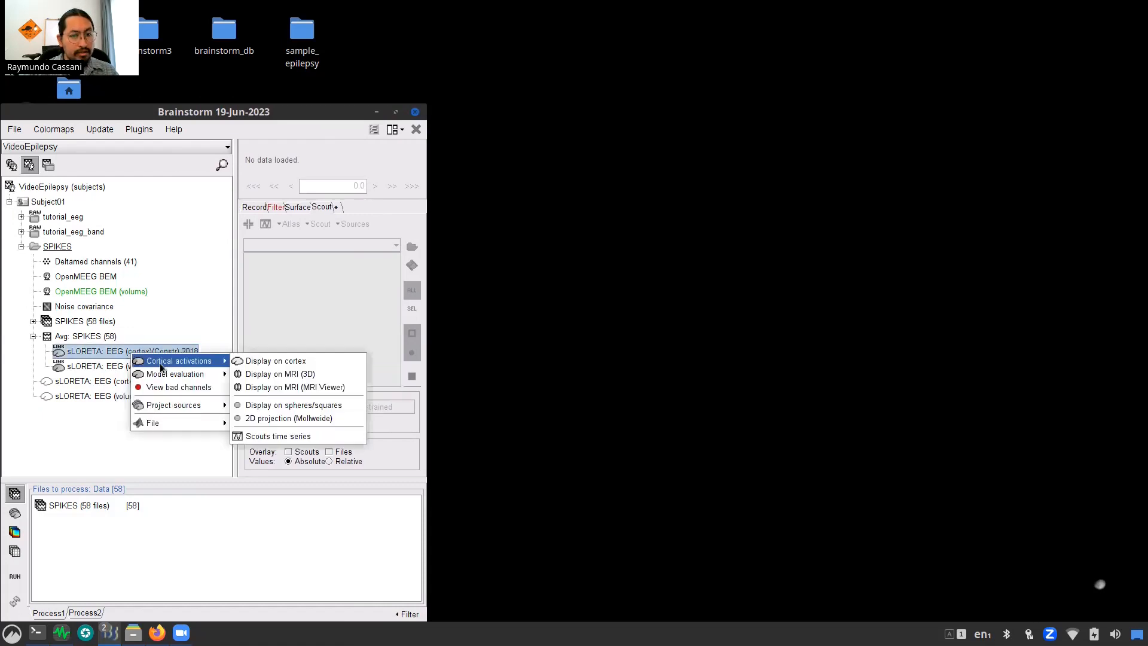
mouse_move(224, 359)
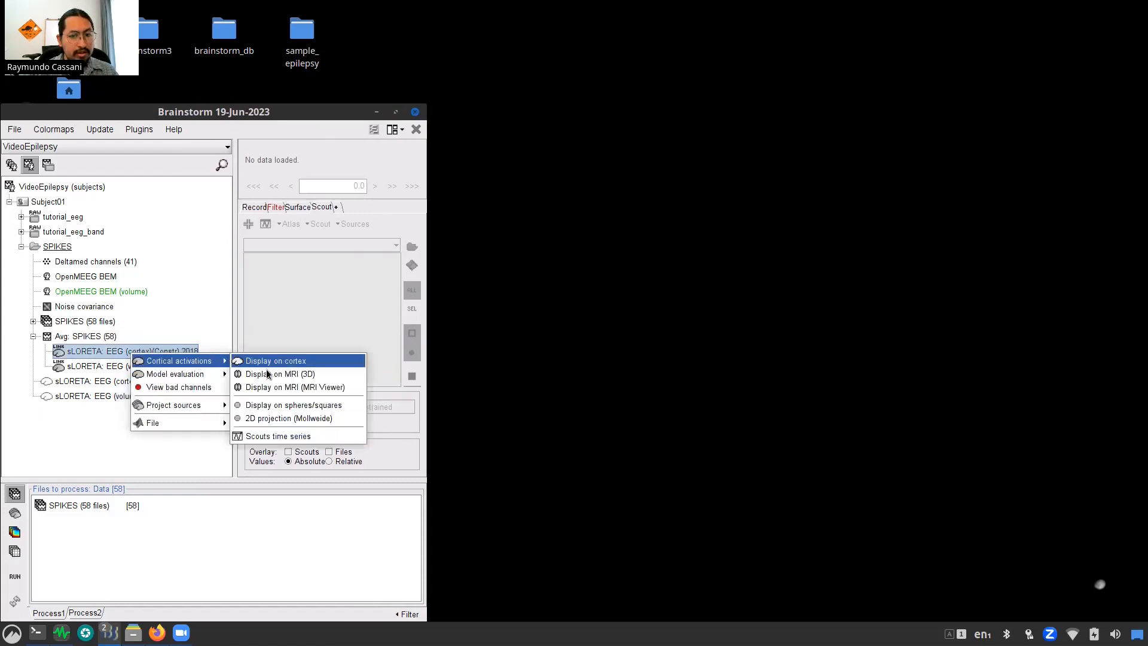
click(275, 388)
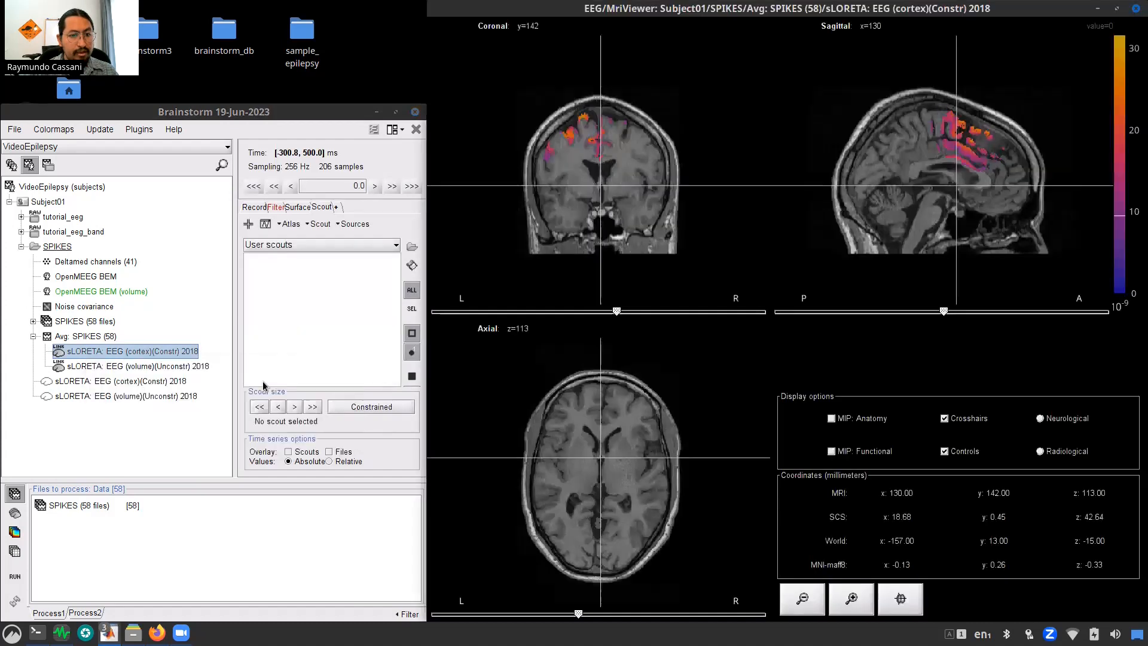
right_click(165, 368)
mouse_move(186, 381)
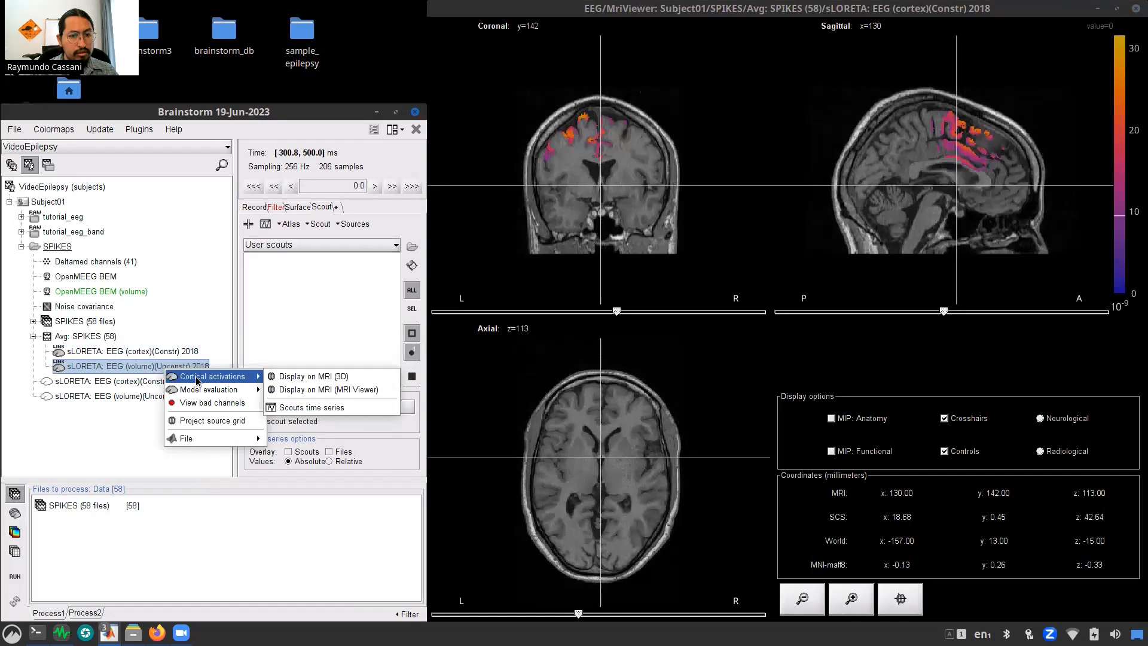
click(286, 392)
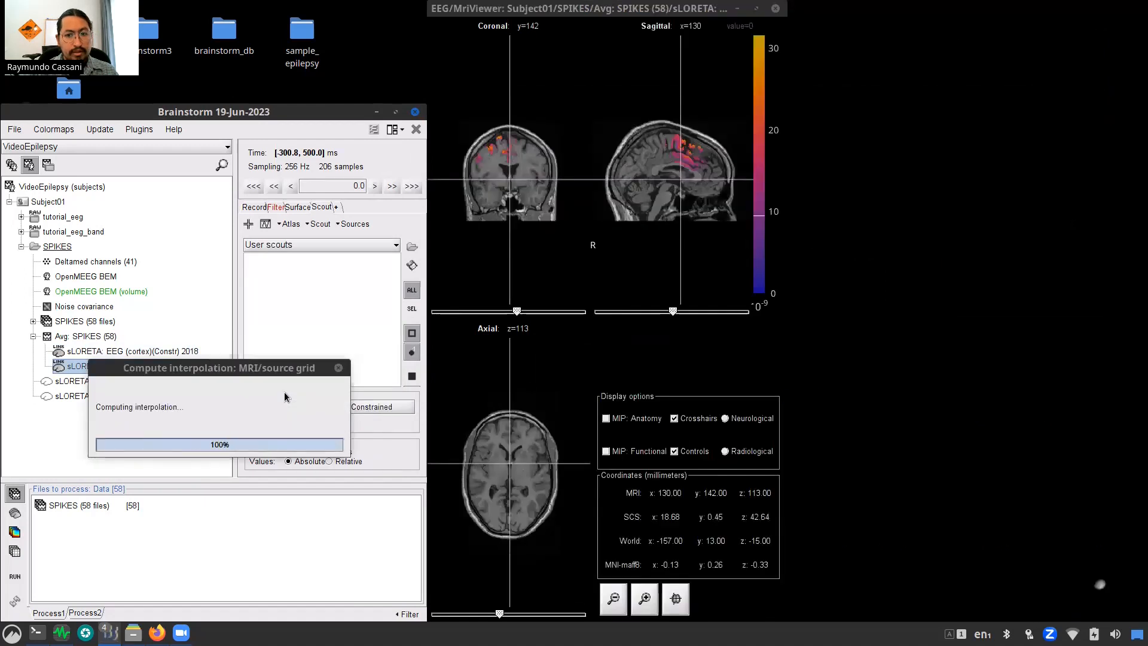
Step: Display the EEG time series of the spike average alongside the two MRI Viewers
right_click(94, 336)
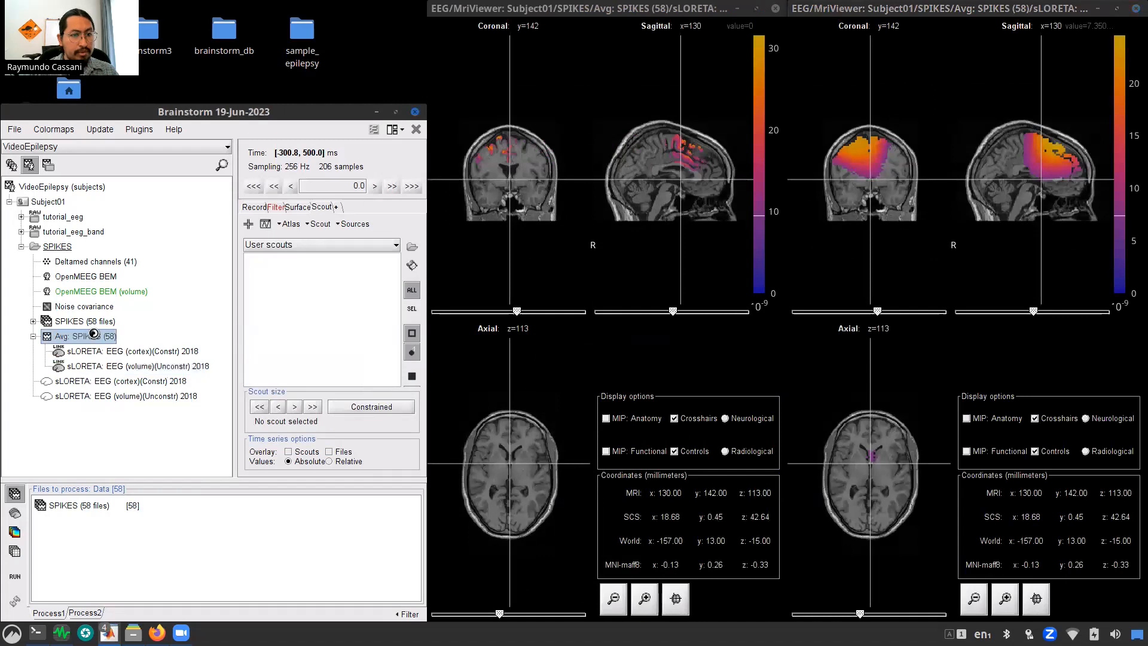
mouse_move(146, 358)
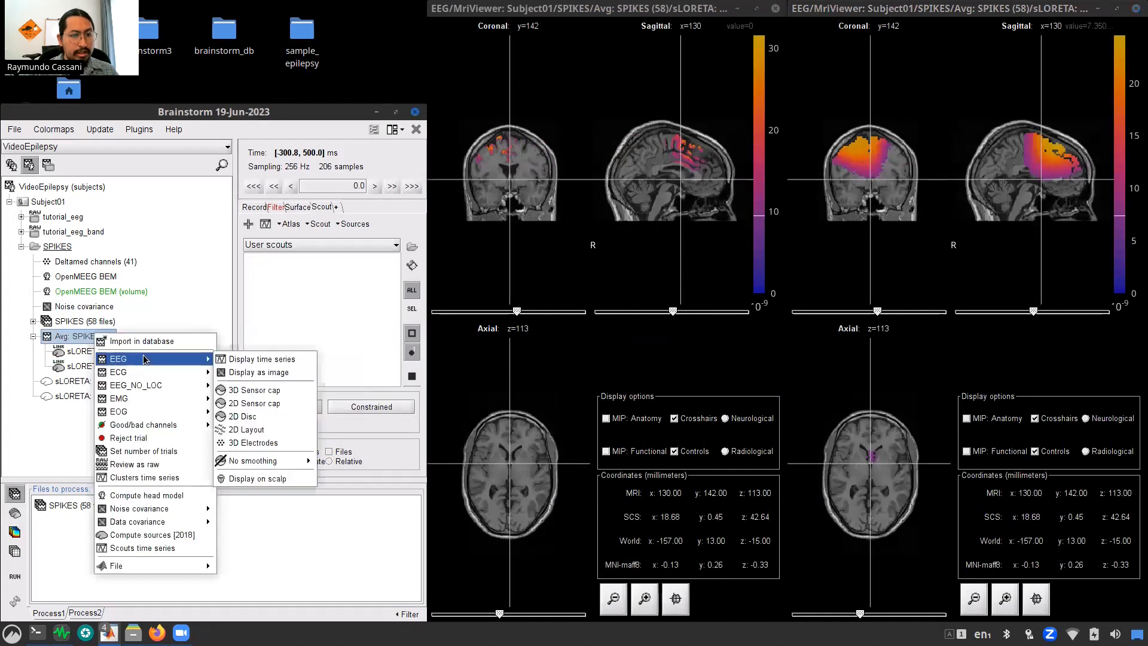
click(228, 359)
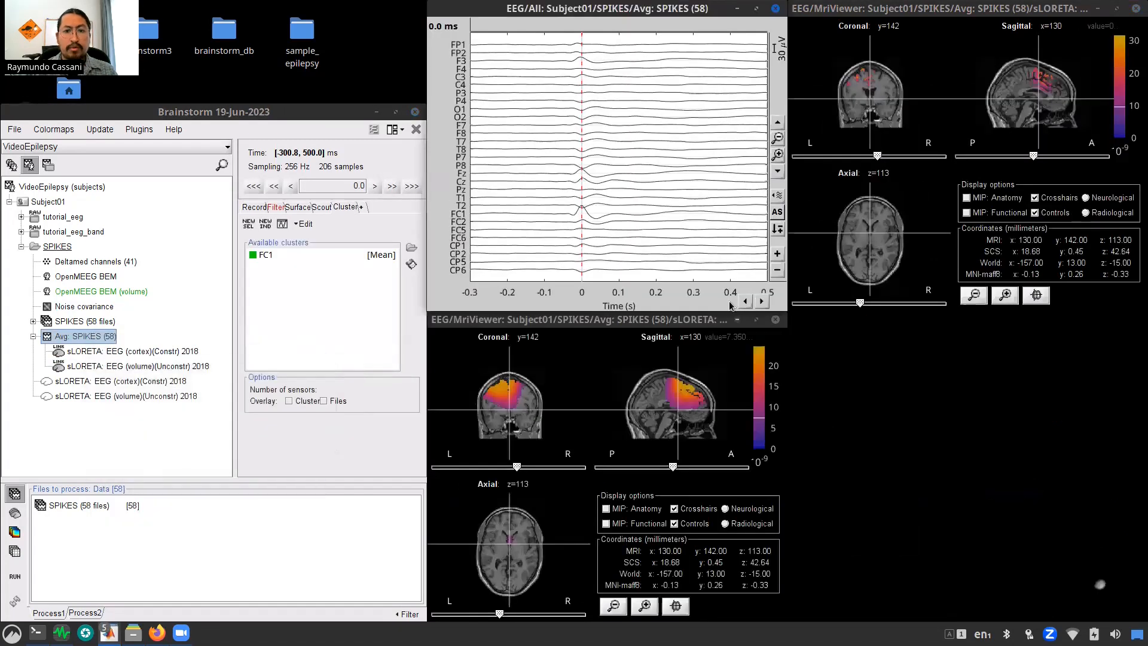
Step: Find the maximum source activation in both the cortex and the volume MRI Viewers, and close all figures
right_click(939, 69)
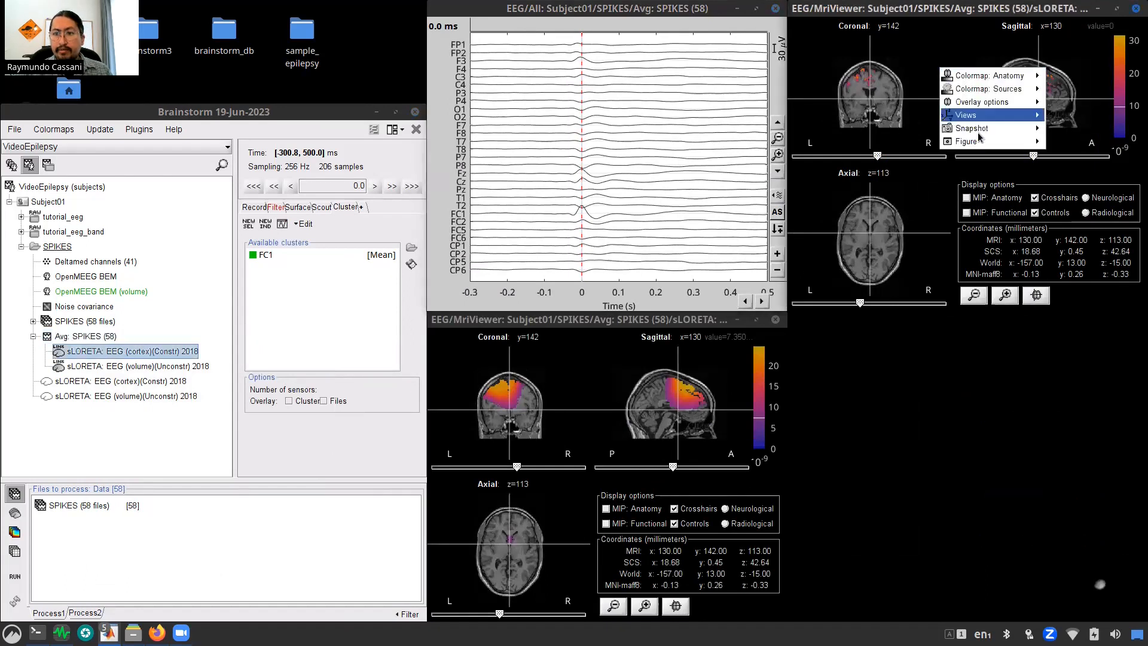
mouse_move(981, 139)
mouse_move(969, 114)
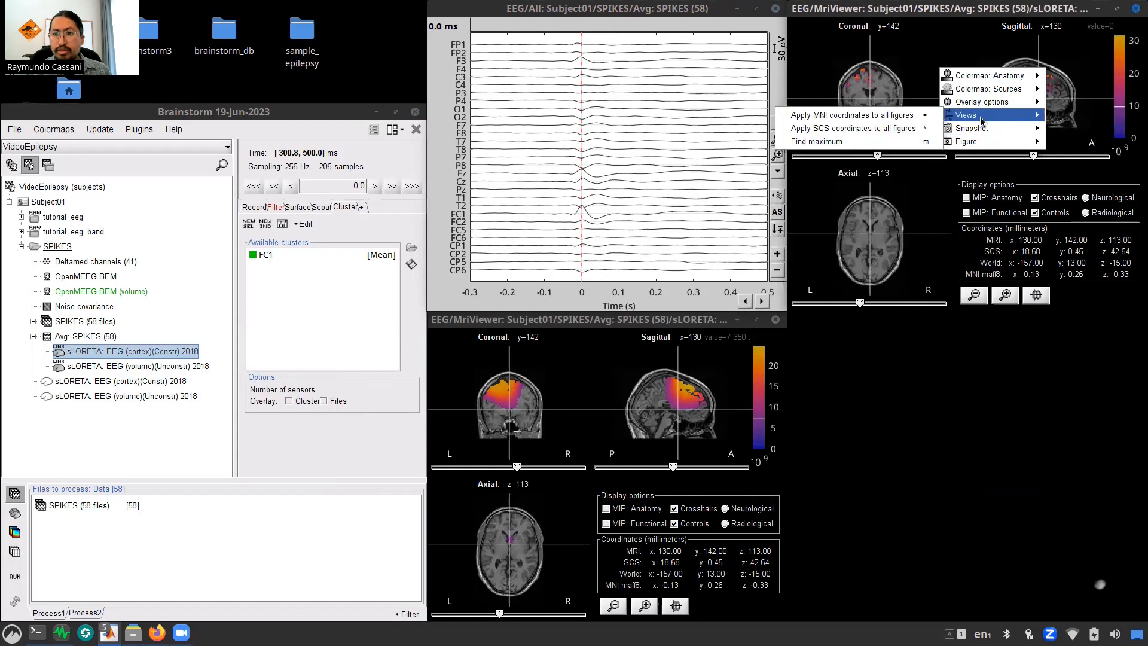
click(861, 142)
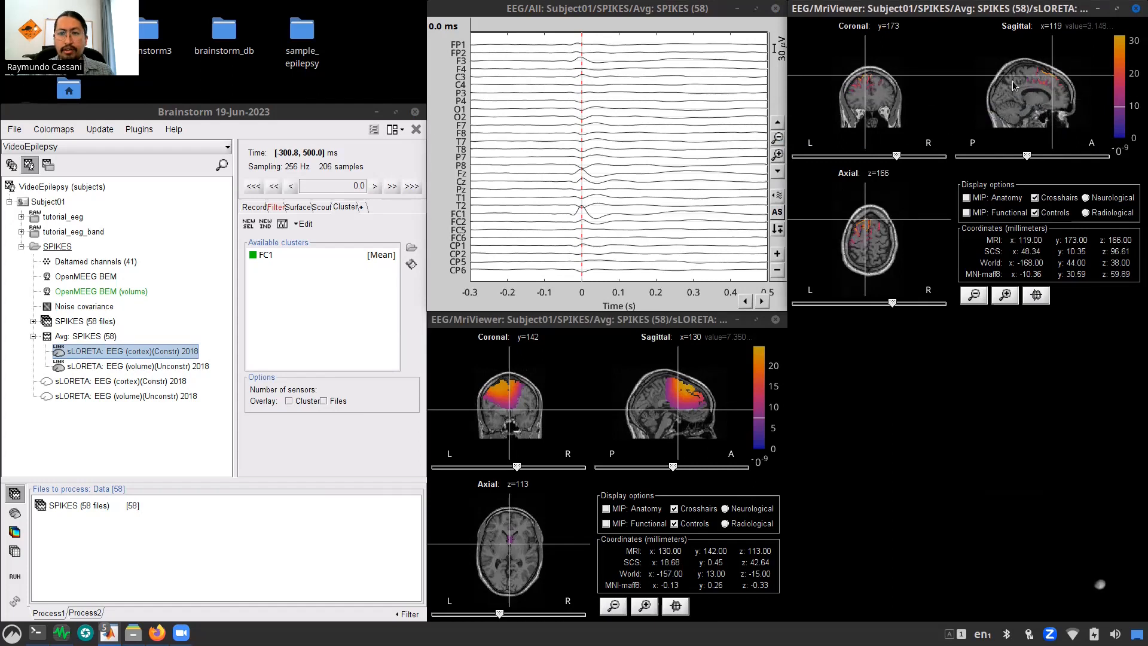
right_click(583, 354)
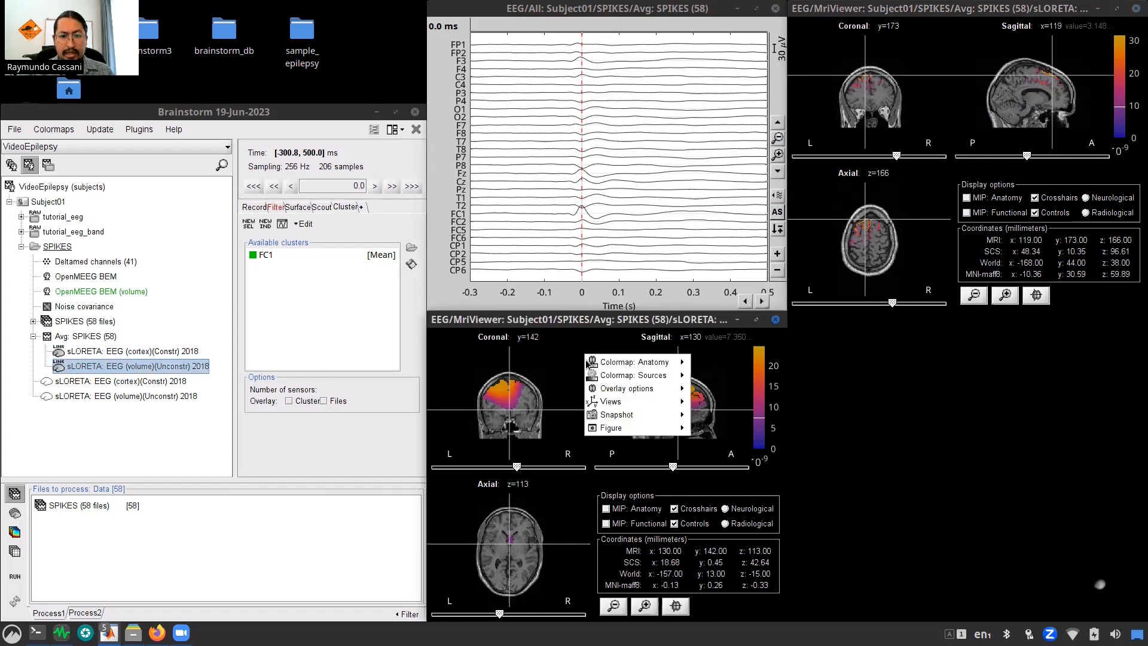
mouse_move(625, 409)
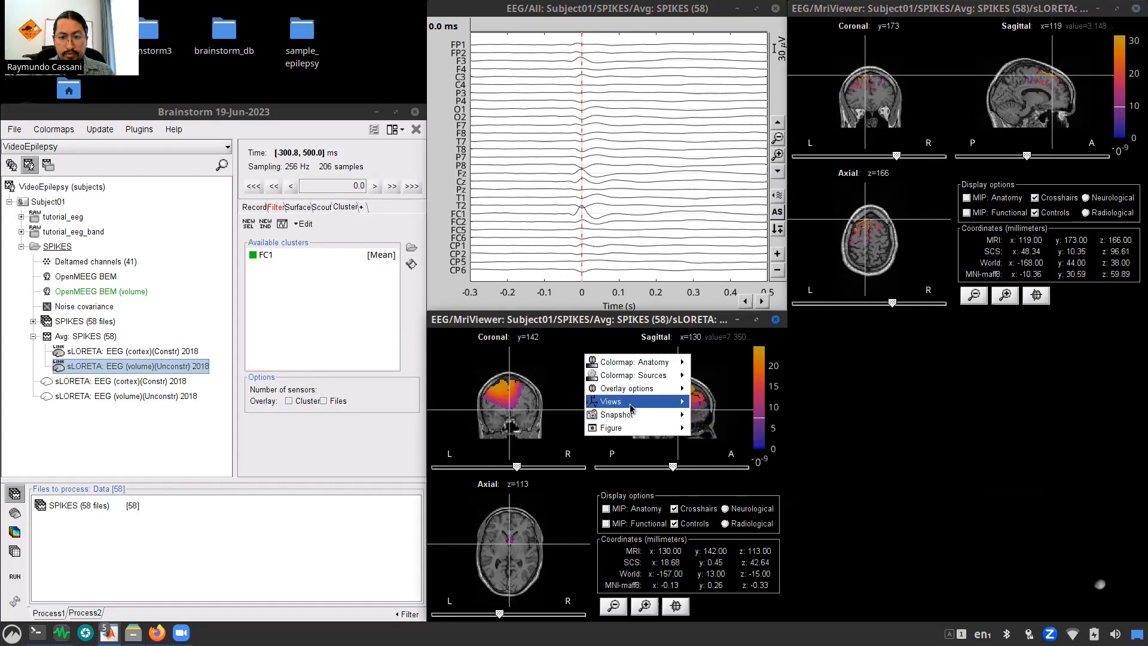
click(730, 427)
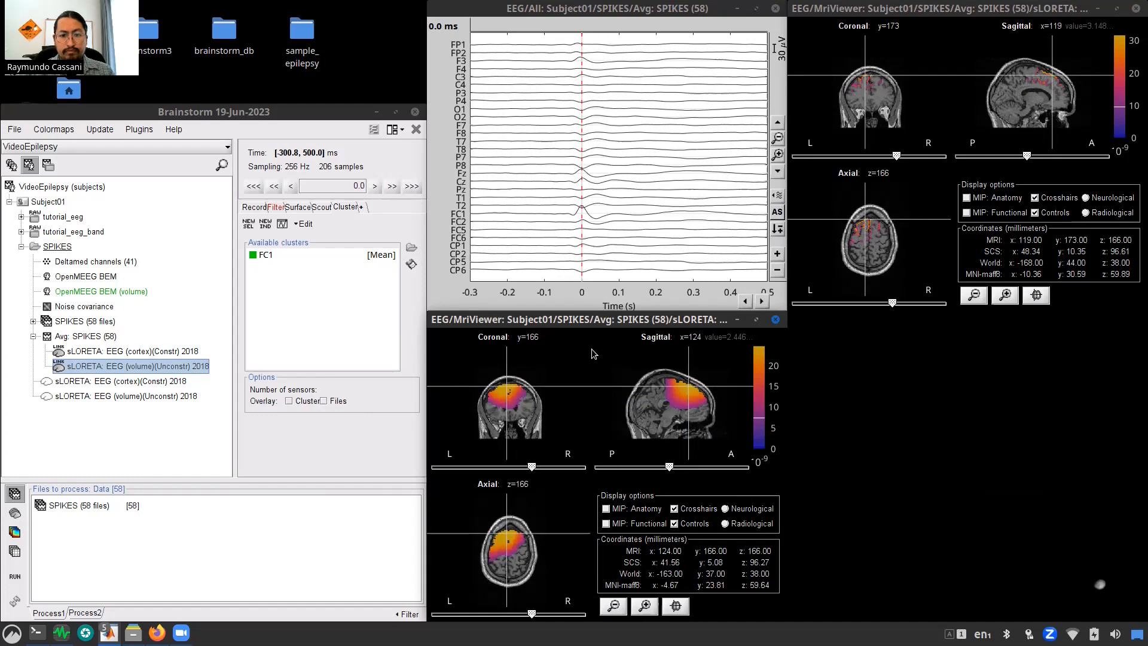
click(297, 208)
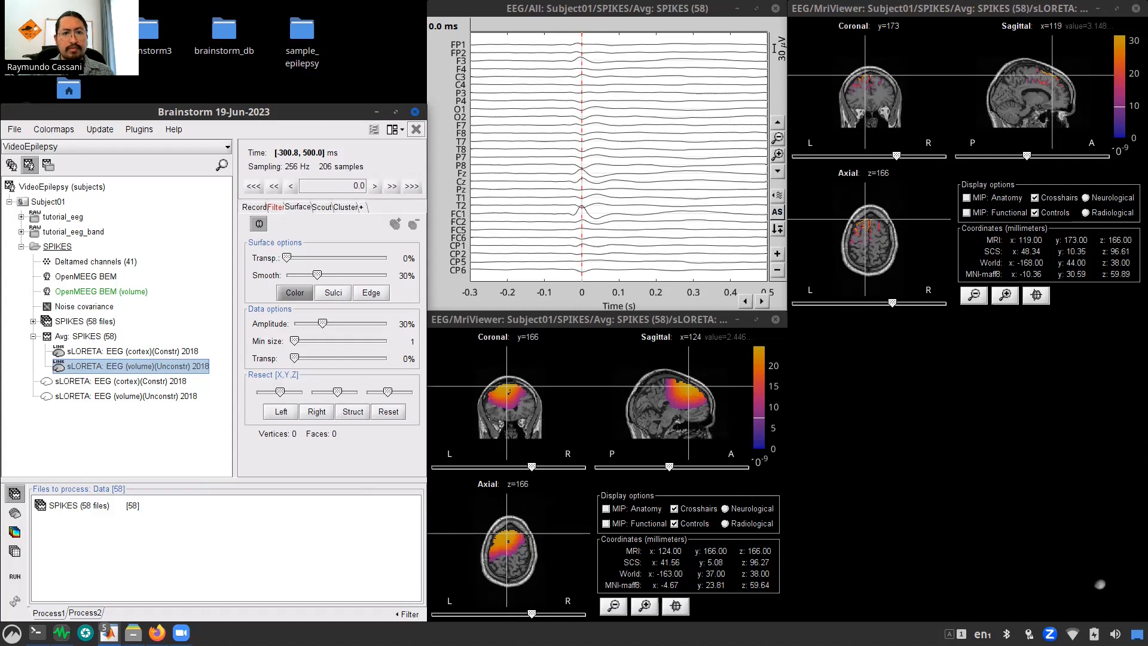
click(416, 129)
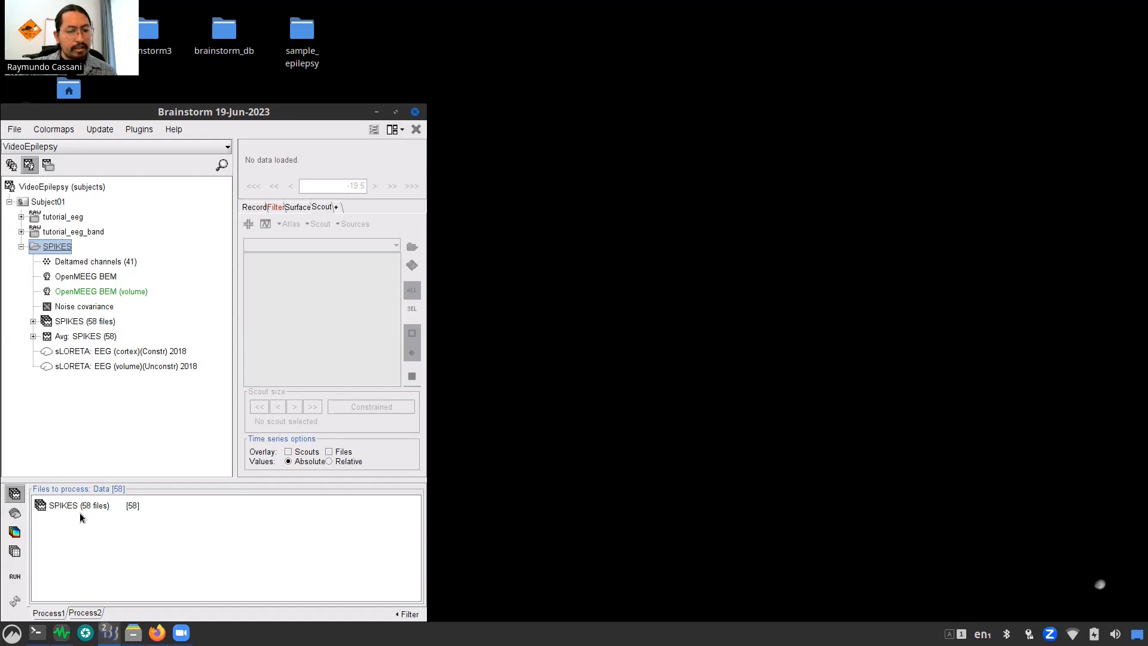
Step: Set up a Morlet wavelet time-frequency process for the SPIKES EEG, using log frequencies 2:40:80, the power measure and averaging across trials
click(16, 576)
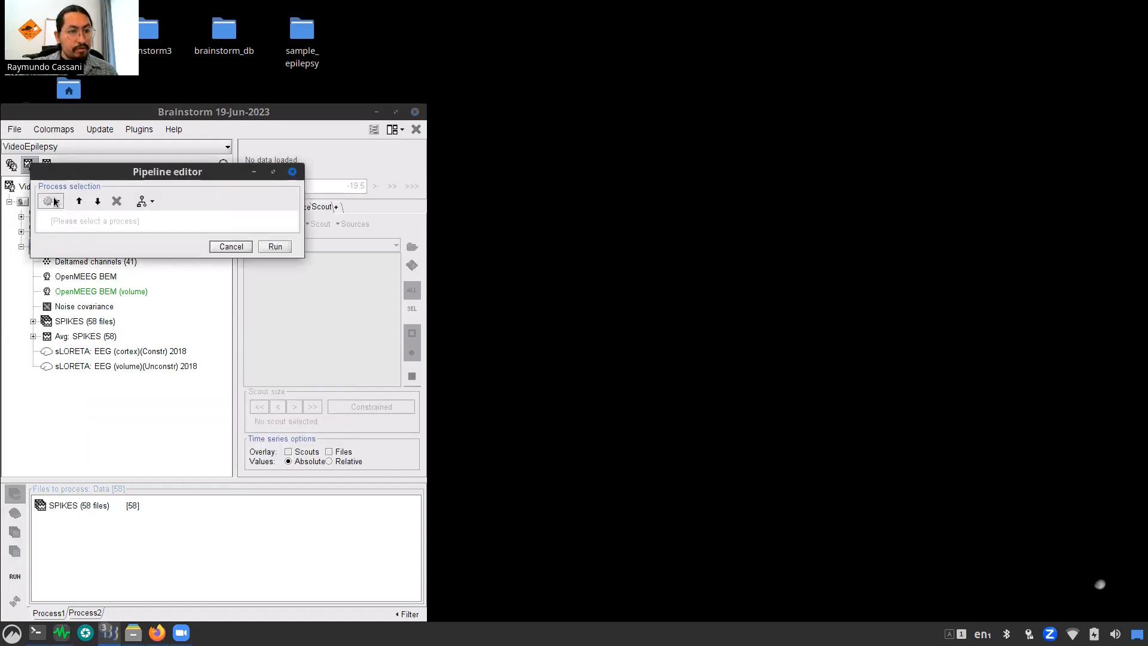
click(49, 201)
mouse_move(98, 337)
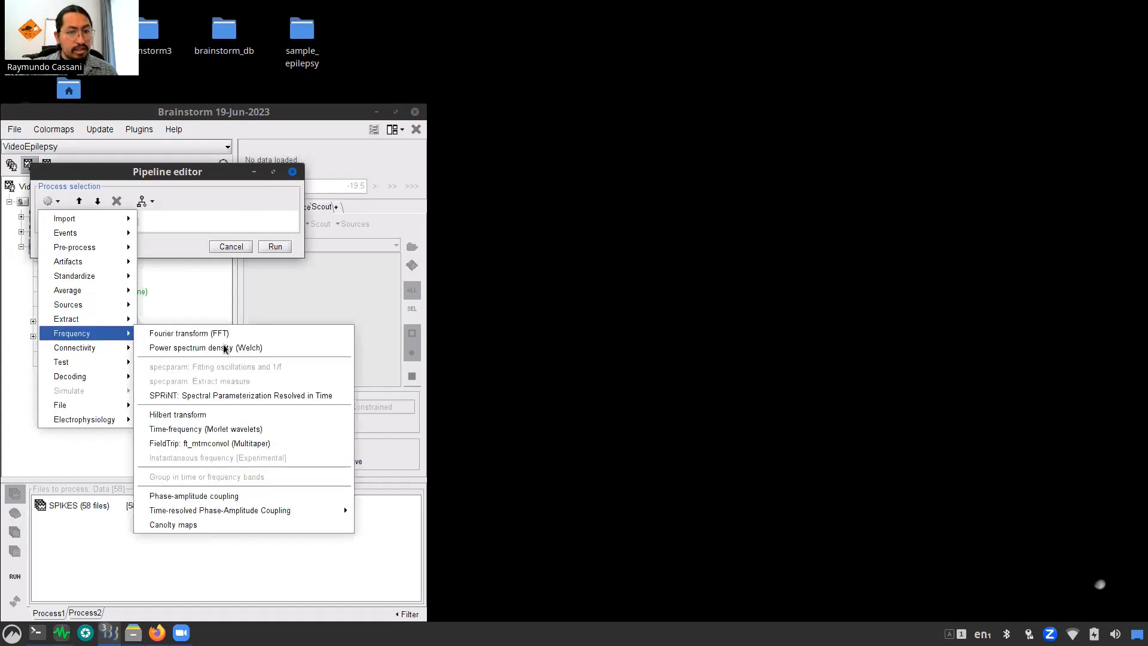
click(246, 428)
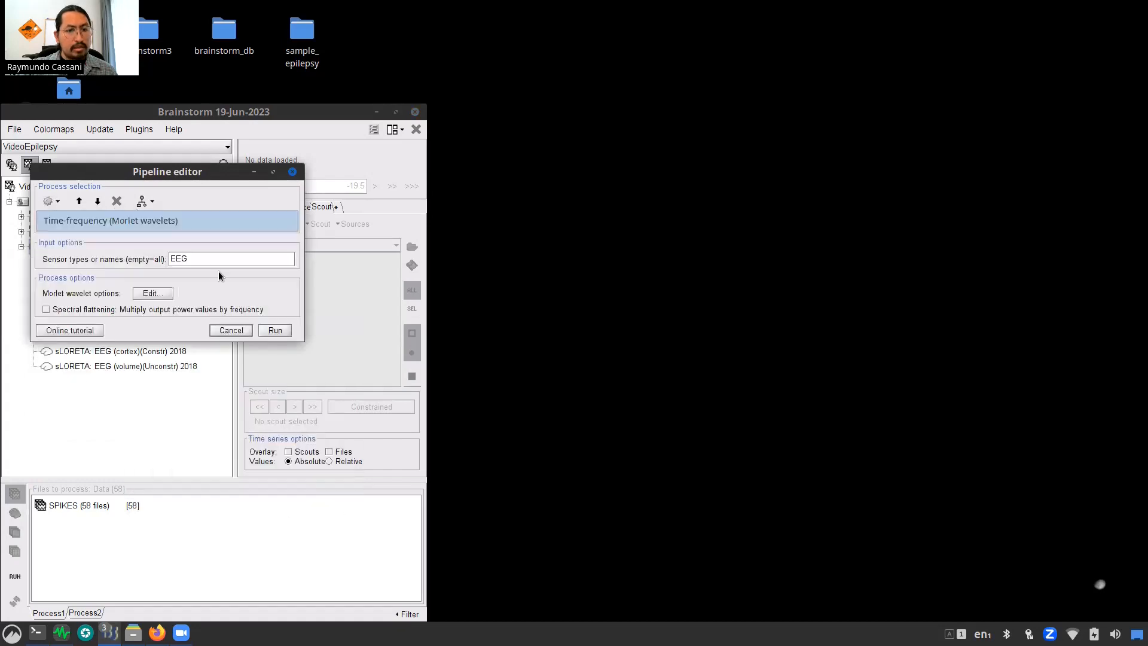
click(165, 297)
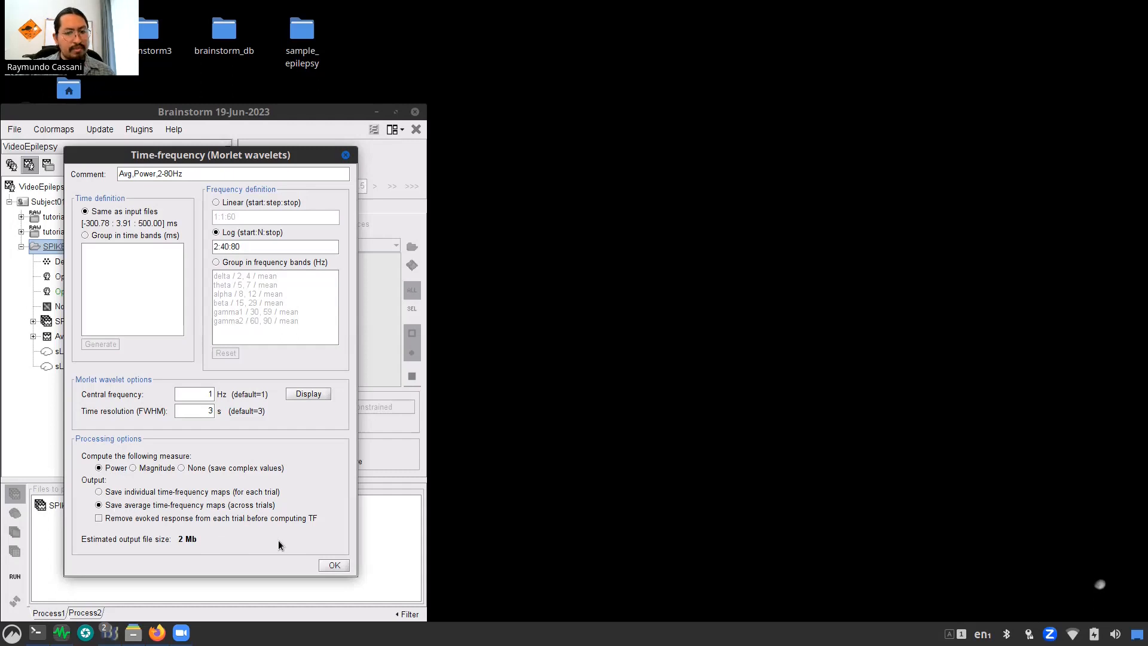
click(335, 565)
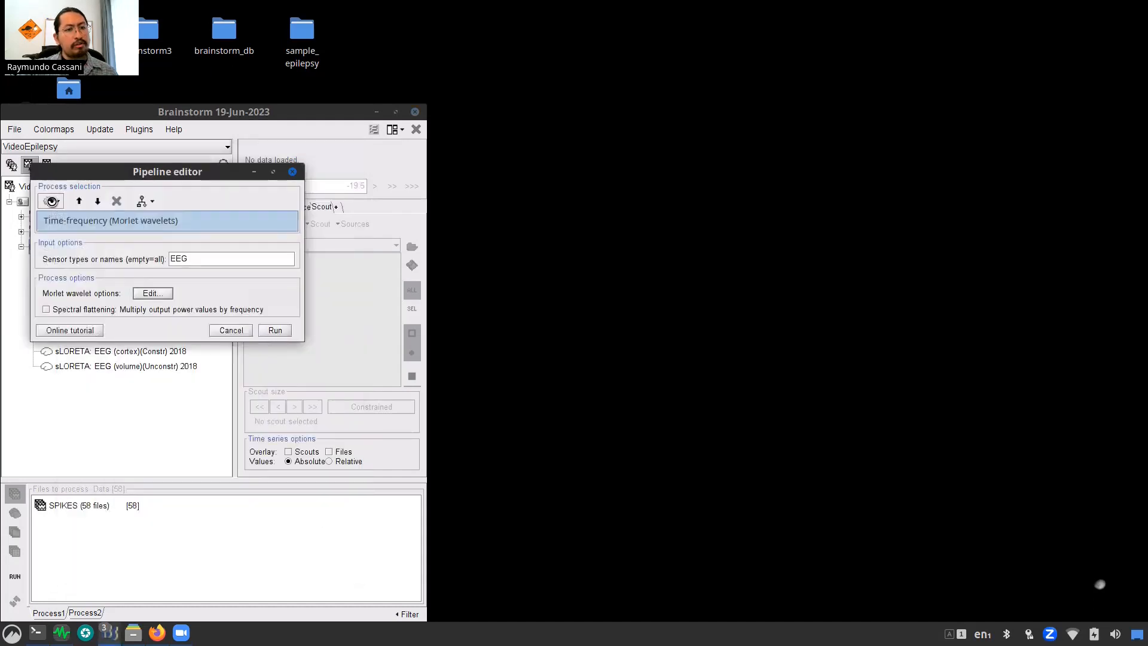
Step: Add an ERS/ERD baseline normalization with a -200 to -100 ms baseline, overwriting the input files, and run the pipeline
click(52, 202)
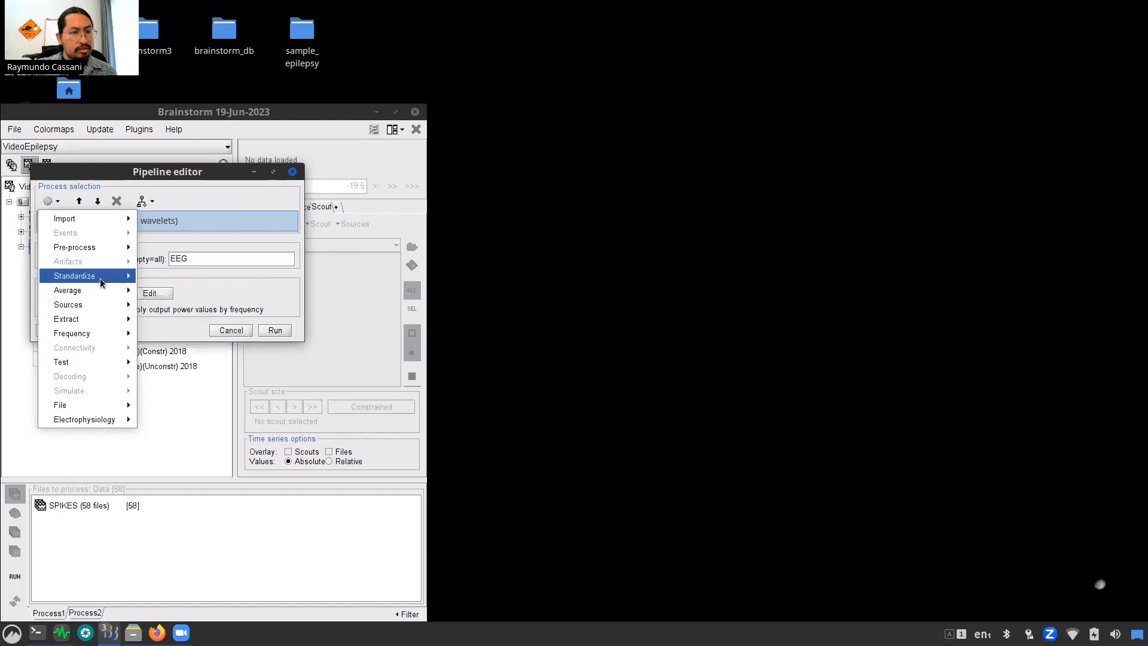
mouse_move(105, 278)
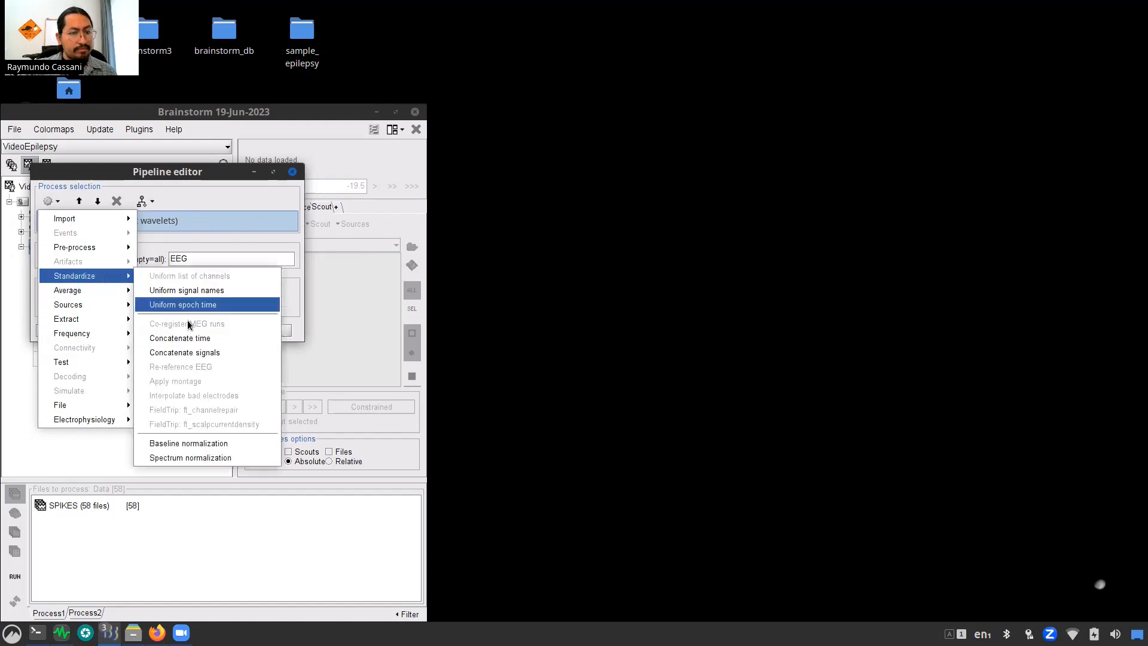
click(200, 443)
triple_click(115, 280)
text(-300)
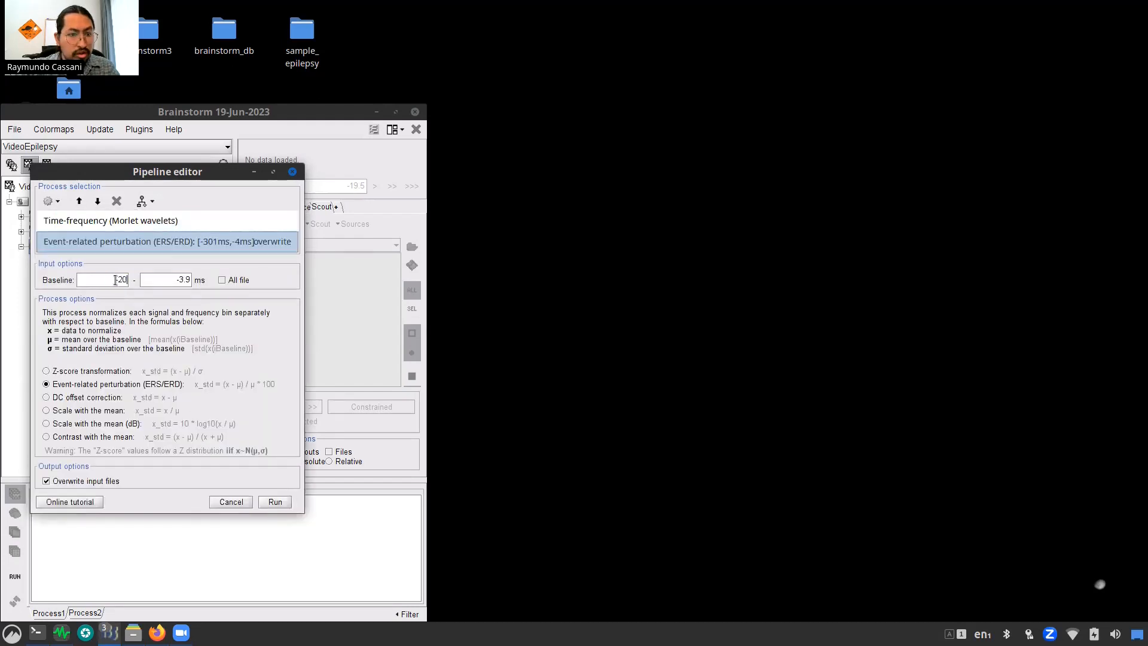
click(174, 280)
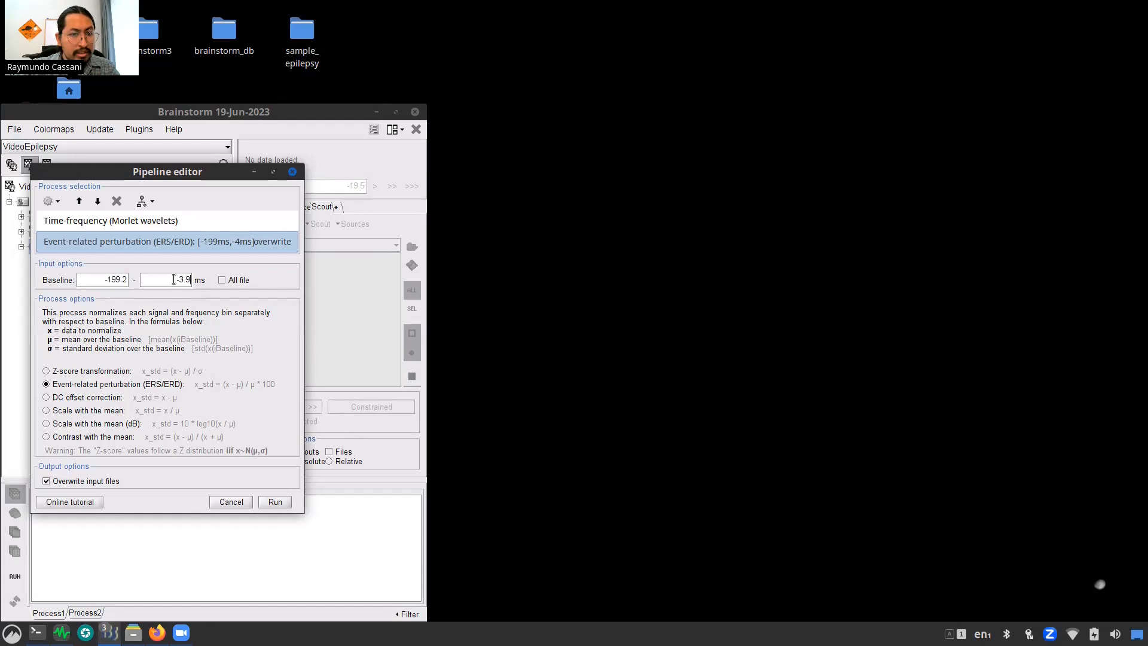
key(BackSpace)
key(BackSpace)
key(BackSpace)
key(BackSpace)
text(-100)
key(Tab)
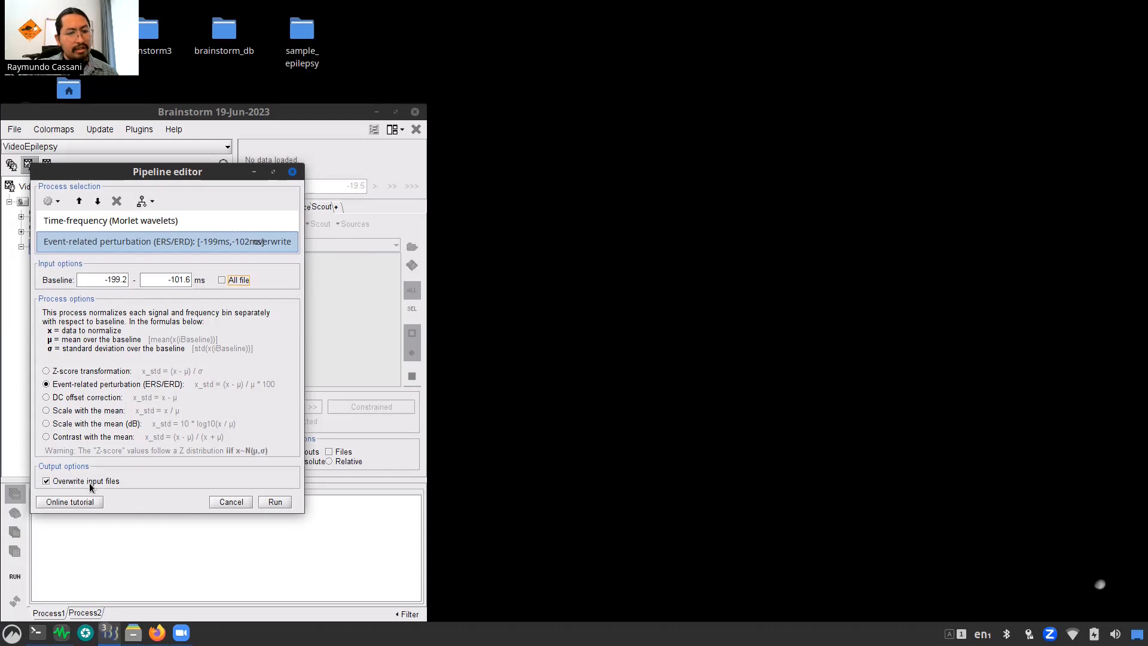
click(272, 502)
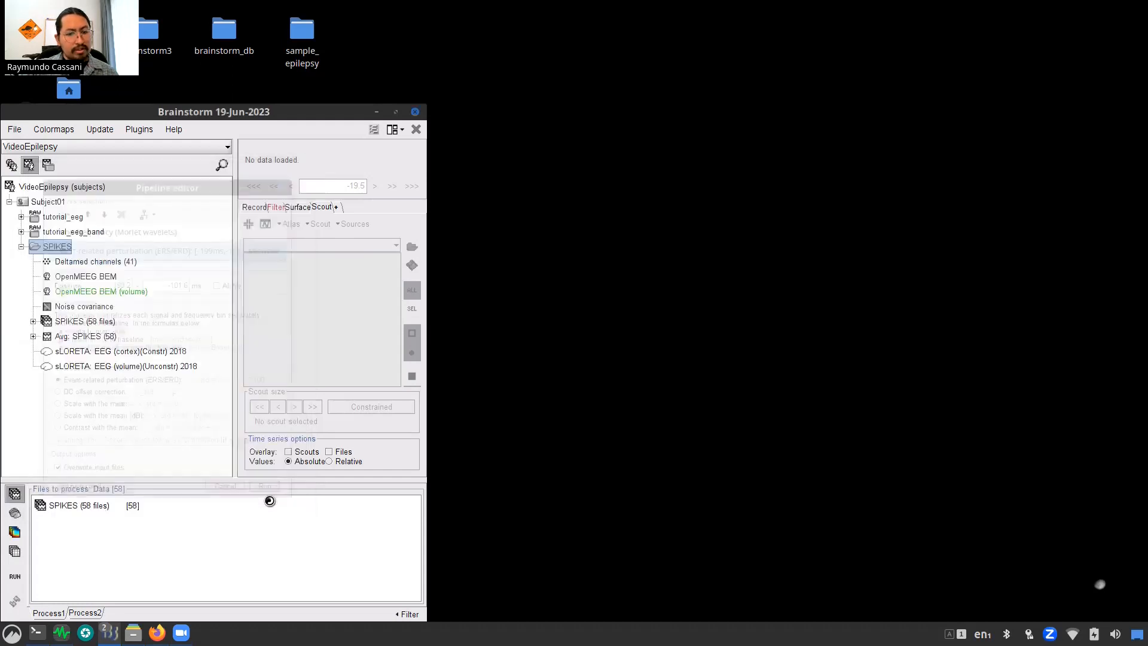
Step: Display the spike average's EEG time series together with the ERS/ERD time-frequency result as a single-channel map and as 2D layout maps
double_click(75, 338)
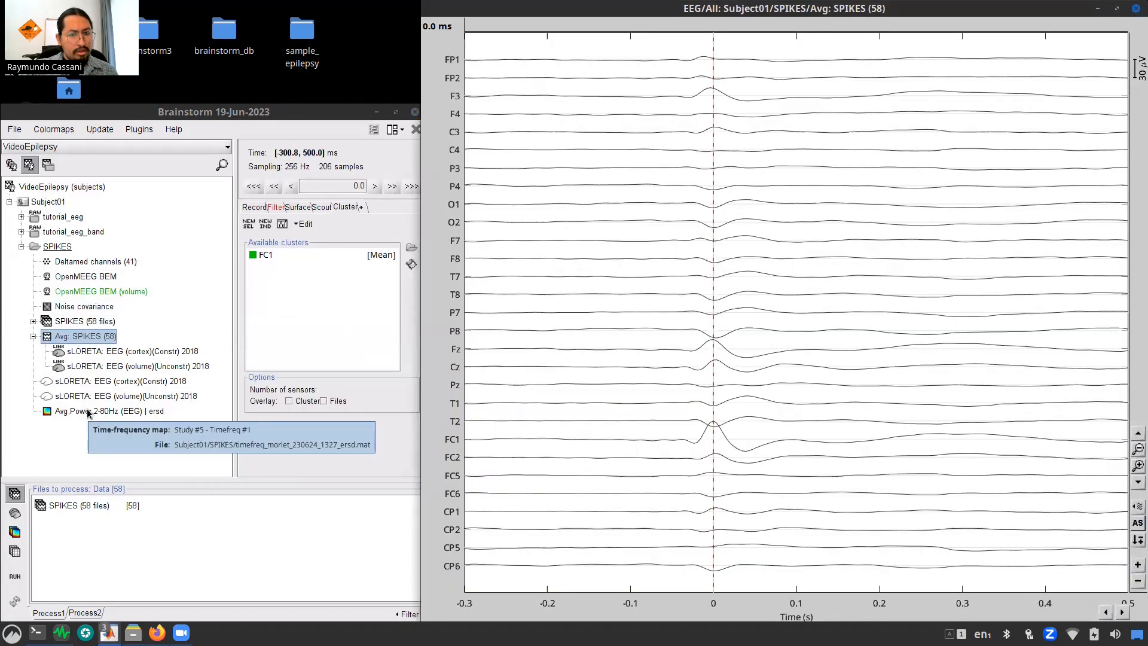
double_click(88, 411)
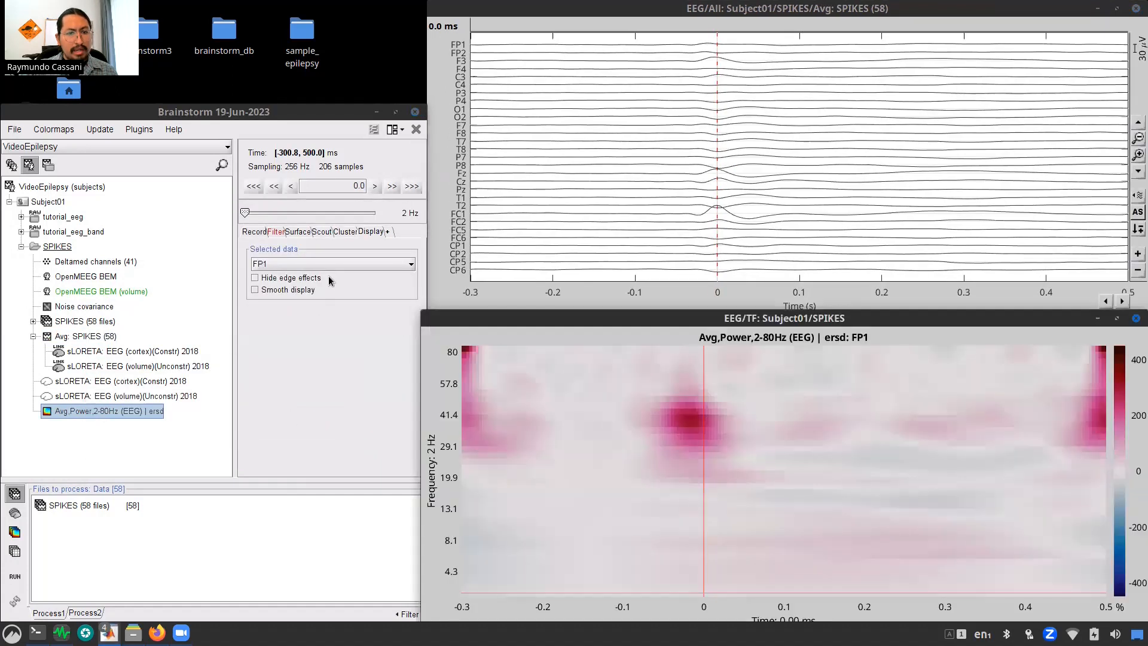
right_click(114, 413)
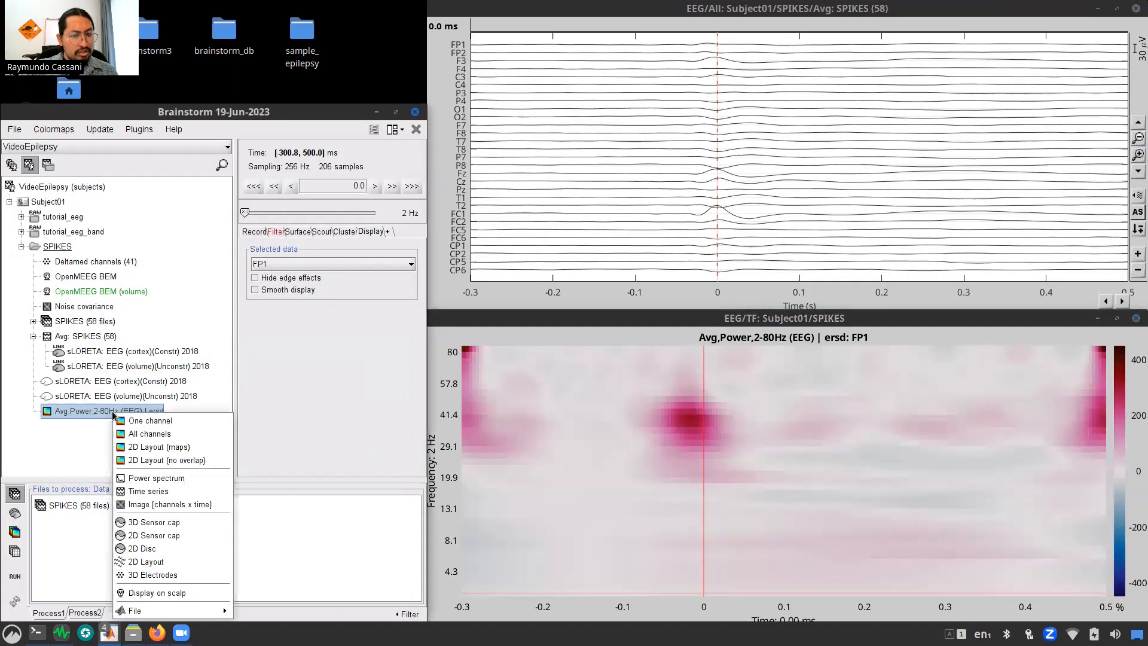
click(154, 450)
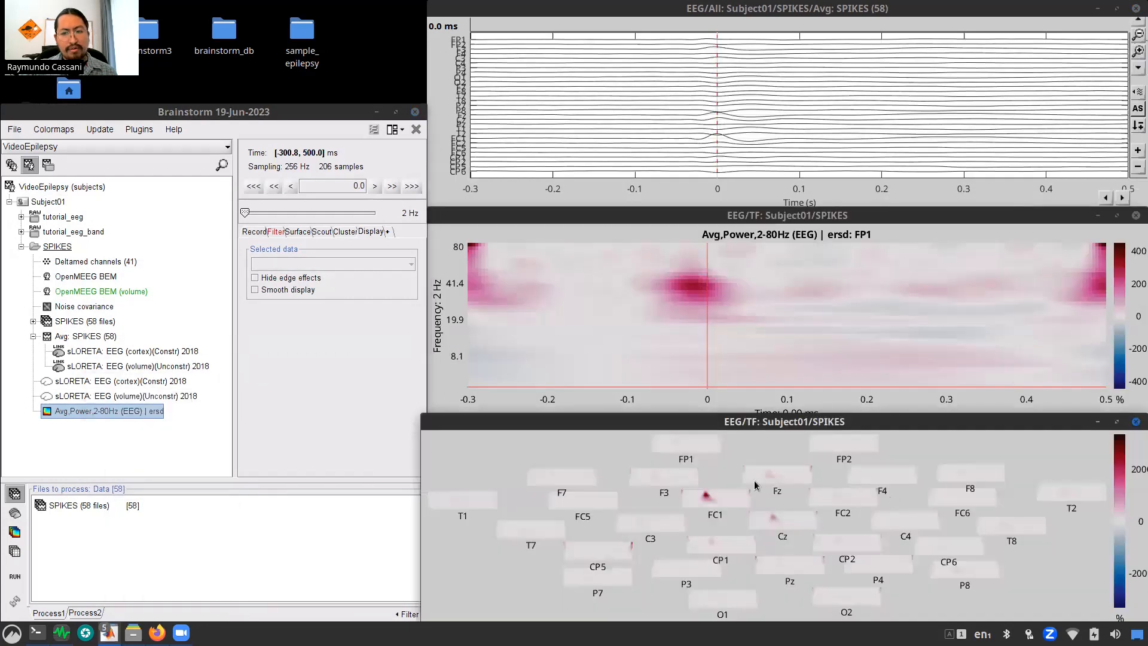
Step: Inspect channel FC1 in the single-channel time-frequency map, placing the cursor on the power peak at about -19.5 ms and 38.6 Hz, and close all figures
click(588, 234)
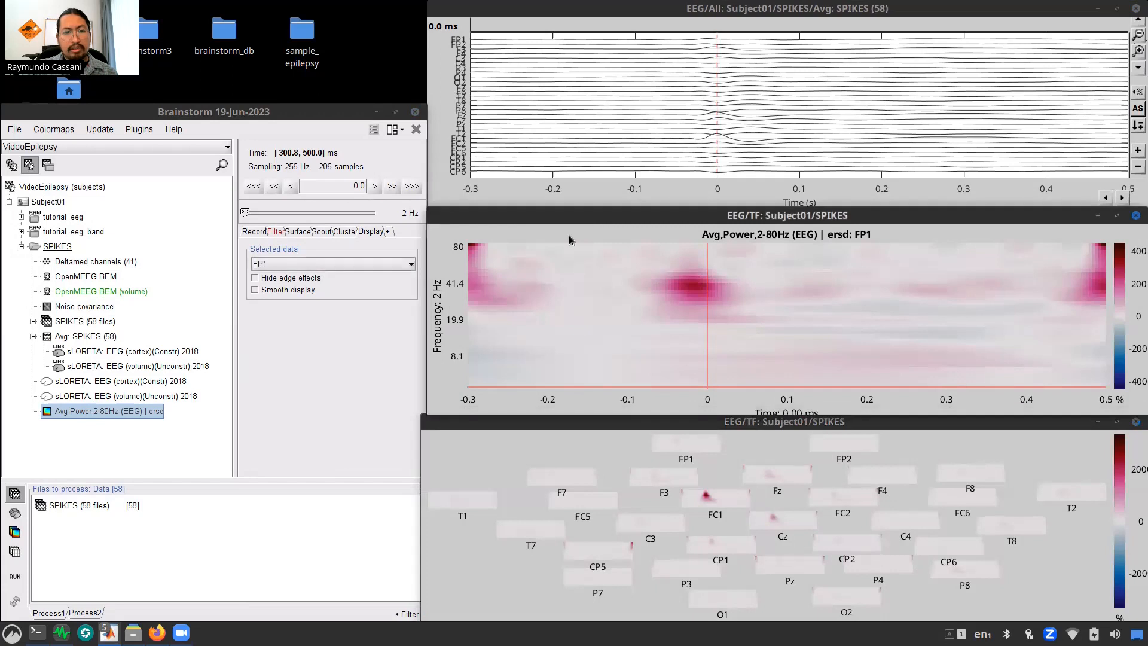
click(294, 268)
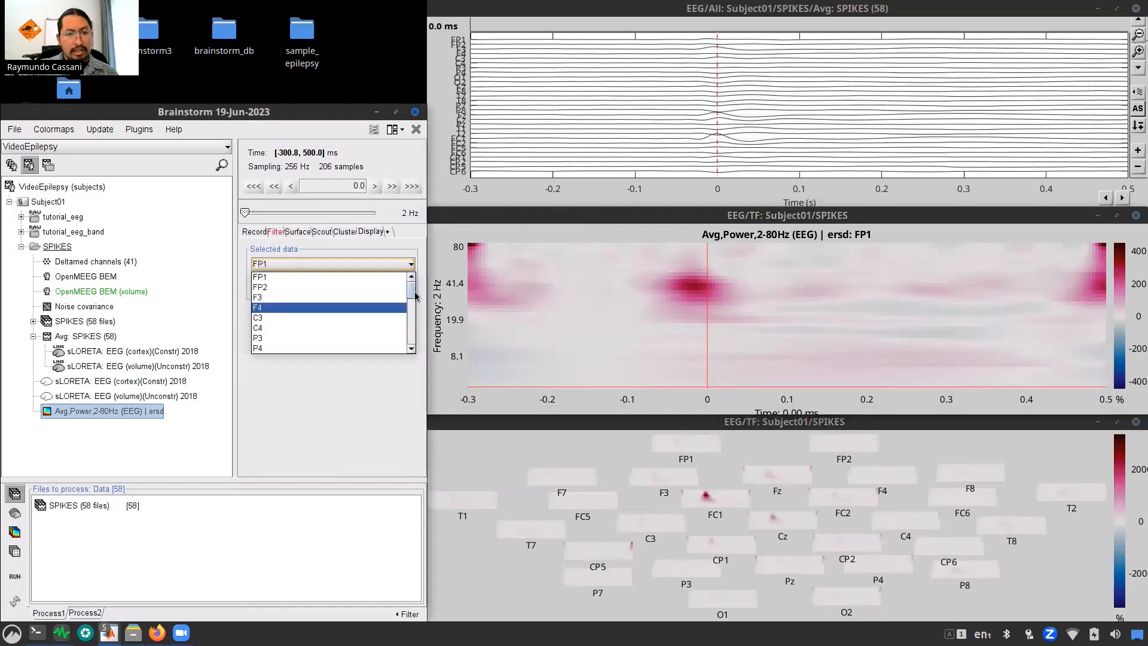
drag(412, 297, 411, 343)
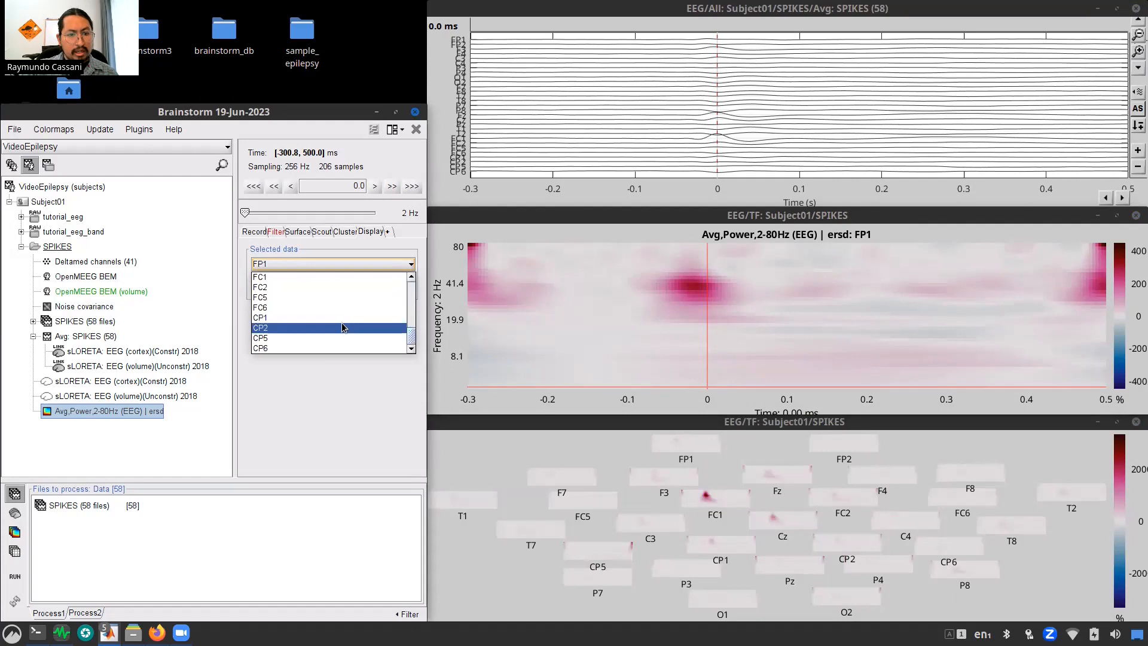
click(305, 276)
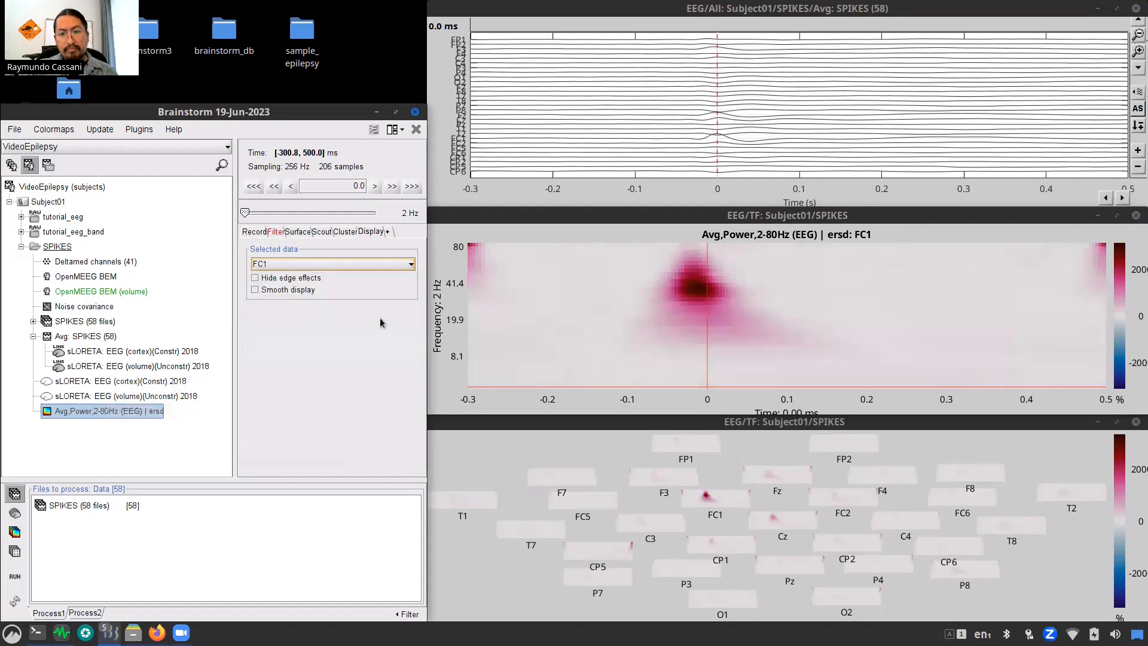
click(691, 284)
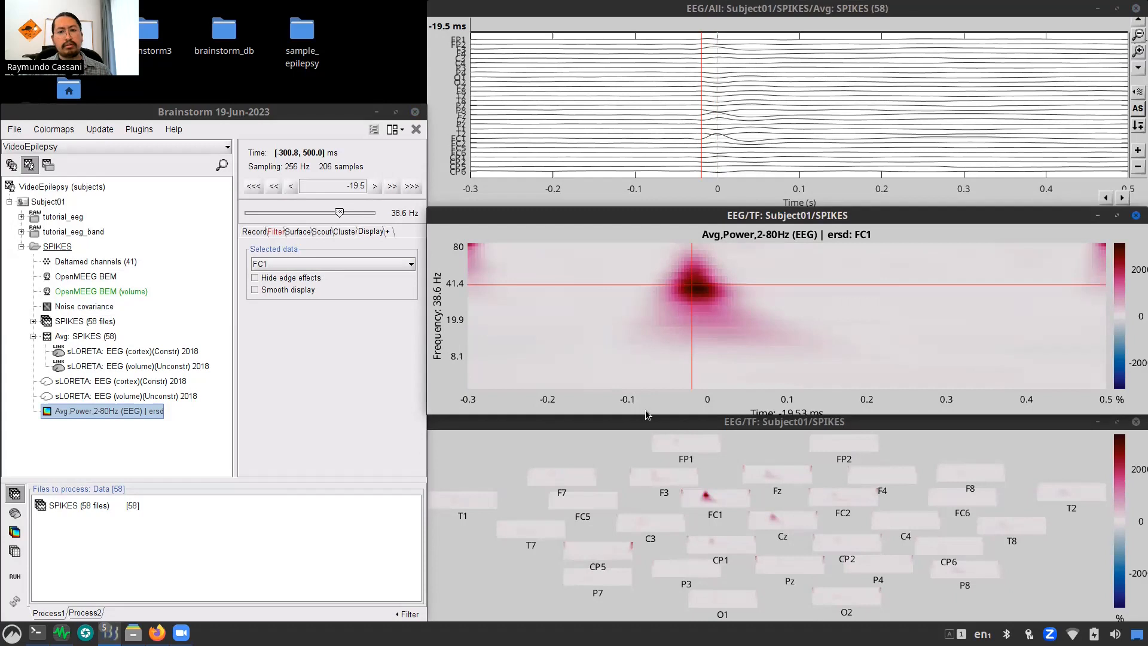
click(416, 130)
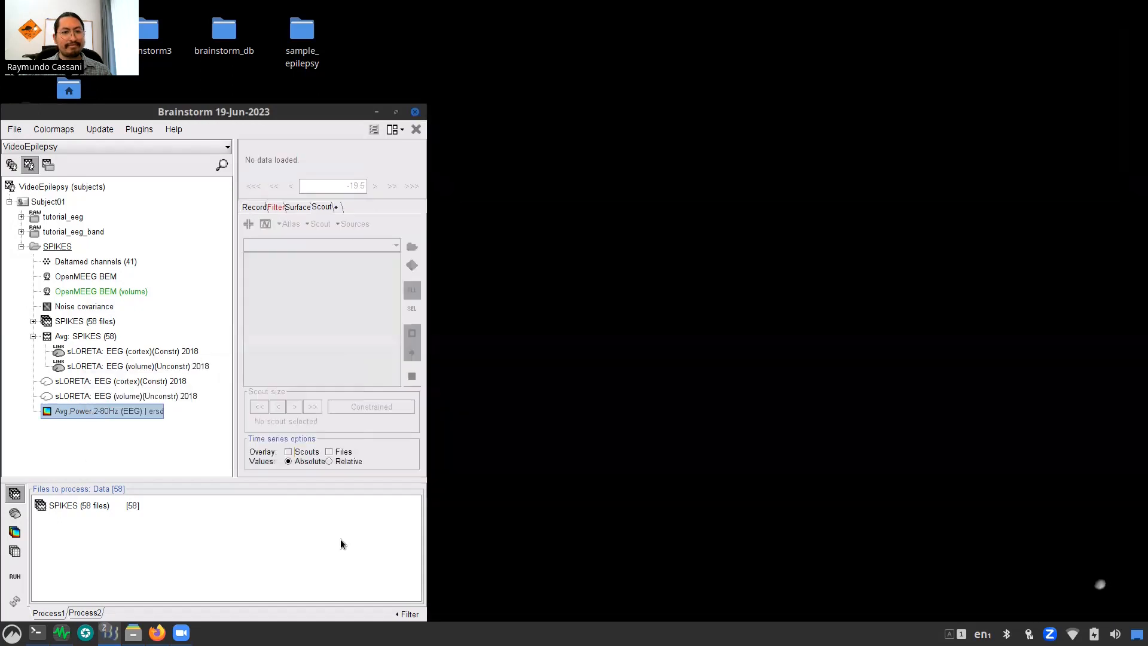